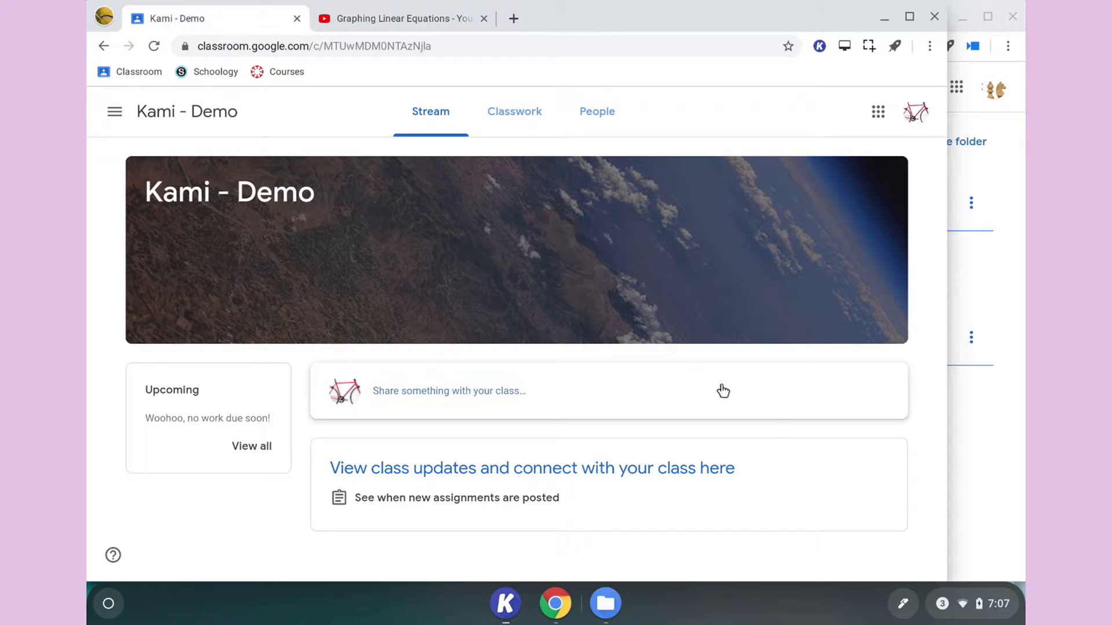
- In the teacher's Classroom window, start a new Kami assignment and assign it to the class Kami - Demo
left_click(997, 457)
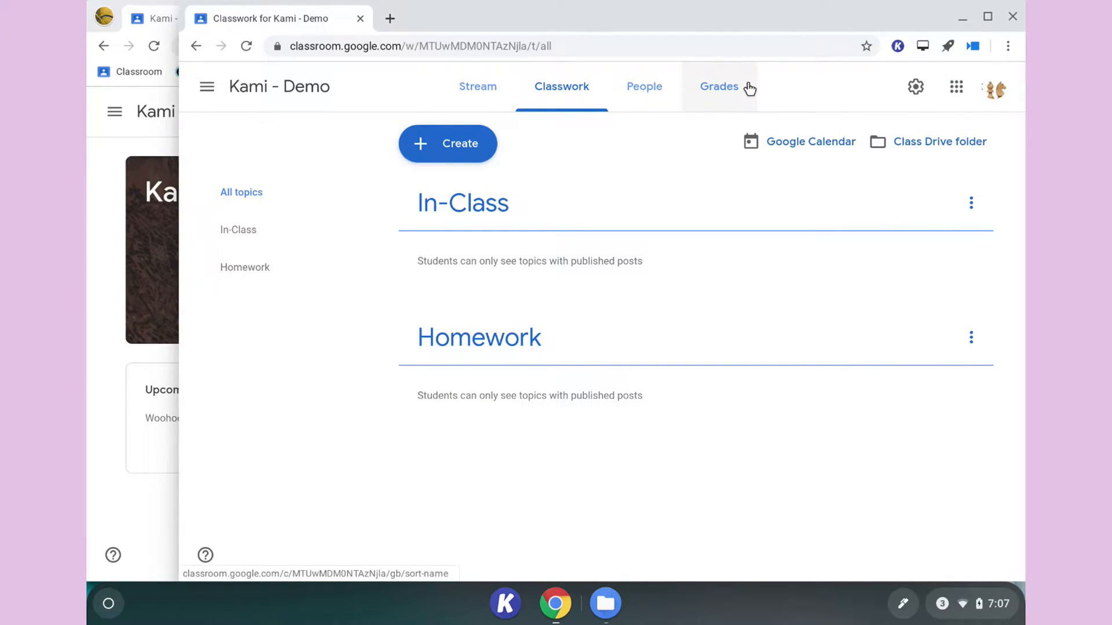
left_click(455, 152)
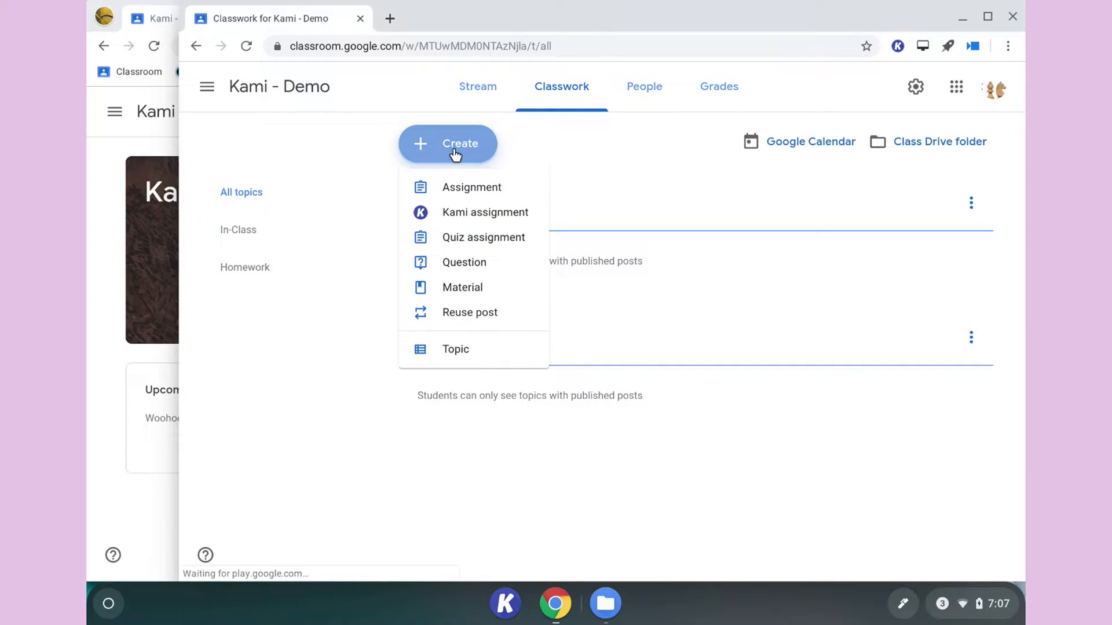
left_click(466, 214)
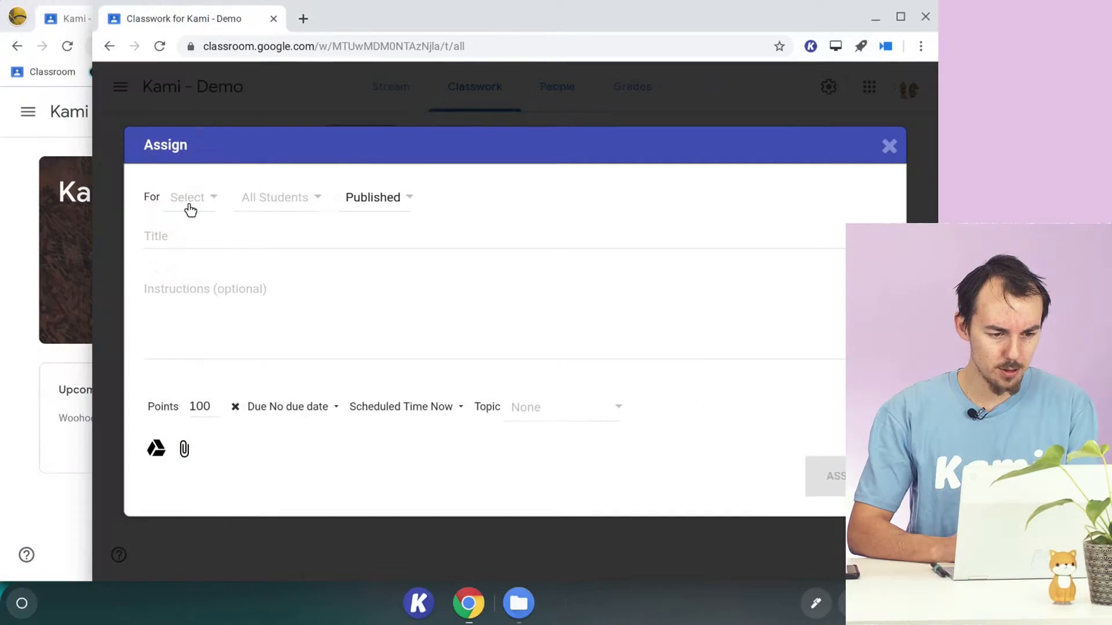
left_click(276, 206)
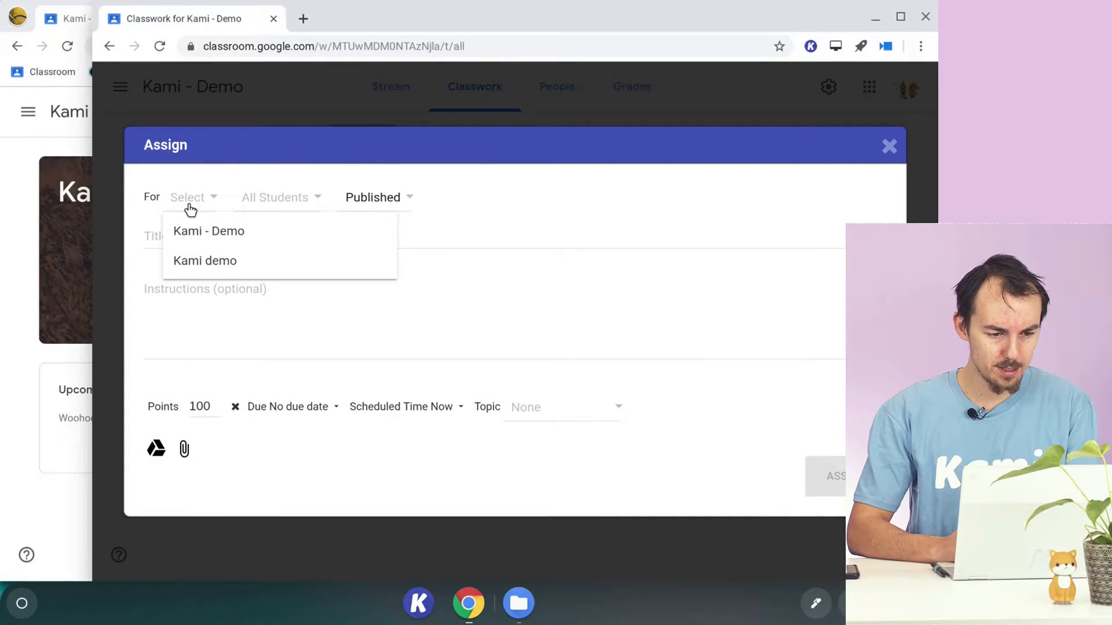
left_click(218, 234)
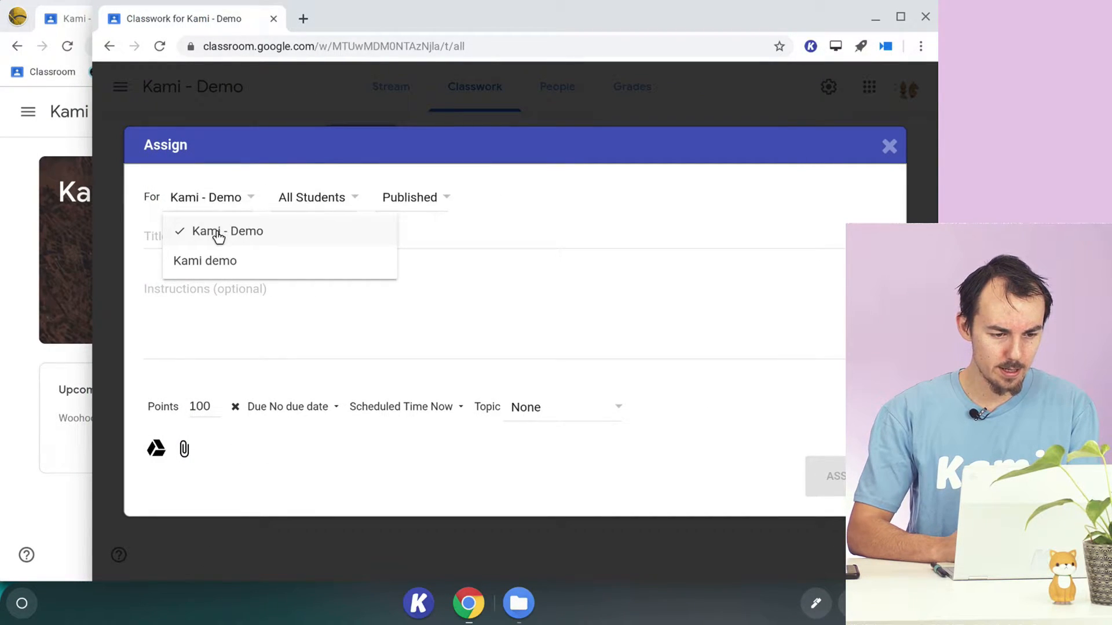
- Title the assignment "Math & Science"
left_click(489, 236)
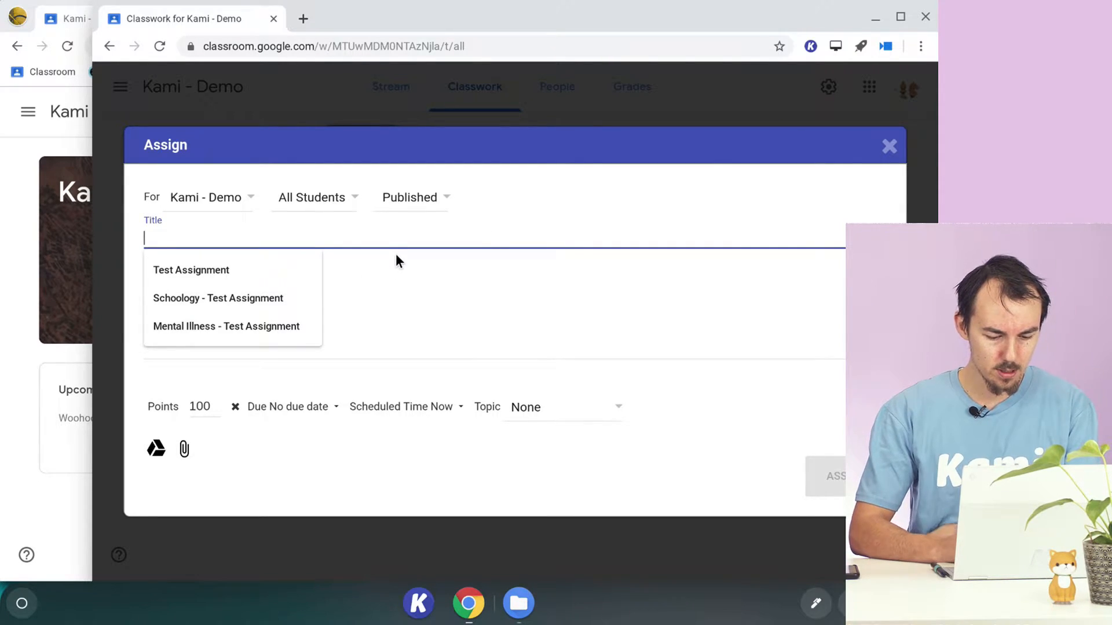
type("AMt")
key("BackSpace")
key("BackSpace")
key("BackSpace")
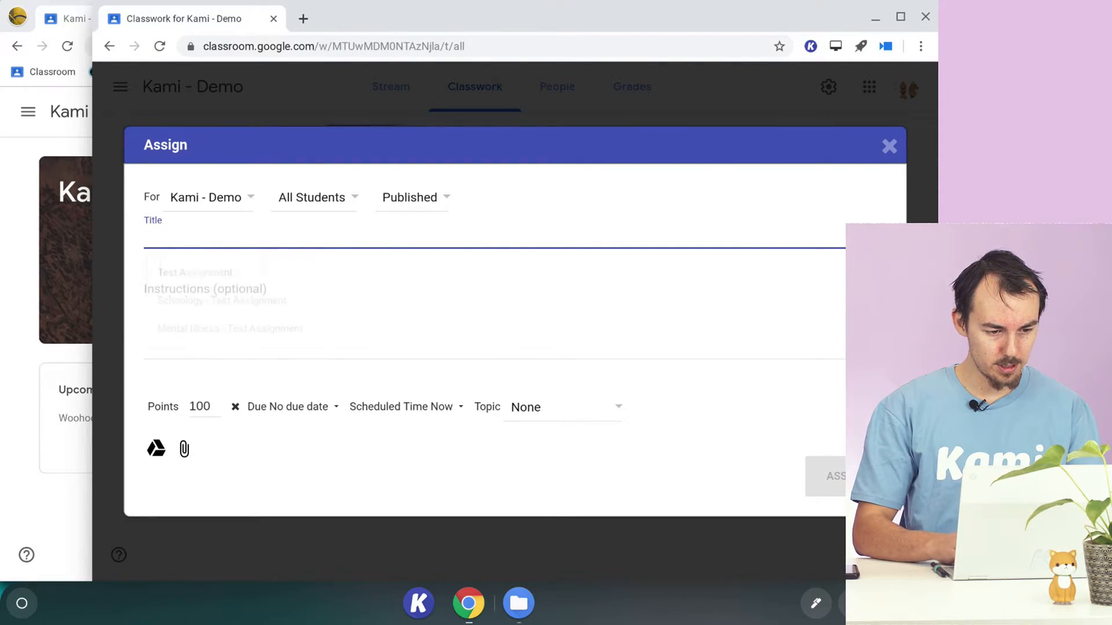
type("Math & Science")
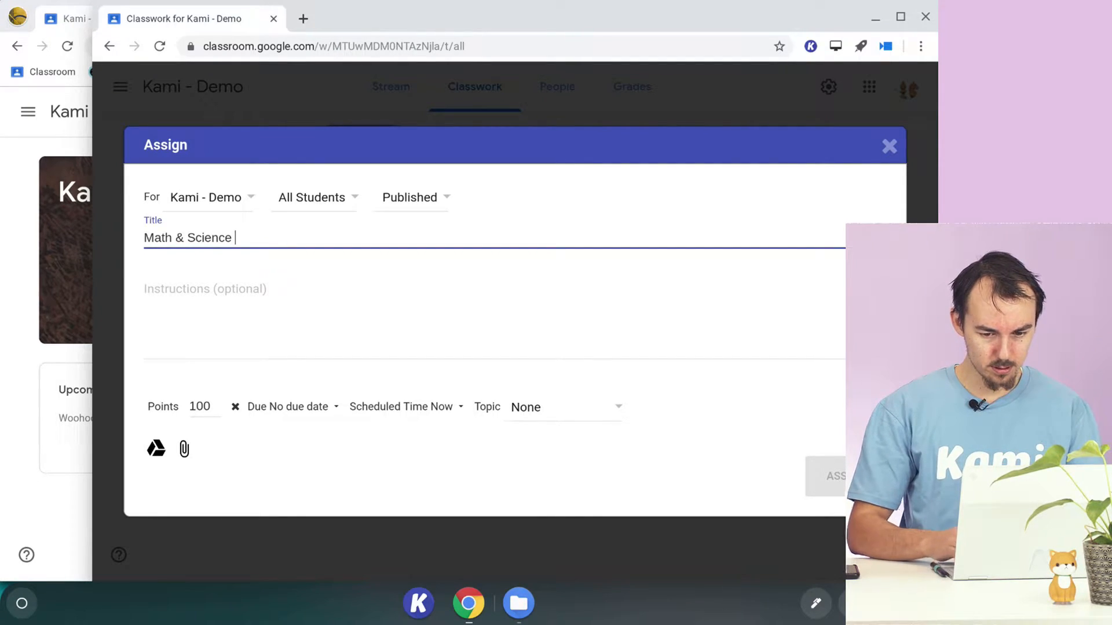
left_click(295, 333)
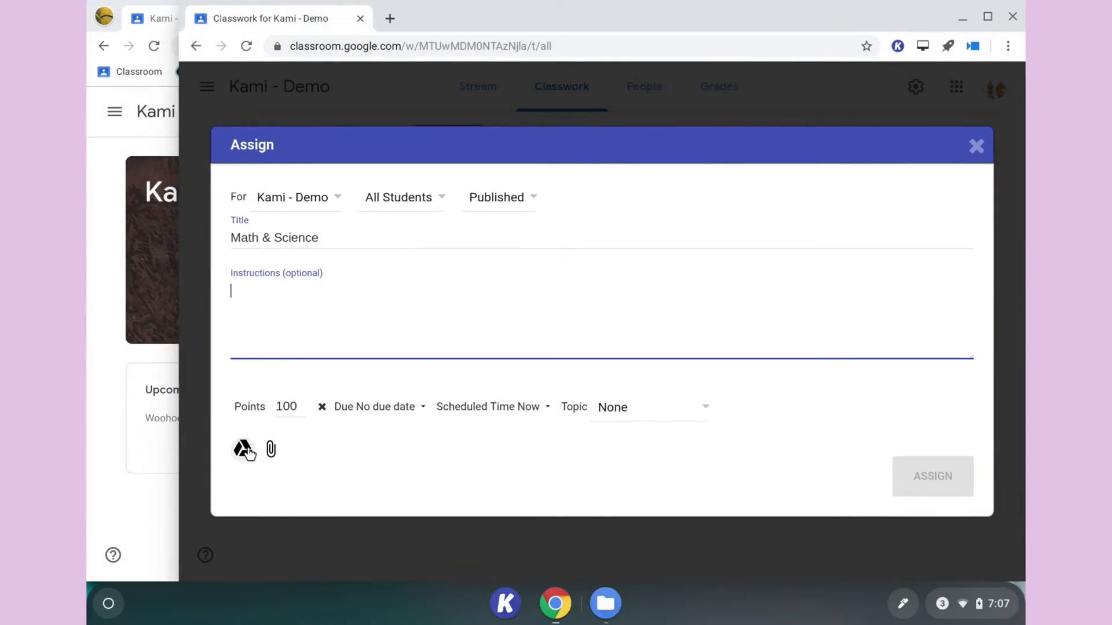
- Search Google Drive for "math" and attach Math and Science Composite Worksheet.pdf to the assignment
left_click(244, 450)
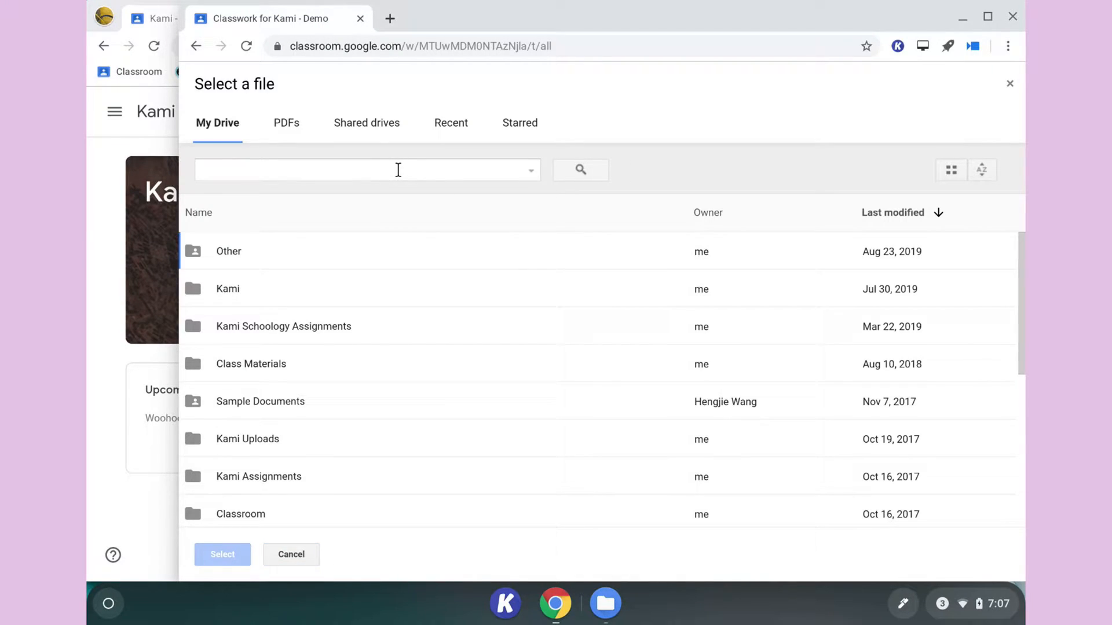
left_click(397, 170)
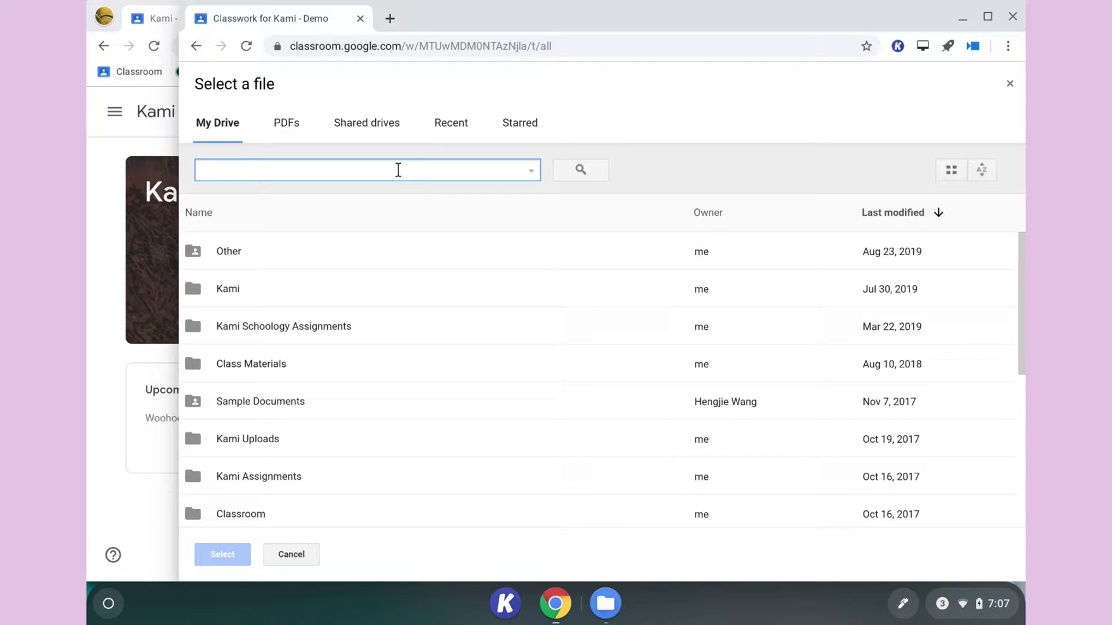
type("sci")
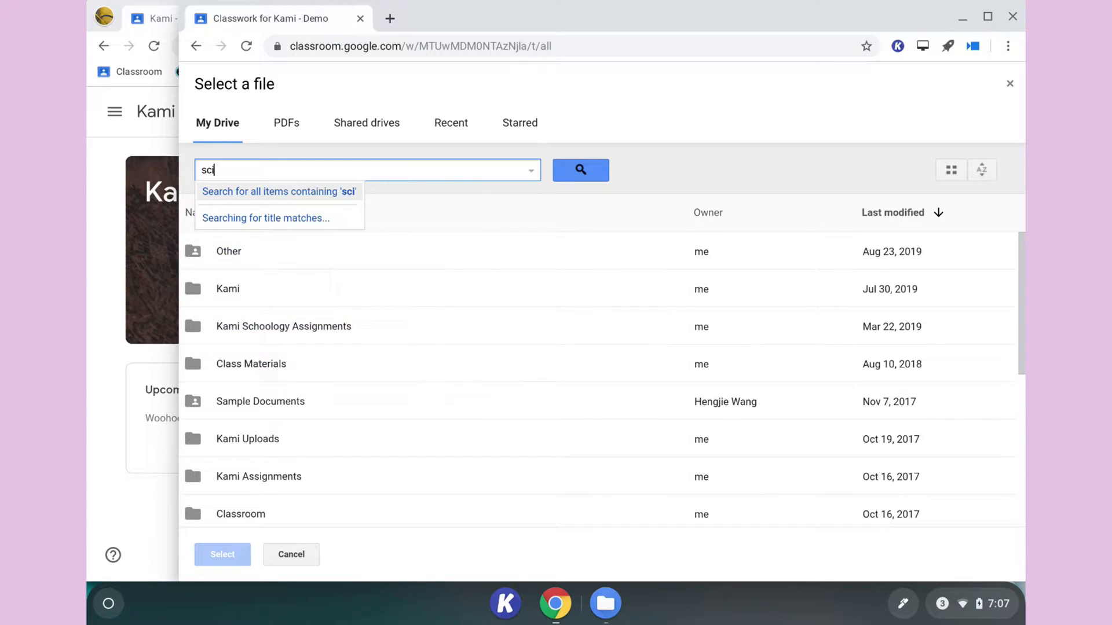
type("ence")
key("BackSpace")
key("BackSpace")
key("BackSpace")
key("BackSpace")
key("BackSpace")
key("BackSpace")
key("BackSpace")
key("BackSpace")
type("math")
left_click(376, 210)
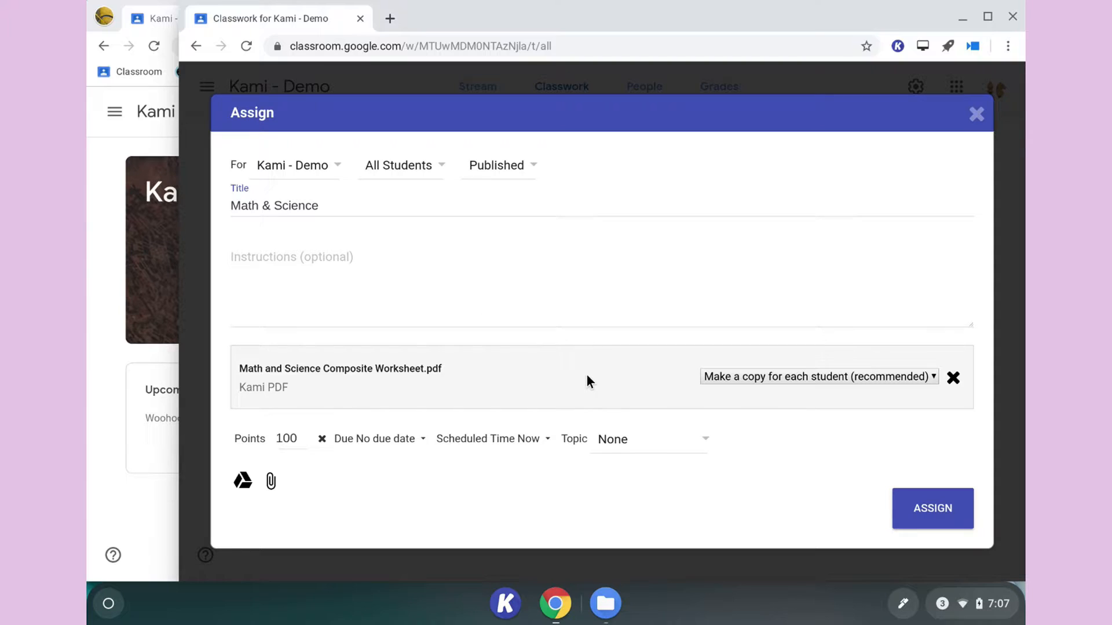
triple_click(348, 369)
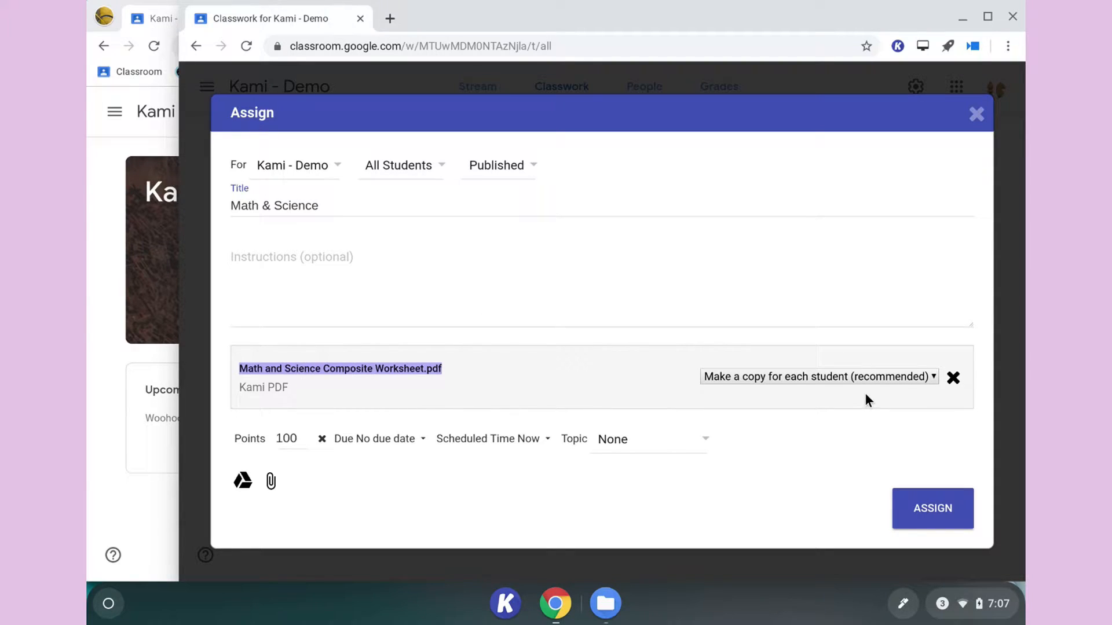
- Set the worksheet to make a copy for each student, publish the assignment and dismiss the confirmation
left_click(867, 375)
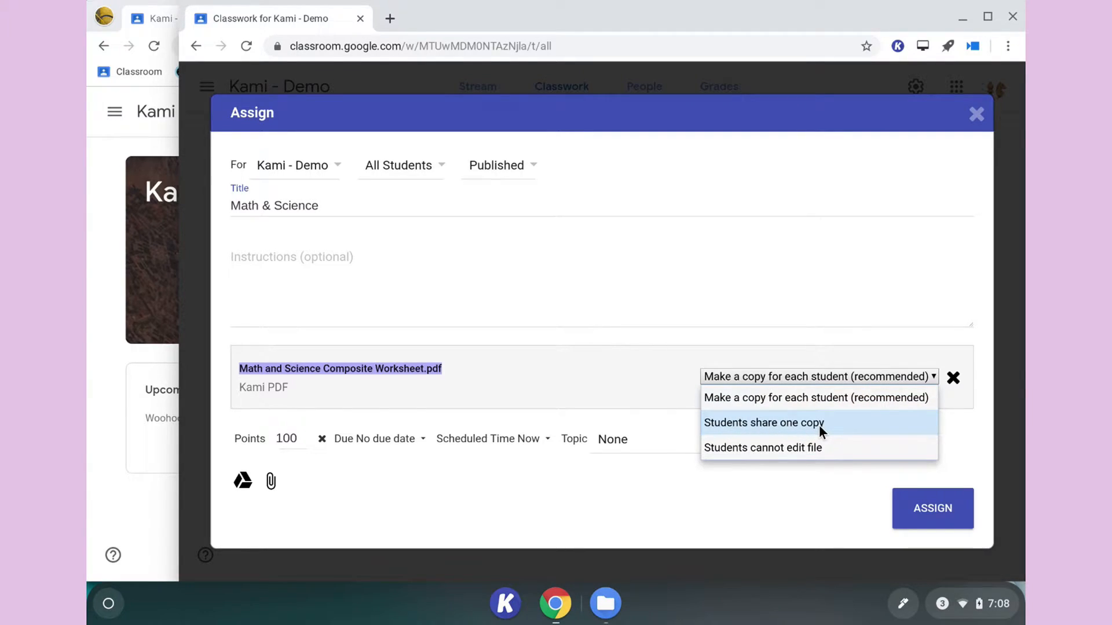
left_click(744, 399)
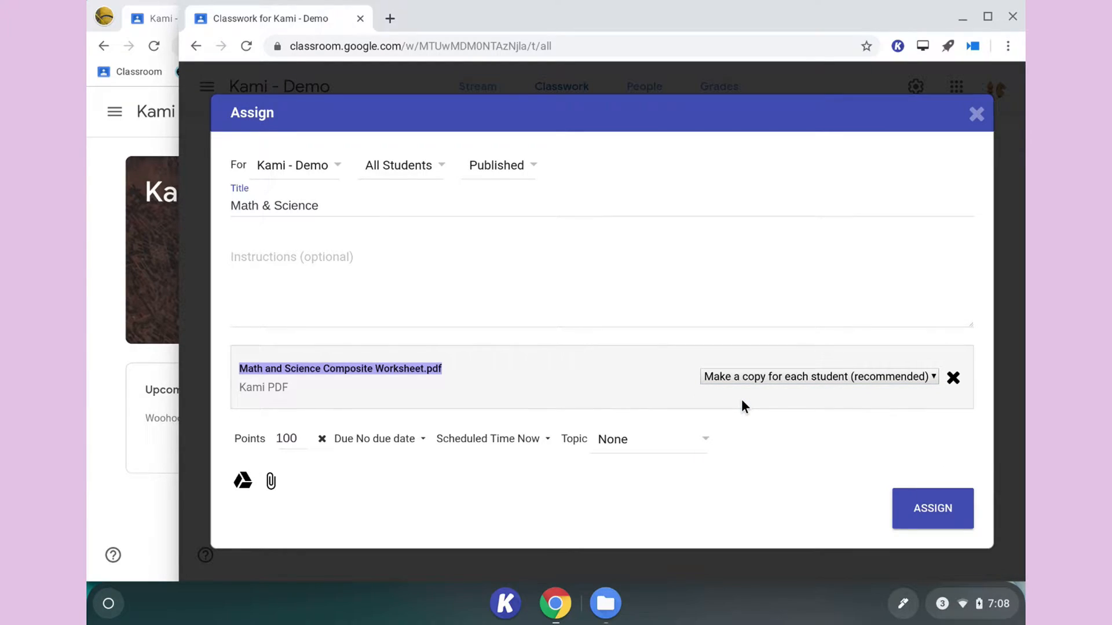
left_click(930, 511)
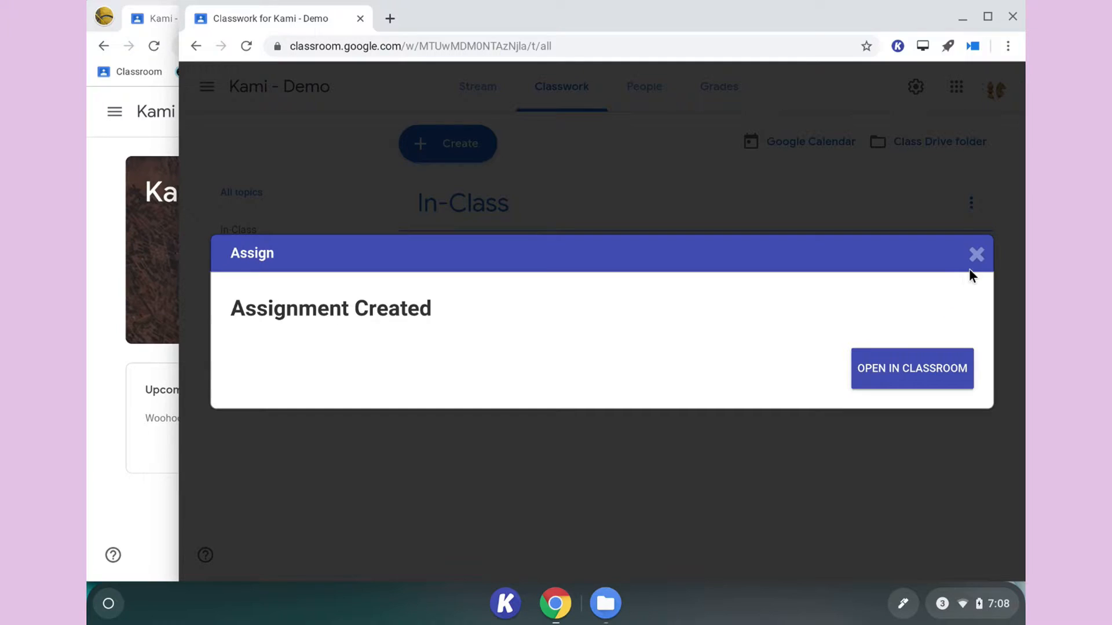
left_click(975, 255)
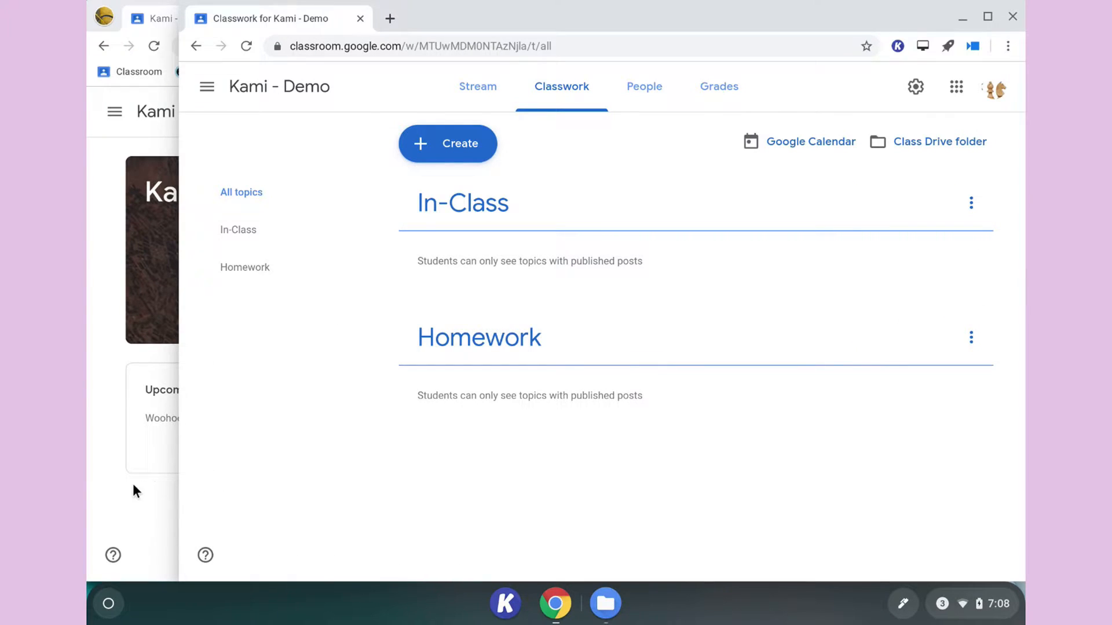
- In the student's Classroom window, open the new Math & Science assignment and preview its attached PDF worksheet
left_click(106, 489)
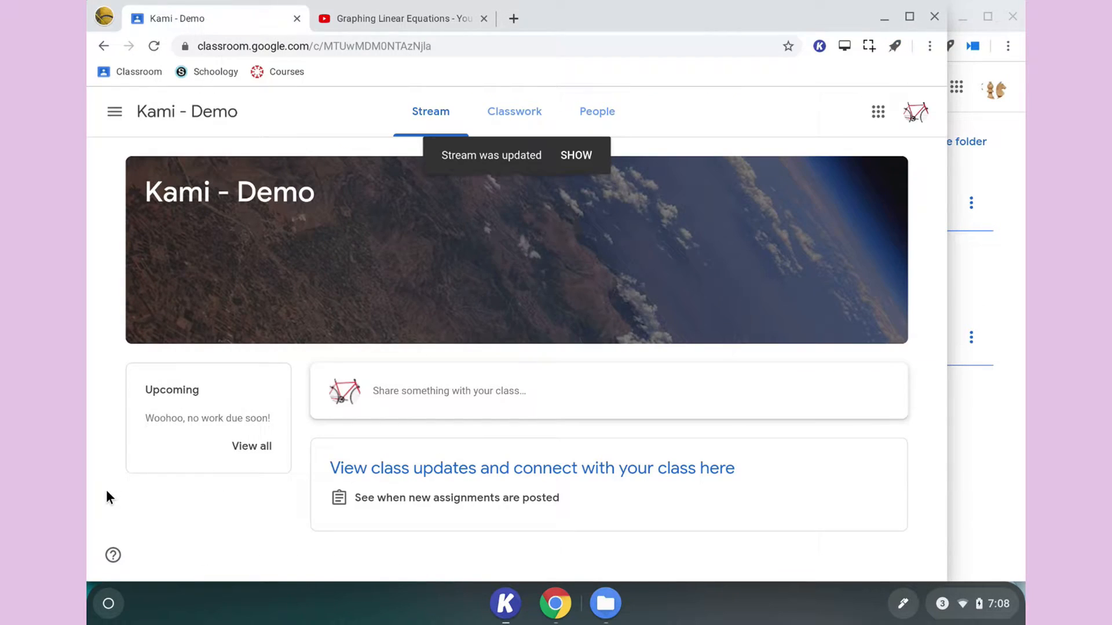
left_click(577, 156)
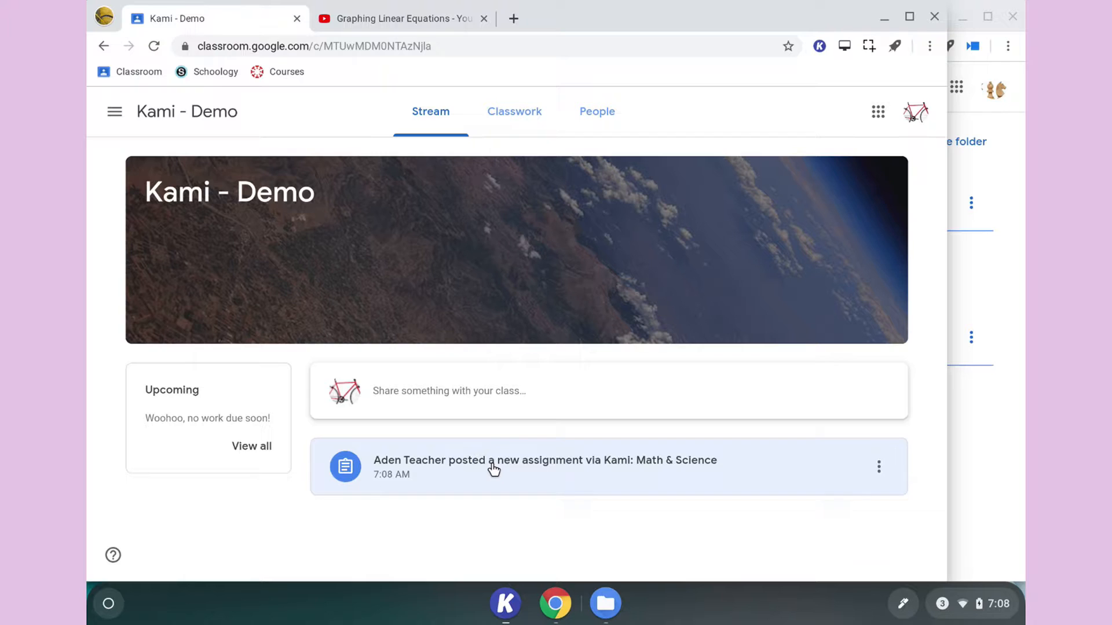
left_click(492, 467)
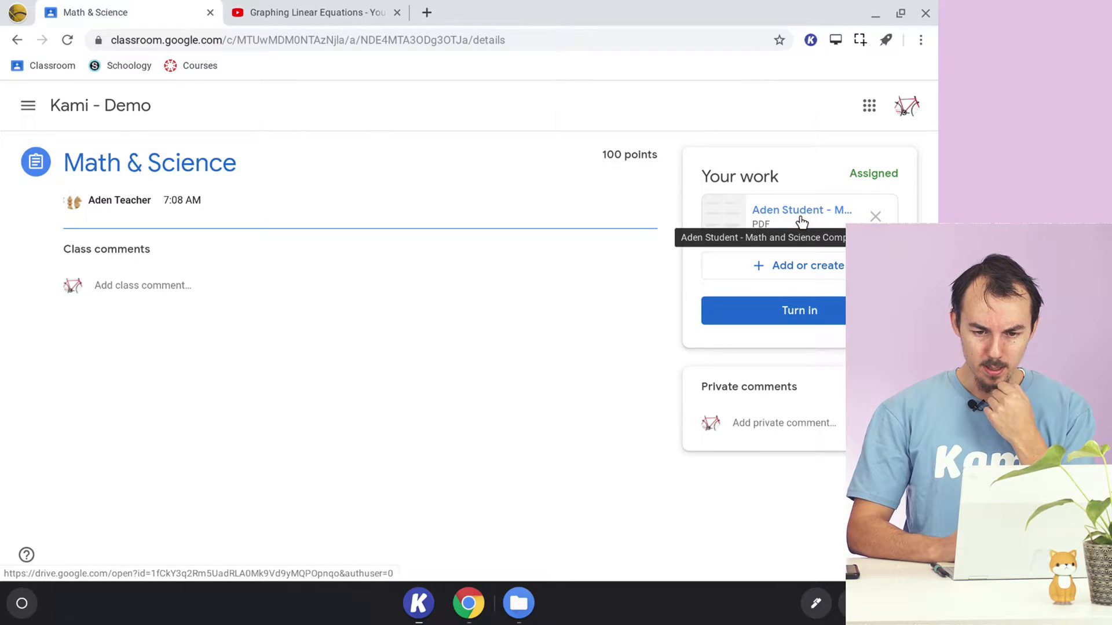
left_click(802, 221)
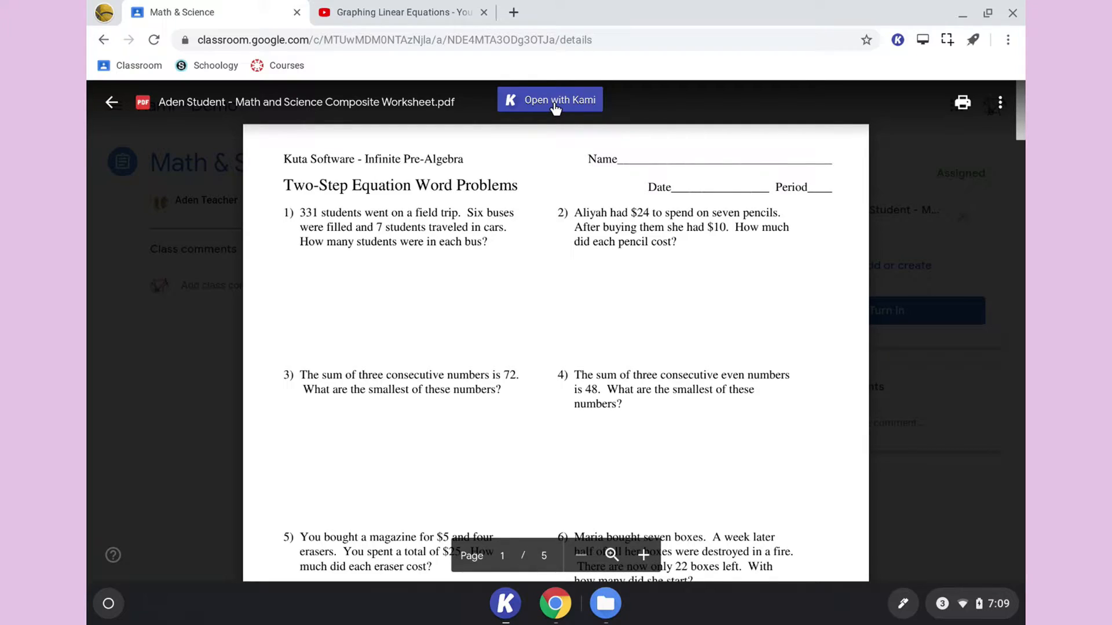
- Skim the pages of the worksheet preview and open the file with Kami
scroll(537, 264, "down", 15)
scroll(538, 266, "down", 15)
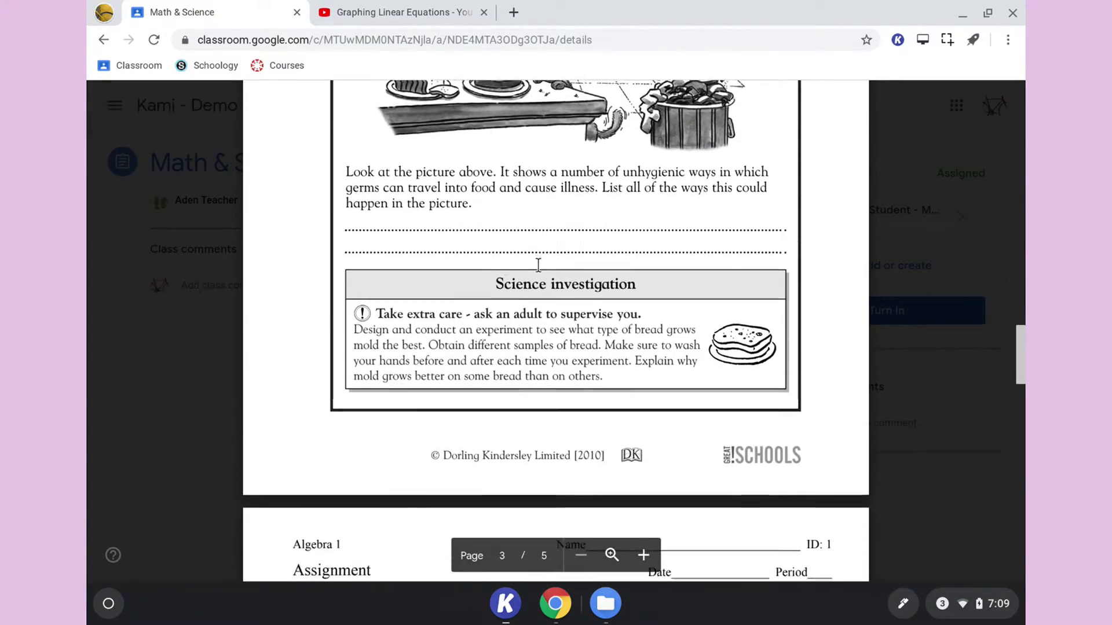
scroll(538, 265, "down", 7)
scroll(538, 265, "up", 4)
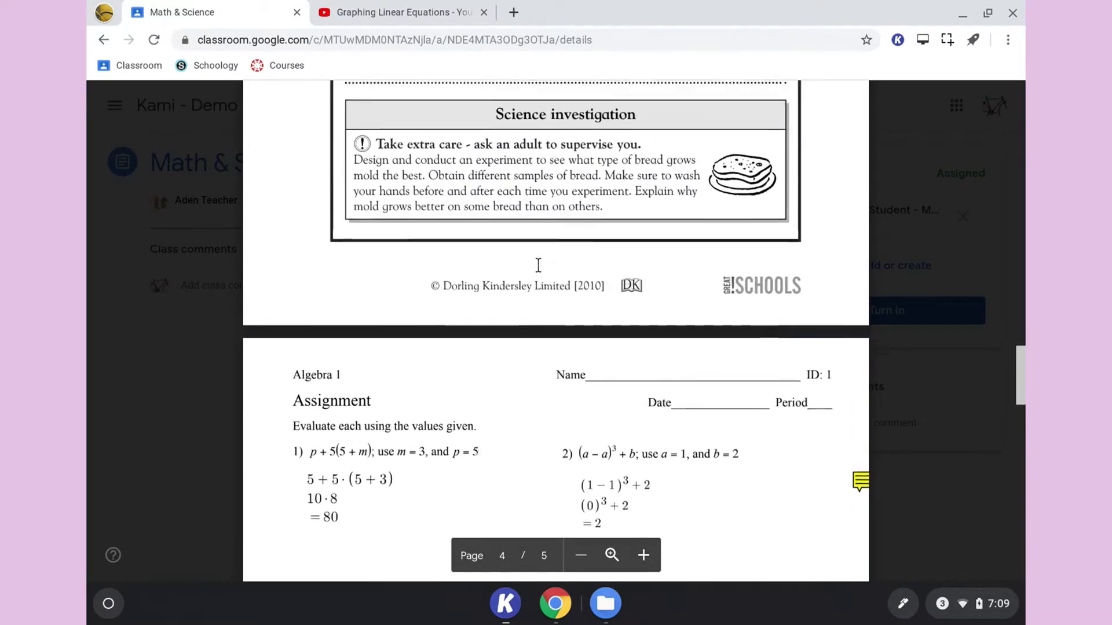
scroll(538, 265, "up", 20)
scroll(538, 265, "up", 12)
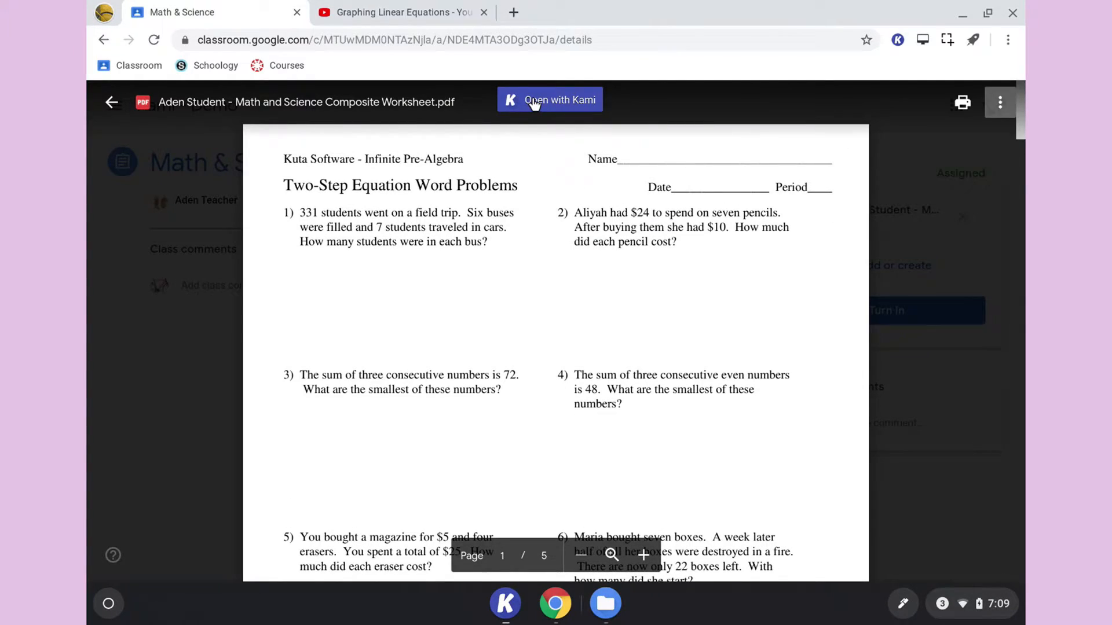
left_click(533, 101)
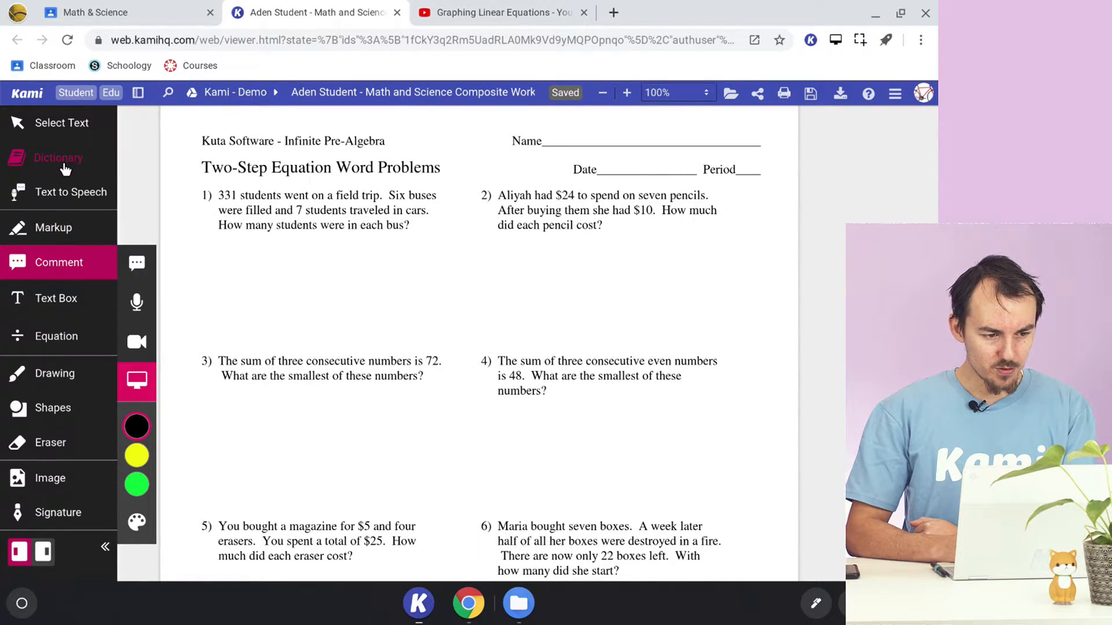
- Look up the word "student" in problem 1 with the Dictionary tool and close the definition
left_click(65, 167)
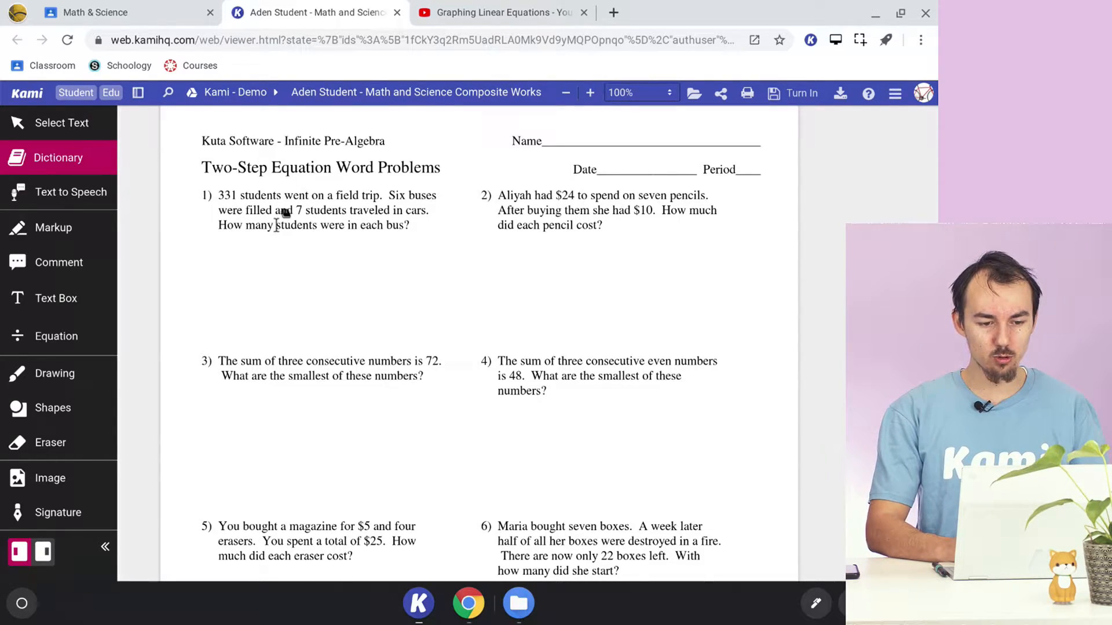
left_click_drag(276, 225, 314, 226)
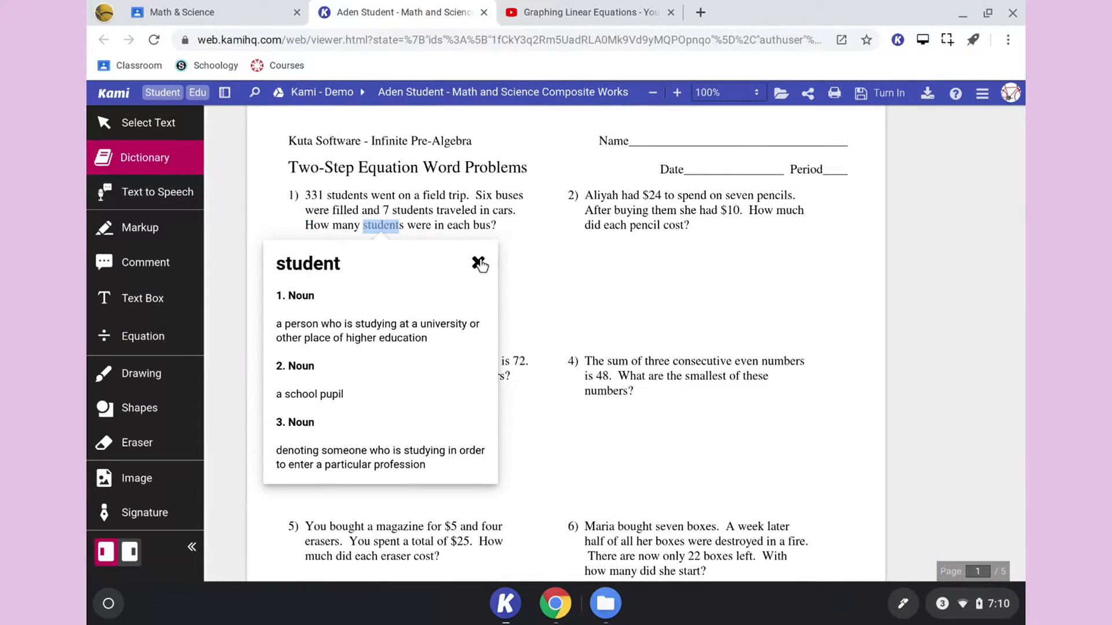
left_click(391, 264)
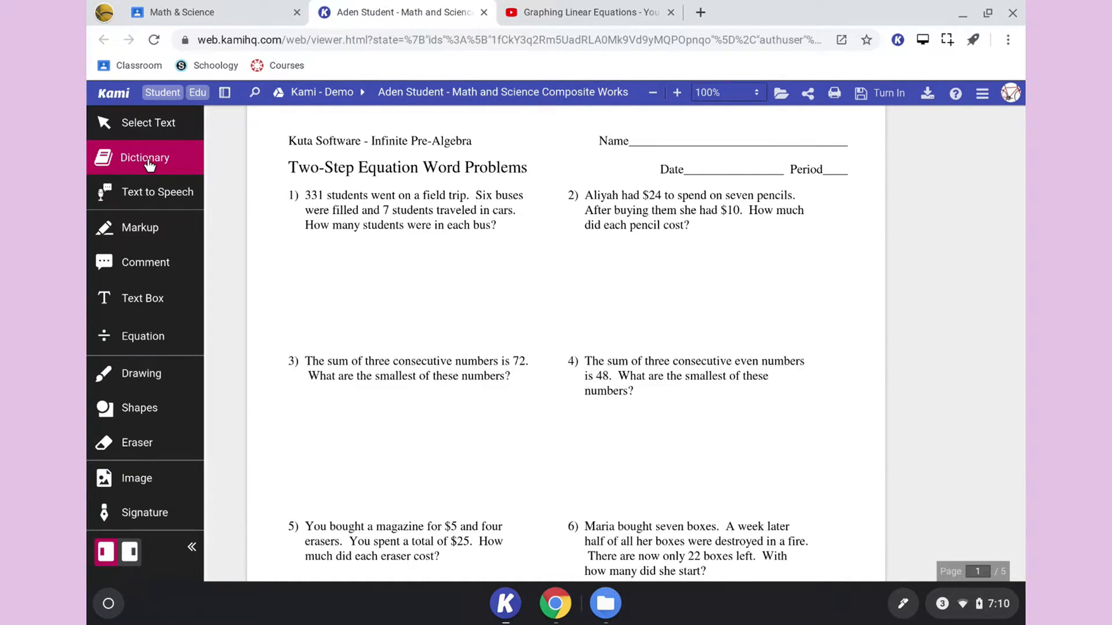
- Look up the word "consecutive" in problem 3 in the dictionary, read its definitions and close them
scroll(405, 303, "down", 2)
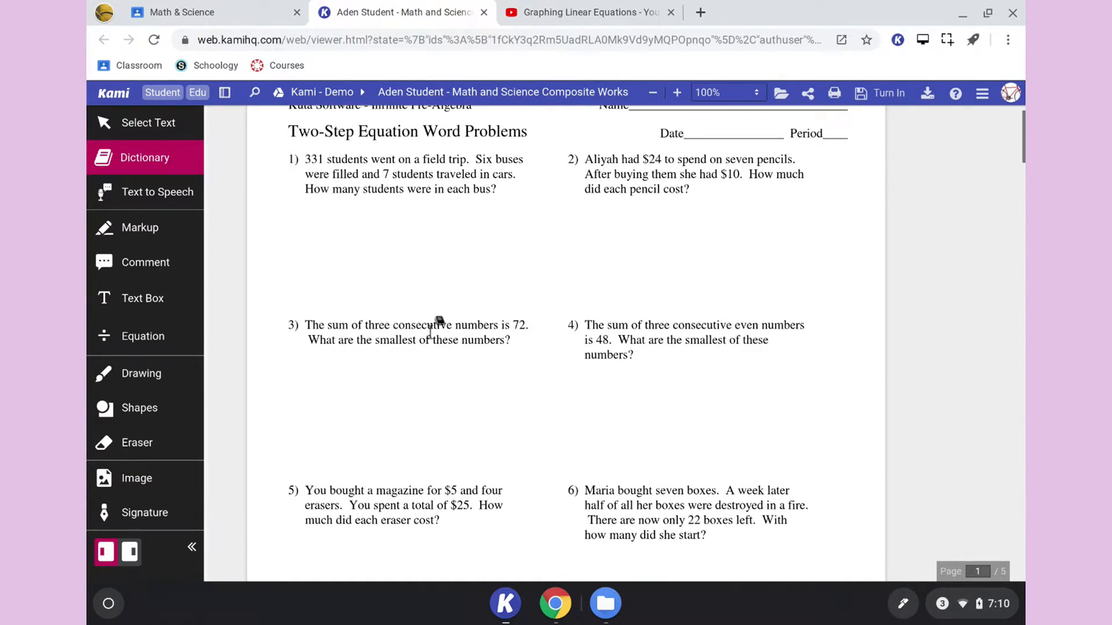
double_click(421, 326)
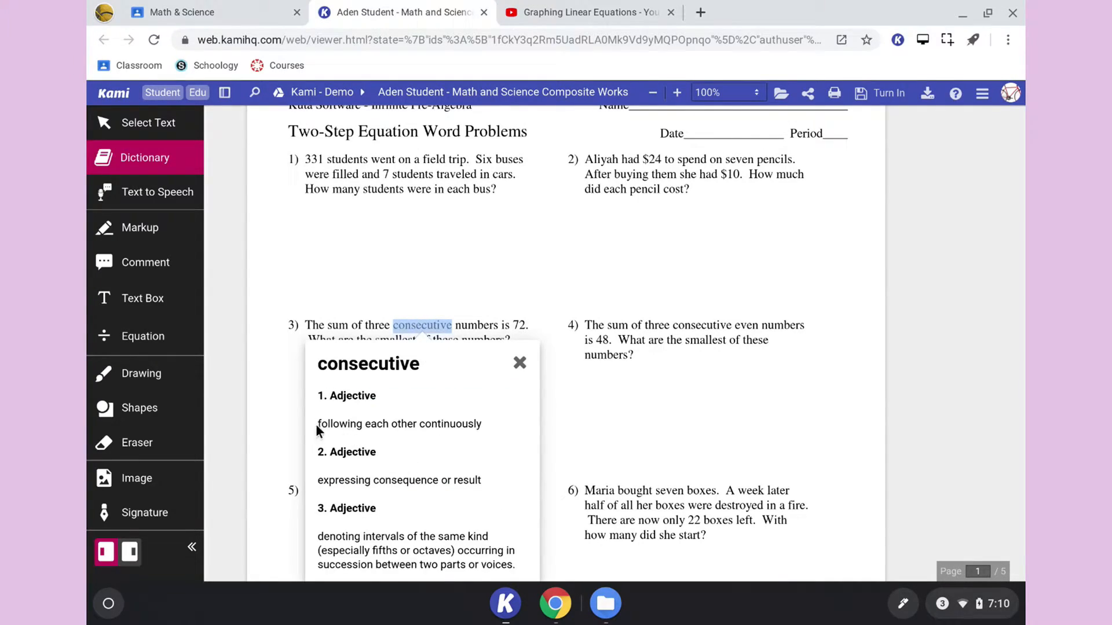
scroll(484, 423, "down", 1)
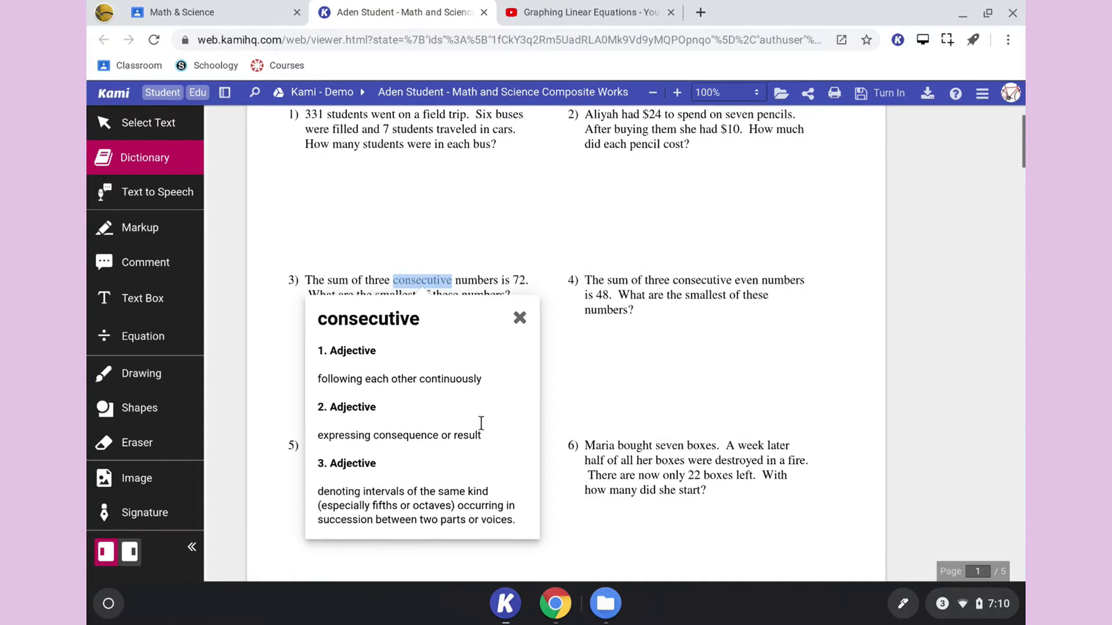
left_click(518, 332)
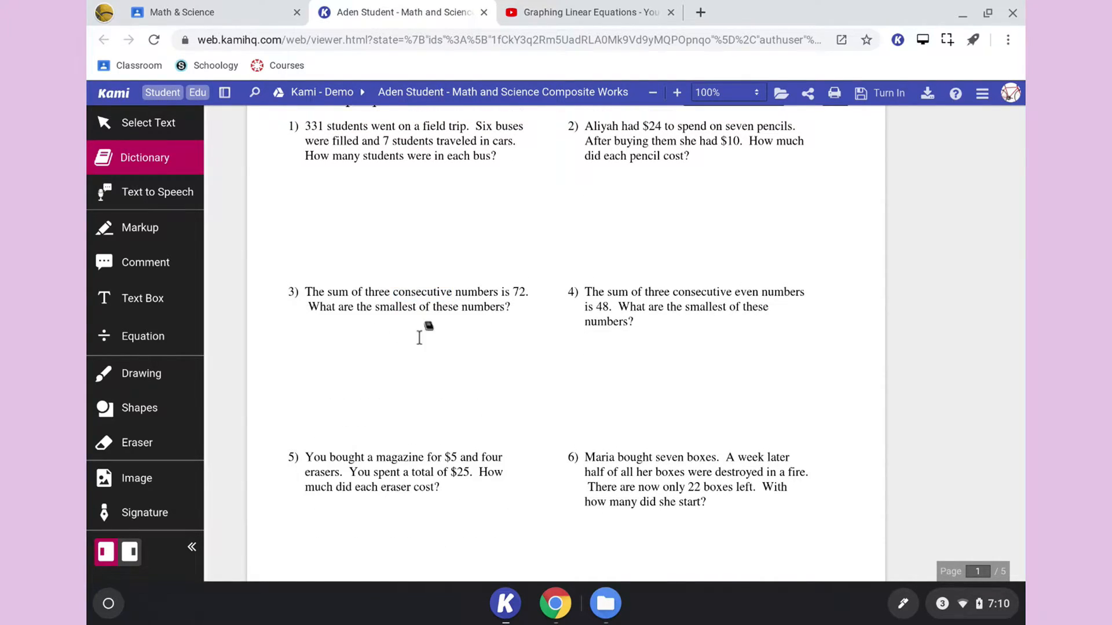
scroll(493, 329, "up", 2)
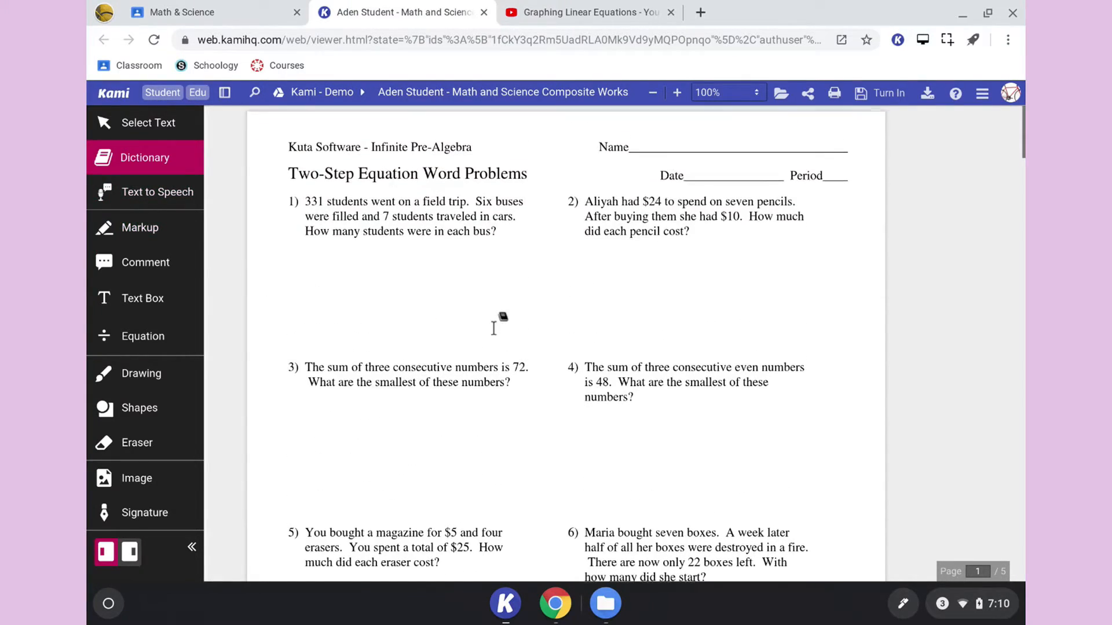
- In problem 1, highlight "331" in red, "7" in yellow and "Six buses" in green
left_click(134, 236)
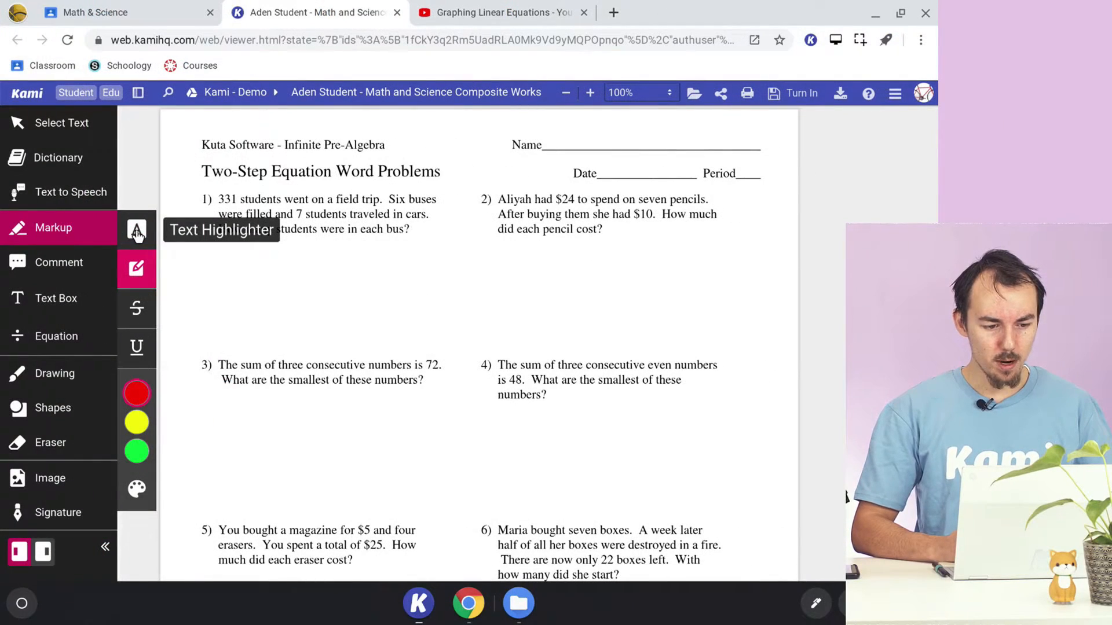
left_click(137, 232)
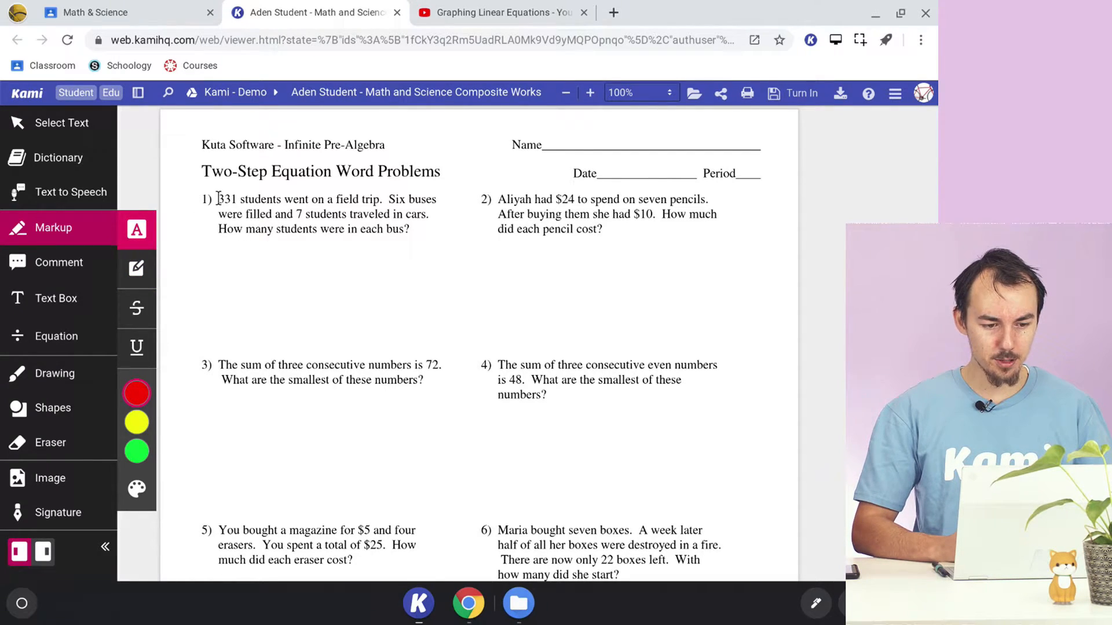
left_click_drag(222, 198, 237, 200)
left_click(173, 393)
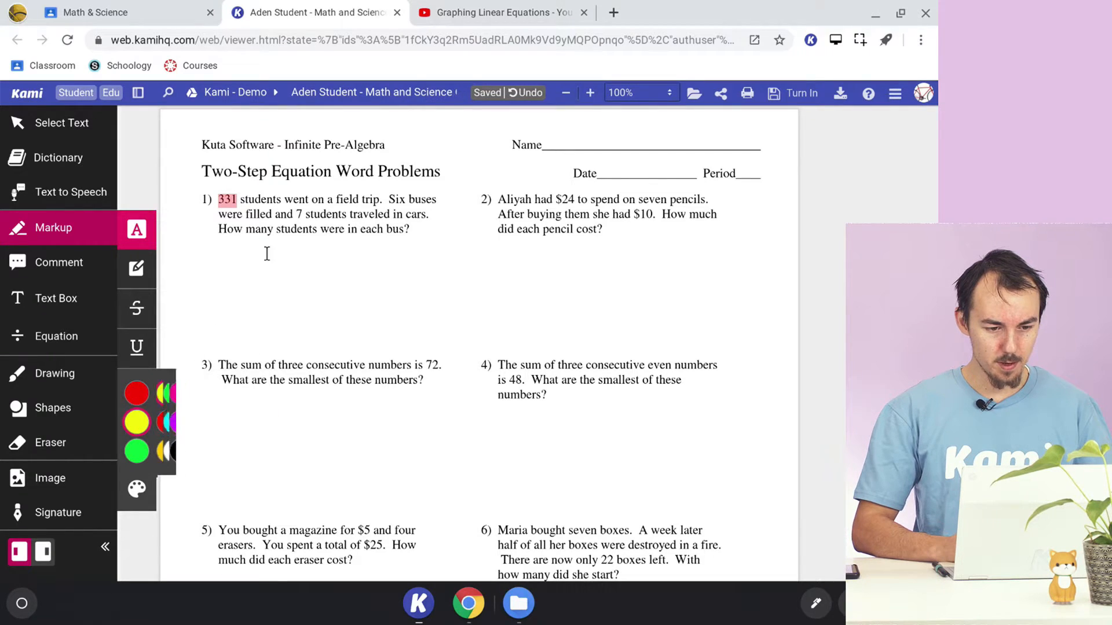
left_click_drag(300, 213, 301, 213)
left_click(138, 393)
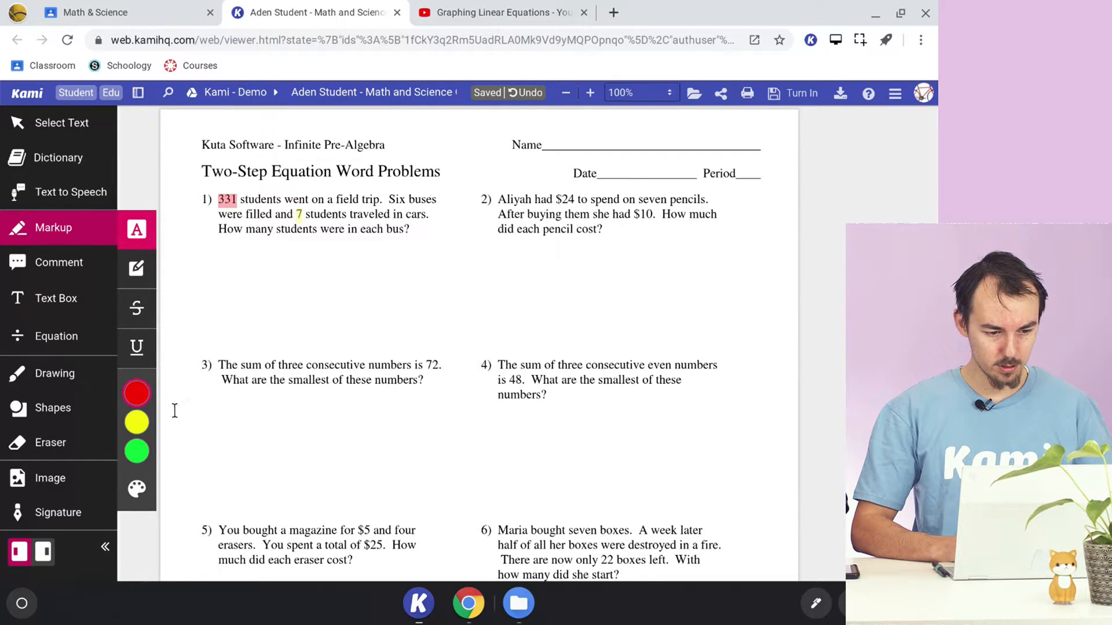
left_click(137, 451)
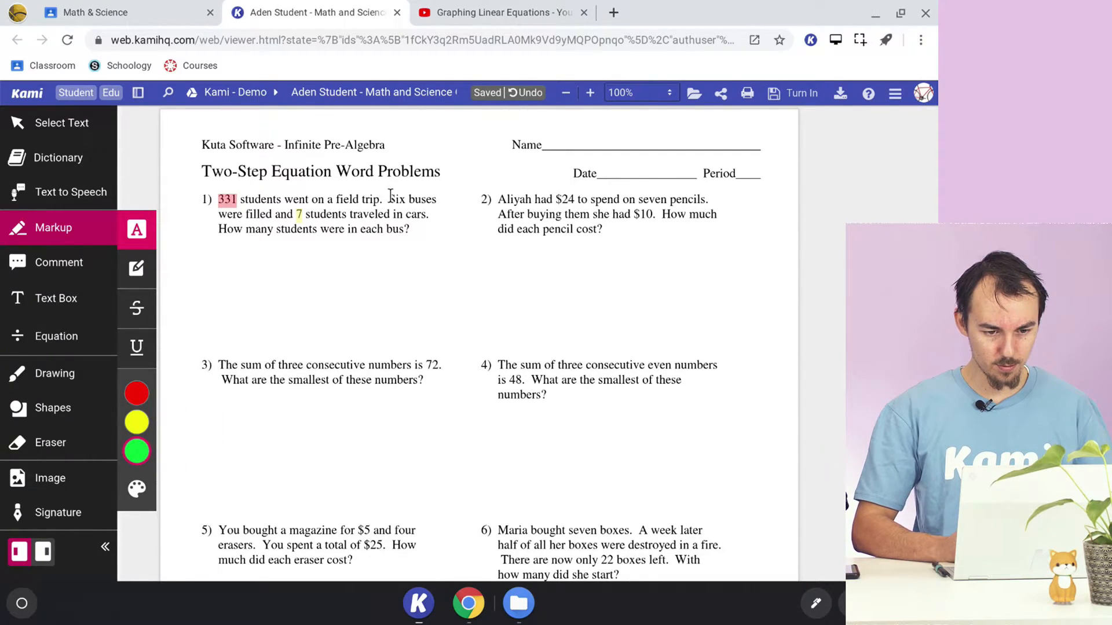
left_click_drag(391, 197, 437, 197)
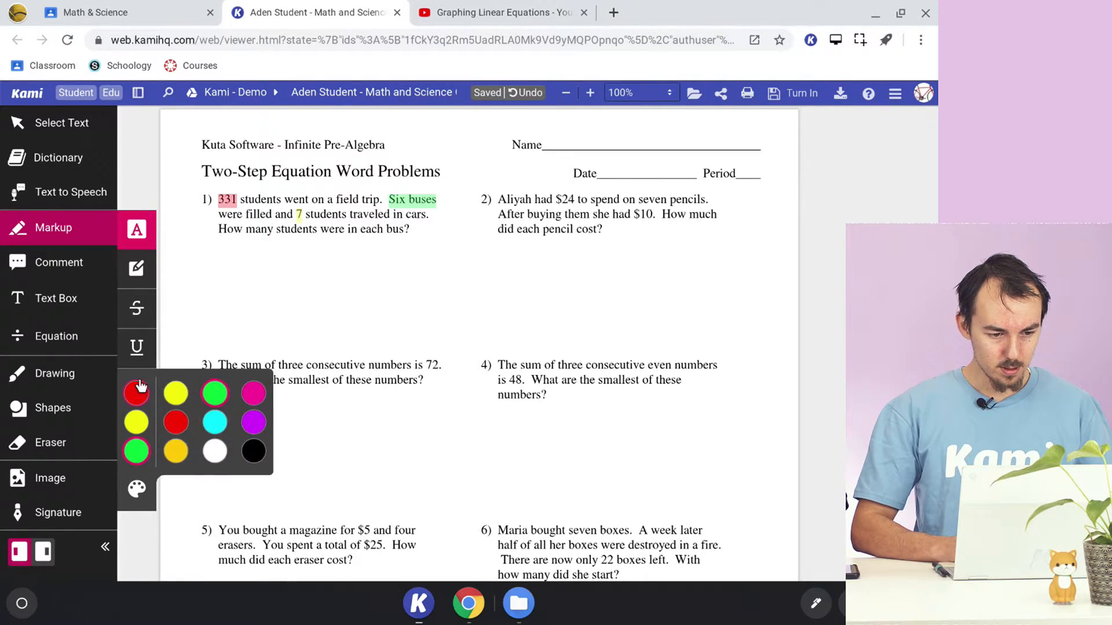
- Underline the question "How many students were in each bus" in black in problem 1, and select the "Six buses" highlight
left_click(137, 347)
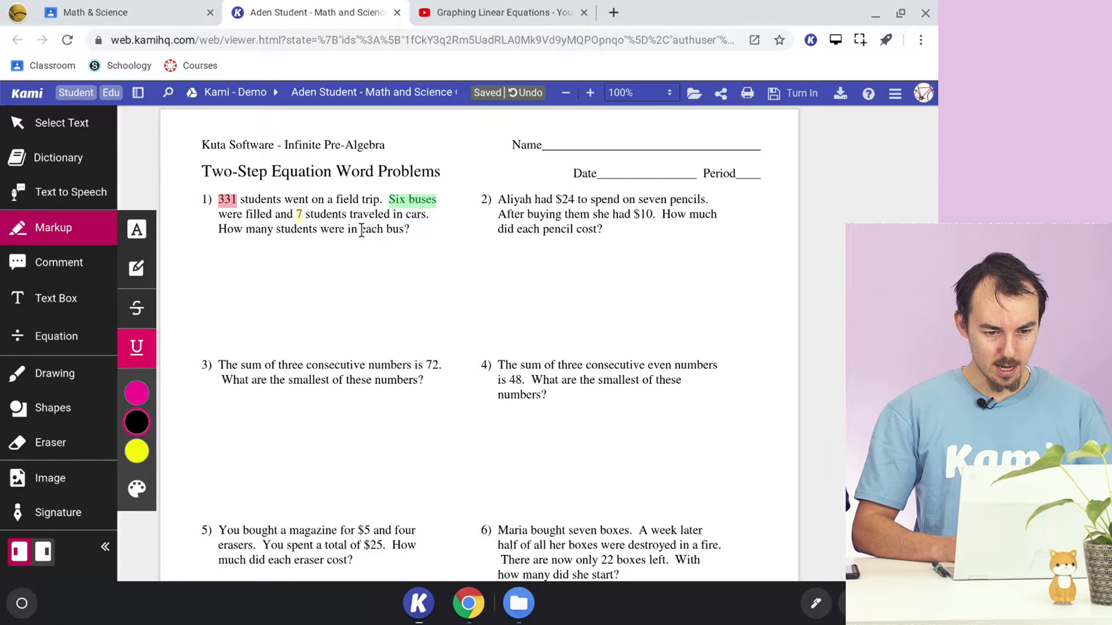
left_click_drag(219, 230, 404, 230)
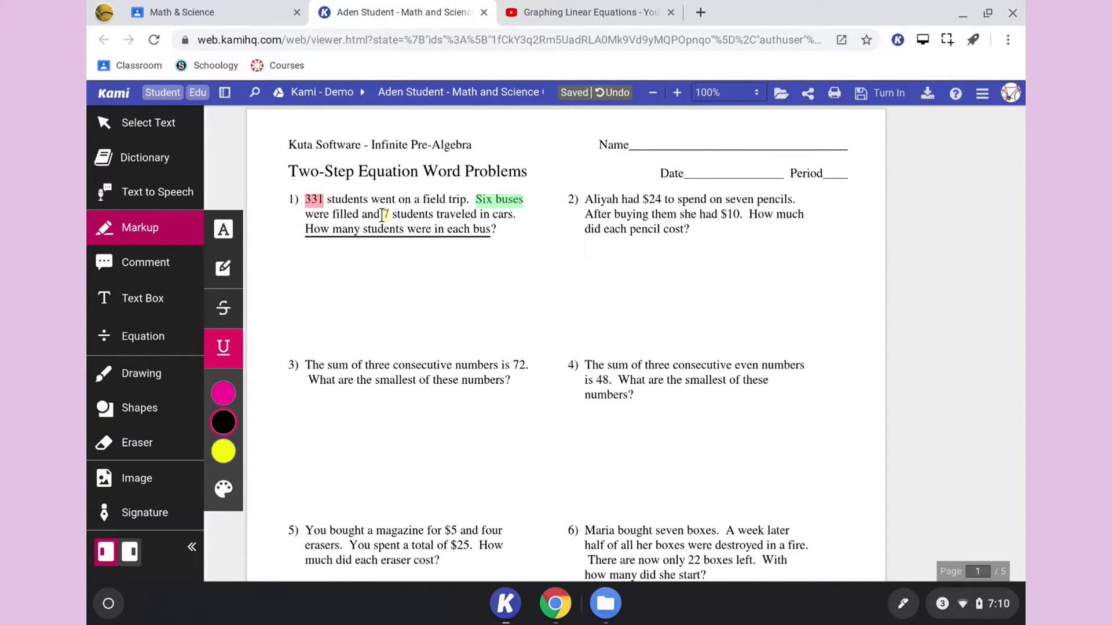
left_click(490, 199)
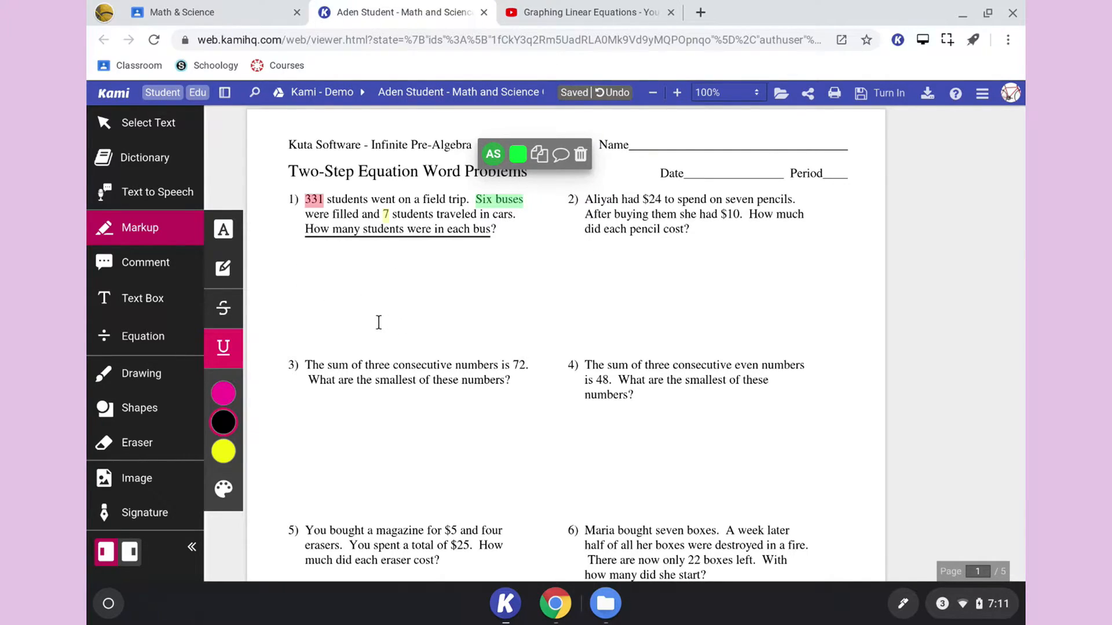
- Handwrite "6 × 7 = 42" in black below problem 1 with the Drawing tool at size 2
left_click(141, 374)
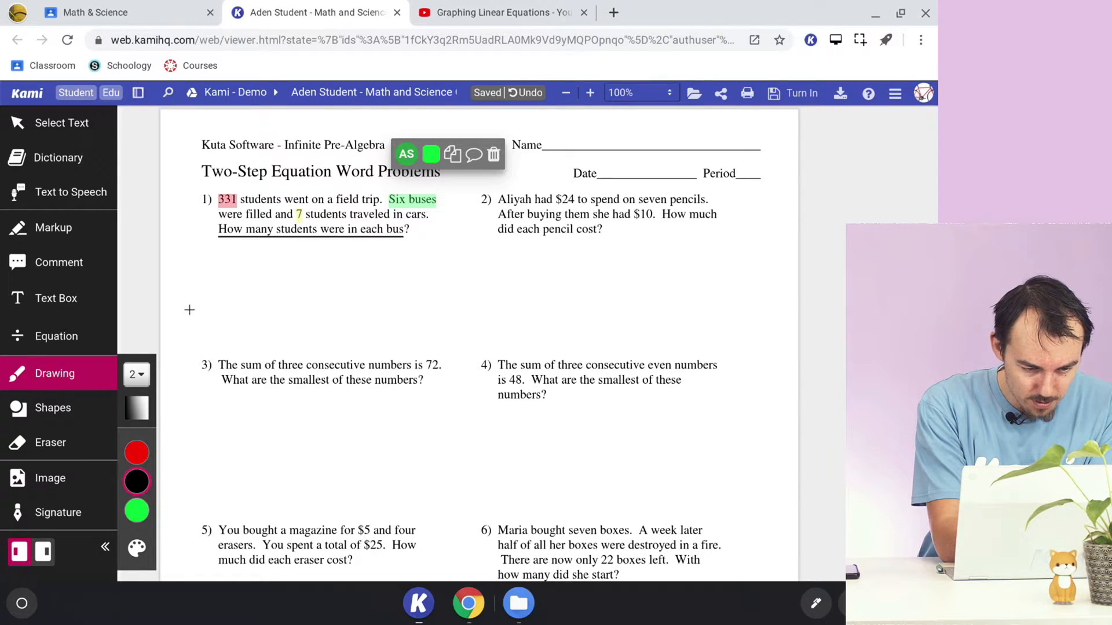
left_click_drag(242, 255, 250, 264)
left_click_drag(250, 253, 241, 265)
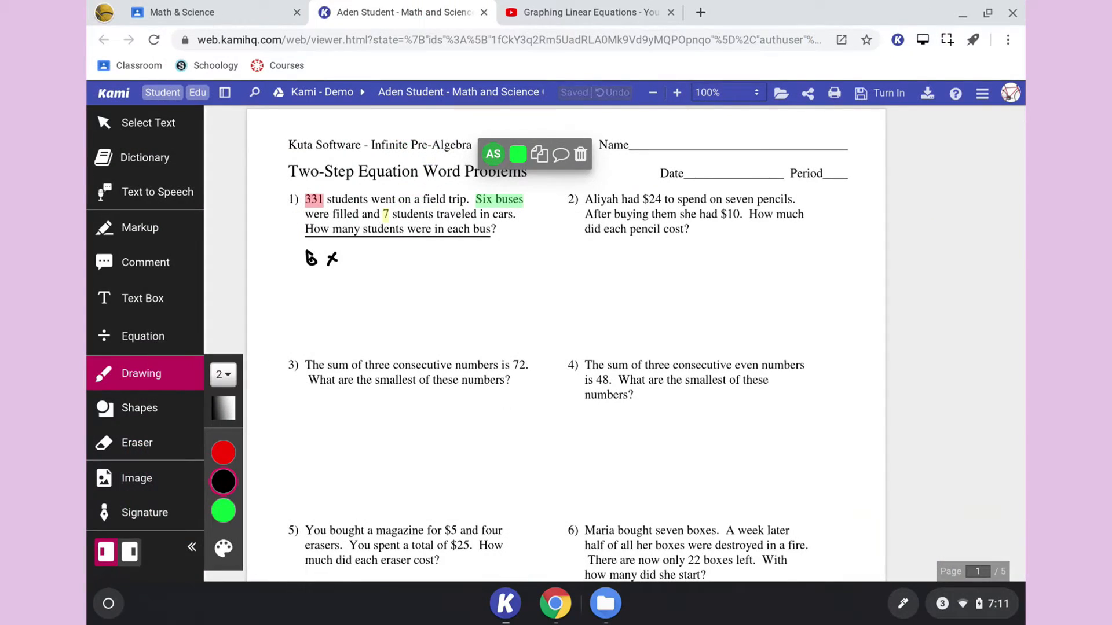
left_click_drag(348, 249, 356, 264)
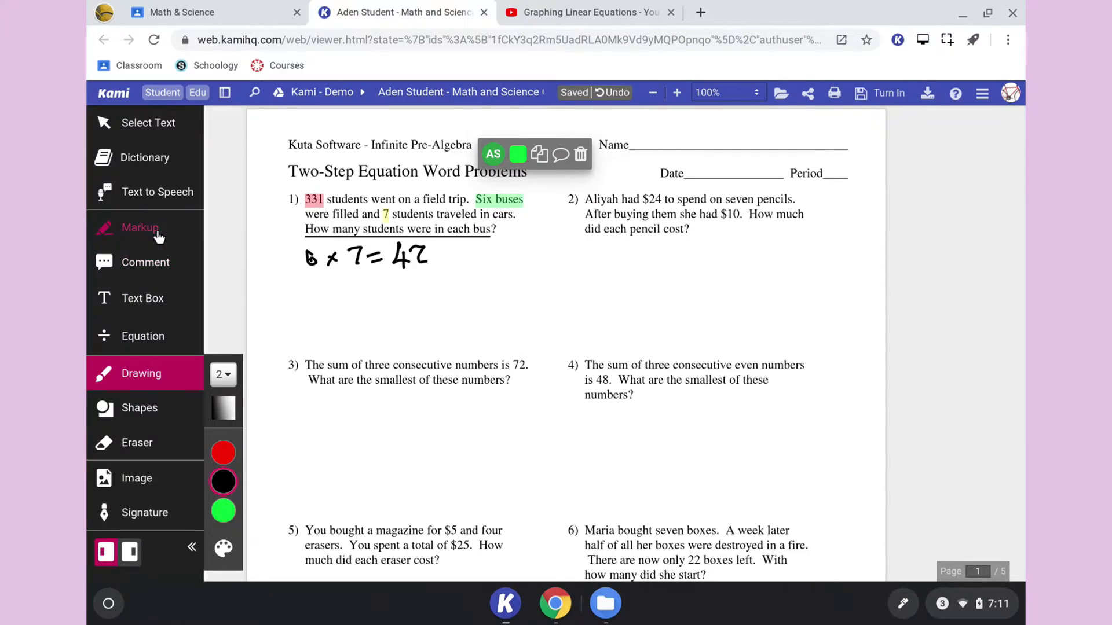
- Attach the comment "Total number of students" to the highlighted "331" in problem 1 and start a reply to it
left_click(130, 228)
left_click(226, 199)
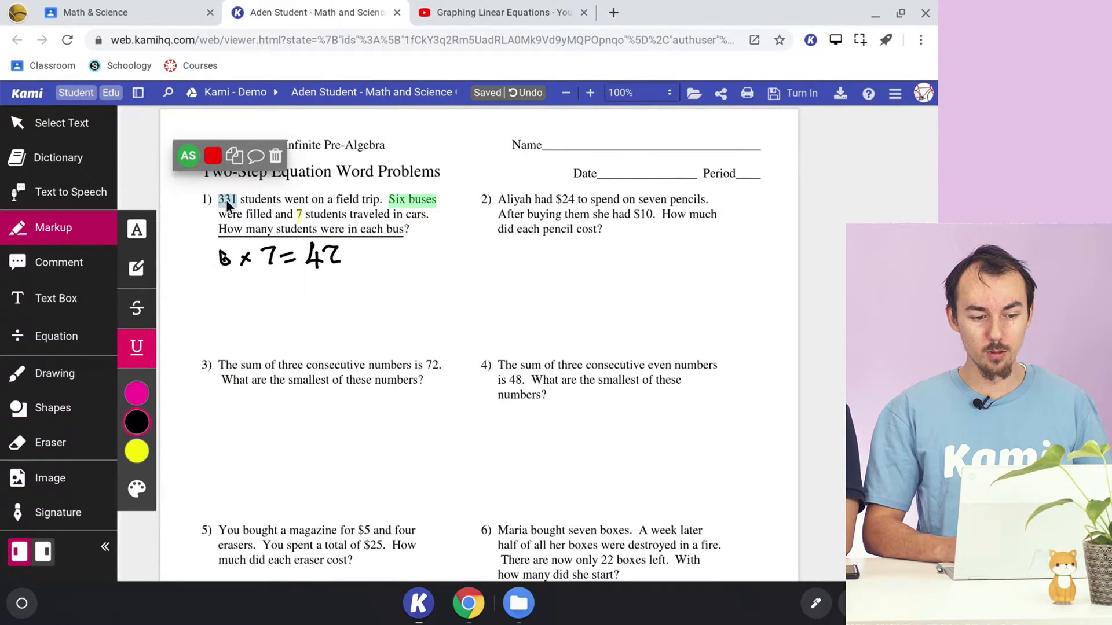
left_click(255, 162)
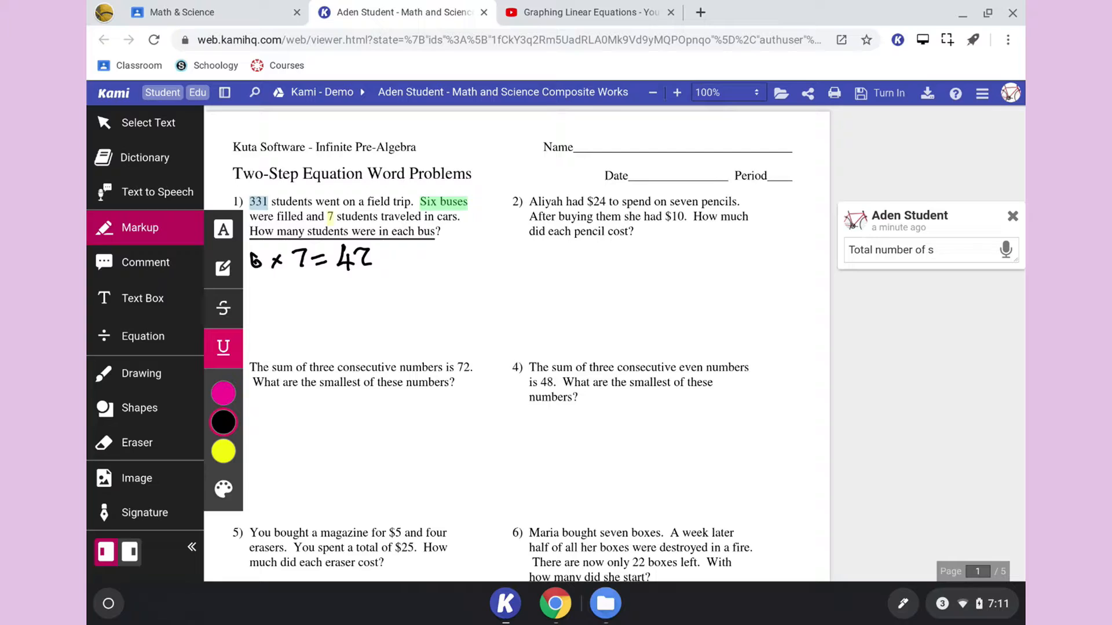
key("Return")
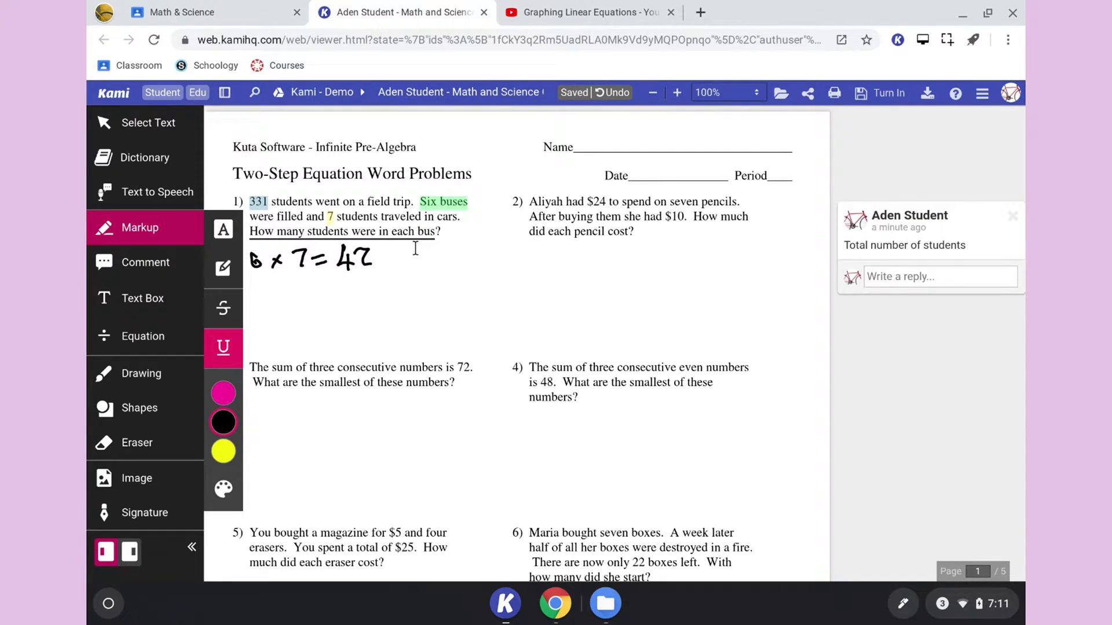
left_click(891, 282)
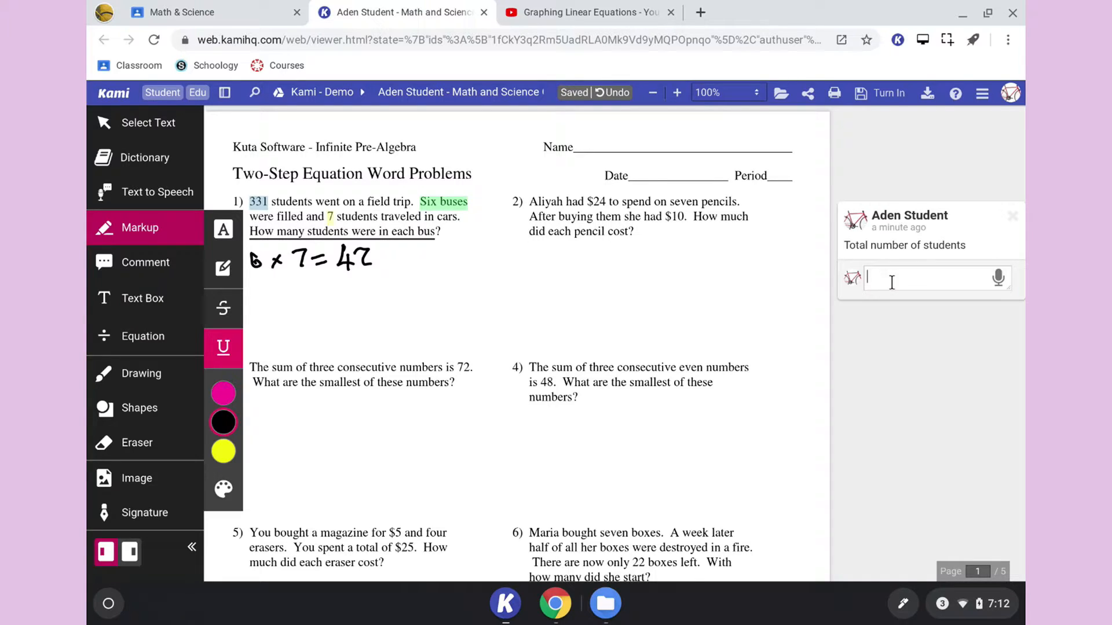
- Copy the web address of the "Graphing Linear Equations" YouTube video, return to the worksheet and leave the empty comment reply
left_click(574, 12)
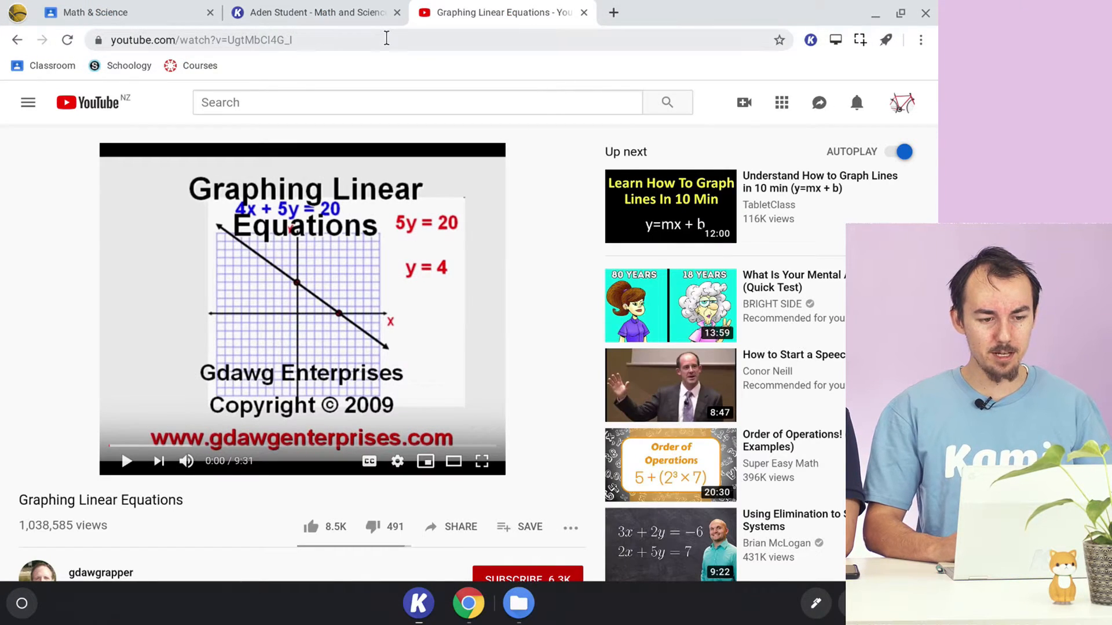
left_click(386, 38)
key("ctrl+c")
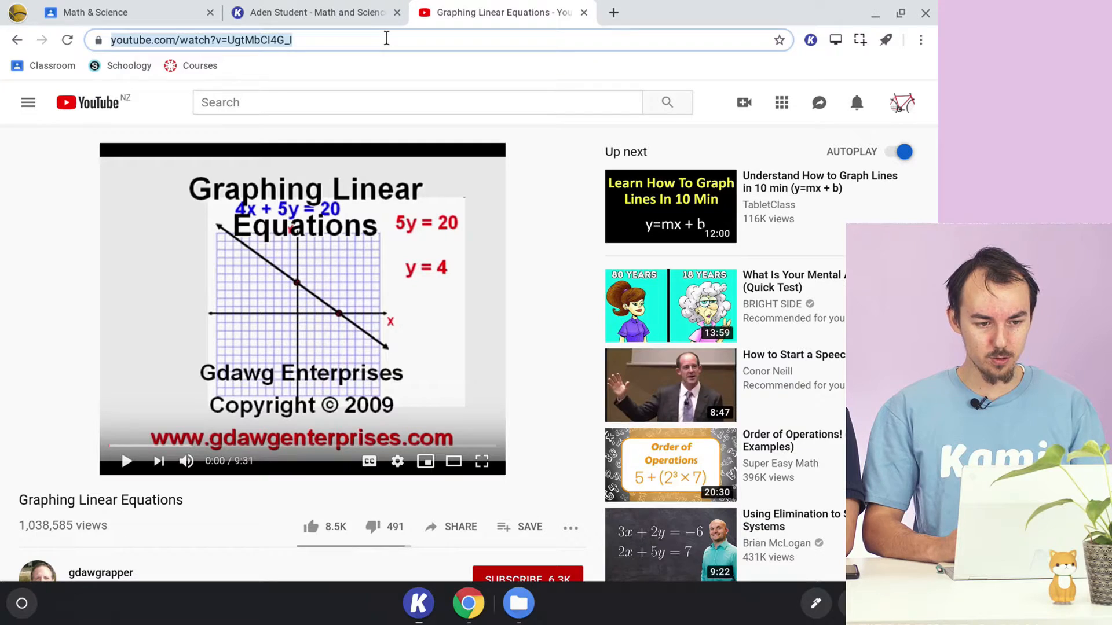
left_click(339, 8)
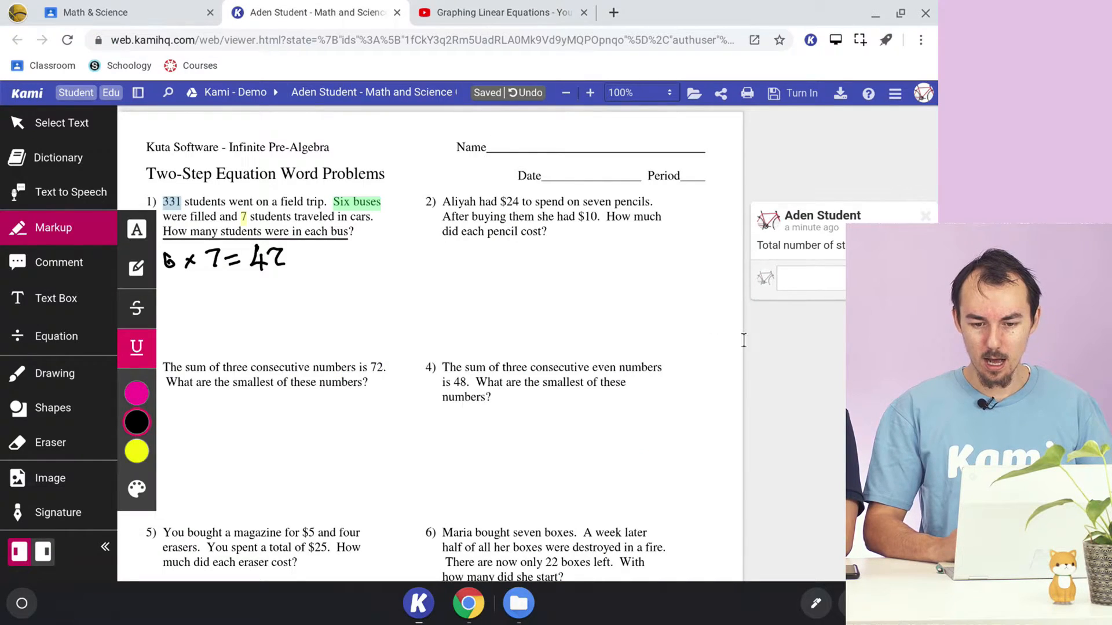
key("Escape")
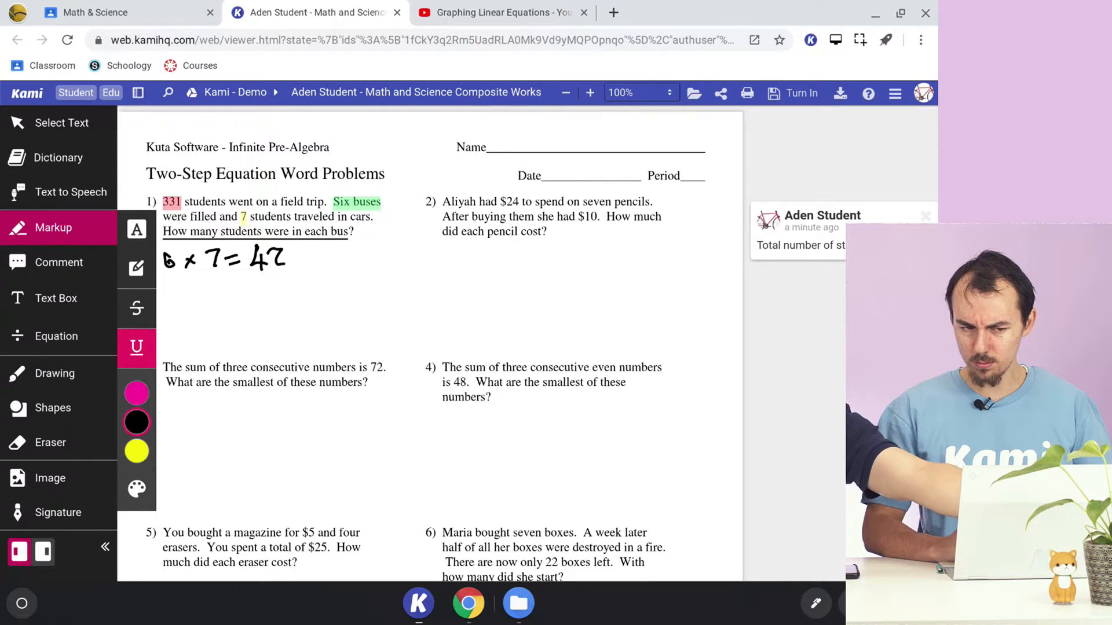
- Place a black text comment in the blank space below problem 1 and post the copied YouTube video link in it
left_click(137, 230)
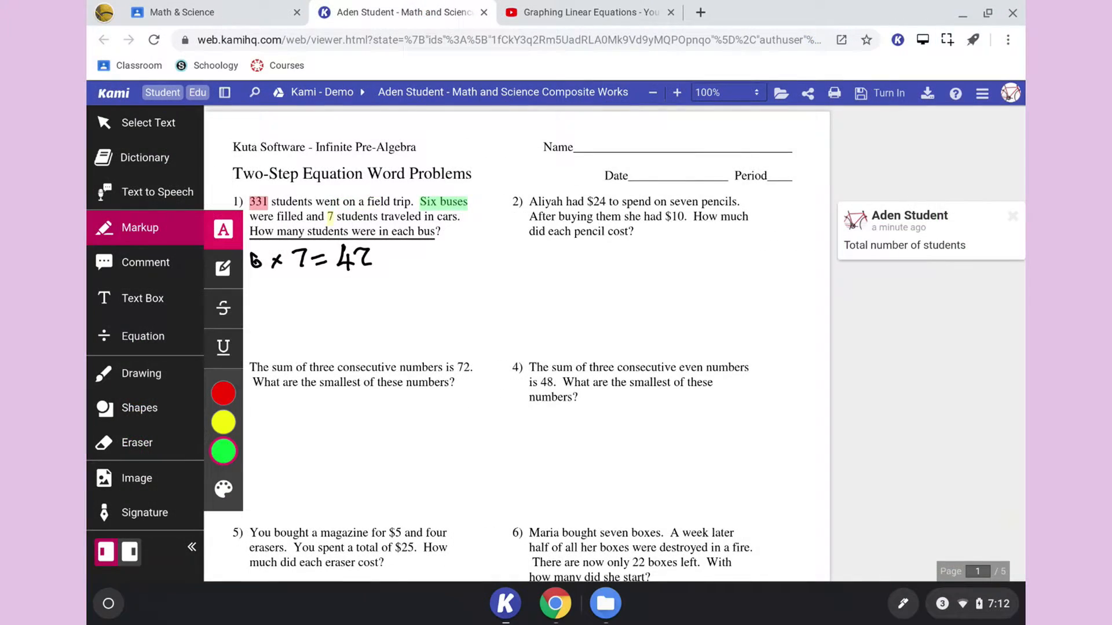
left_click(146, 262)
left_click(223, 263)
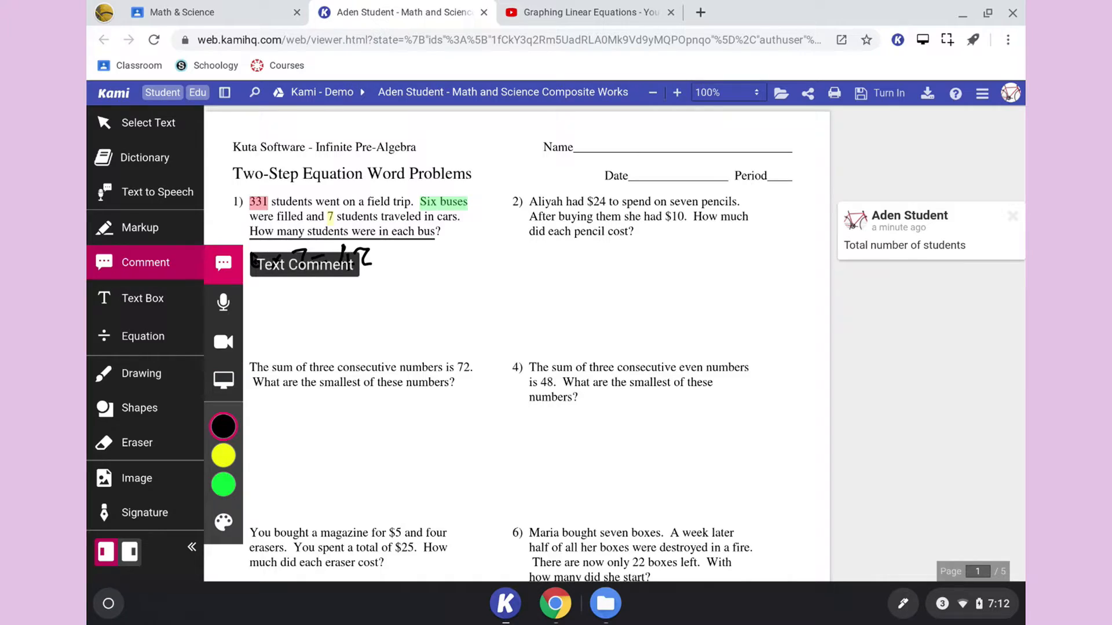
left_click(501, 324)
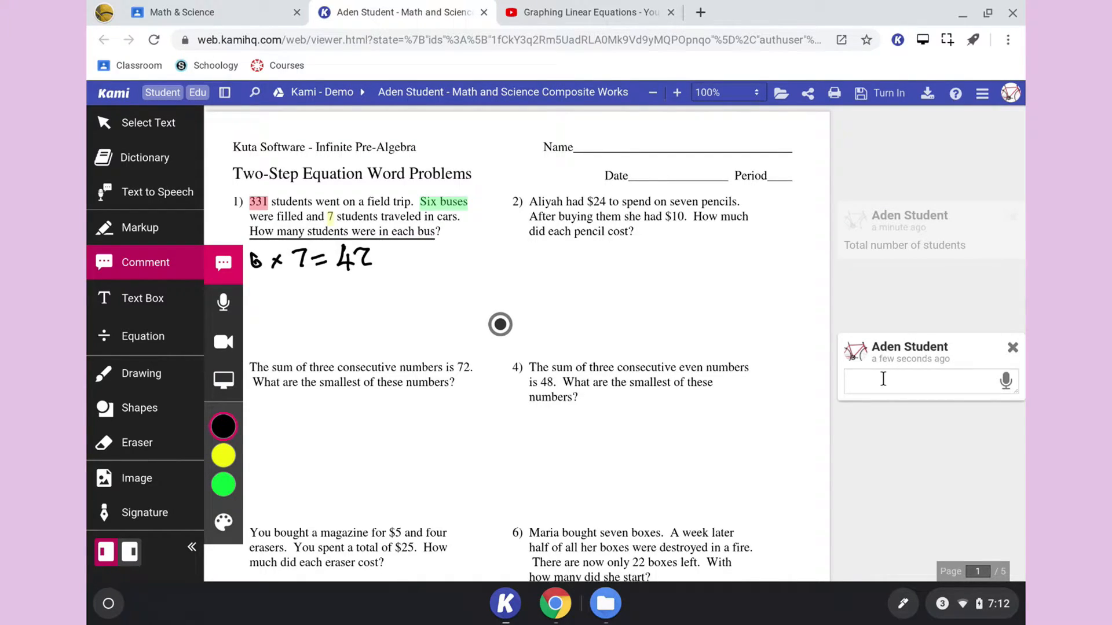
key("ctrl+v")
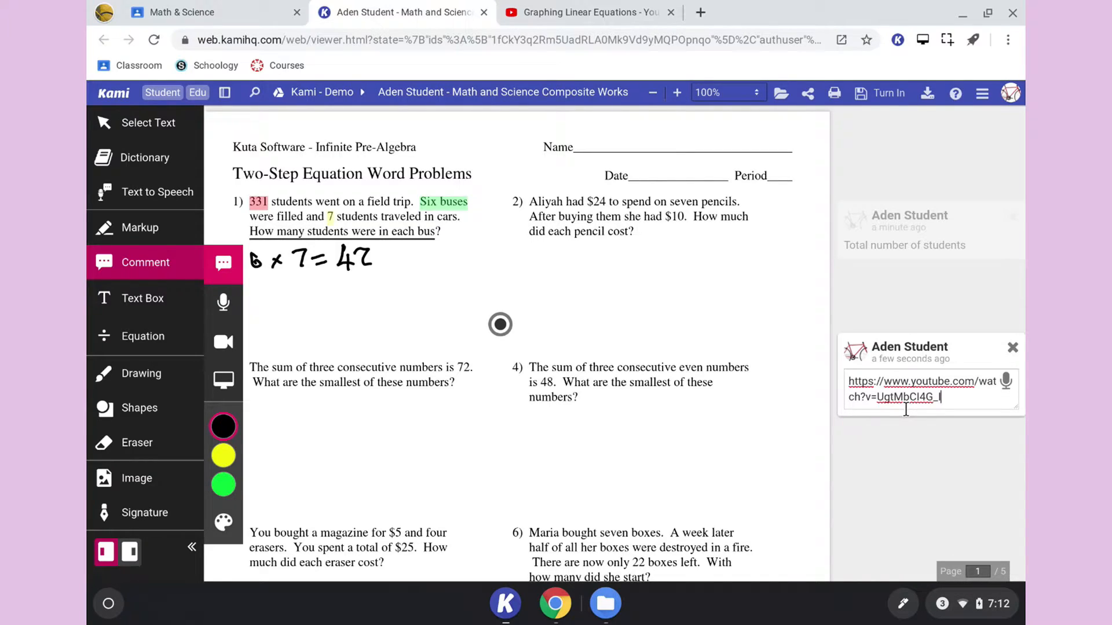
key("Return")
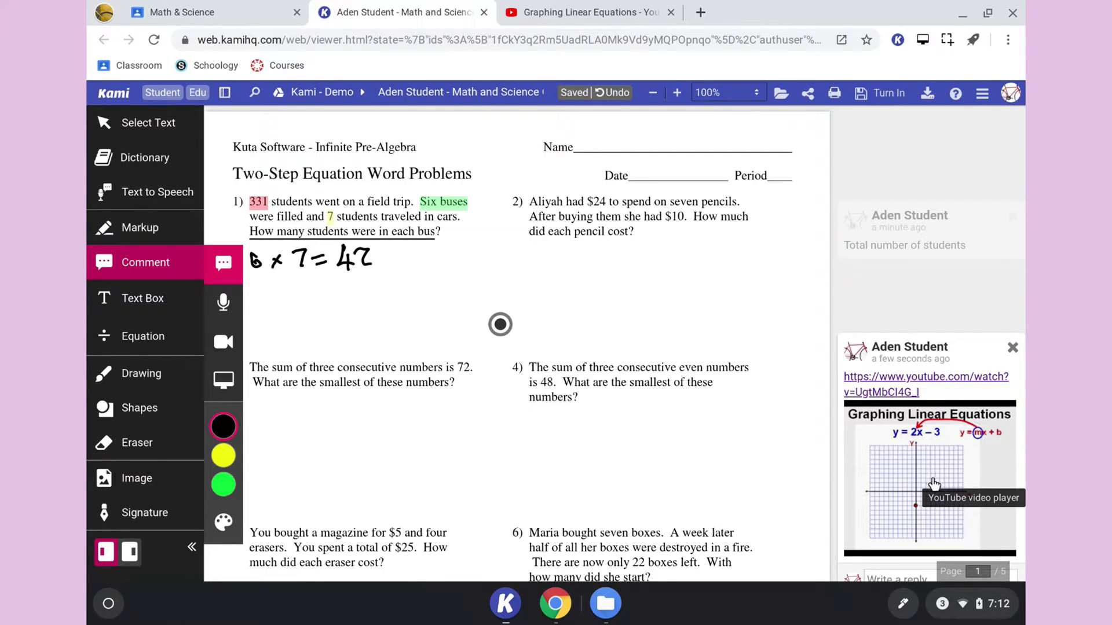
- Look over the comment with the embedded video and browse the remaining worksheet pages through to the worked velocity formula
scroll(924, 472, "down", 2)
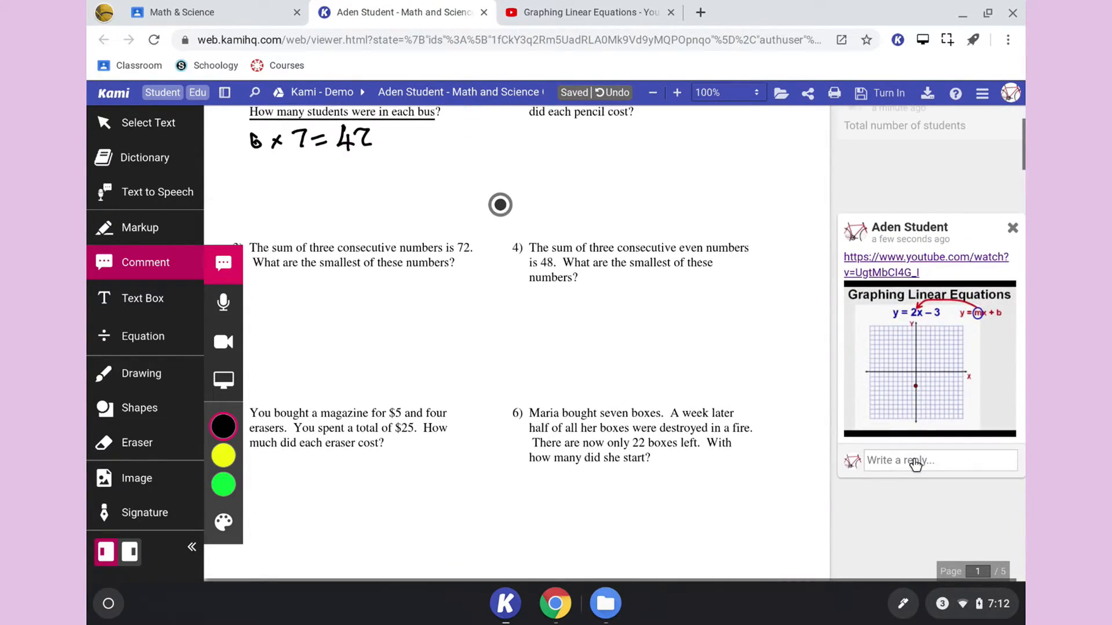
scroll(915, 463, "down", 1)
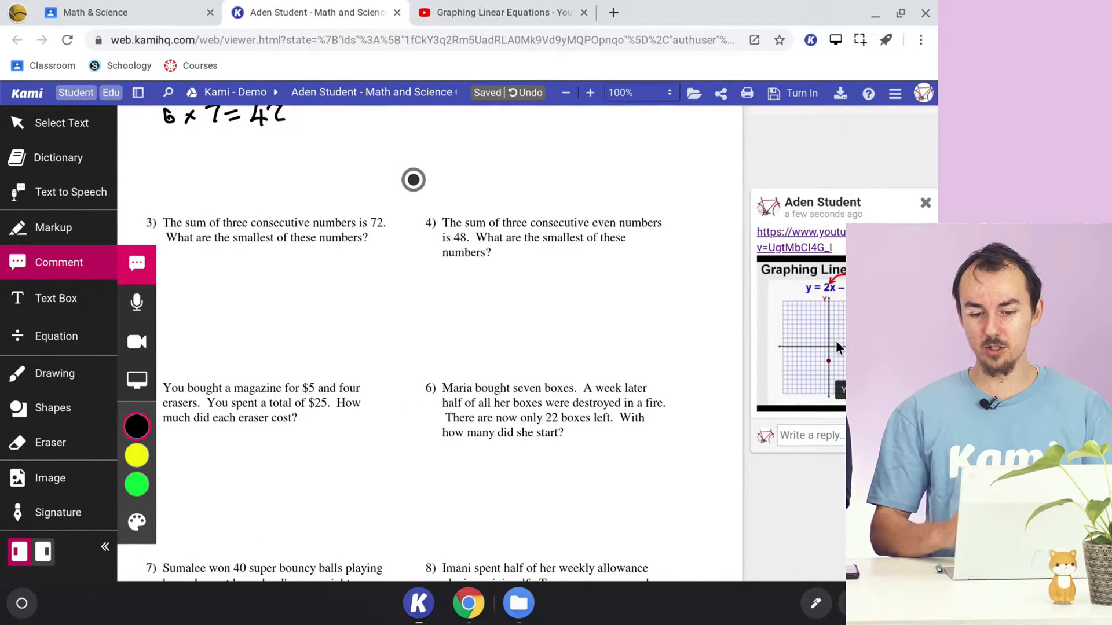
scroll(657, 318, "up", 1)
scroll(657, 318, "up", 2)
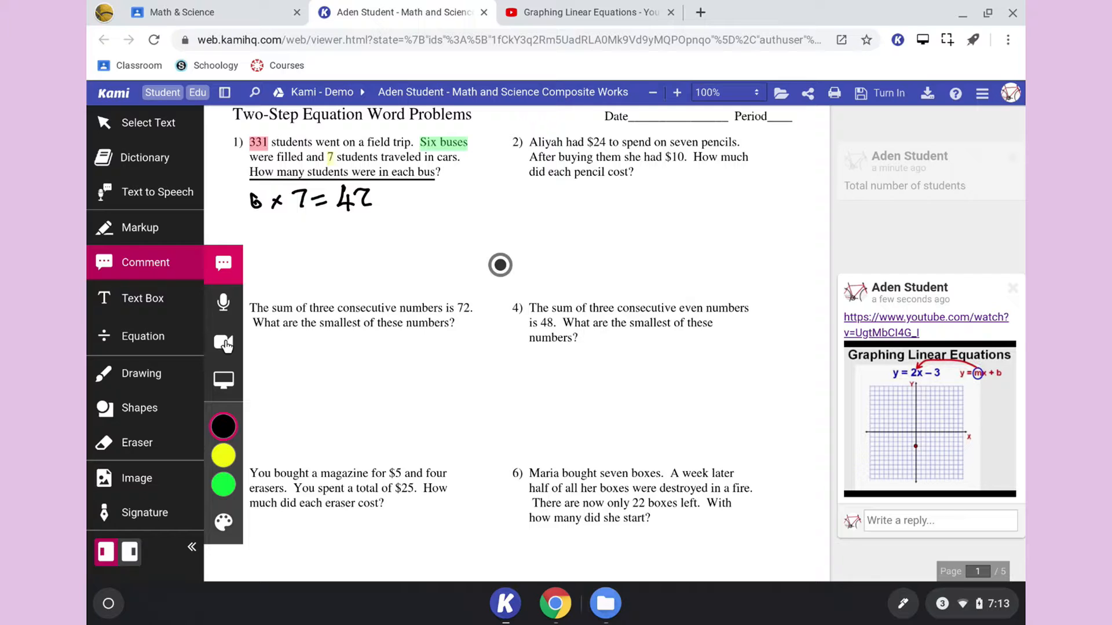
scroll(494, 349, "down", 10)
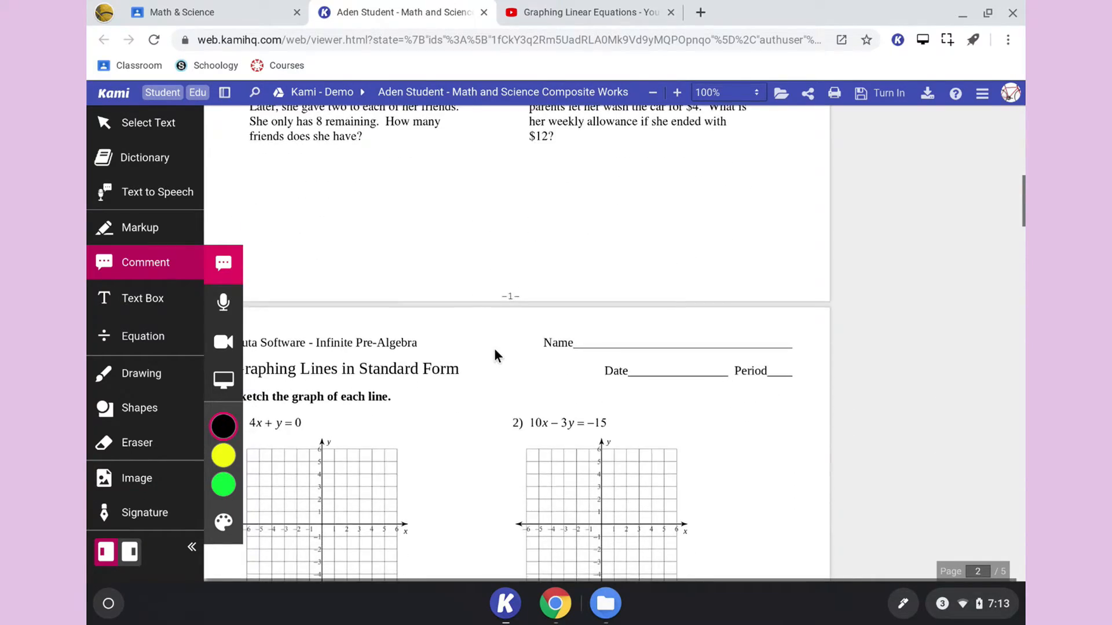
scroll(495, 349, "down", 4)
scroll(494, 349, "up", 9)
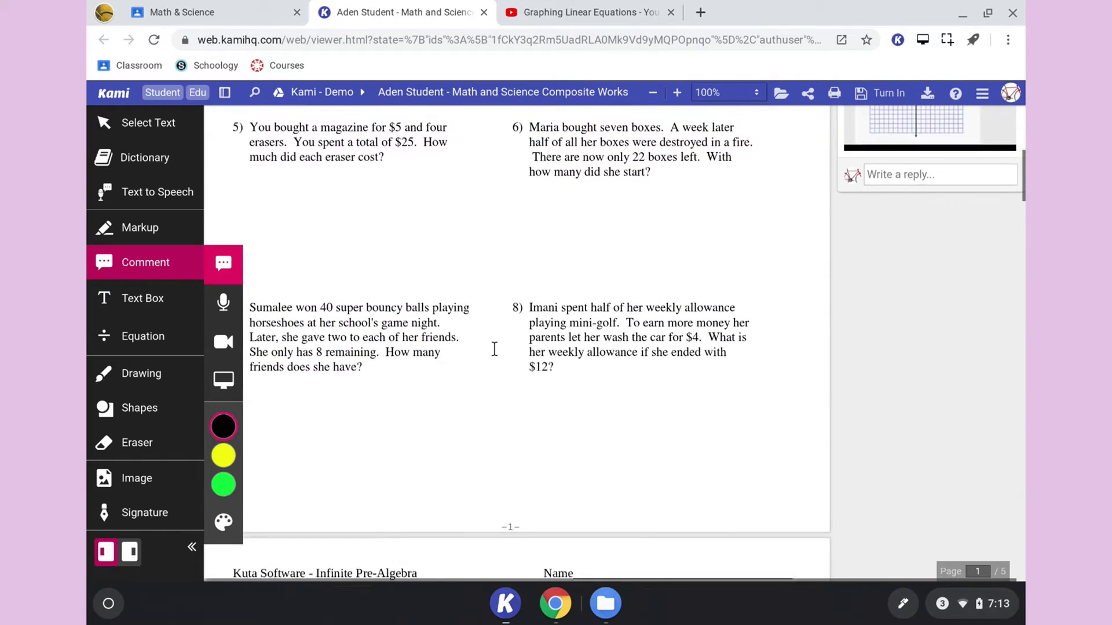
scroll(494, 348, "up", 1)
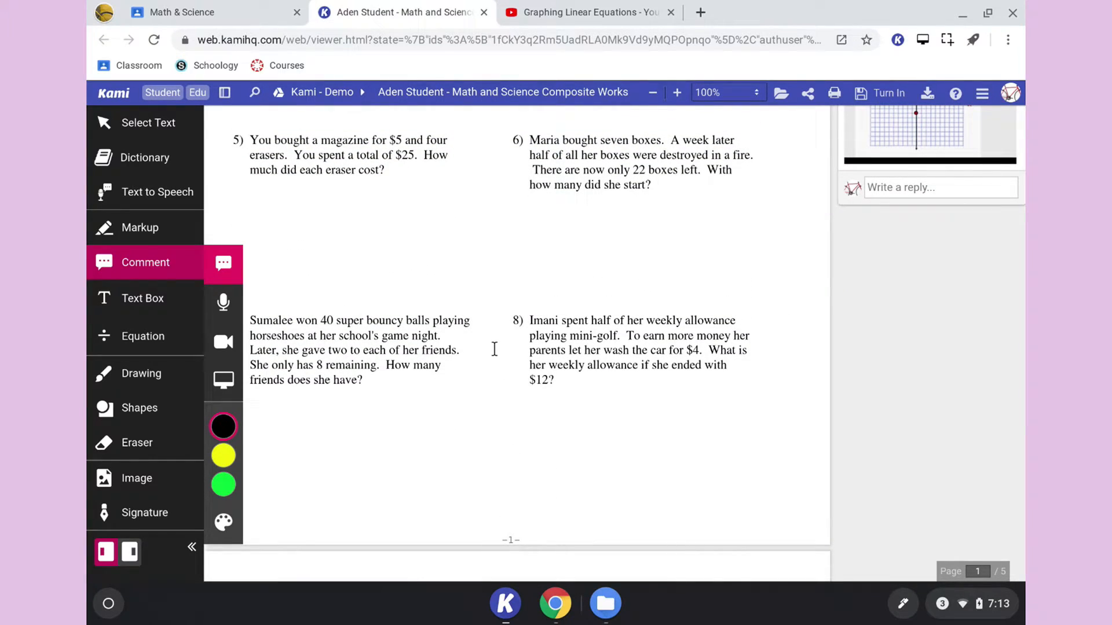
scroll(494, 349, "down", 7)
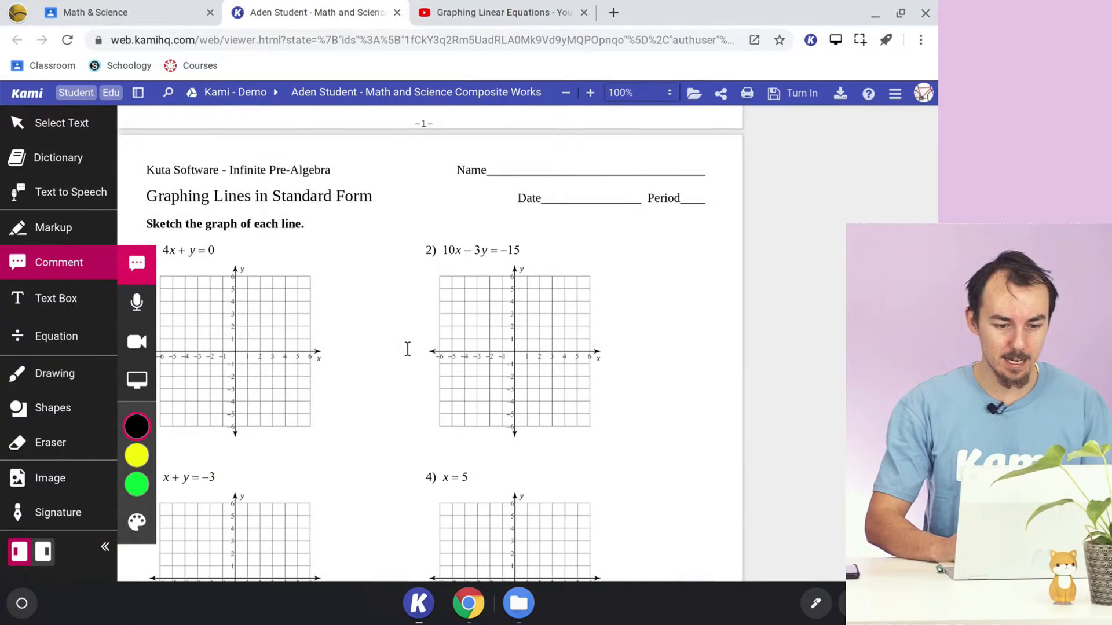
scroll(495, 292, "down", 2)
scroll(408, 292, "down", 8)
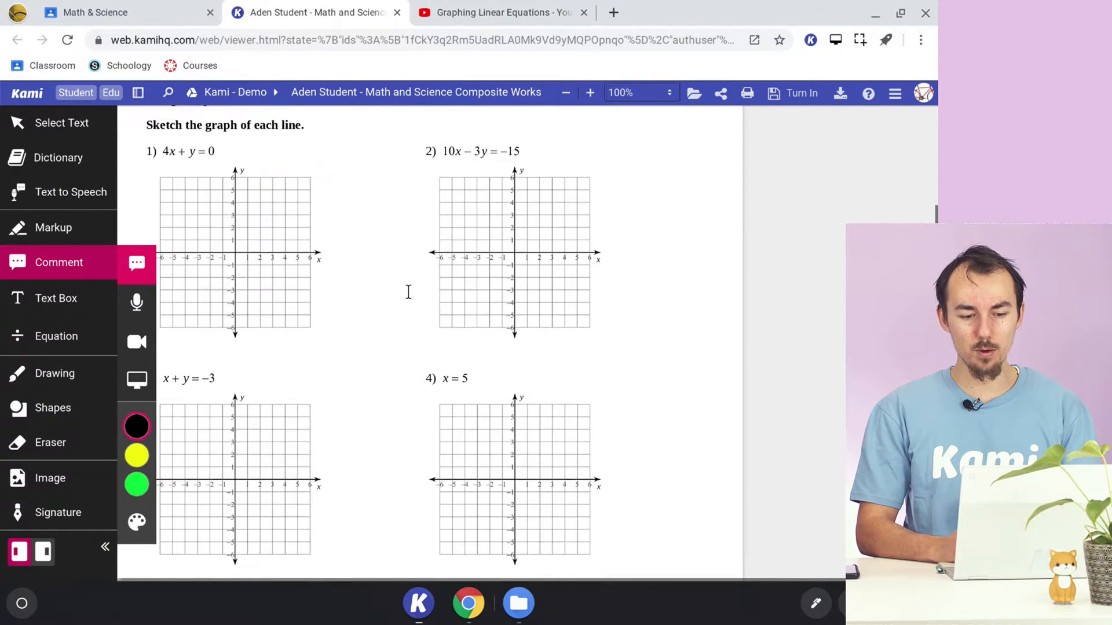
scroll(409, 291, "down", 15)
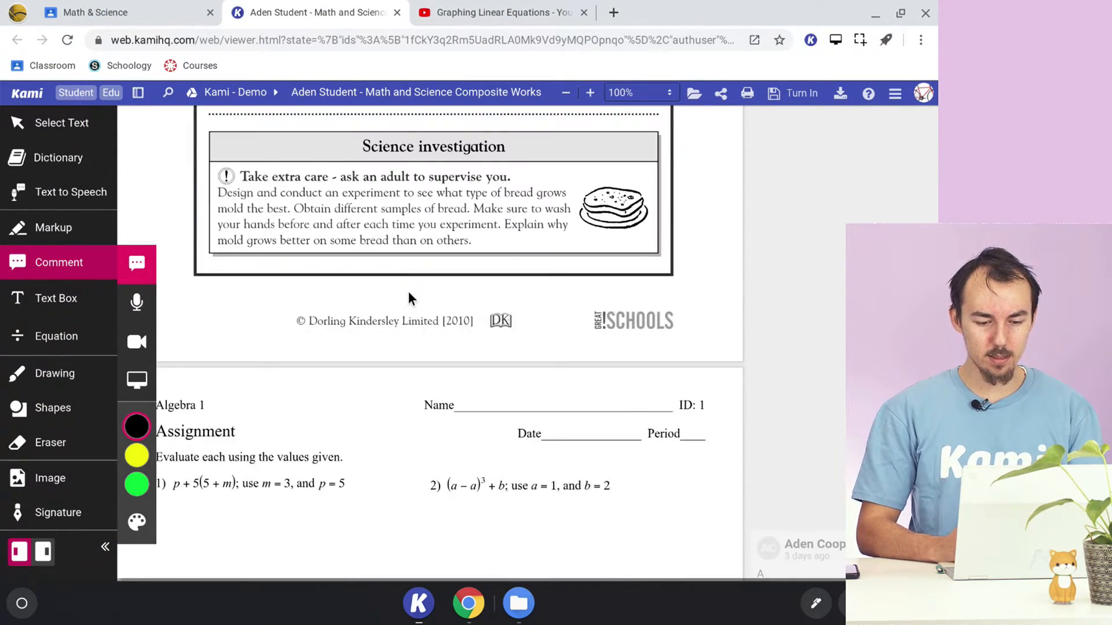
scroll(408, 291, "down", 15)
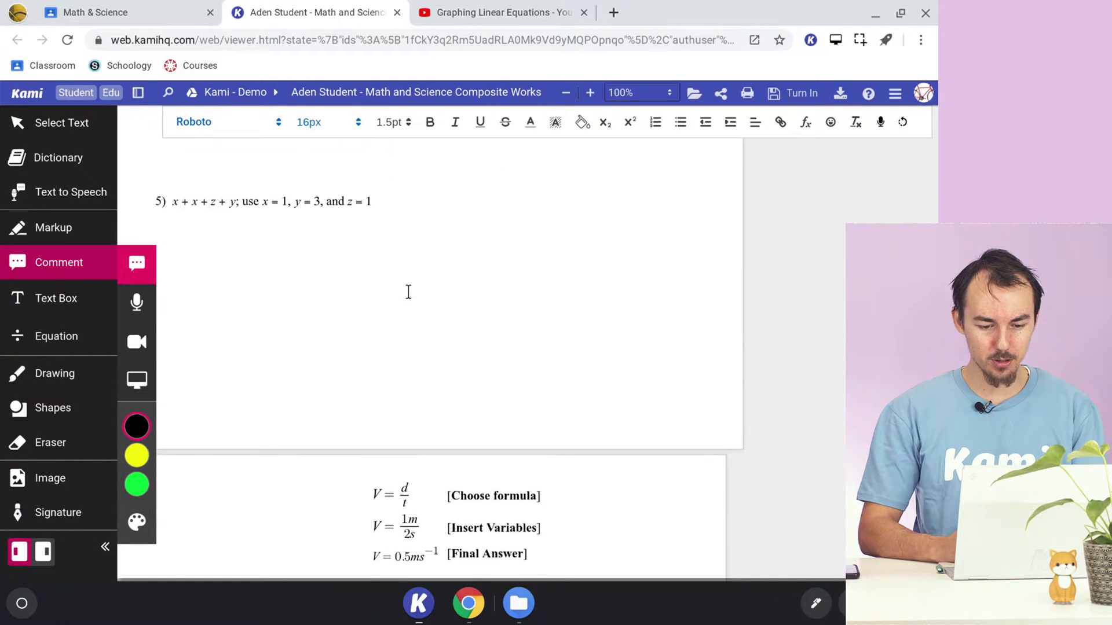
- Record a video comment beside the worked velocity formula on the last page and finish the recording
scroll(408, 295, "up", 10)
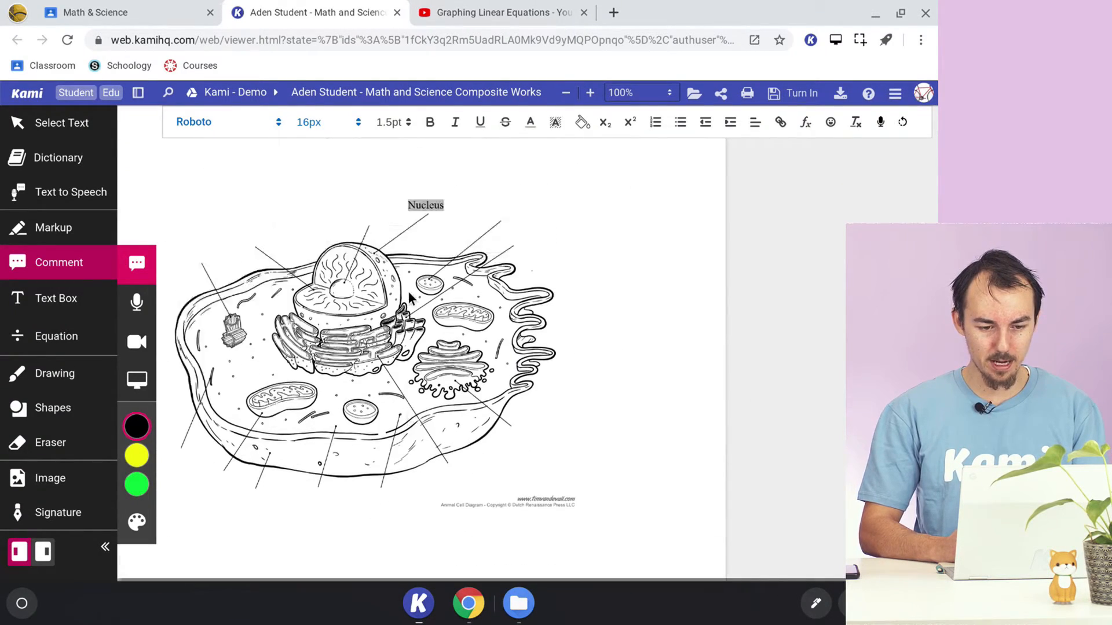
scroll(409, 292, "up", 1)
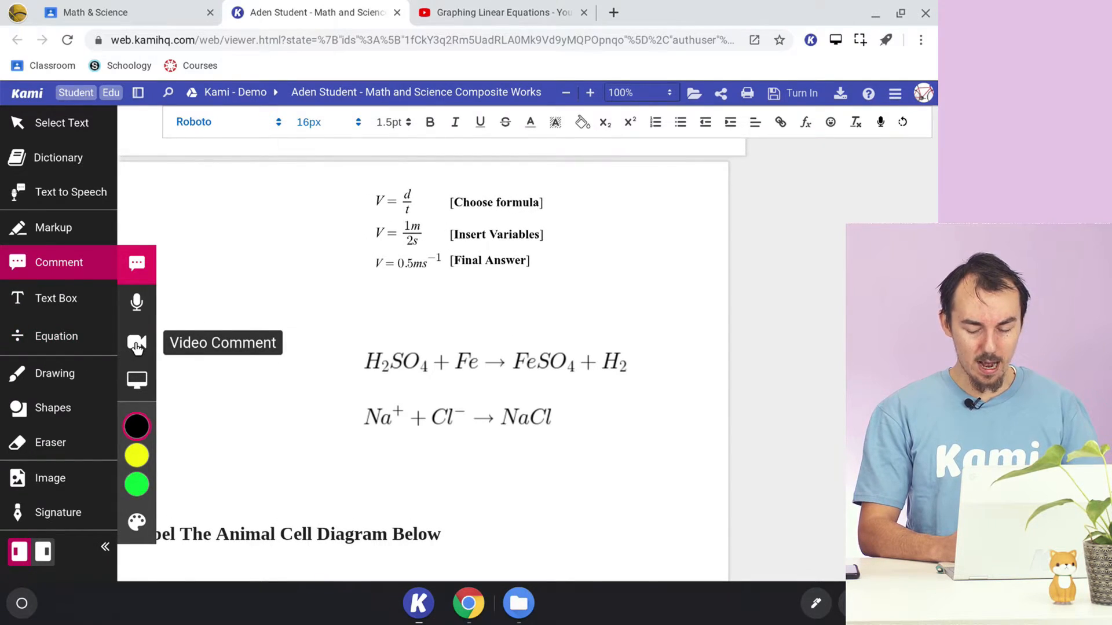
left_click(138, 348)
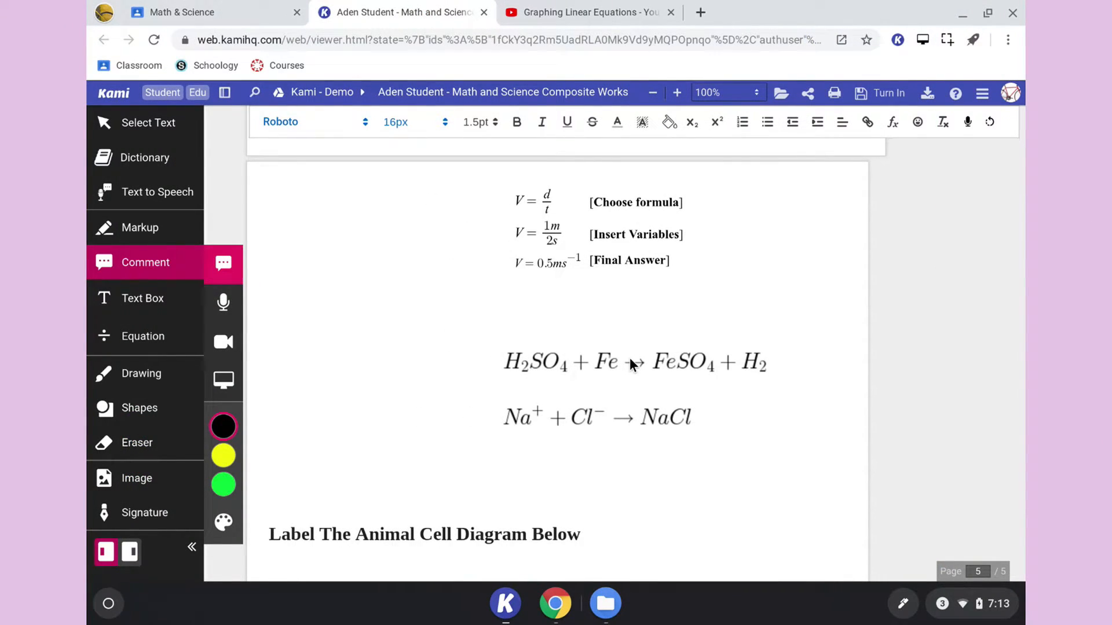
left_click(143, 343)
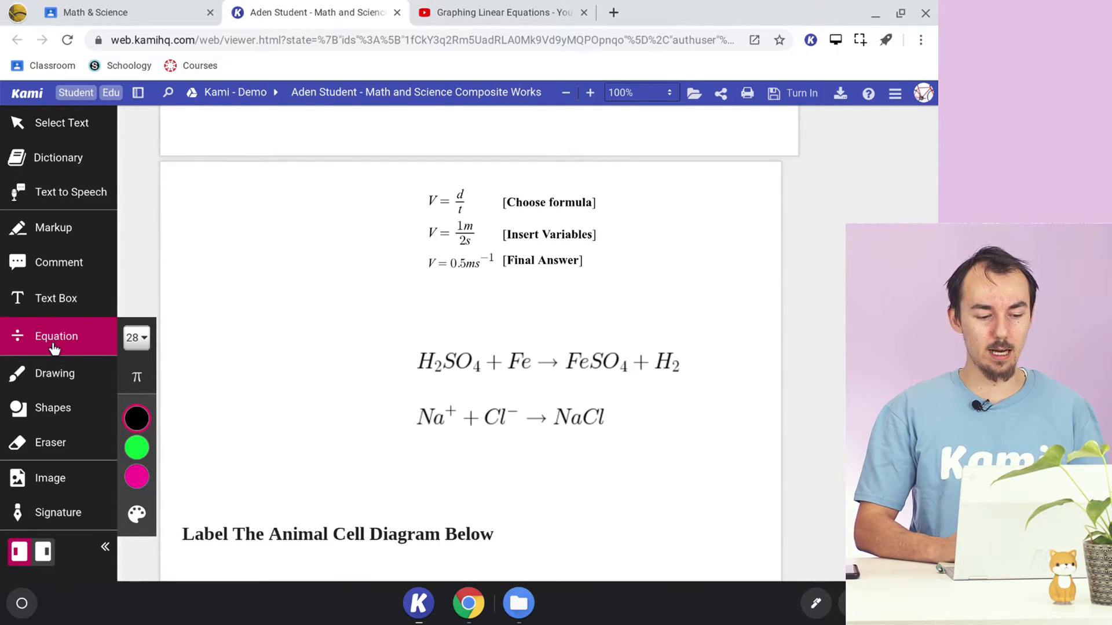
left_click(68, 261)
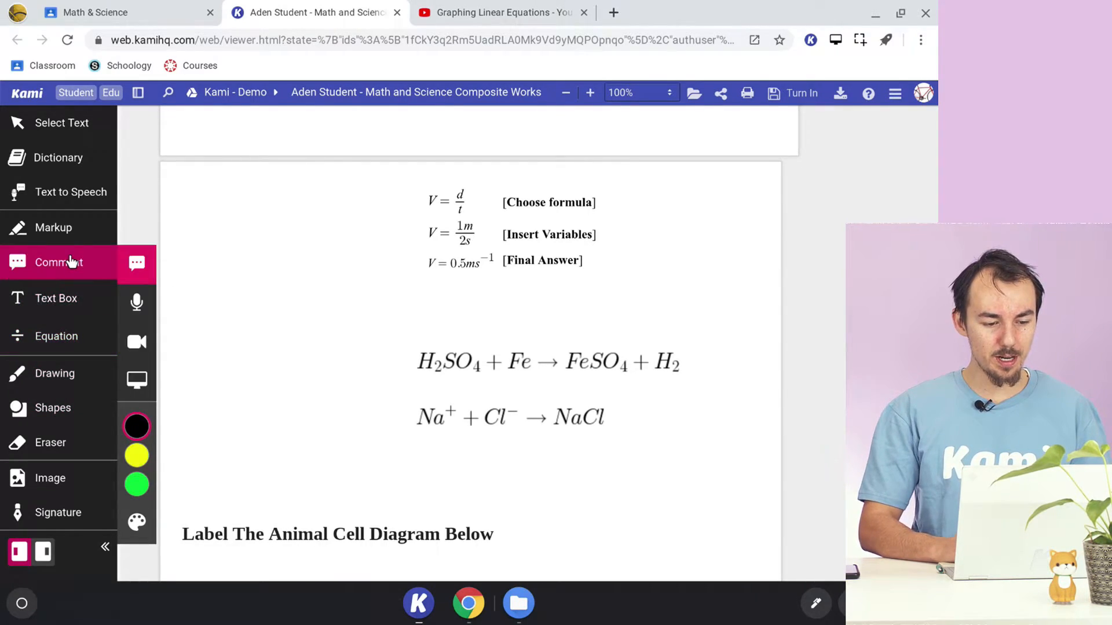
left_click(137, 342)
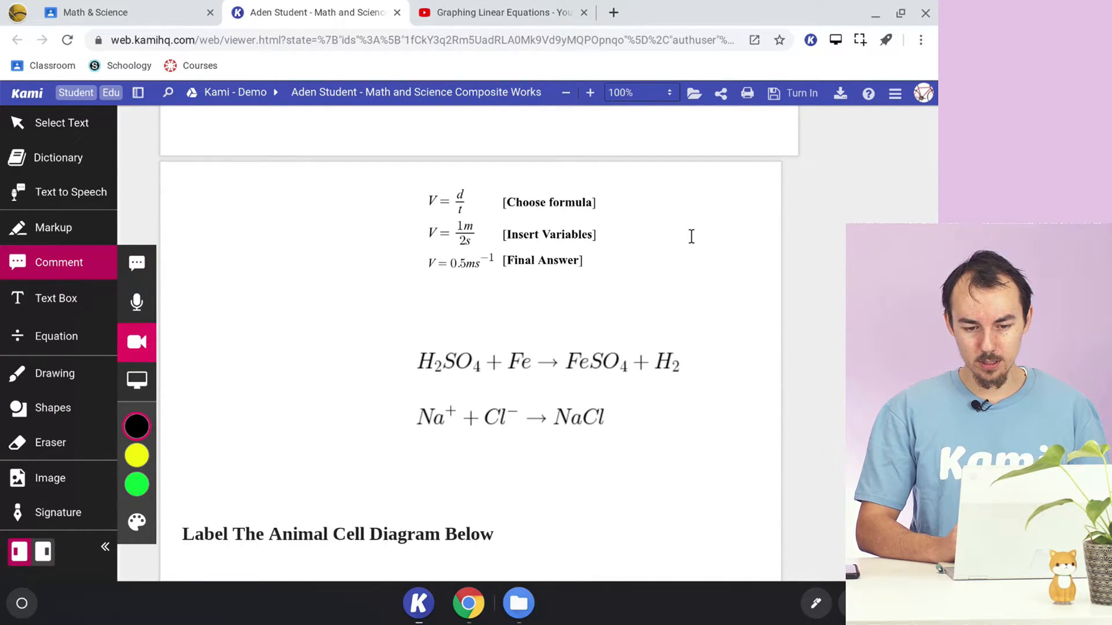
left_click(689, 234)
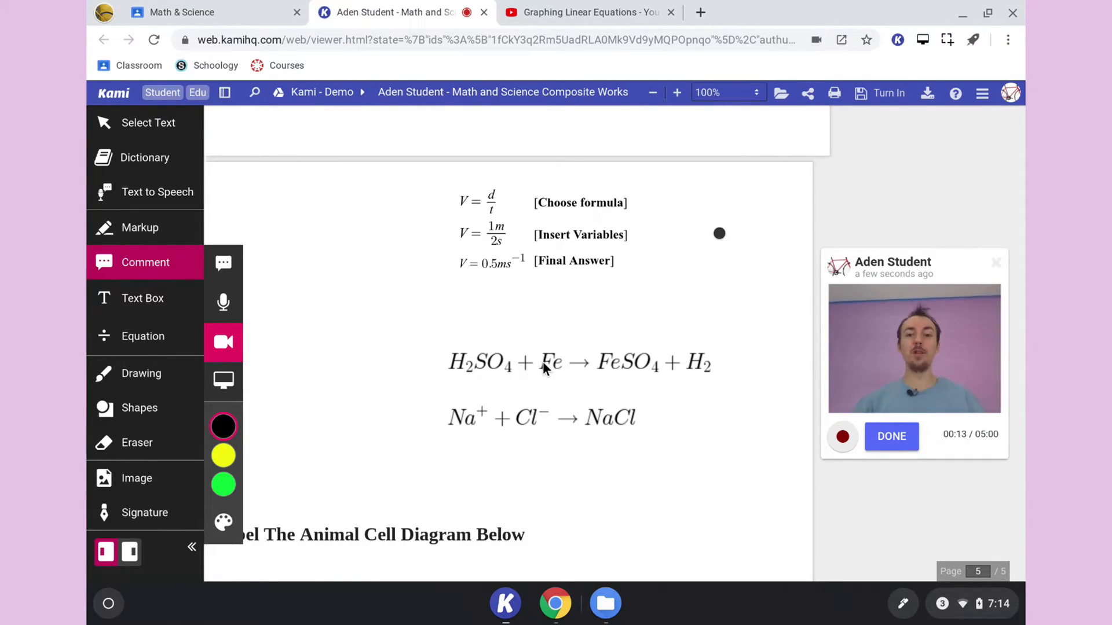
left_click(890, 441)
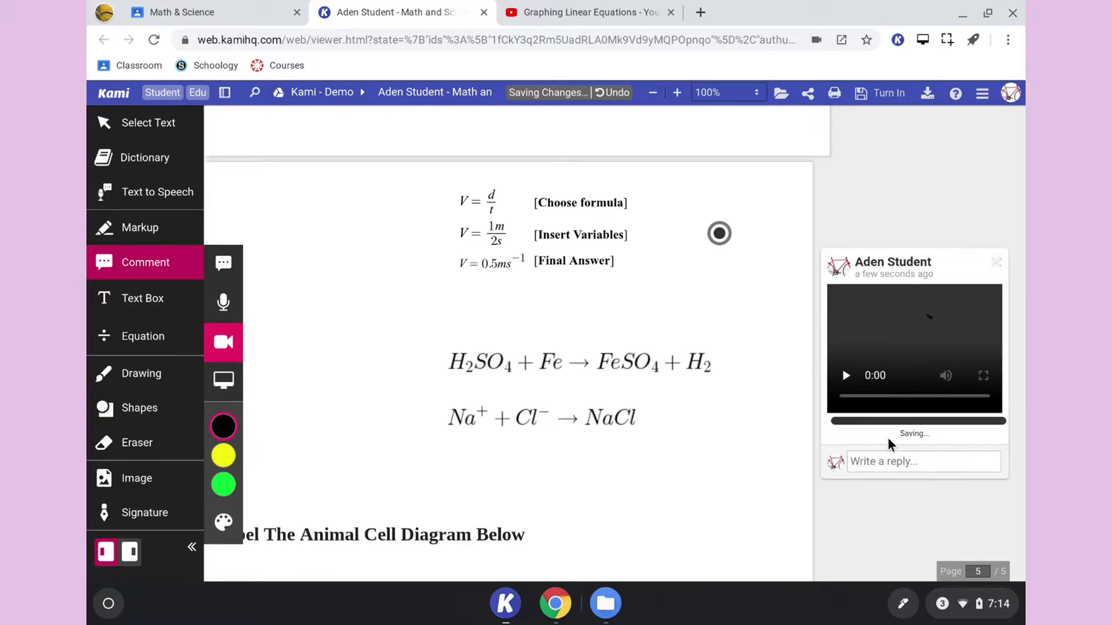
- Try entering the fraction 1/2 as an equation in the blank space below the velocity formula and clear it again
left_click(143, 335)
scroll(390, 318, "down", 1)
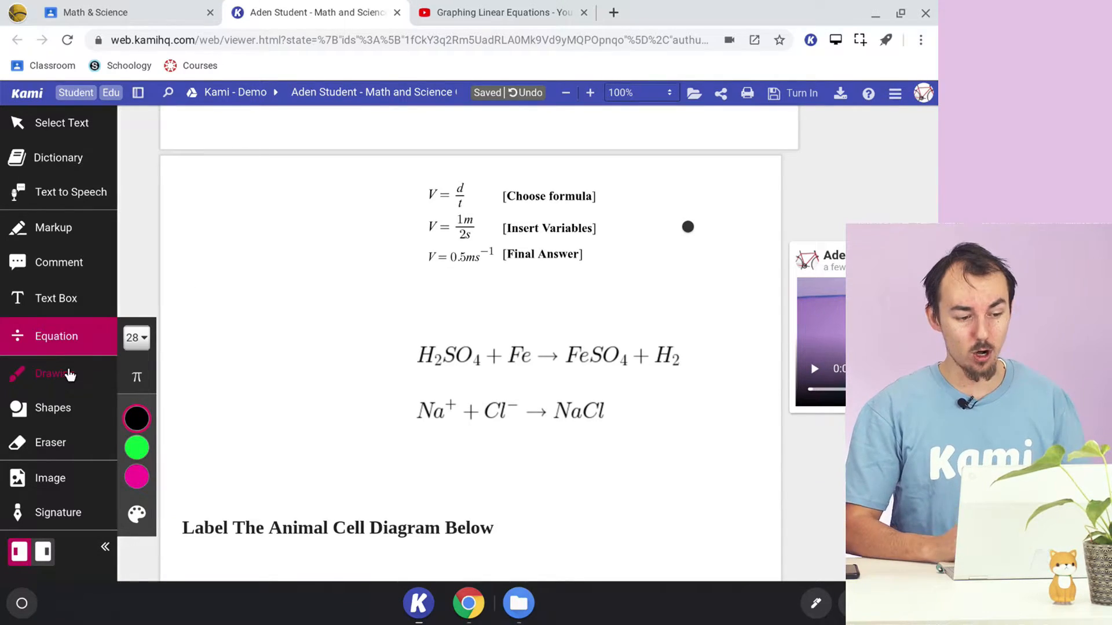
left_click(214, 280)
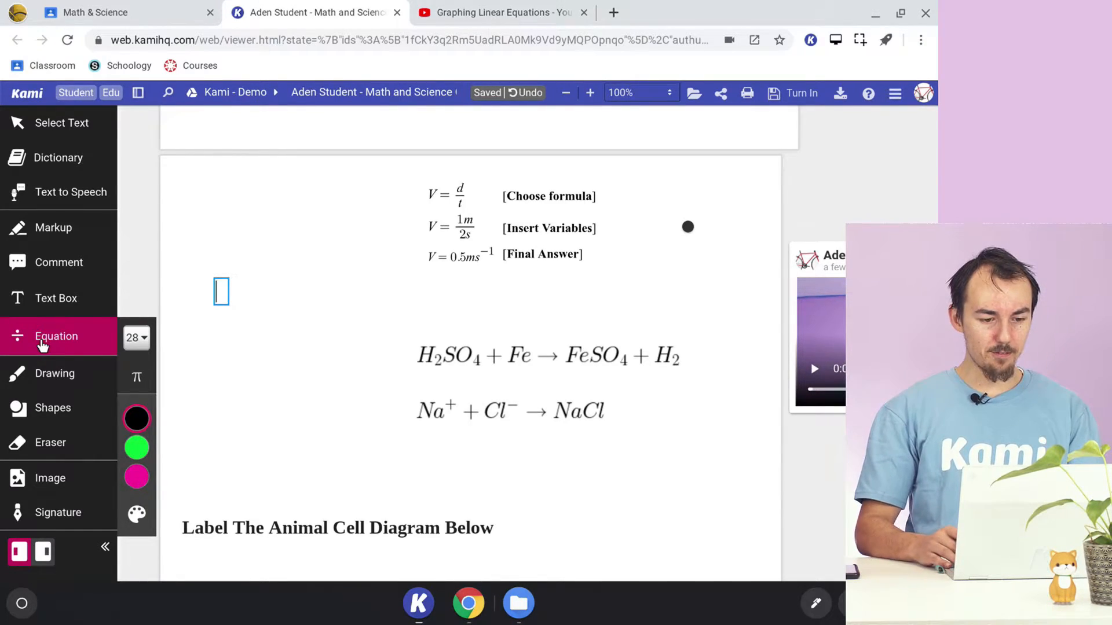
type("1")
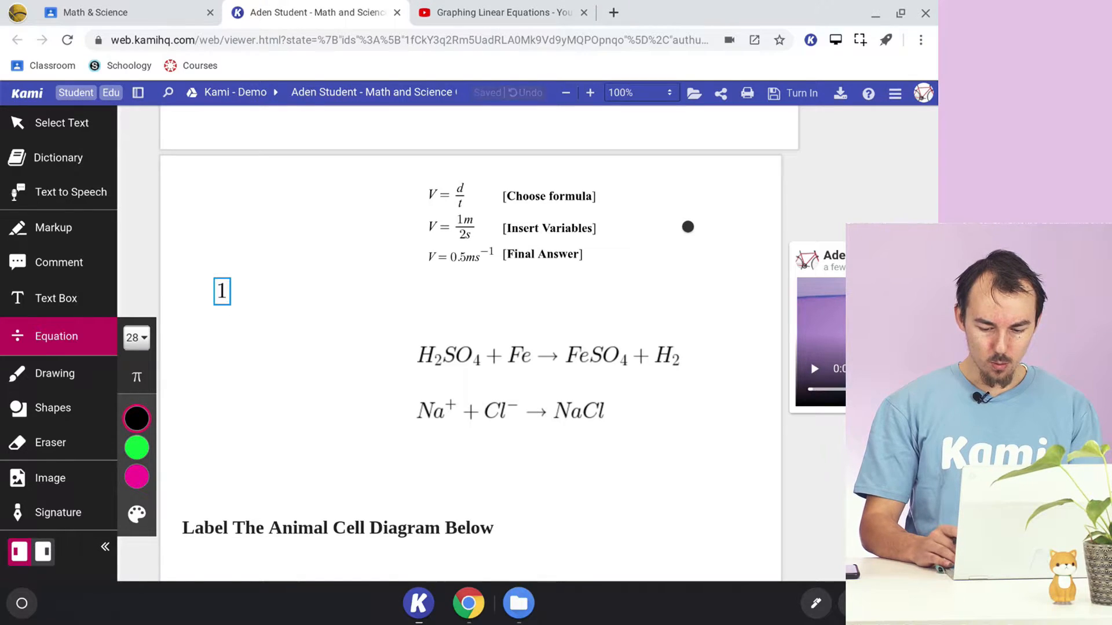
type("/2")
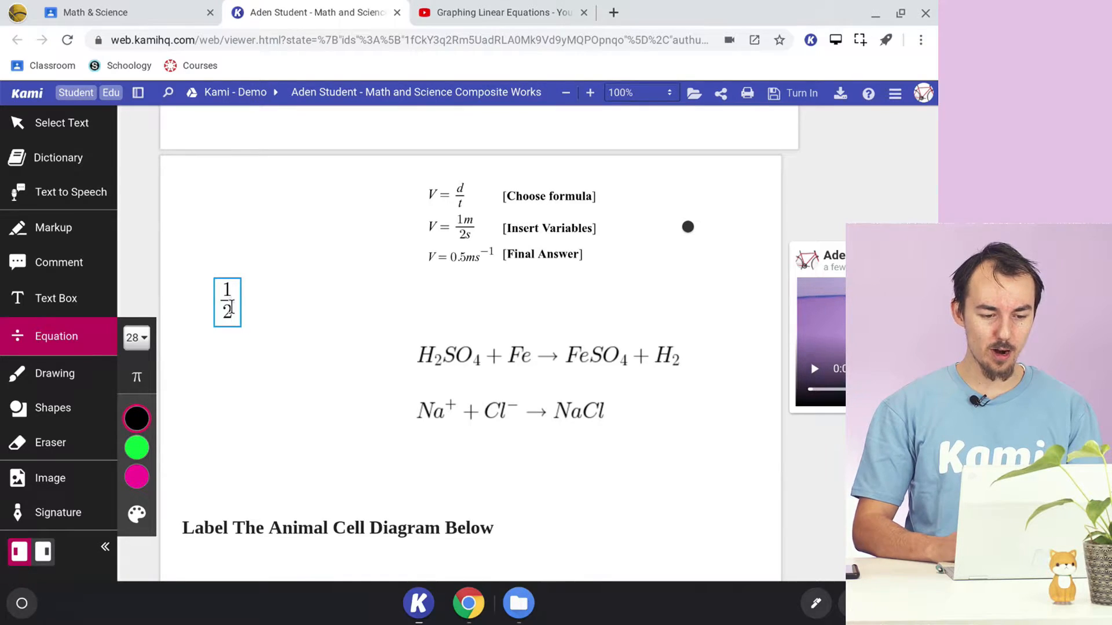
mouse_move(227, 299)
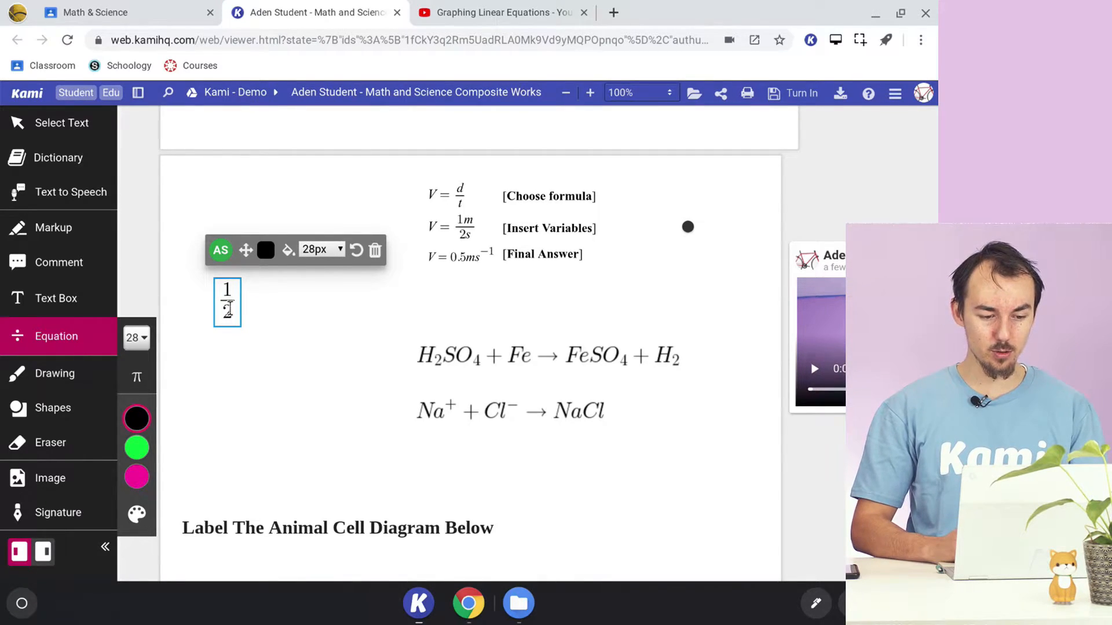
key("Right")
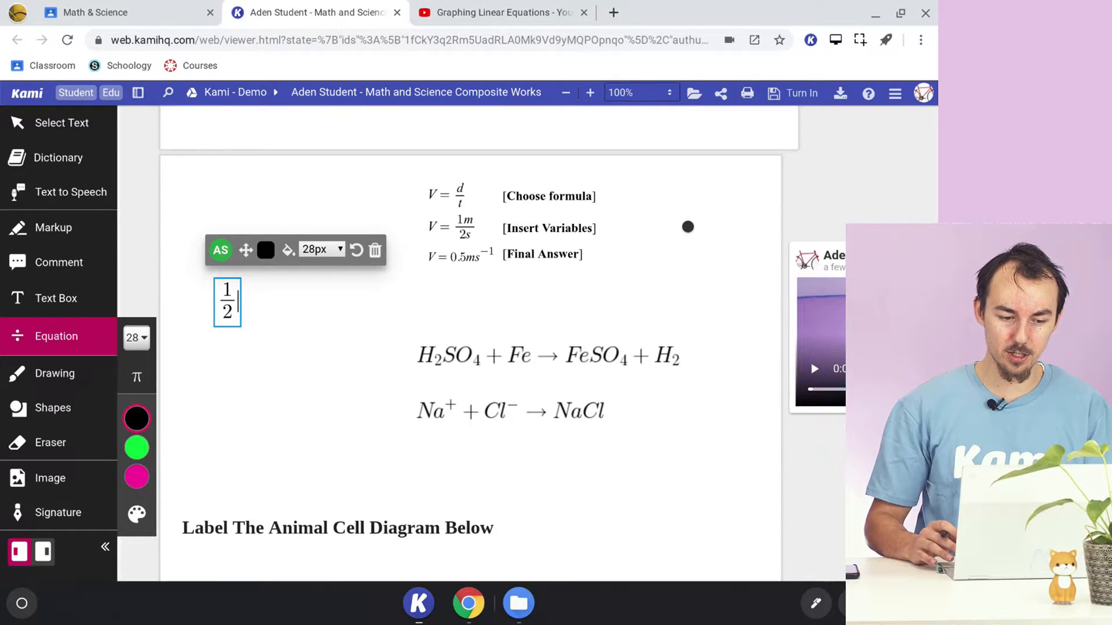
key("BackSpace")
key("BackSpace")
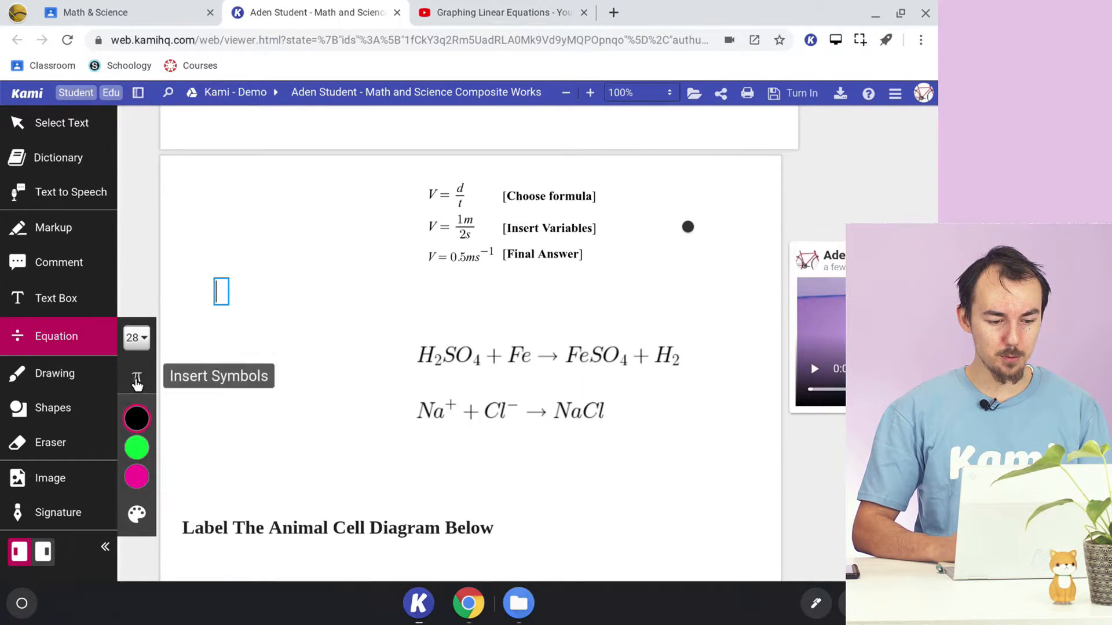
- Open the equation symbols and search them for "sub"
left_click(136, 380)
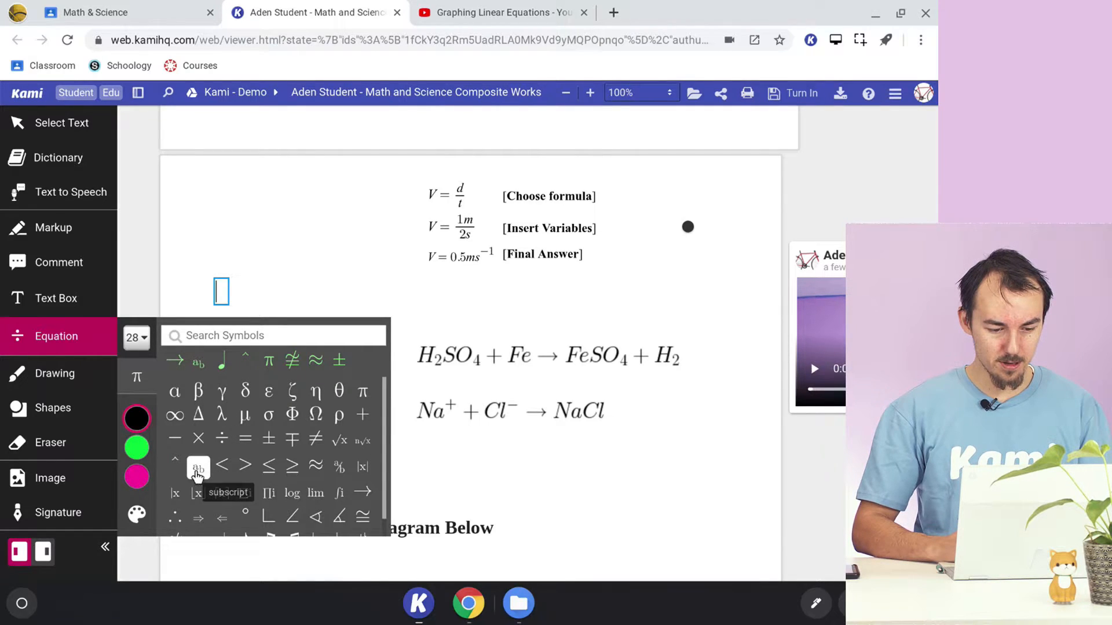
left_click(246, 338)
type("sub")
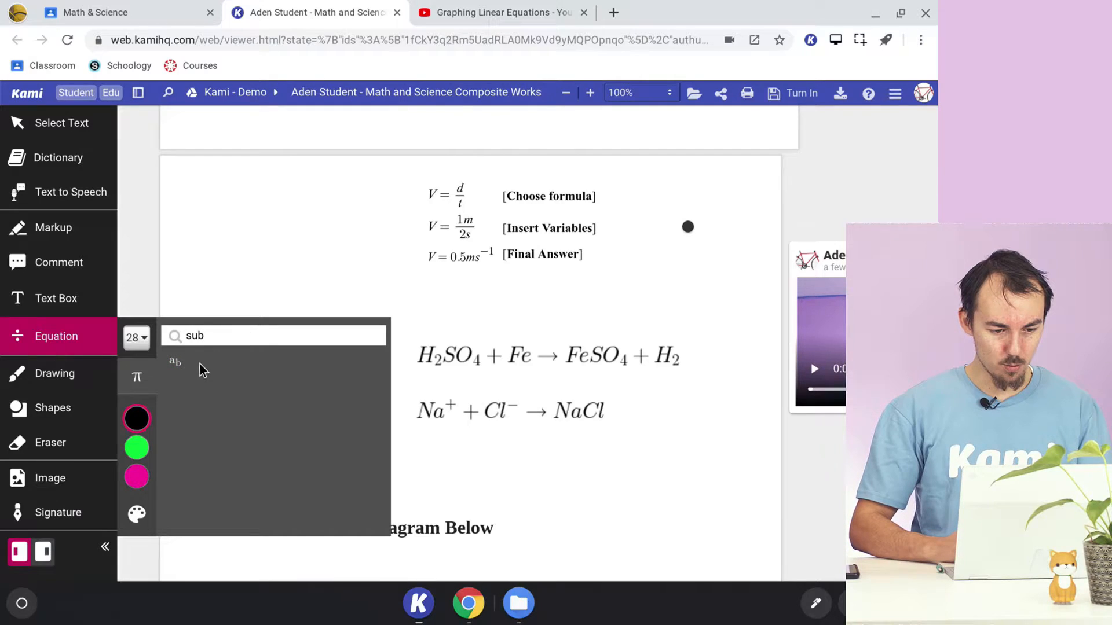
- Place an equation in the blank space beside the velocity formula and enter C + O₂ with the 2 as a subscript
left_click(247, 239)
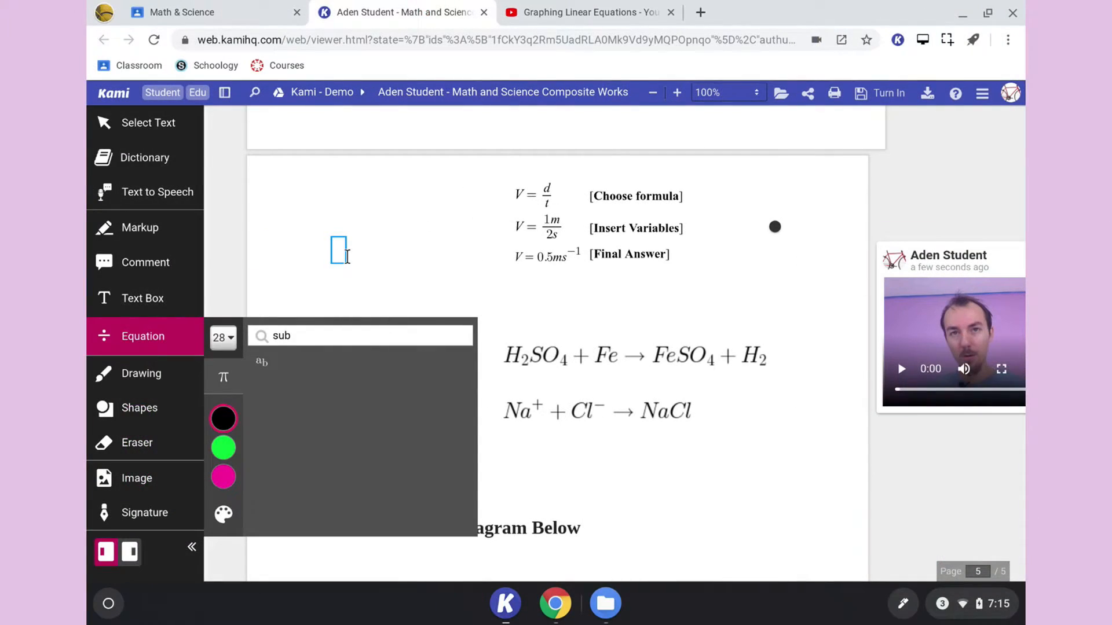
type("C")
key("BackSpace")
type("C+O")
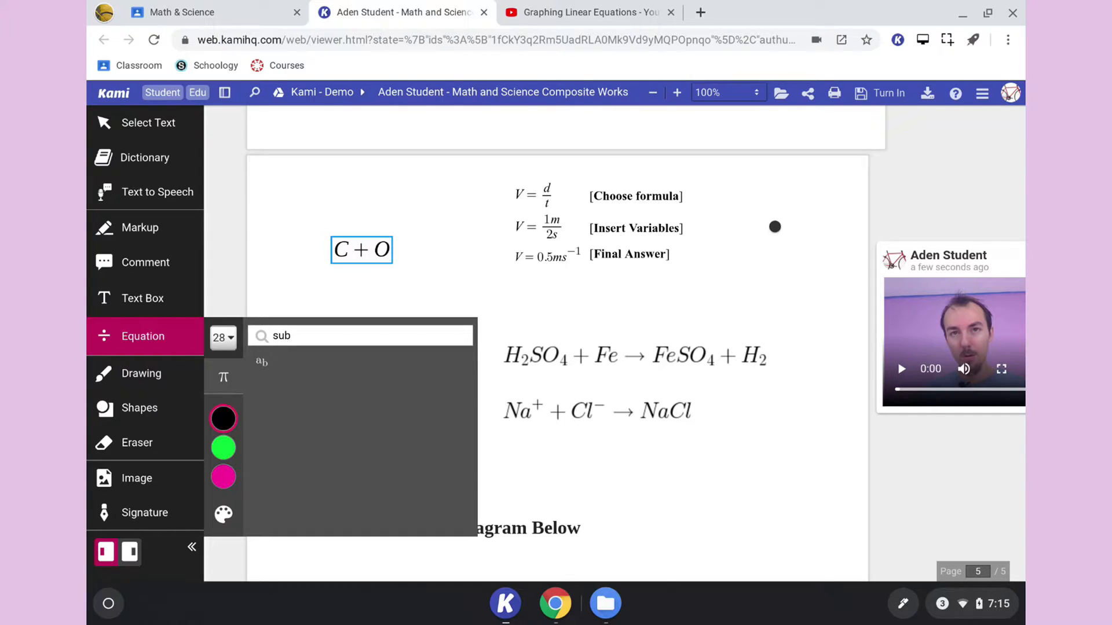
type("_")
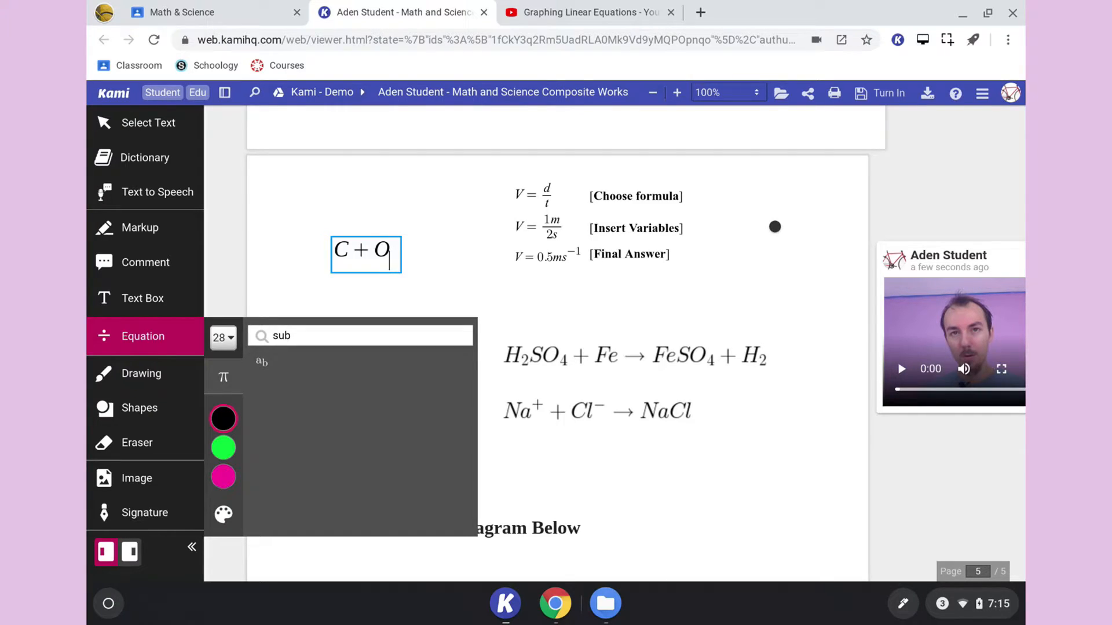
type("2")
- Clear the symbol search and complete the equation with a right arrow symbol and CO₂
left_click(295, 335)
key("BackSpace")
key("BackSpace")
key("BackSpace")
left_click(394, 255)
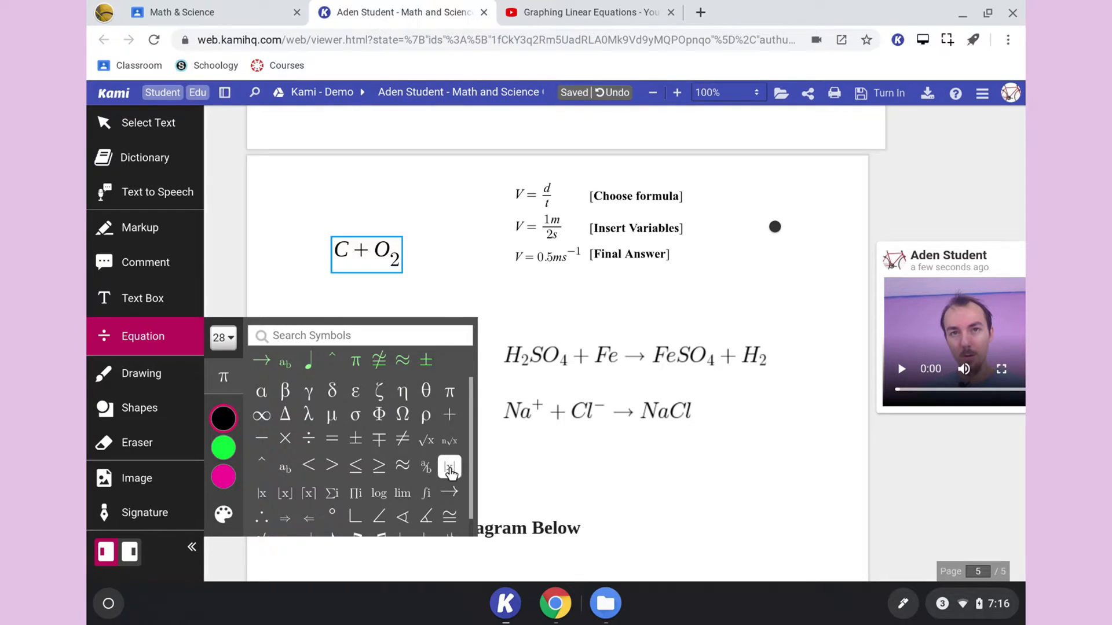
left_click(450, 492)
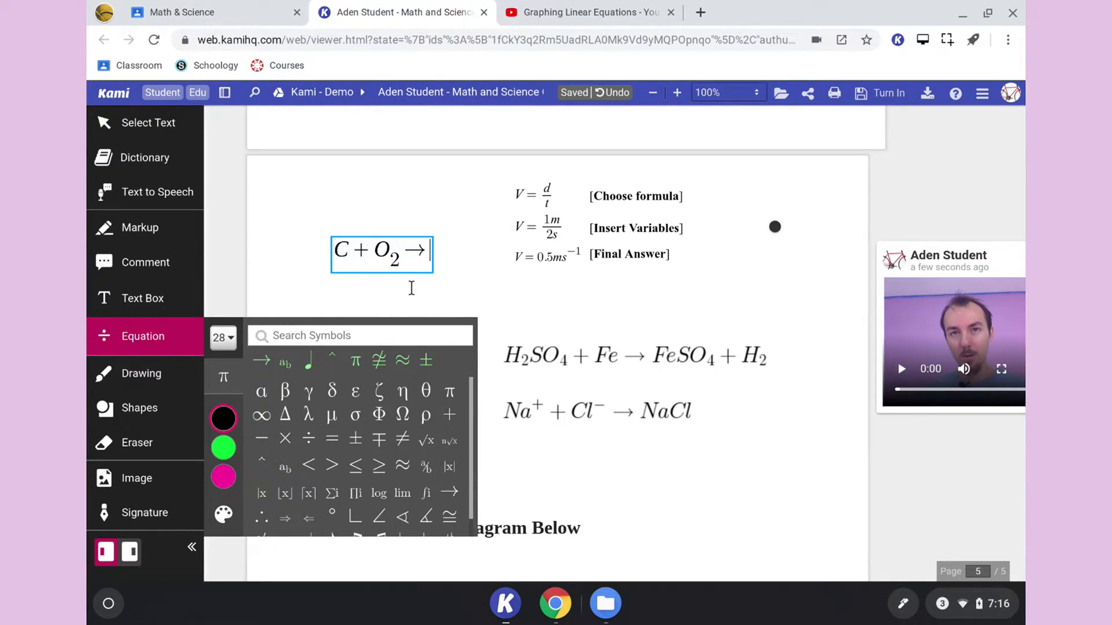
type("CO")
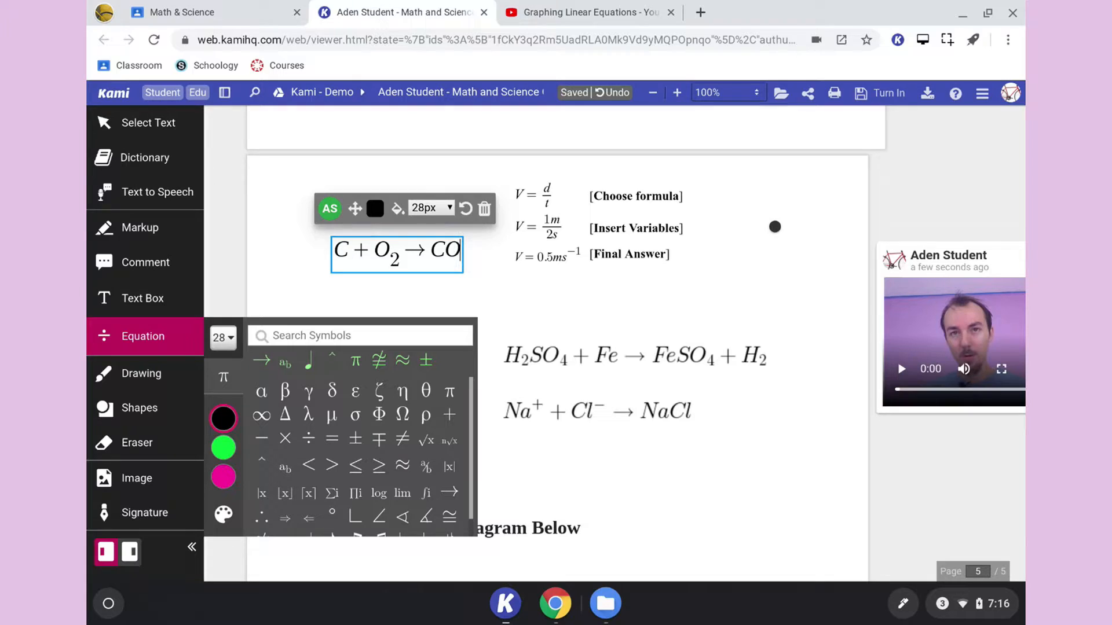
type("_2")
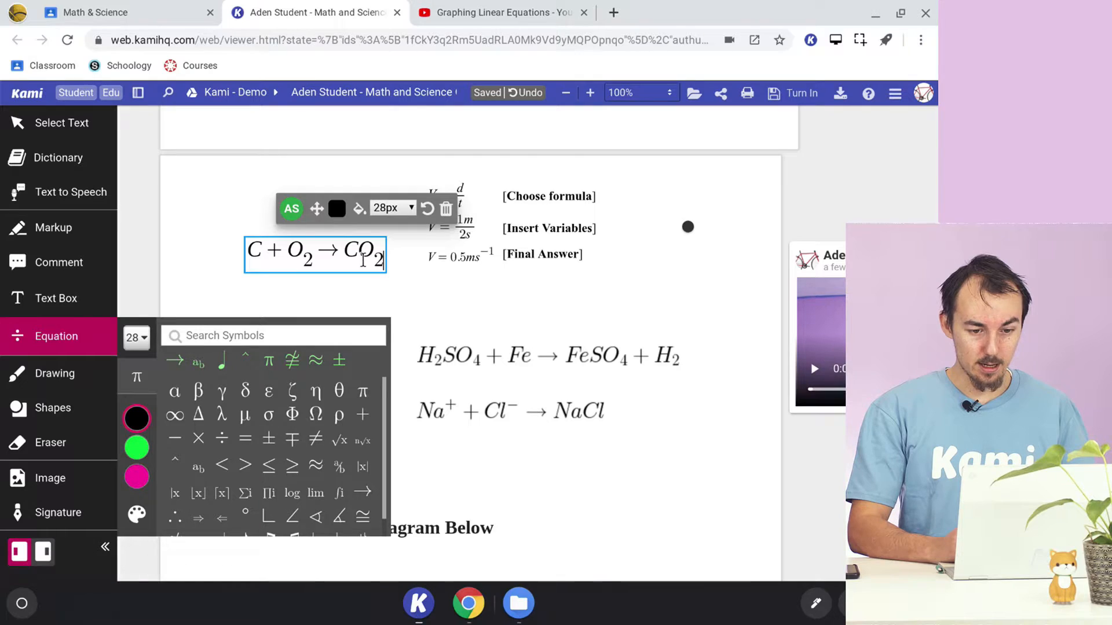
- With the Text Box tool active, examine the existing math answers in the text boxes under problems 1 and 2
scroll(555, 356, "down", 3)
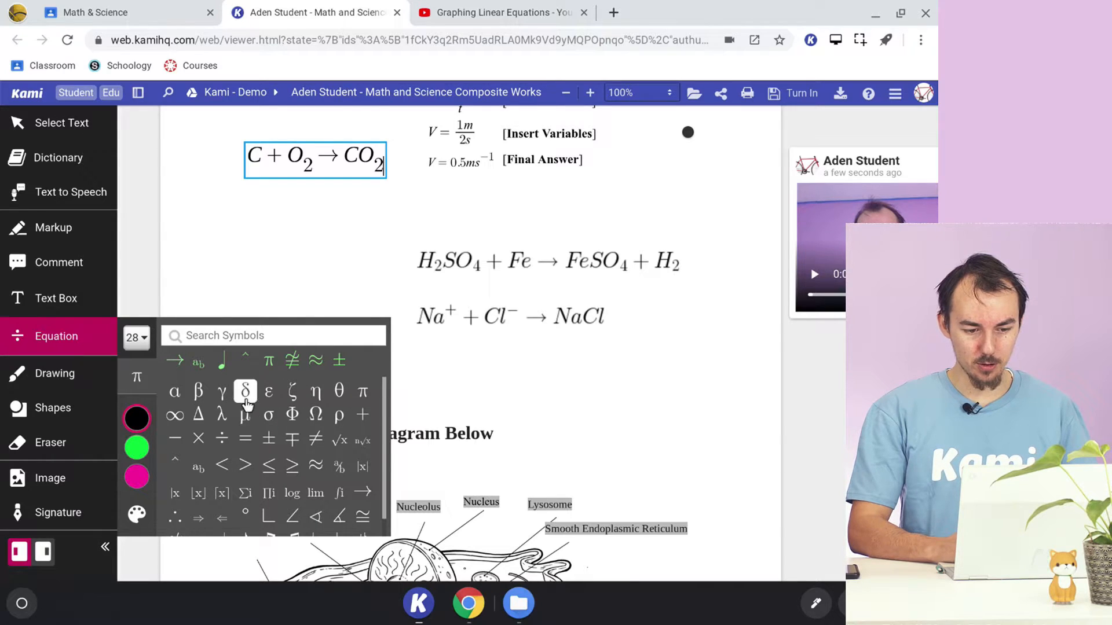
scroll(355, 255, "up", 2)
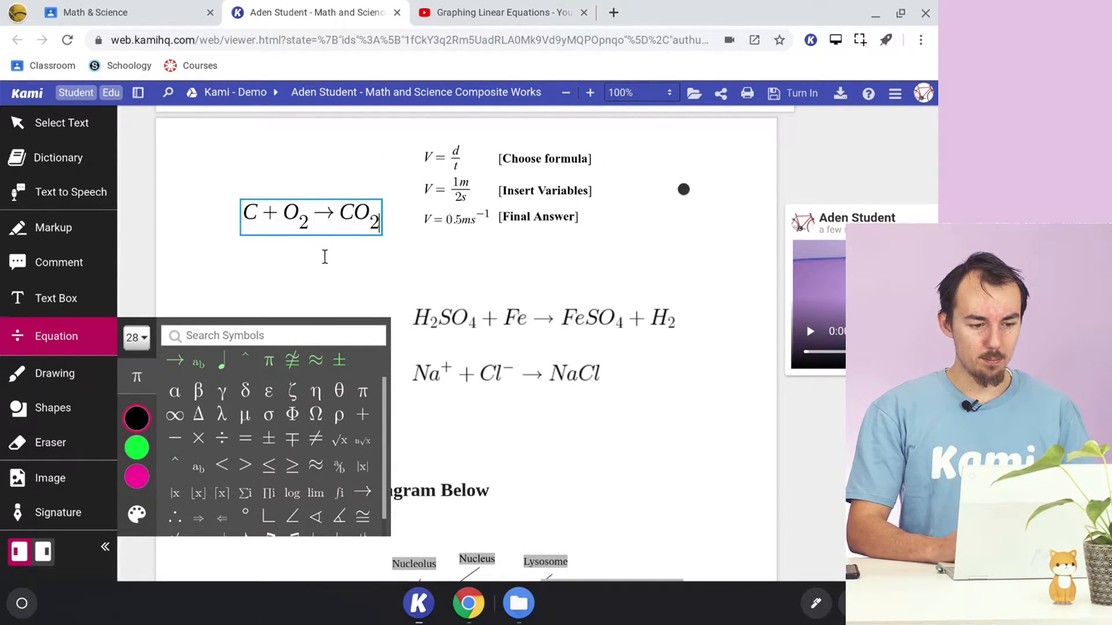
left_click(74, 301)
scroll(336, 302, "up", 10)
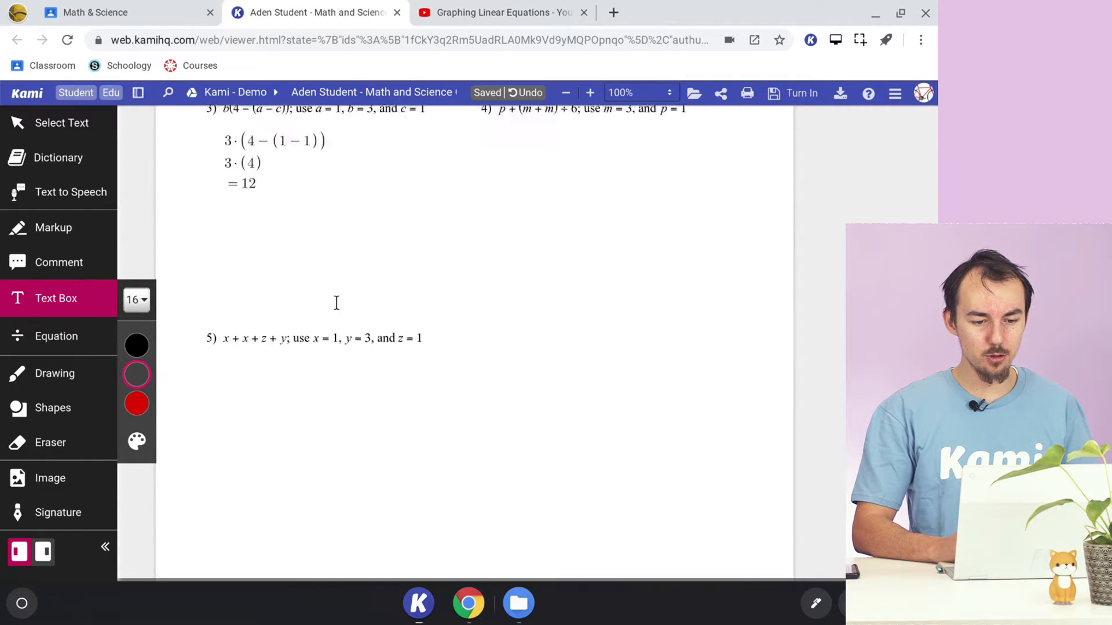
left_click(335, 301)
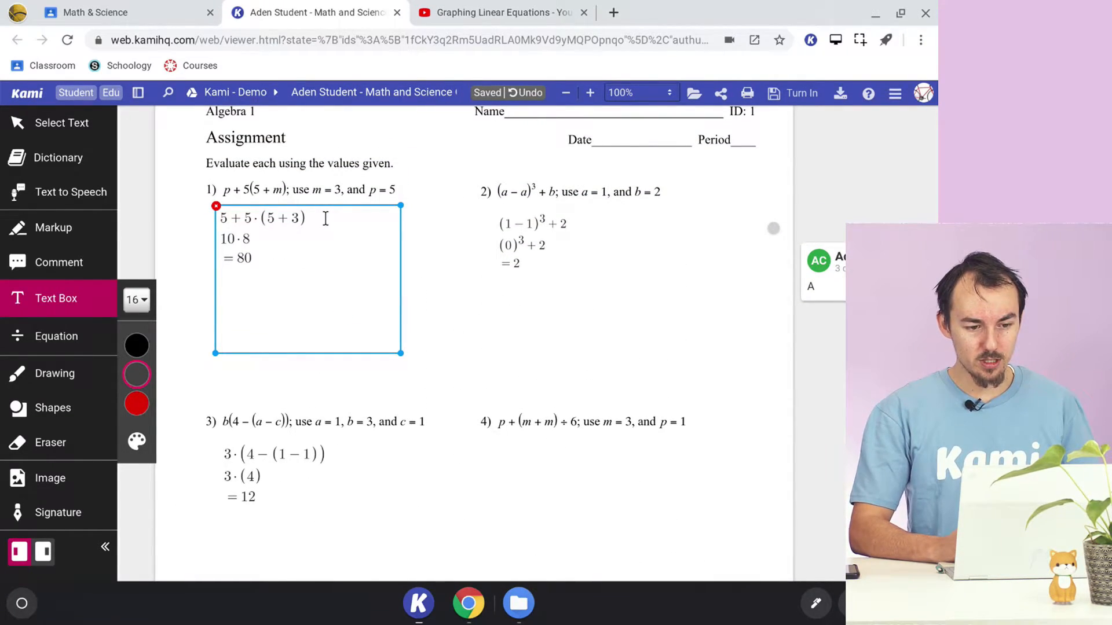
left_click(302, 218)
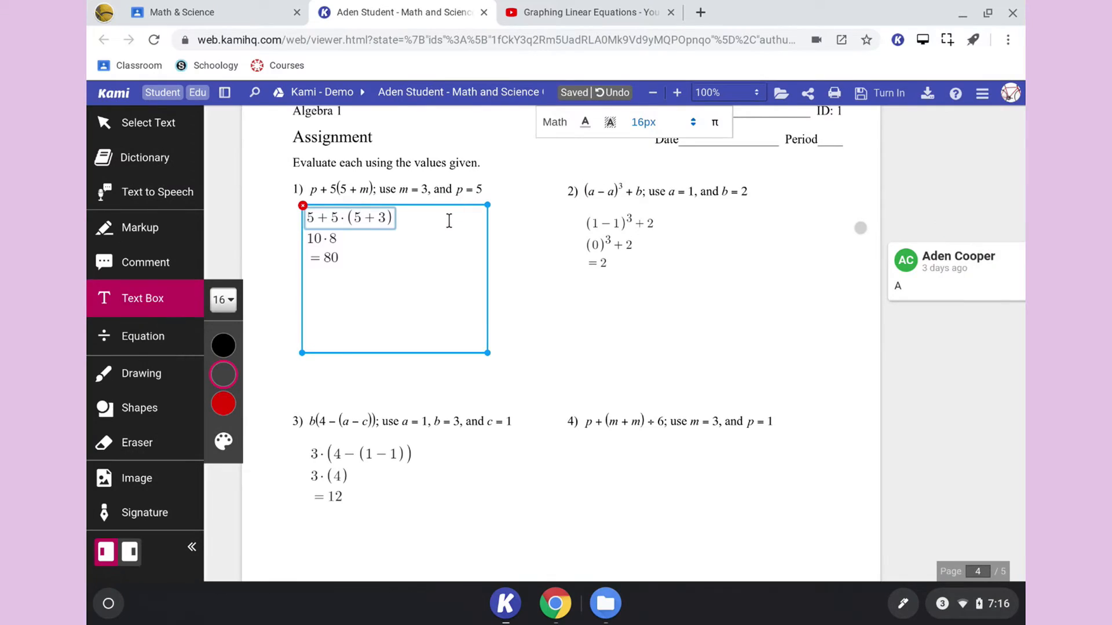
left_click(449, 220)
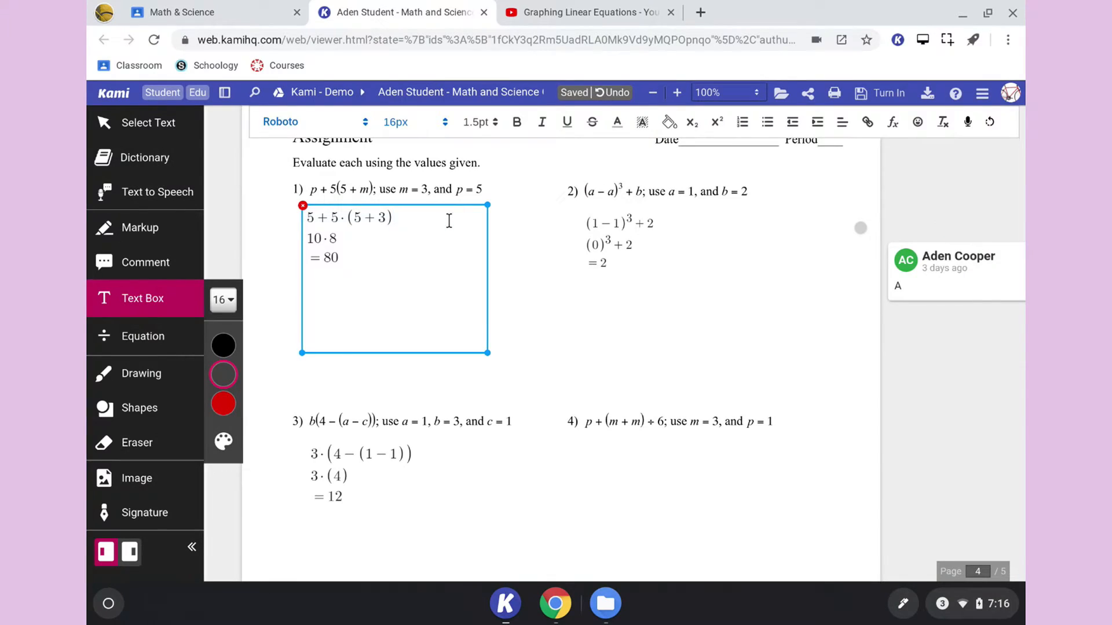
left_click(653, 330)
left_click(414, 256)
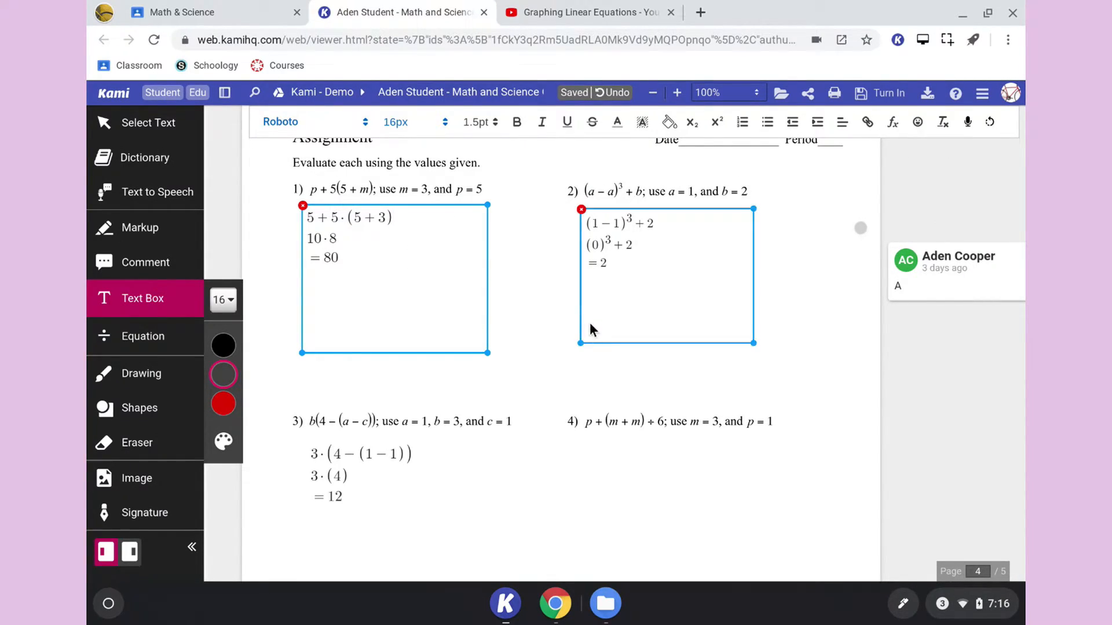
- Draw a large text box in the blank space under problem 4
scroll(597, 347, "down", 2)
left_click(582, 350)
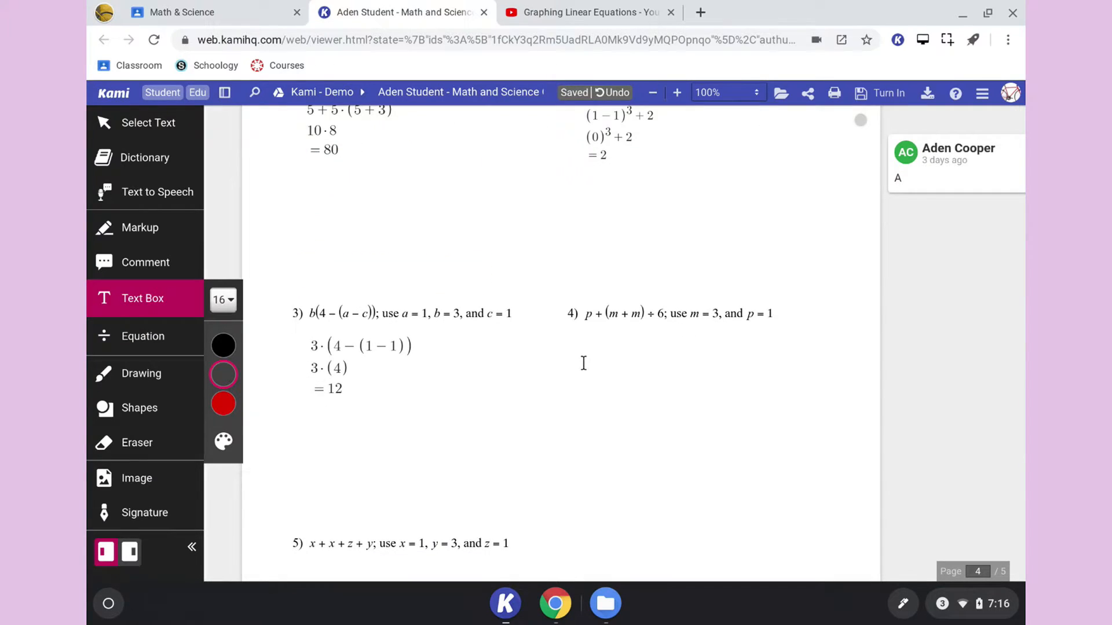
left_click(583, 363)
left_click_drag(591, 370, 797, 504)
left_click(696, 374)
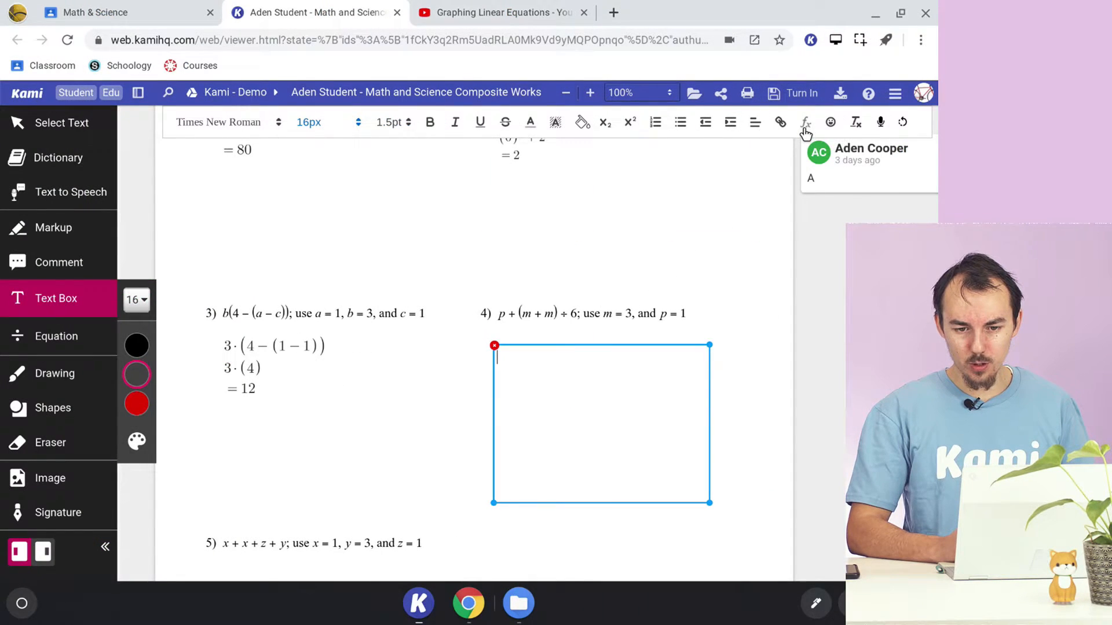
- Insert a formula in the text box under problem 4 reading V = d/t, with d/t as a fraction
left_click(805, 124)
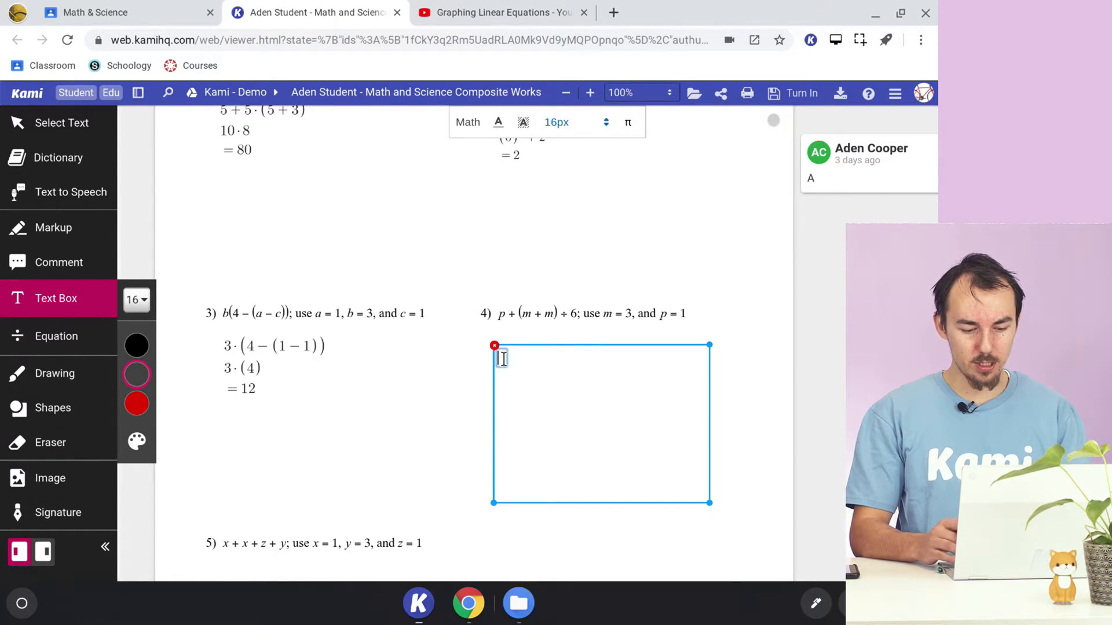
type("V=")
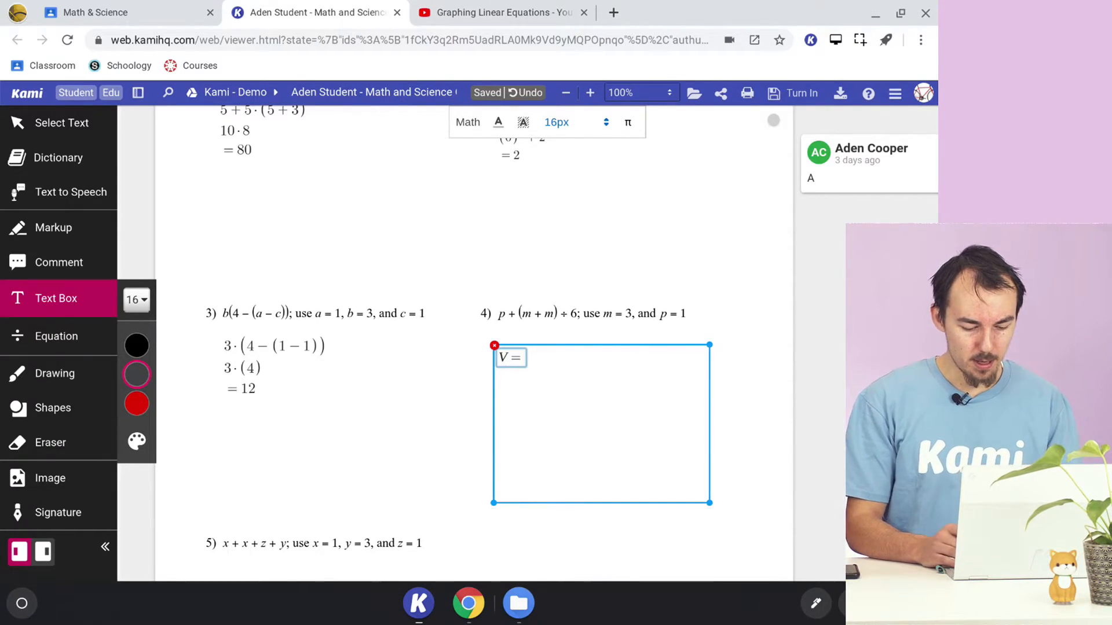
type("d/t")
key("Return")
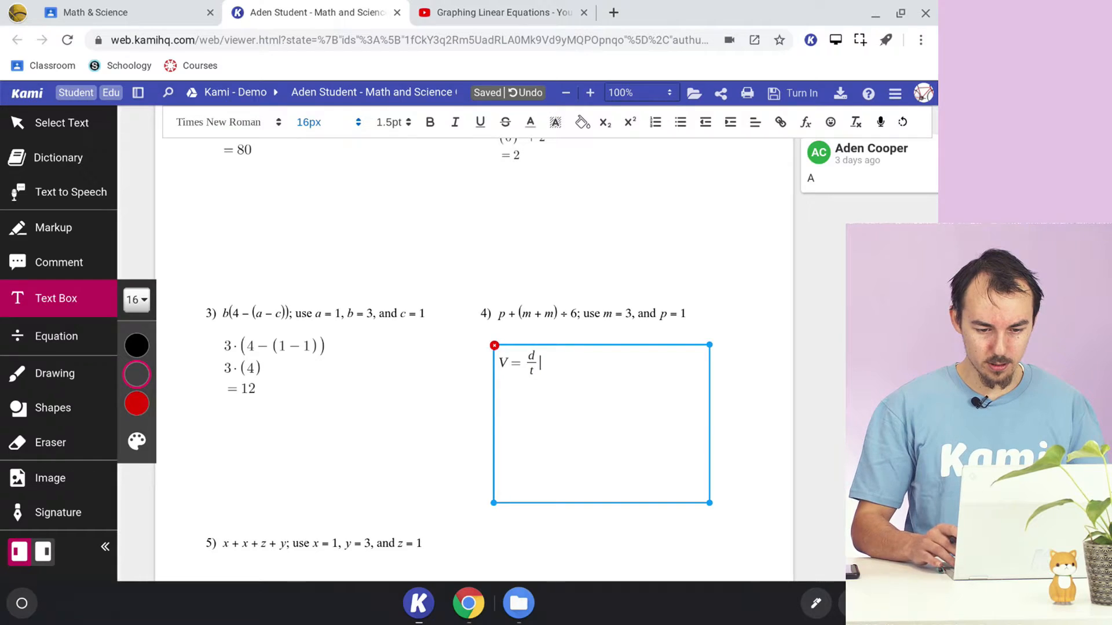
- Add two more formula lines below V = d/t in the text box, each containing V =
left_click(807, 122)
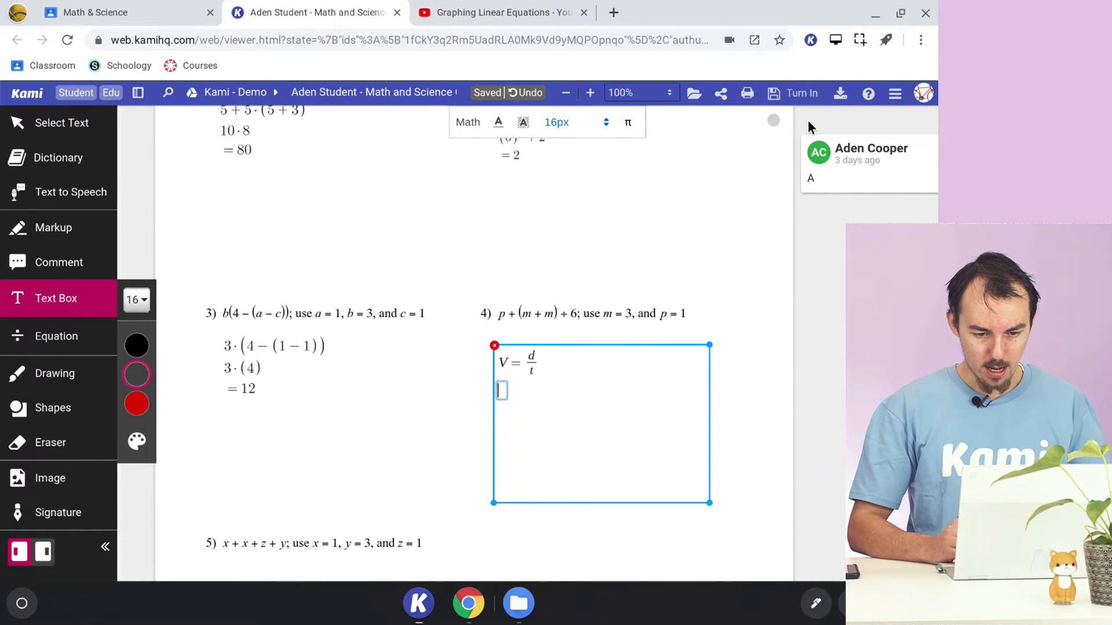
type("V=")
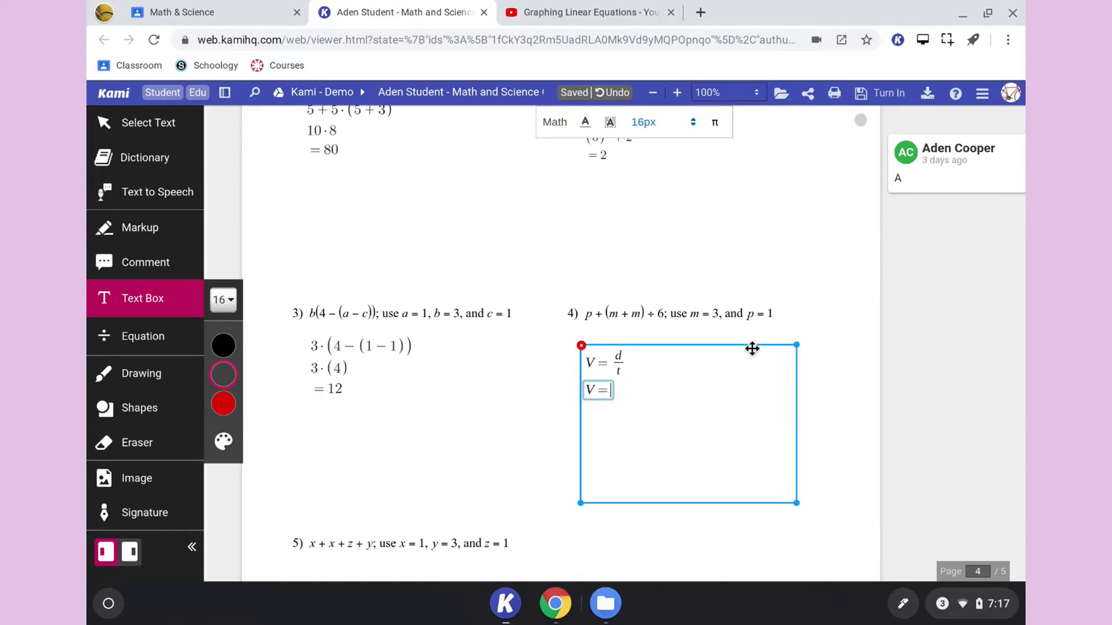
left_click(684, 390)
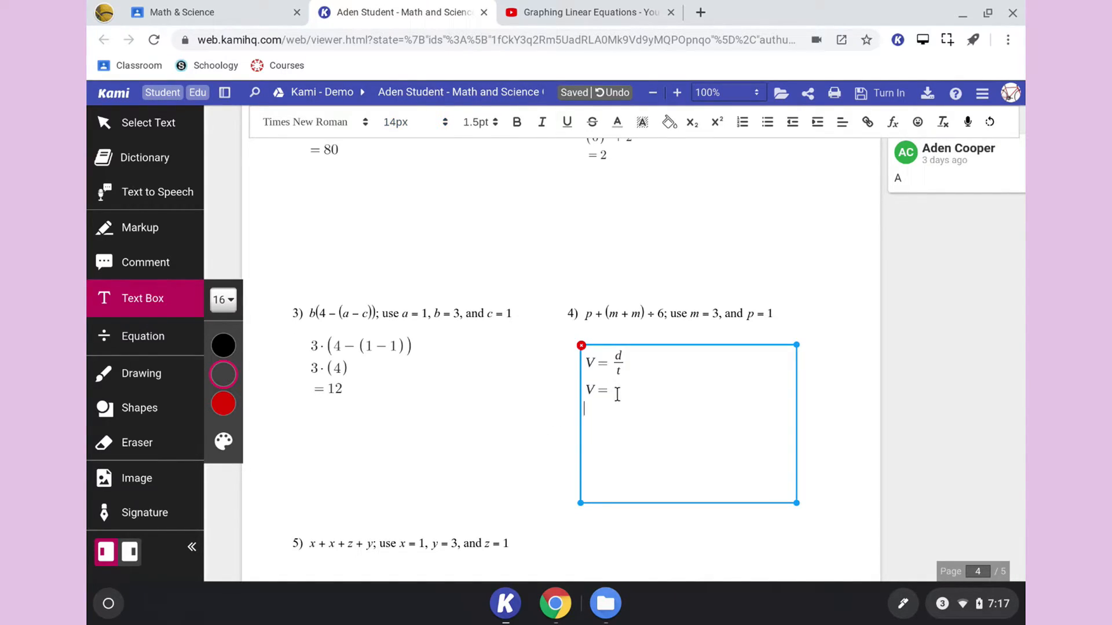
left_click(893, 123)
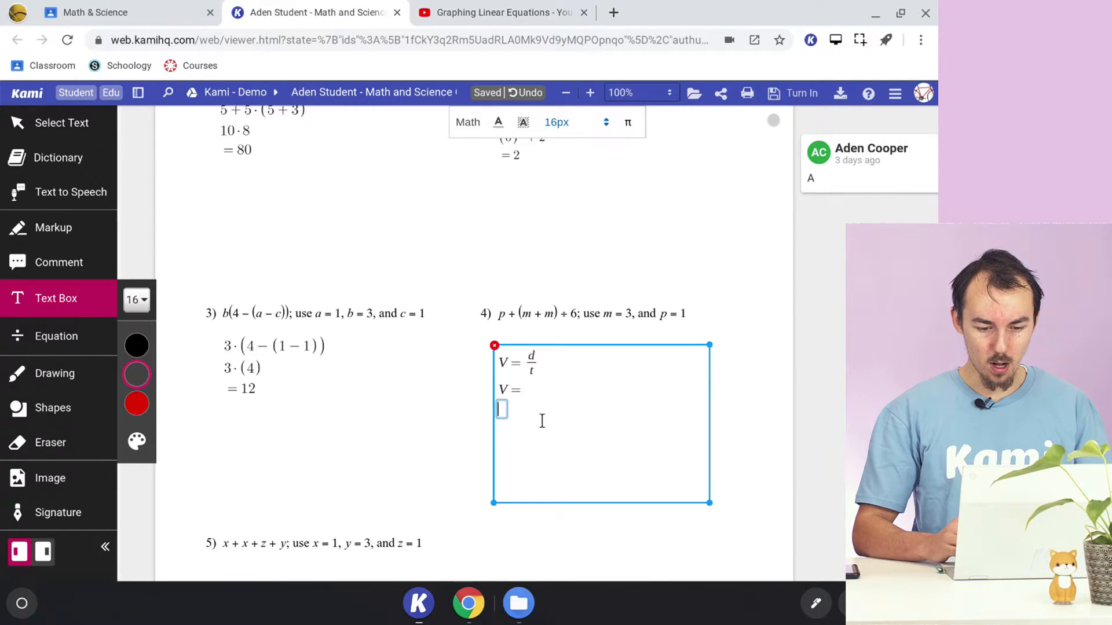
type("V")
key("BackSpace")
type("V")
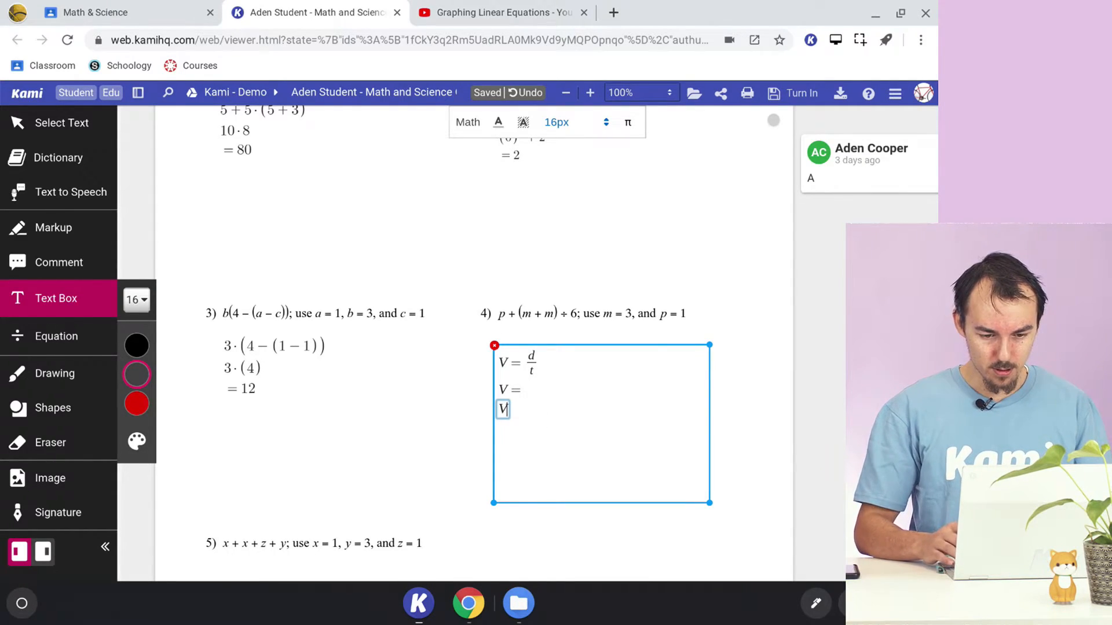
type("=")
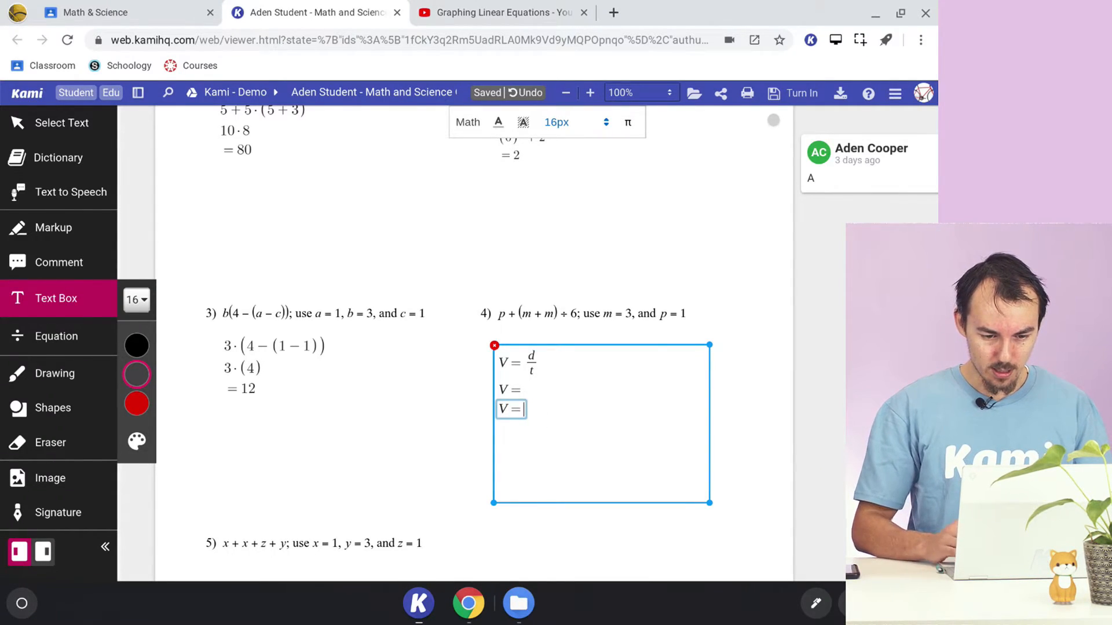
- Complete the second formula line with the fraction 1m/2s and the third with 0.5ms⁻¹, and leave the text box
left_click(524, 389)
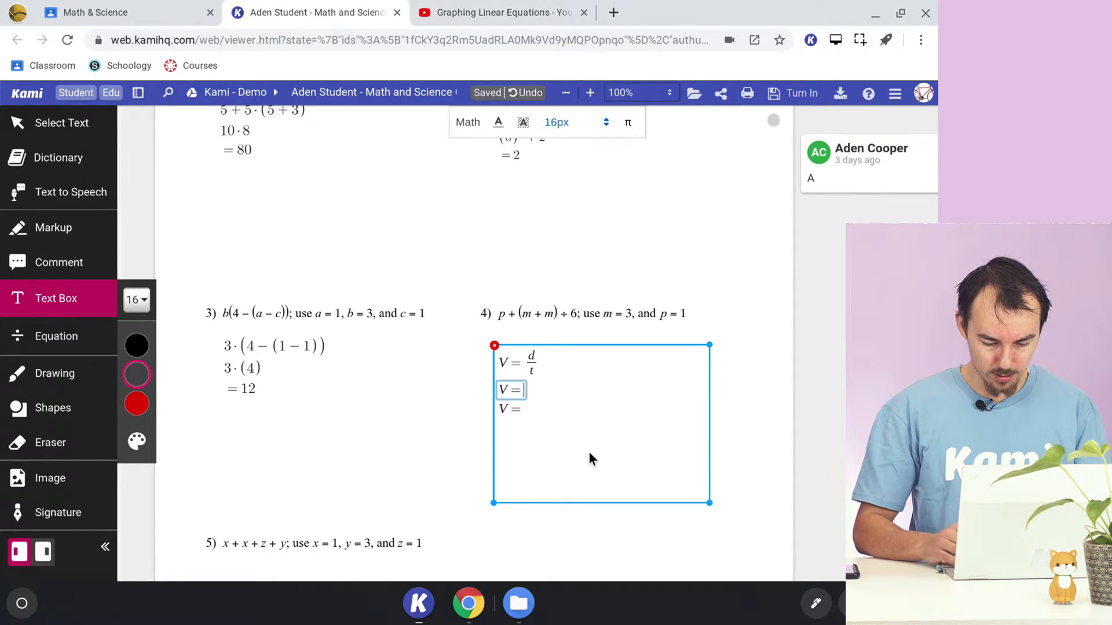
type("1m/2s")
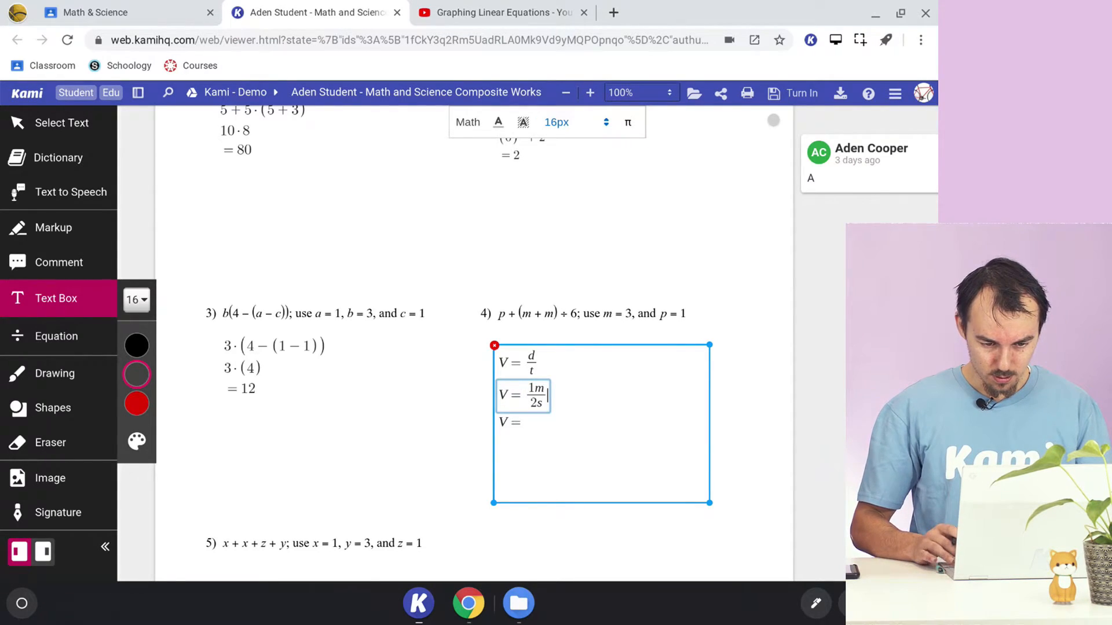
left_click(524, 423)
type("0.")
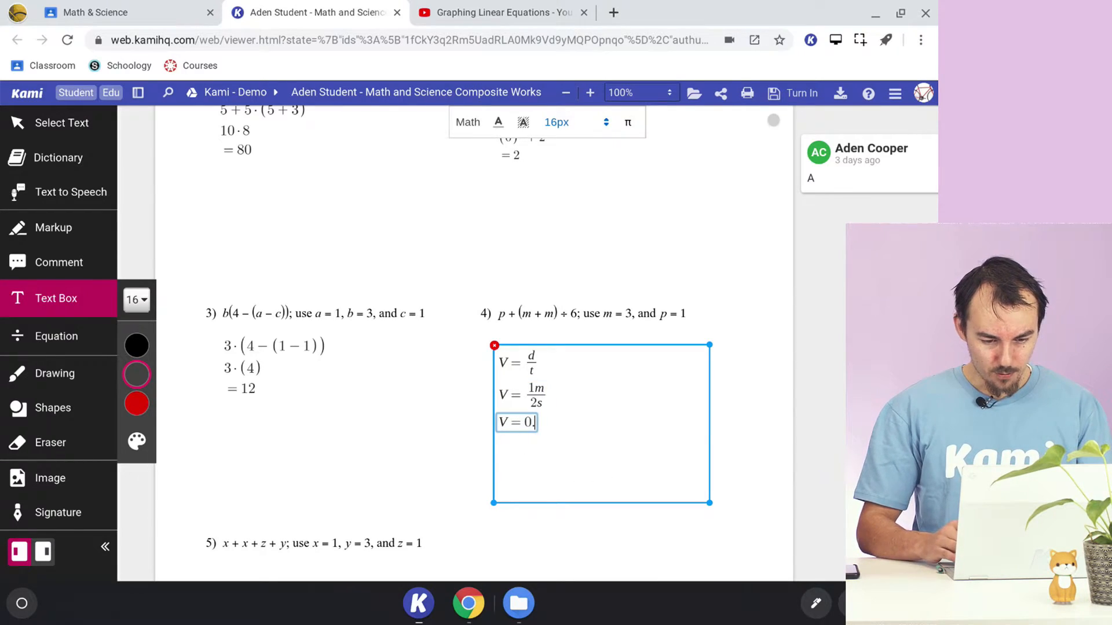
type("5^")
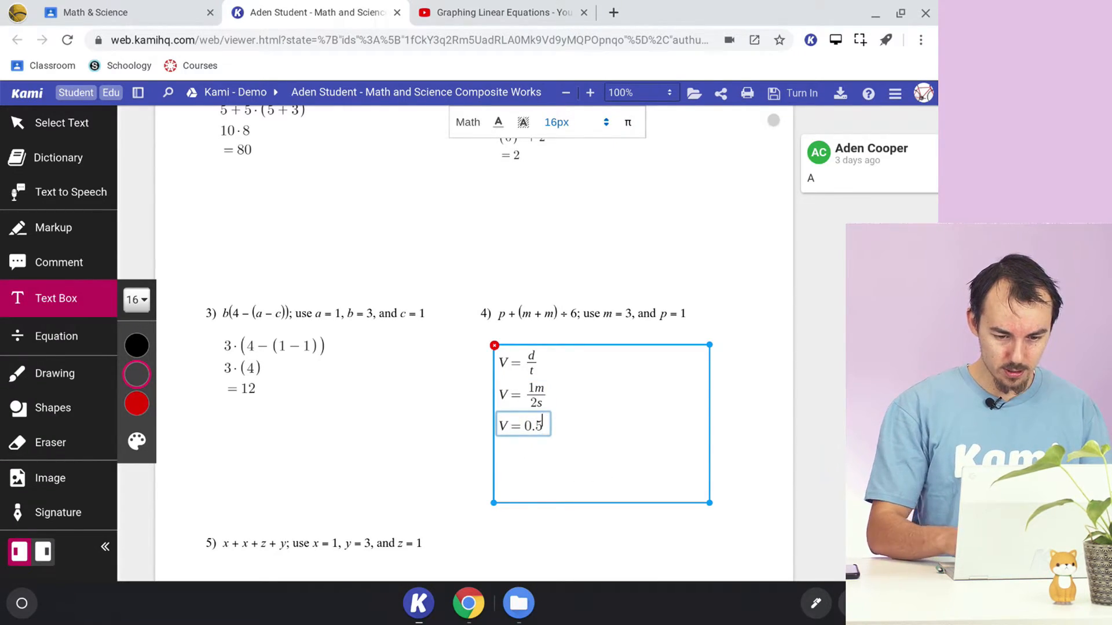
key("BackSpace")
type("ms")
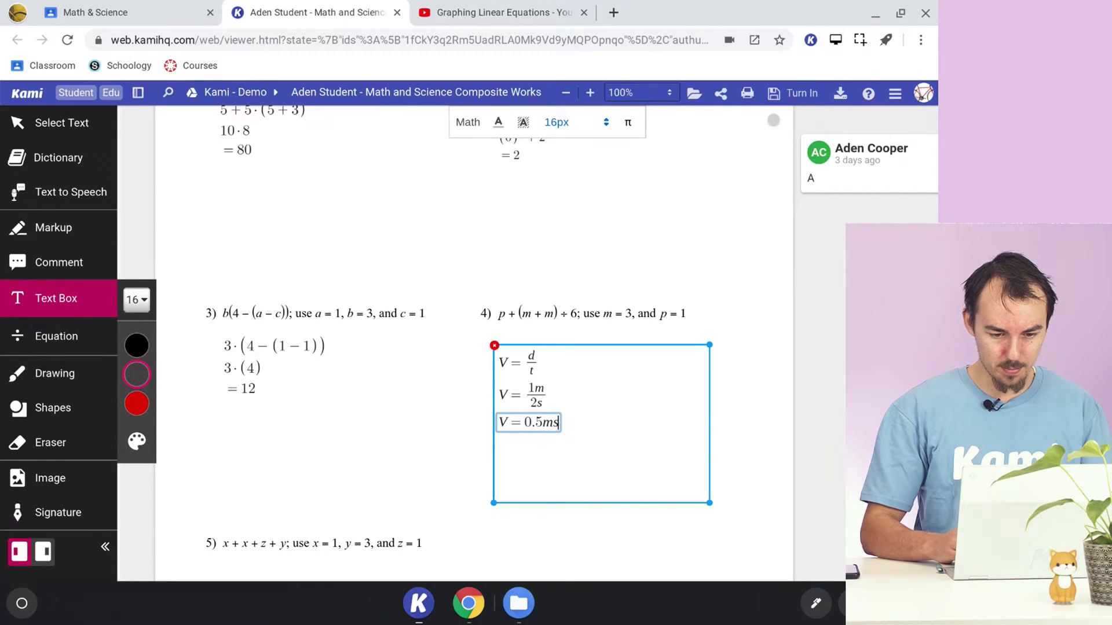
type("^")
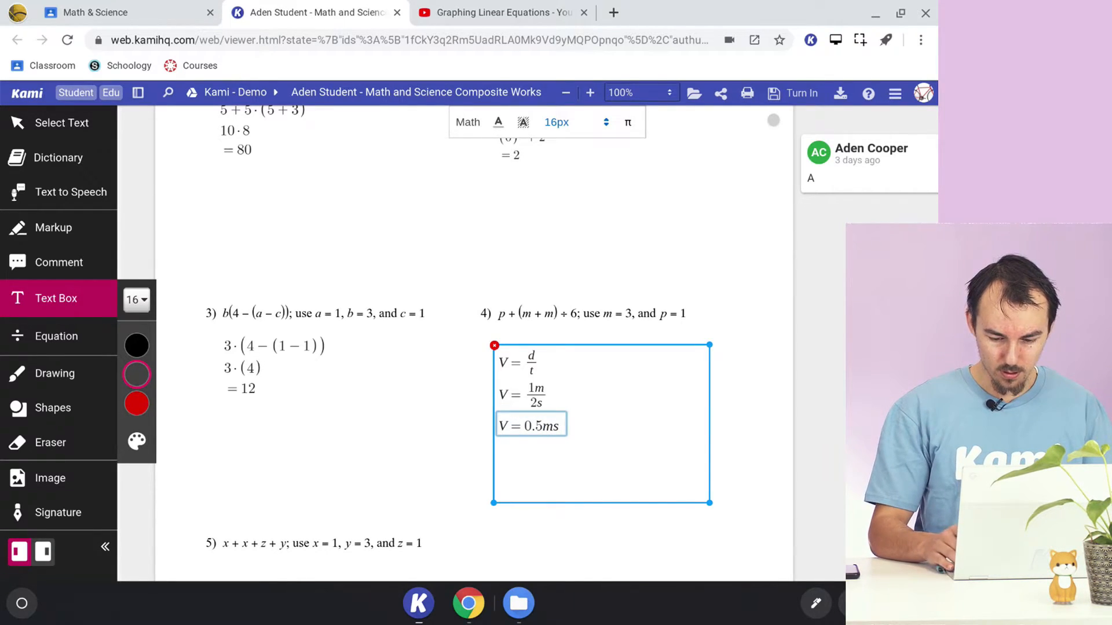
type("-1")
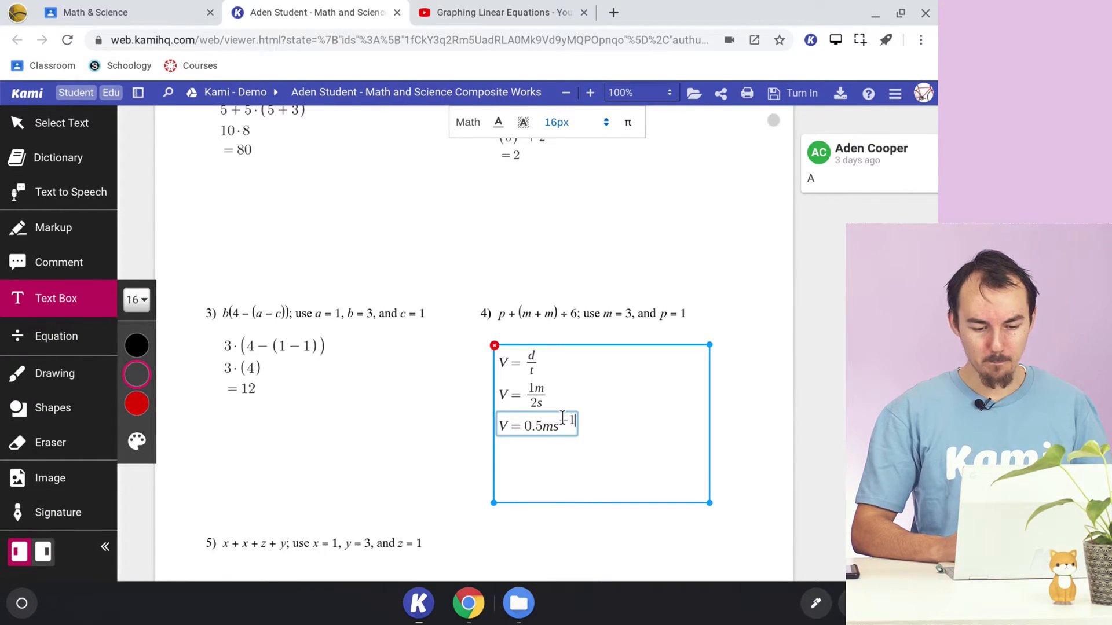
scroll(483, 529, "down", 2)
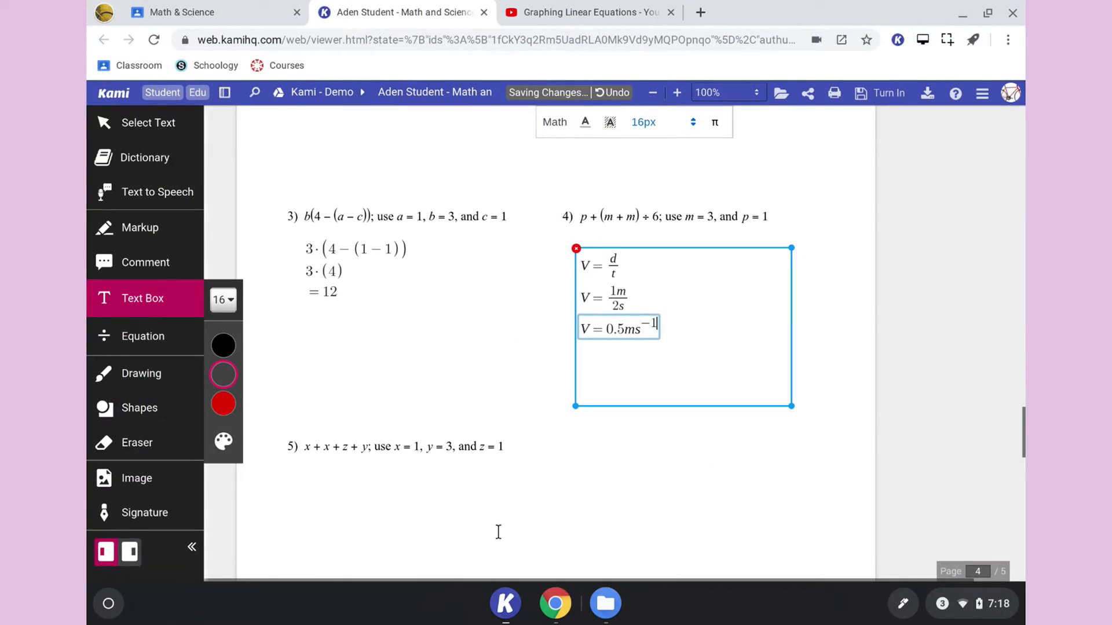
left_click(579, 467)
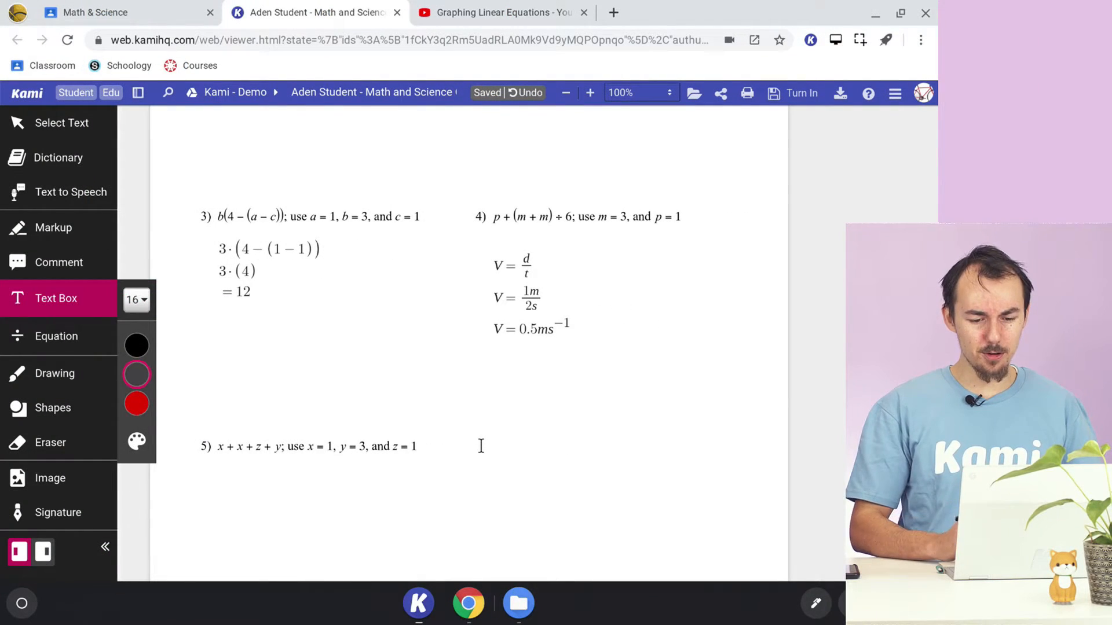
- Place a text box in the space beside problem 5 and insert a formula reading Na with a superscript +
left_click(481, 445)
type("Na")
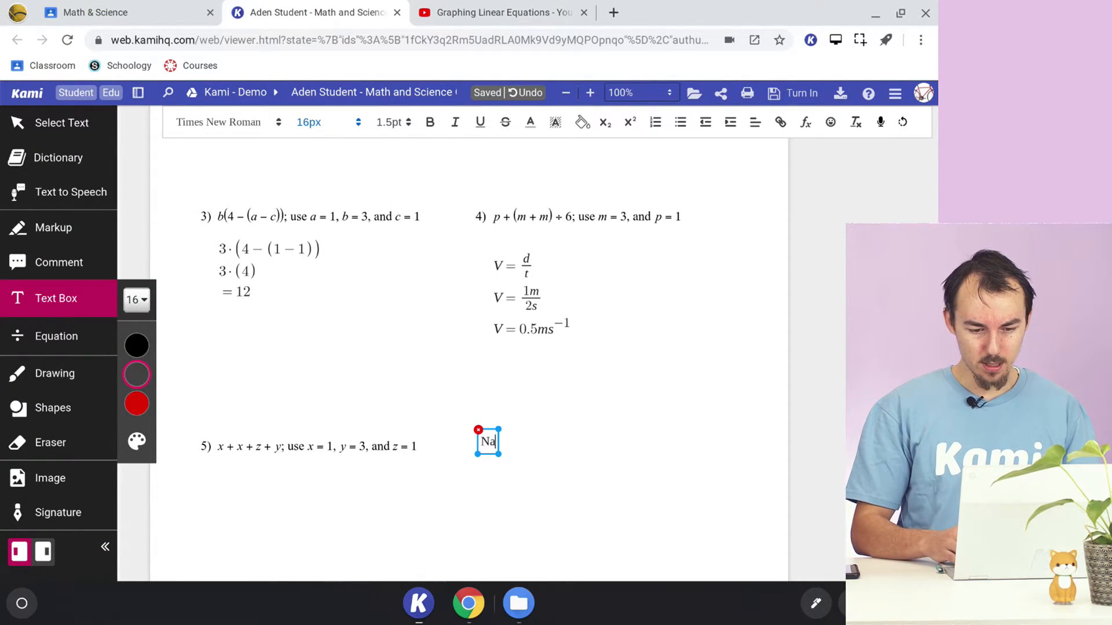
key("BackSpace")
key("BackSpace")
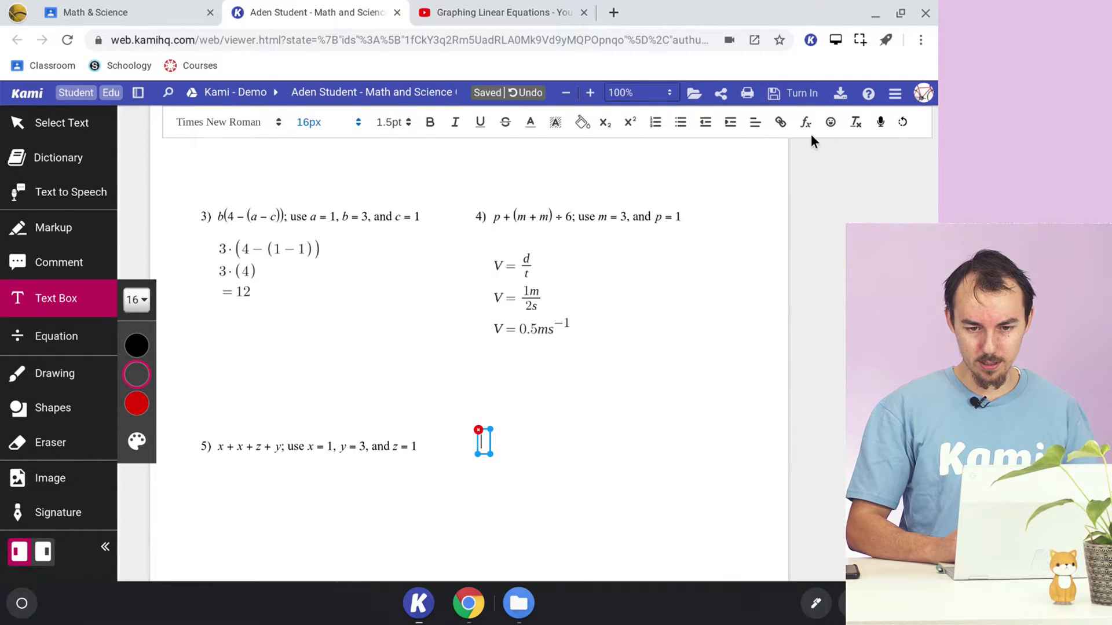
left_click(673, 371)
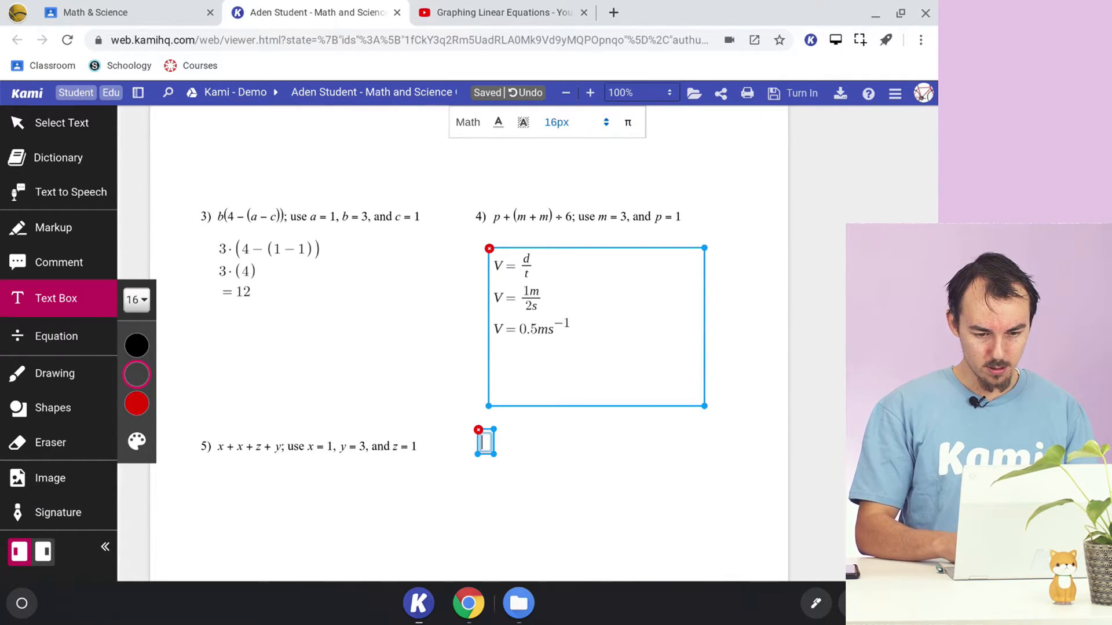
type("Na^")
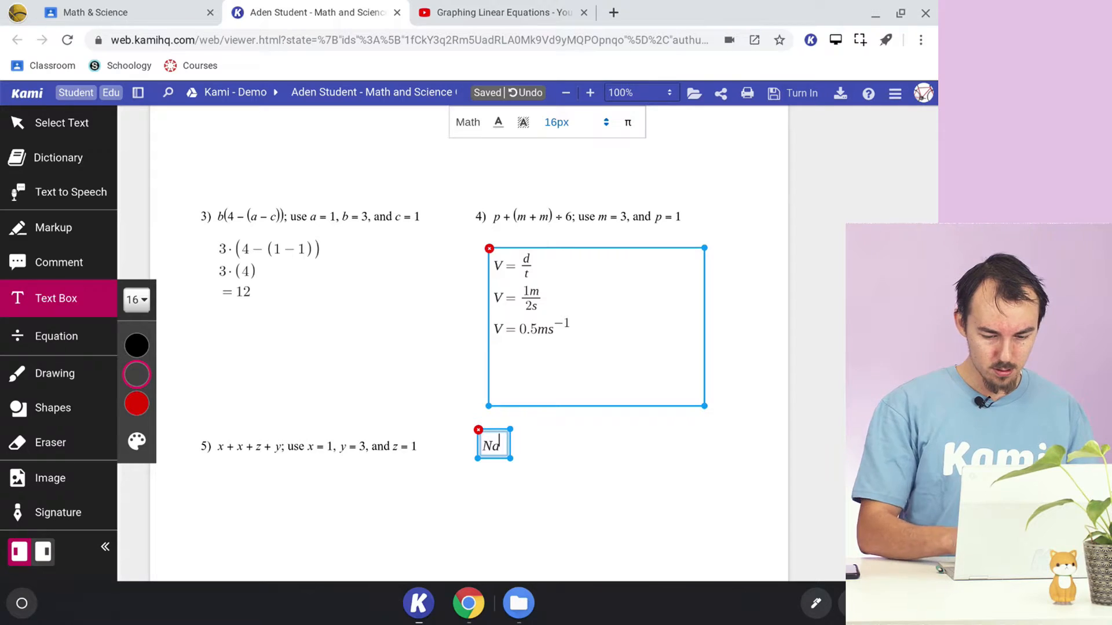
type("+")
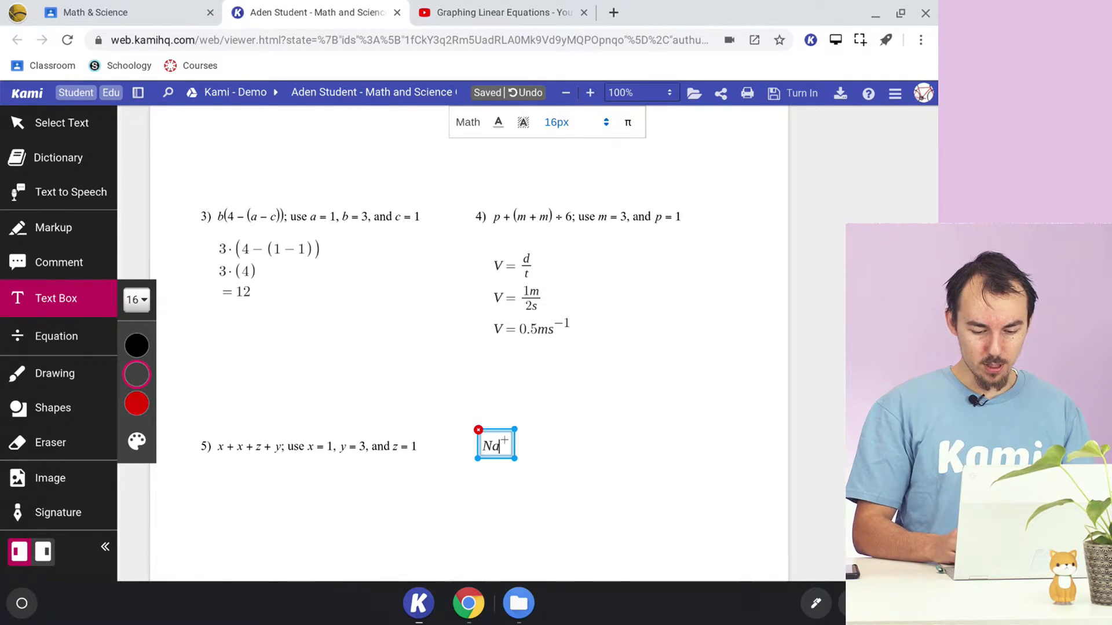
- Try a subscript 2 on Na beneath the superscript + and delete it again
type("_2")
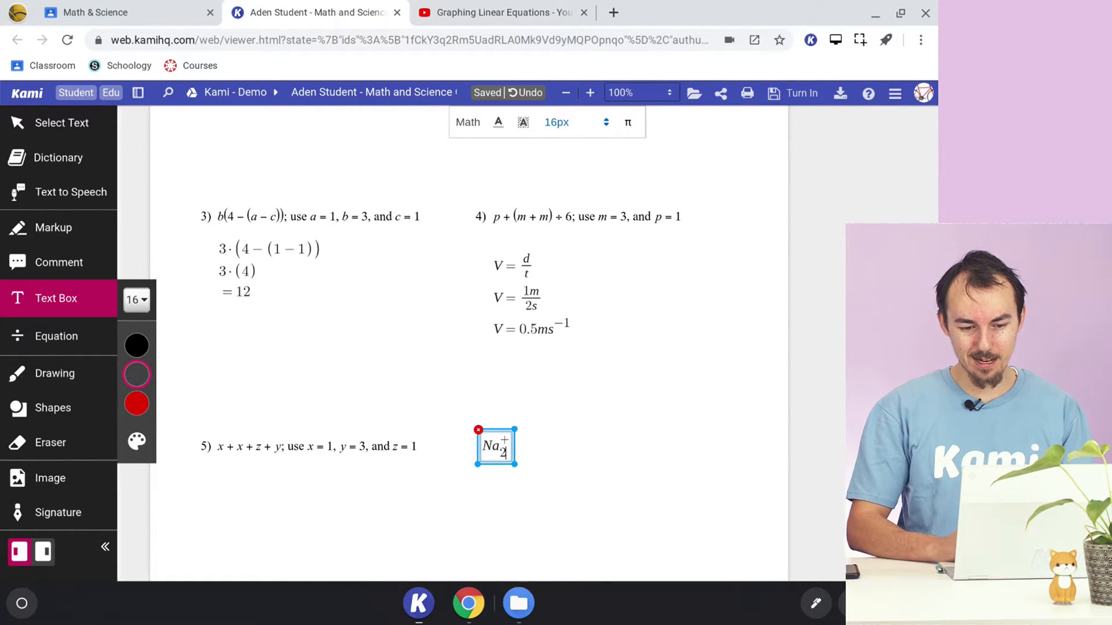
key("BackSpace")
key("BackSpace")
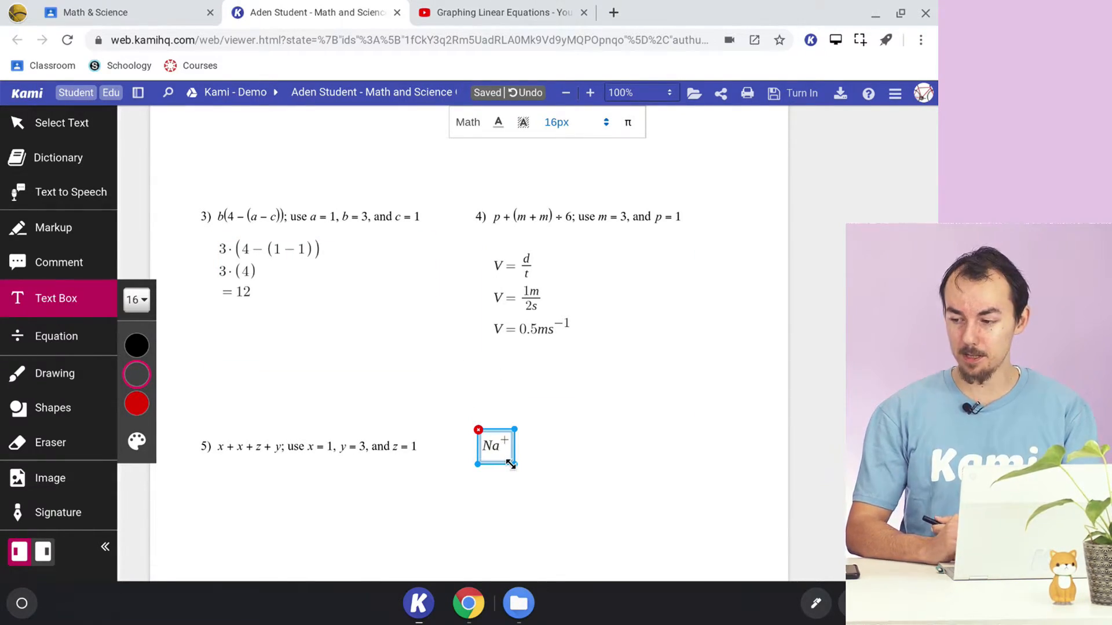
- Clear the Na⁺ formula and enlarge its text box to fill the blank space beside problem 5
key("BackSpace")
key("BackSpace")
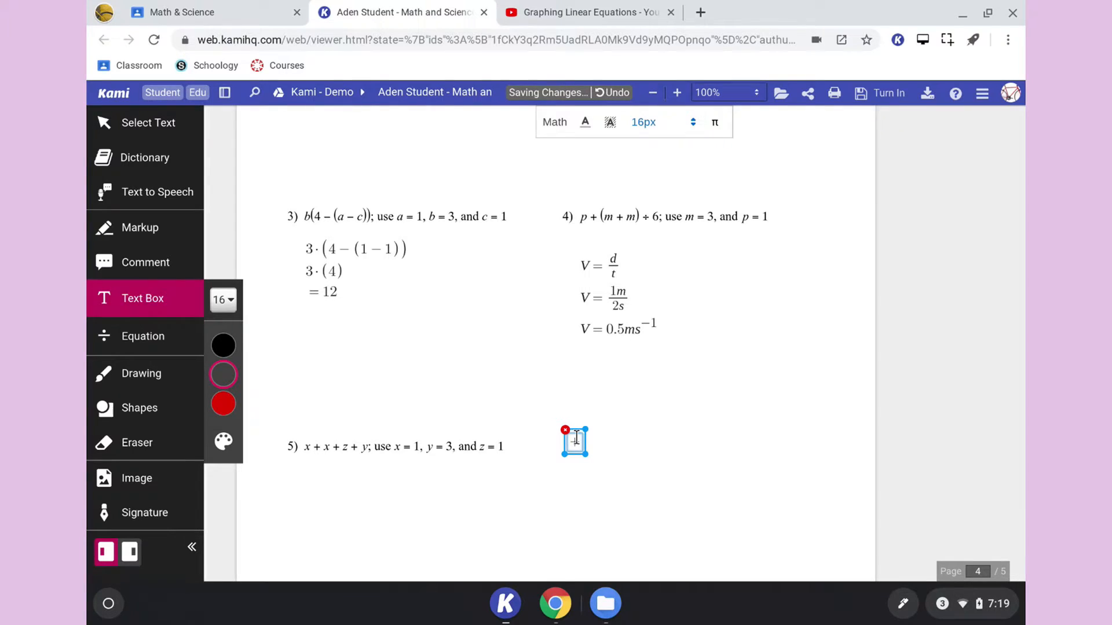
left_click_drag(584, 454, 777, 557)
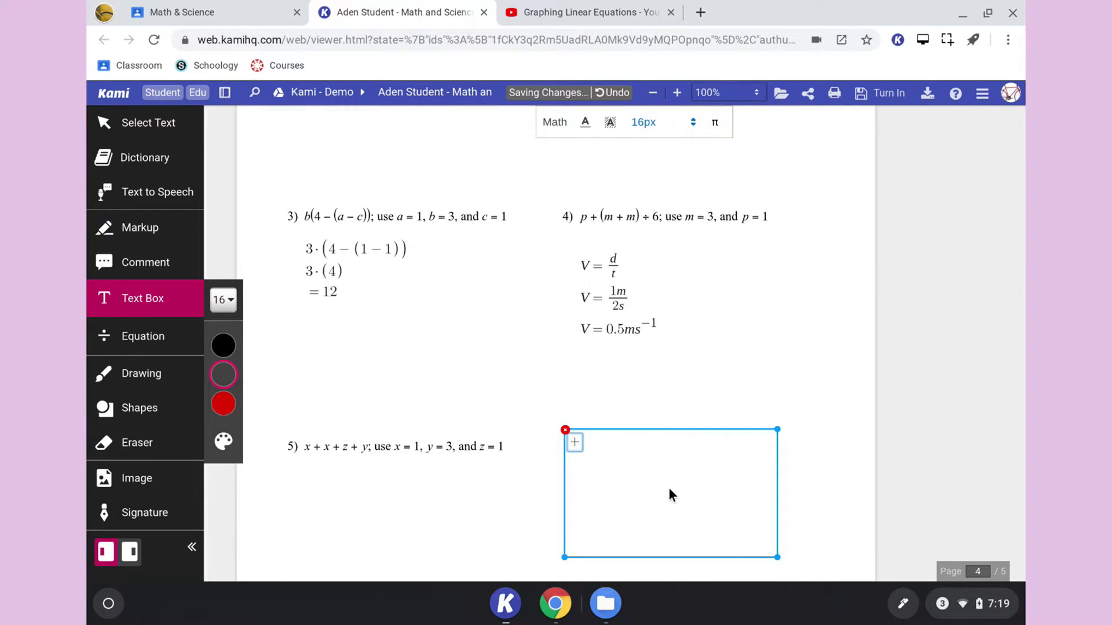
left_click(649, 442)
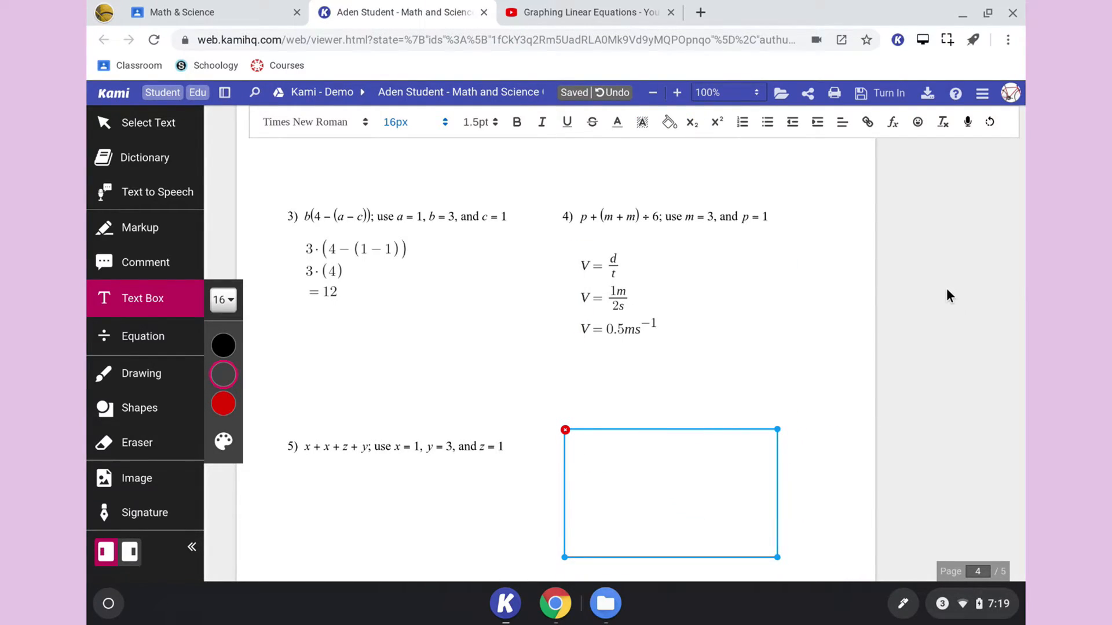
- Look through the worksheet from the first page's word problems and comments, past the graphing page, to problems 3 to 5 on page 4
scroll(946, 289, "up", 20)
scroll(946, 290, "up", 2)
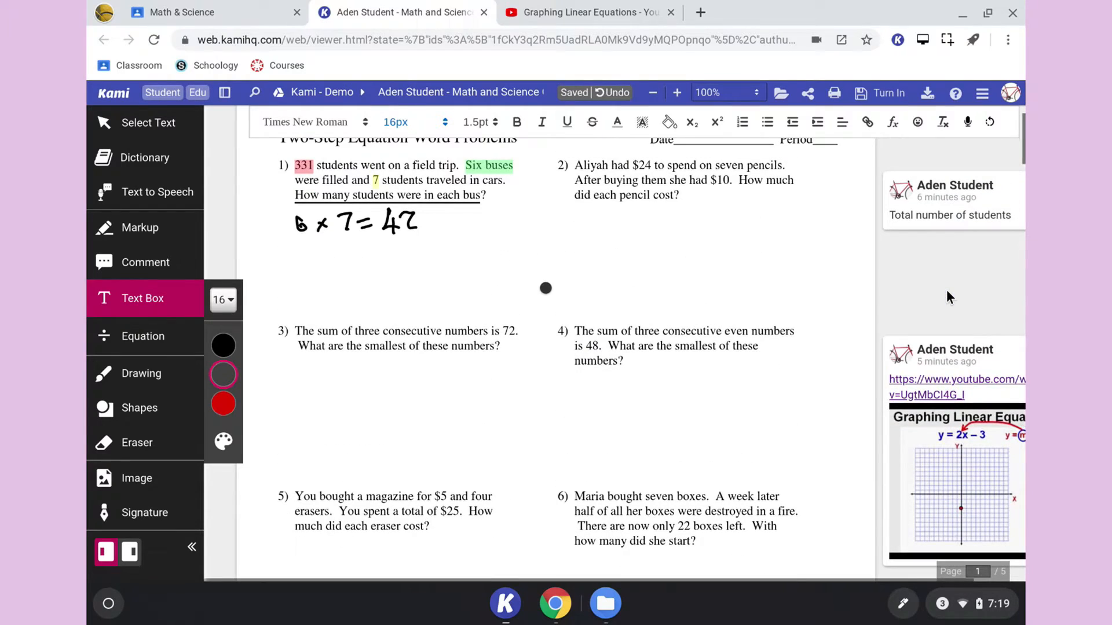
scroll(874, 440, "down", 3)
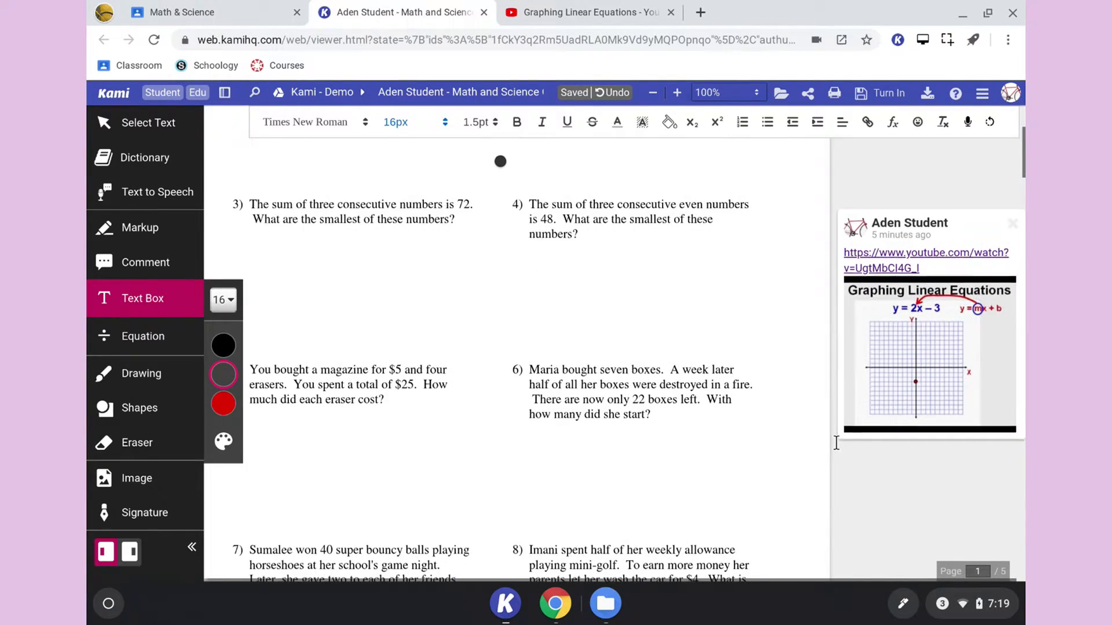
scroll(836, 442, "down", 3)
scroll(837, 449, "down", 15)
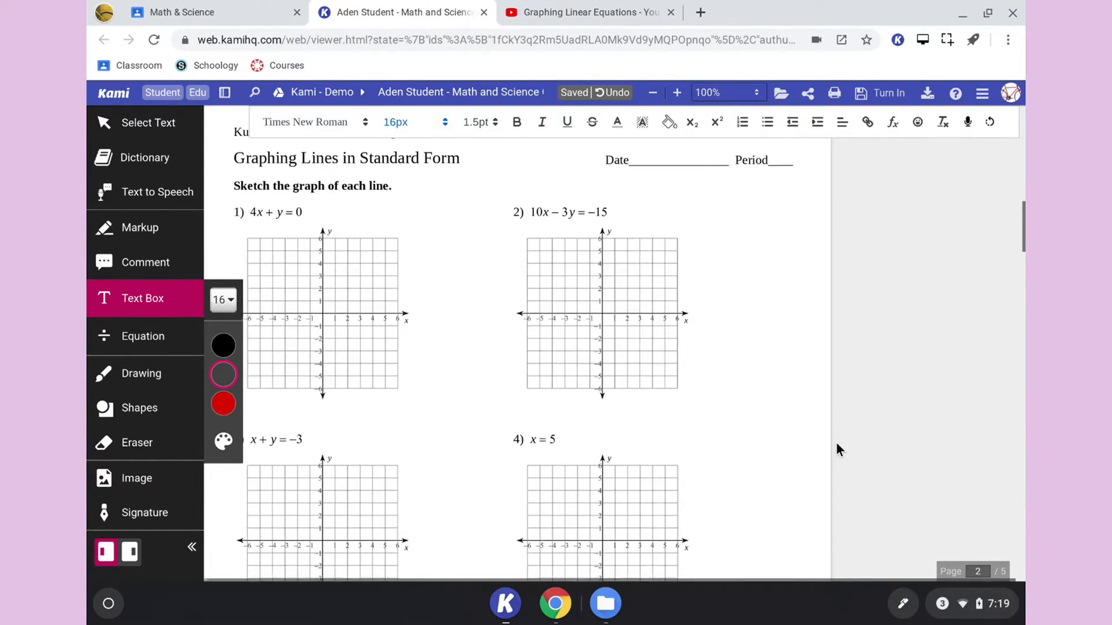
scroll(837, 444, "up", 9)
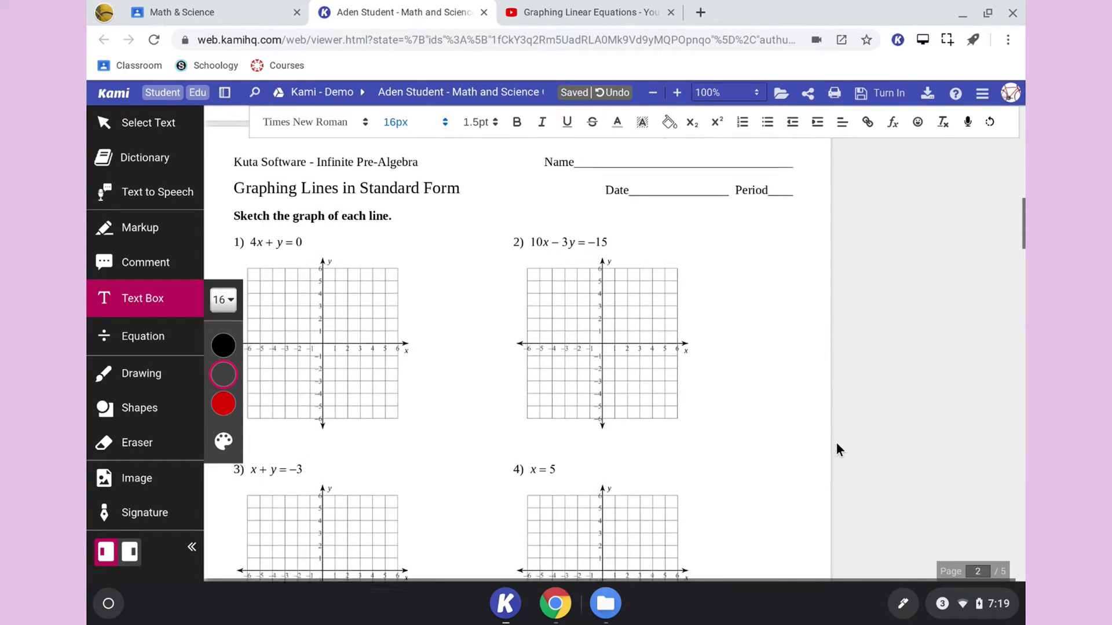
scroll(837, 445, "down", 15)
scroll(836, 449, "down", 12)
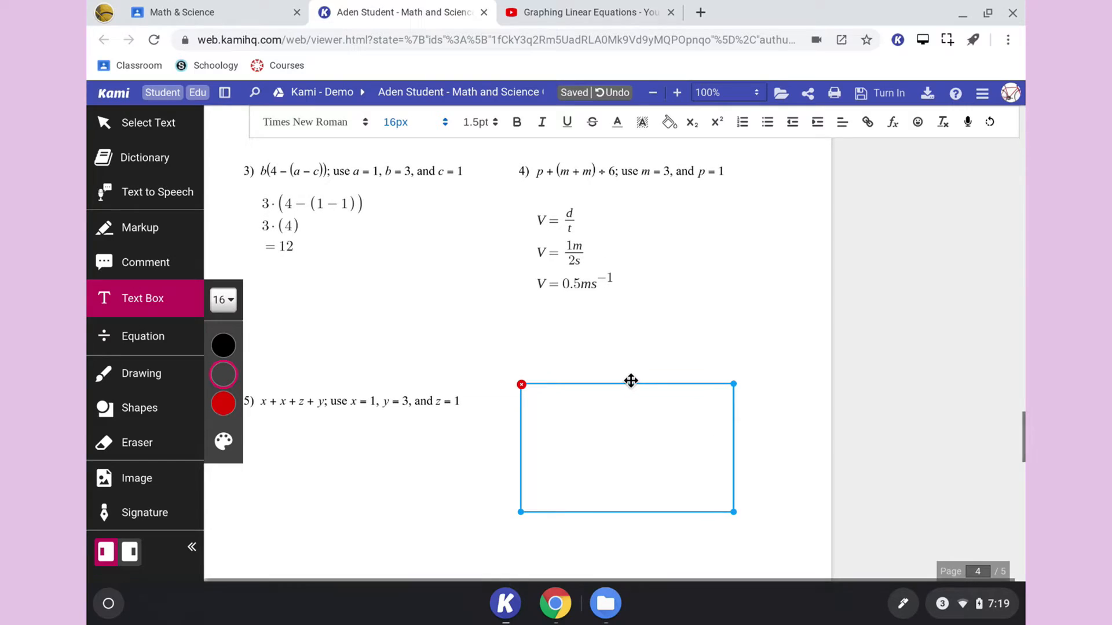
- Paste the YouTube video link into the text box beside problem 5, open the link to test it and close the video page
type("https://www.youtube.com/watch?v=UgtMbCI4G_I")
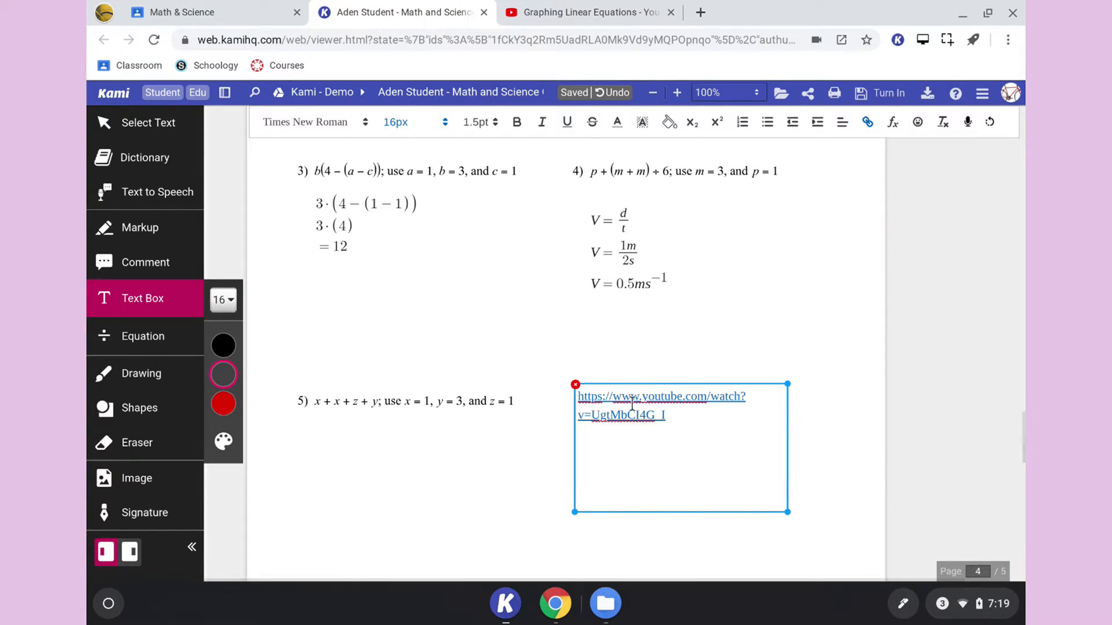
left_click(580, 398)
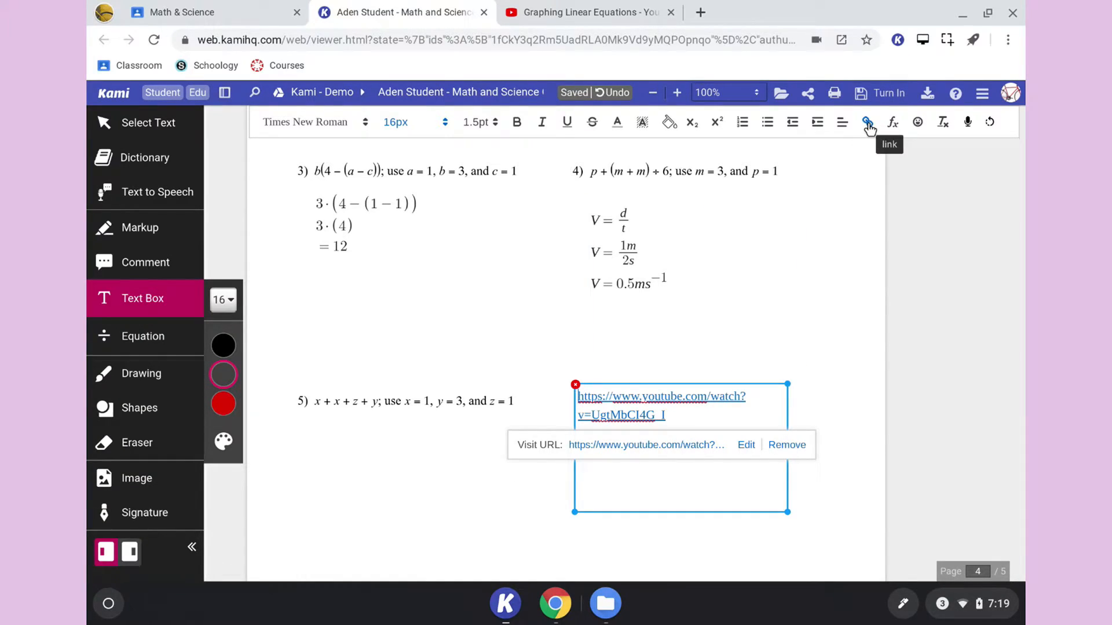
left_click(720, 422)
left_click(635, 413)
left_click(665, 445)
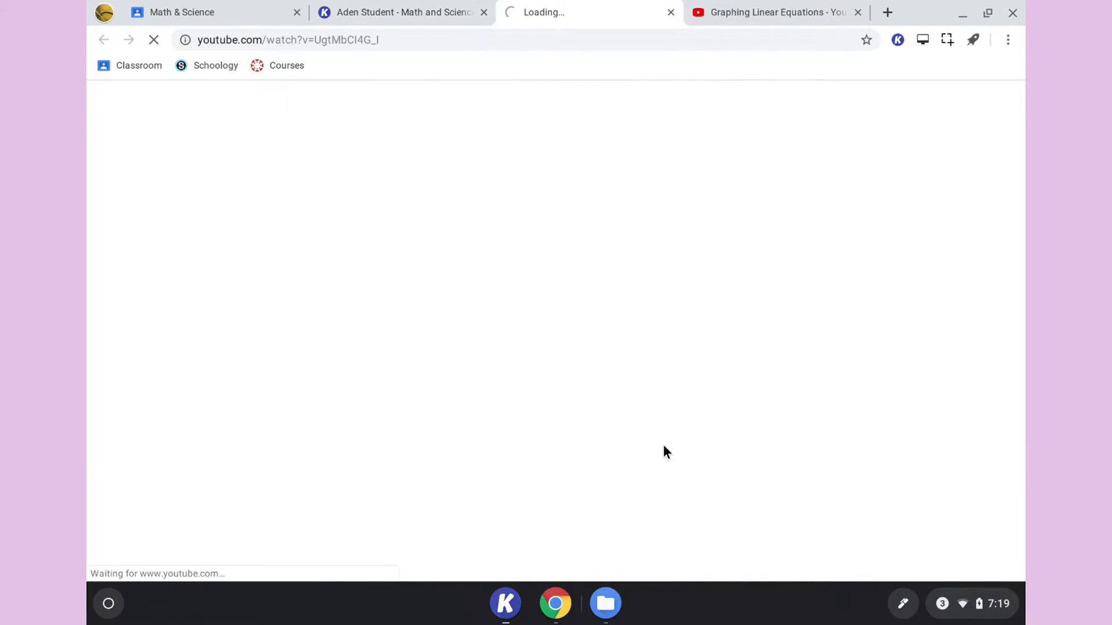
left_click(670, 13)
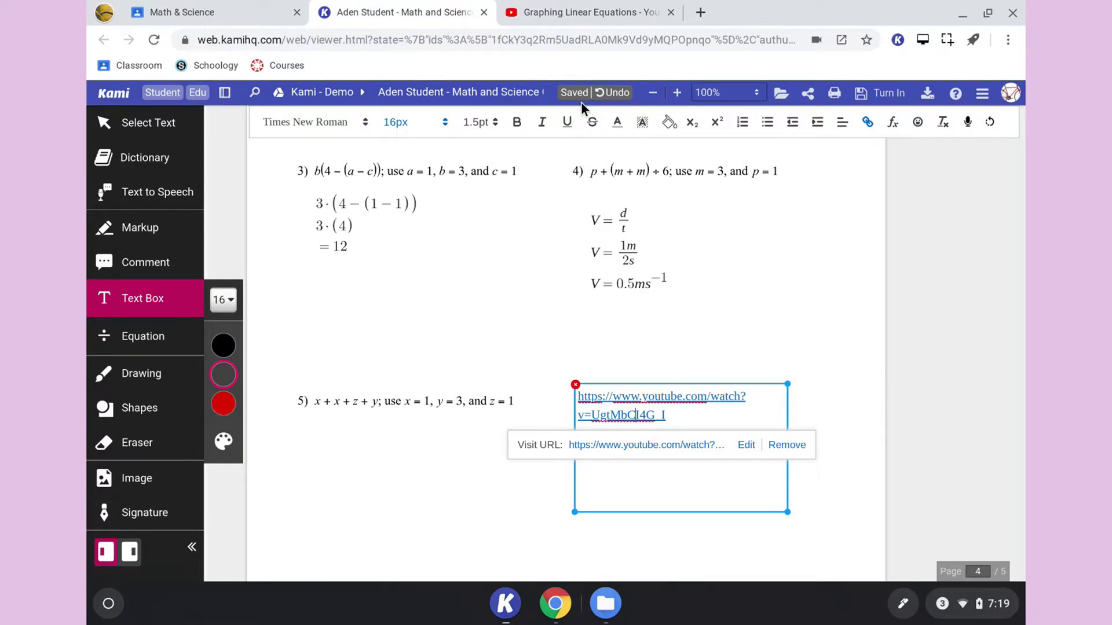
key("Return")
key("Return")
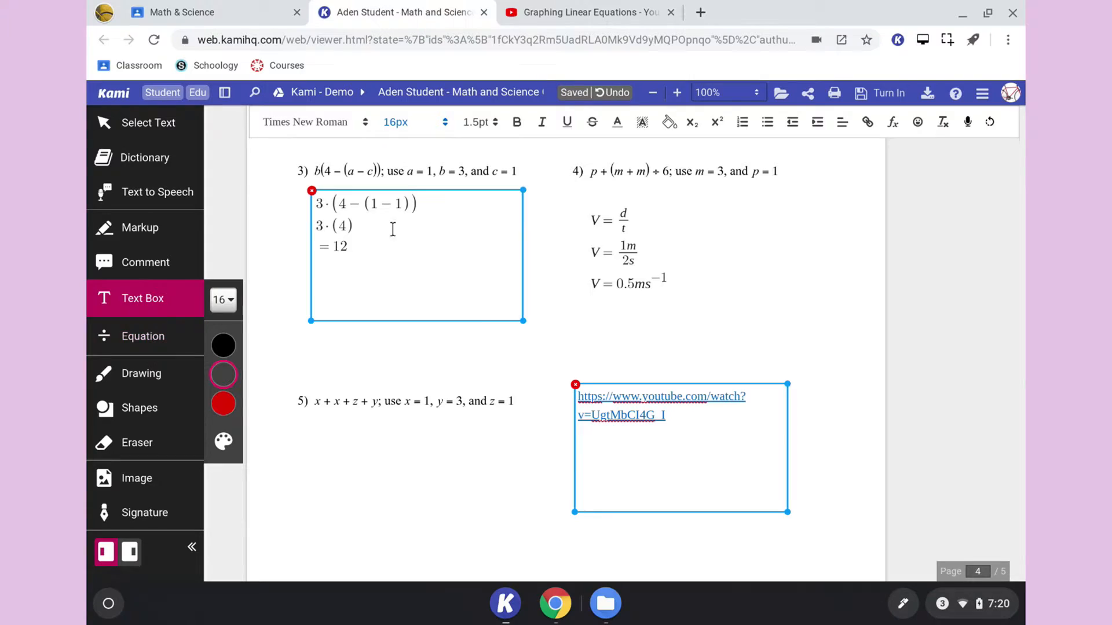
- Draw a straight black diagonal stroke with the Drawing tool in the space between graphs 1 and 2 of the graphing page
scroll(484, 326, "down", 8)
scroll(484, 325, "down", 8)
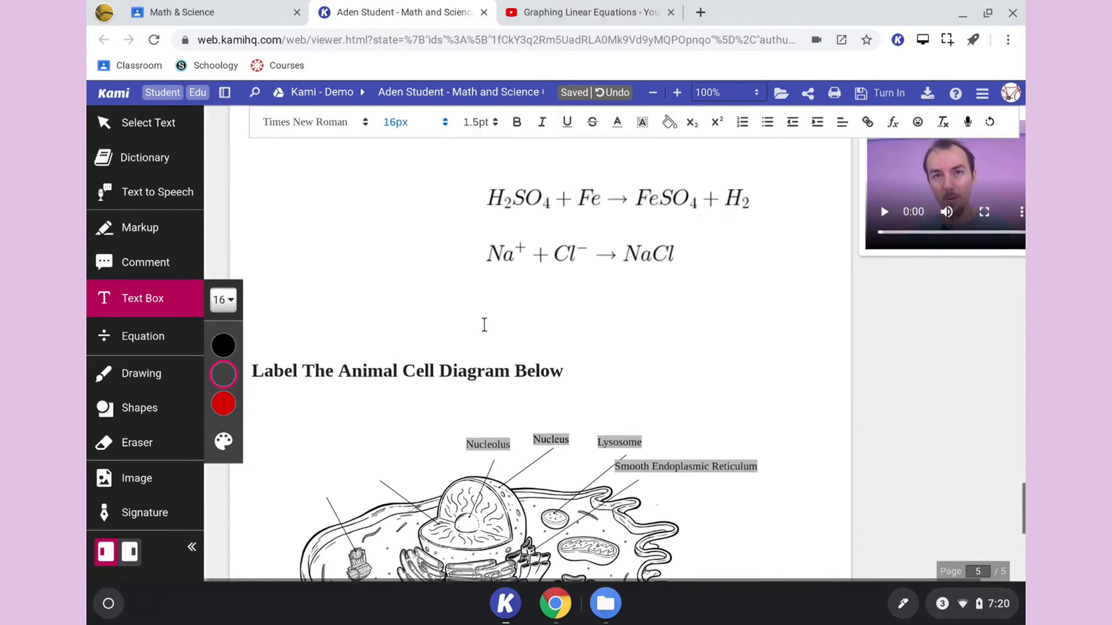
scroll(484, 325, "up", 8)
scroll(484, 325, "up", 20)
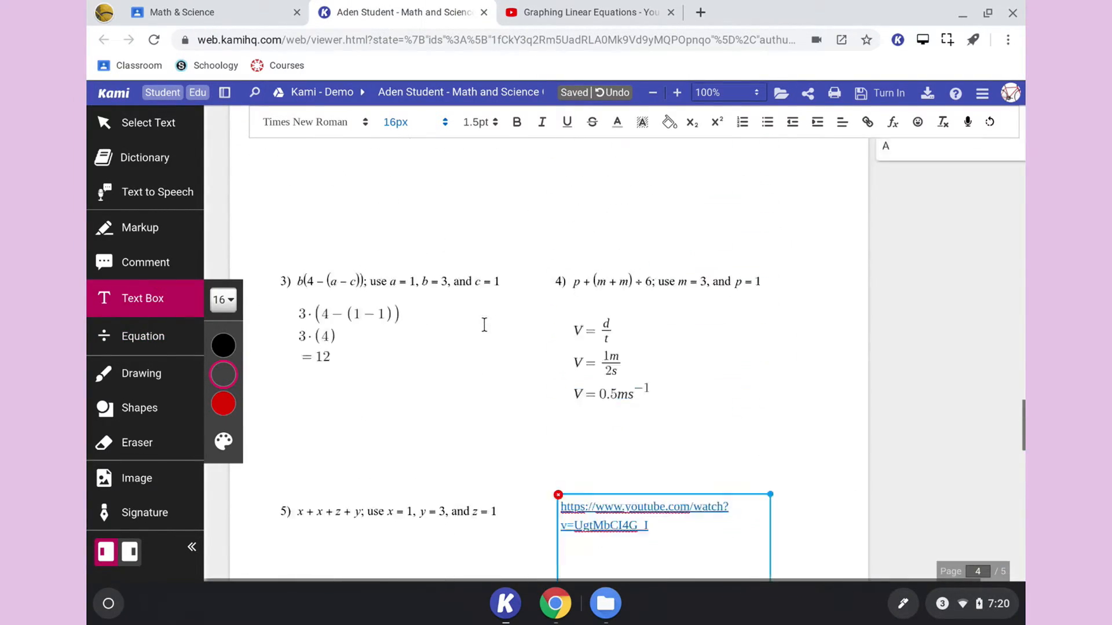
scroll(484, 325, "up", 5)
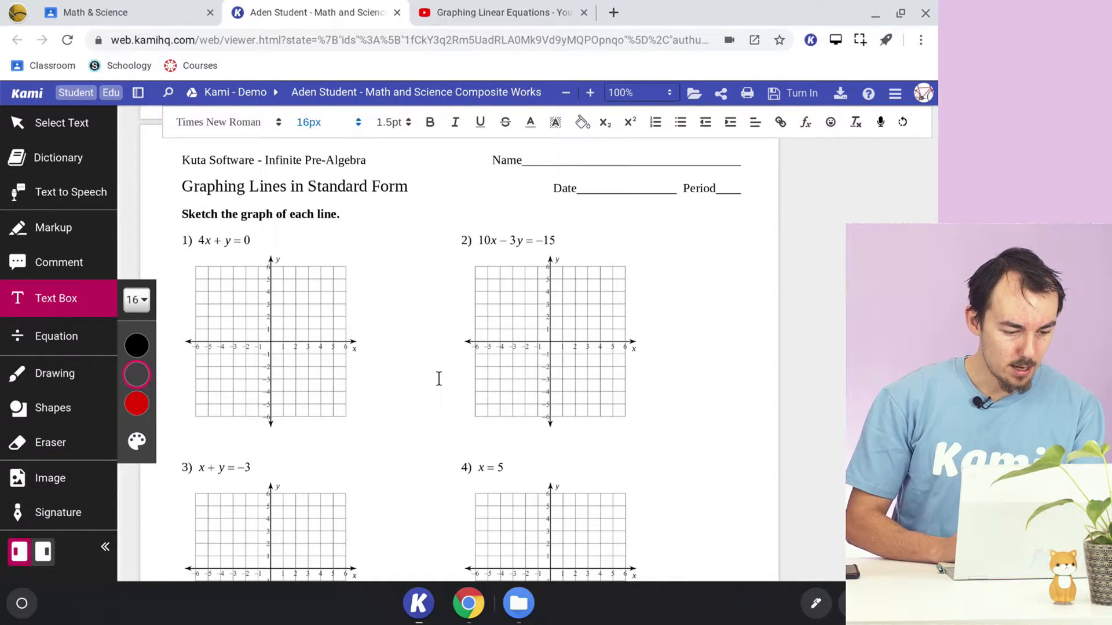
left_click(75, 373)
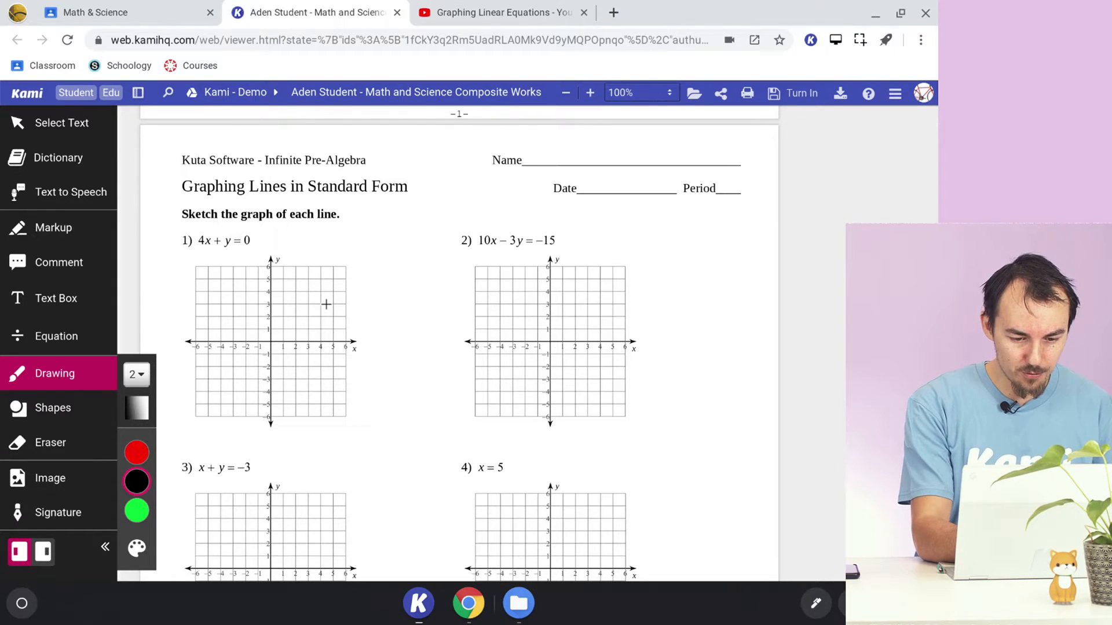
left_click_drag(366, 352, 453, 261)
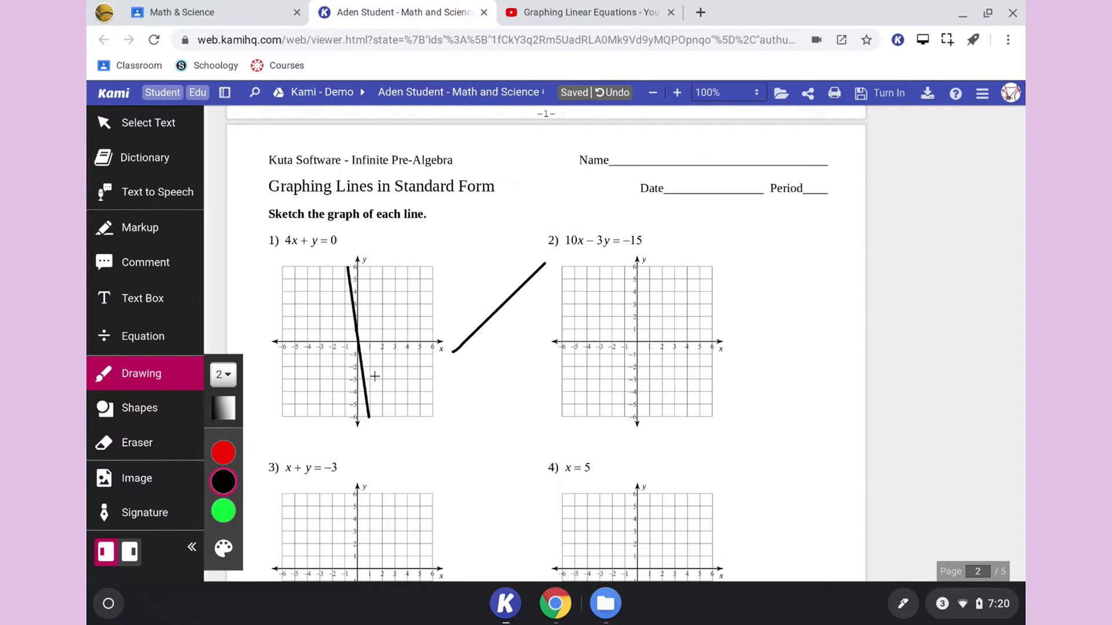
- Undo the freehand line on graph 1 and draw a straight line shape there from (−1, 6) to (1, −6)
key("ctrl+z")
left_click(162, 417)
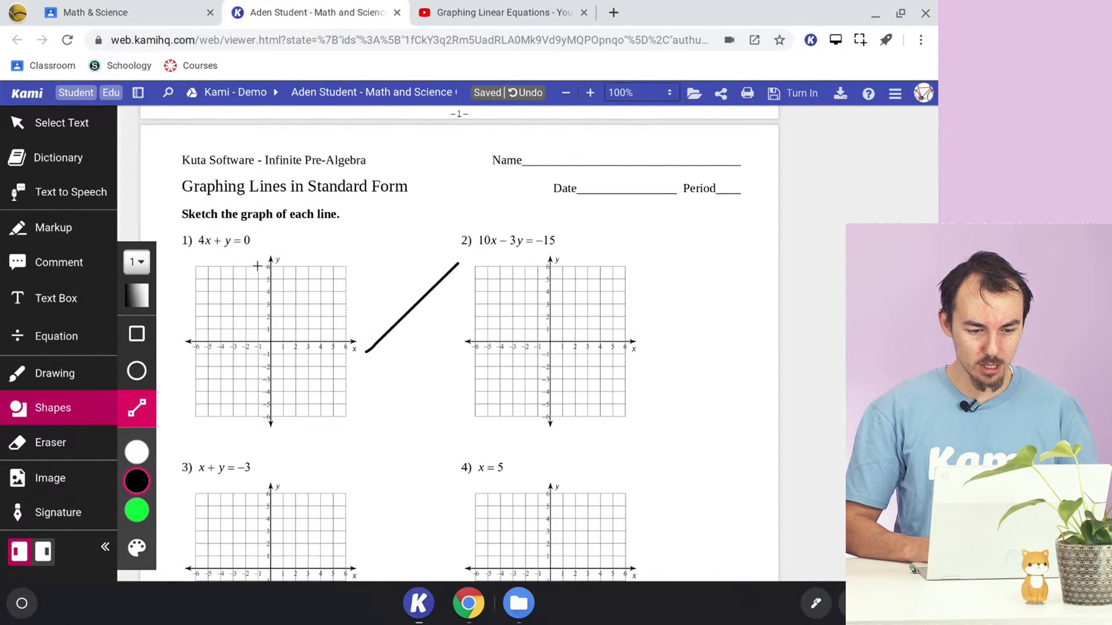
left_click_drag(289, 382, 288, 412)
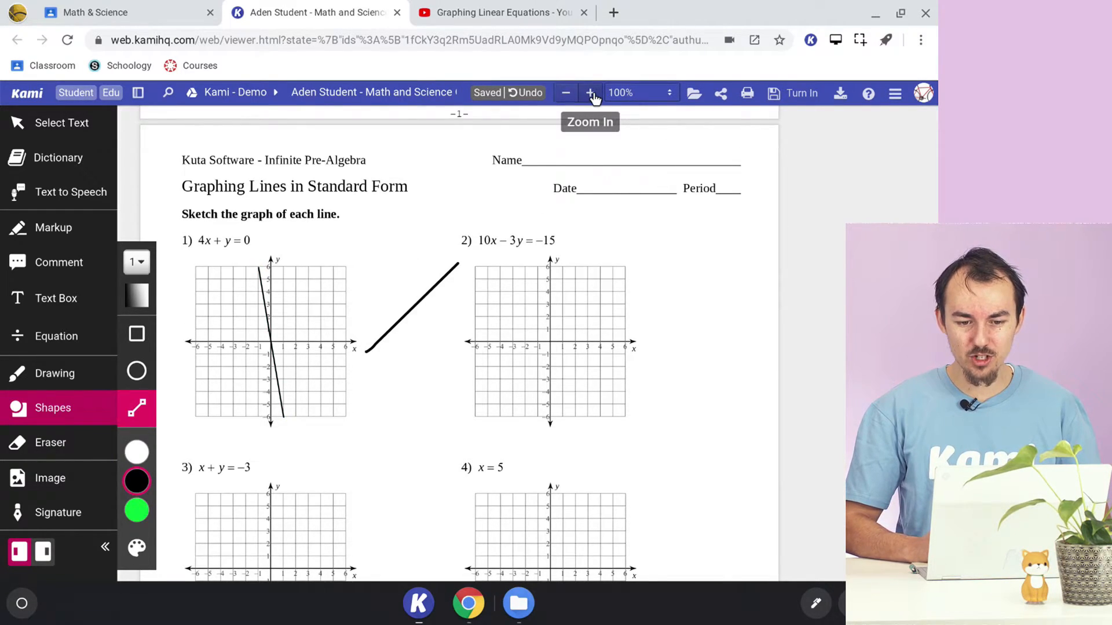
- Enlarge the graphing page to 170% around graph 1 and look through the preset zoom options
left_click(590, 93)
left_click(592, 95)
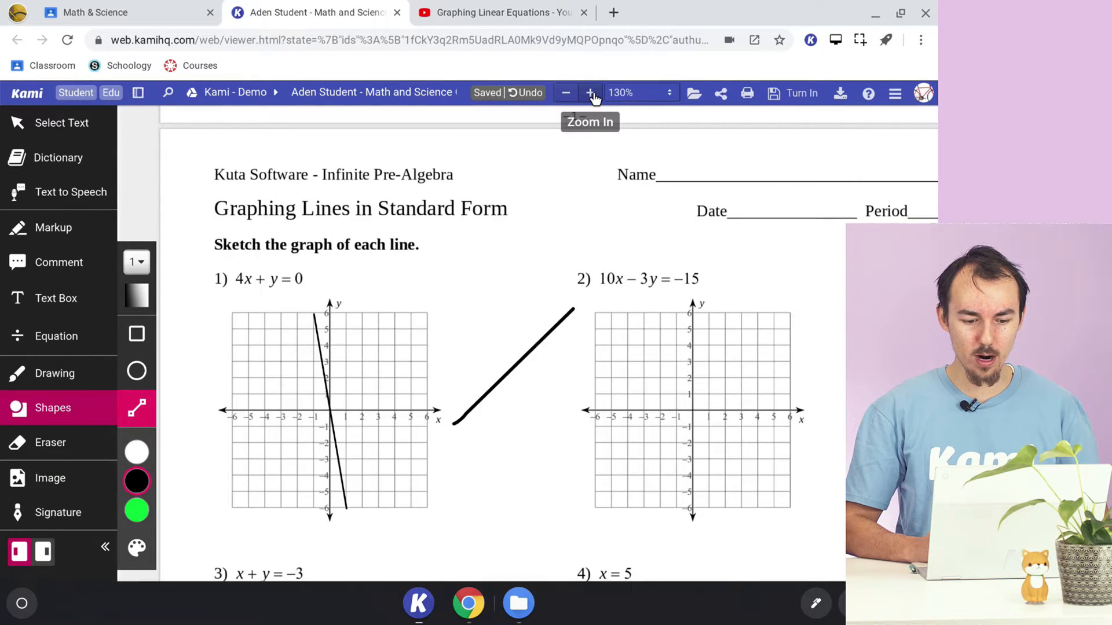
left_click(591, 94)
left_click(591, 95)
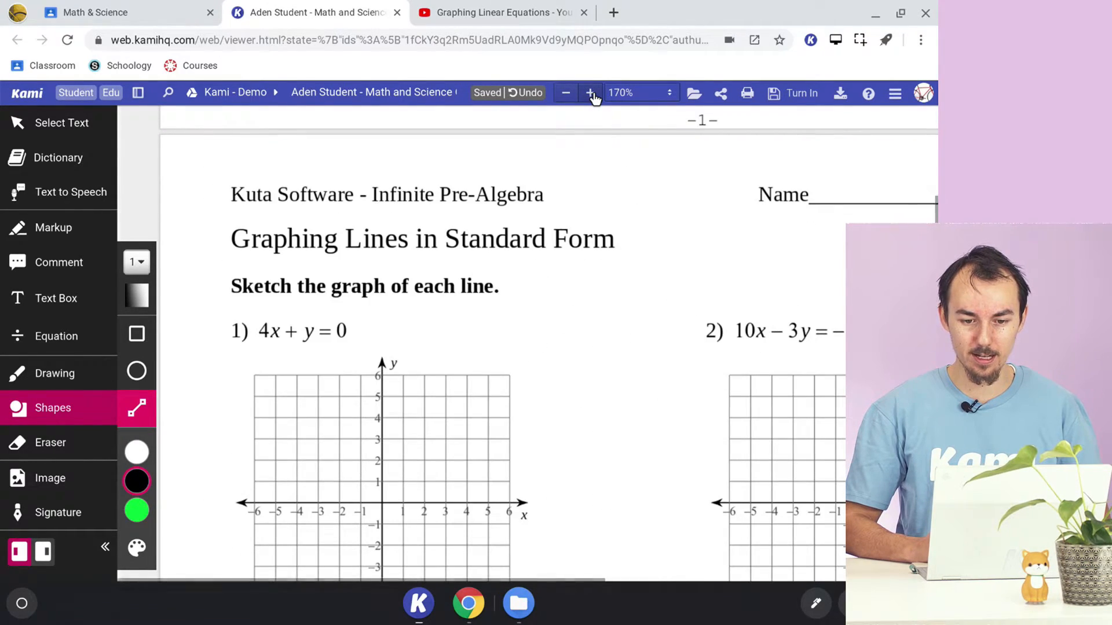
scroll(589, 313, "down", 2)
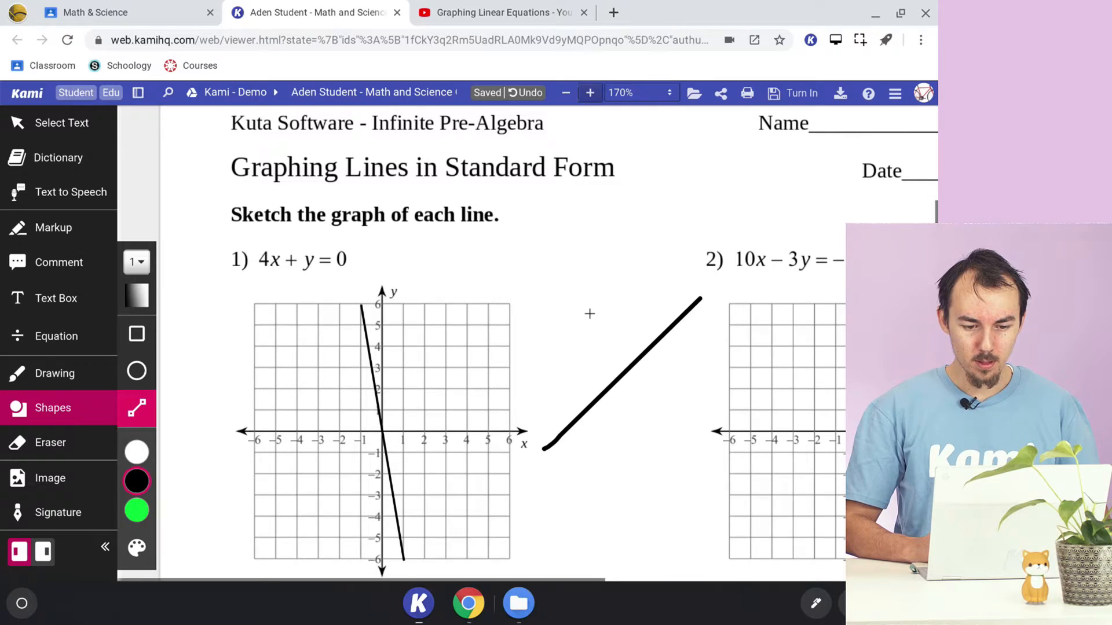
left_click(665, 94)
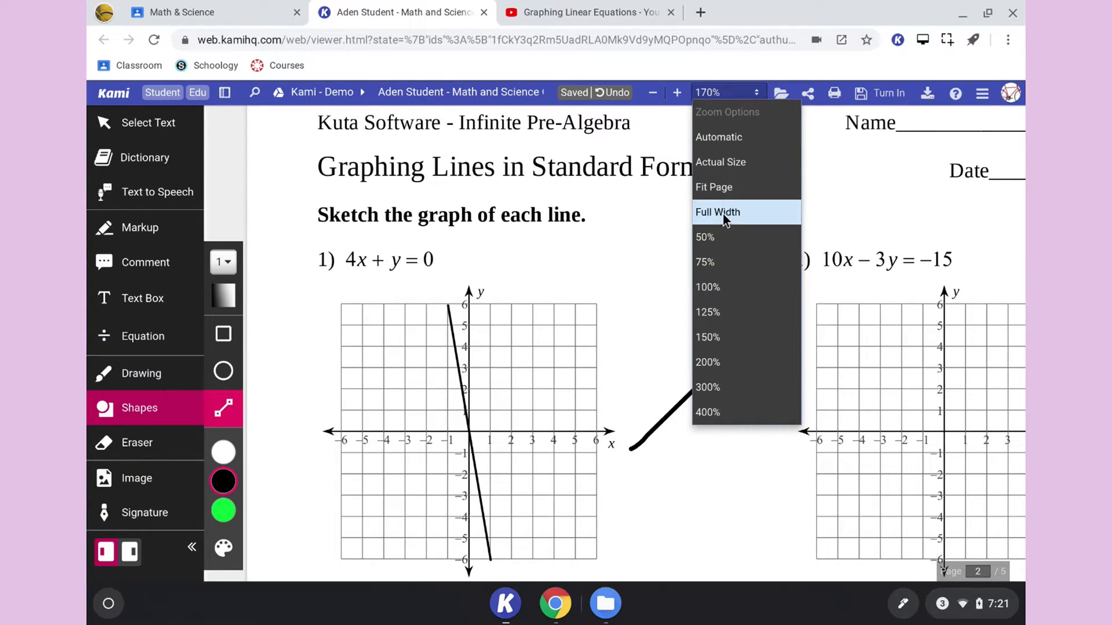
left_click(751, 94)
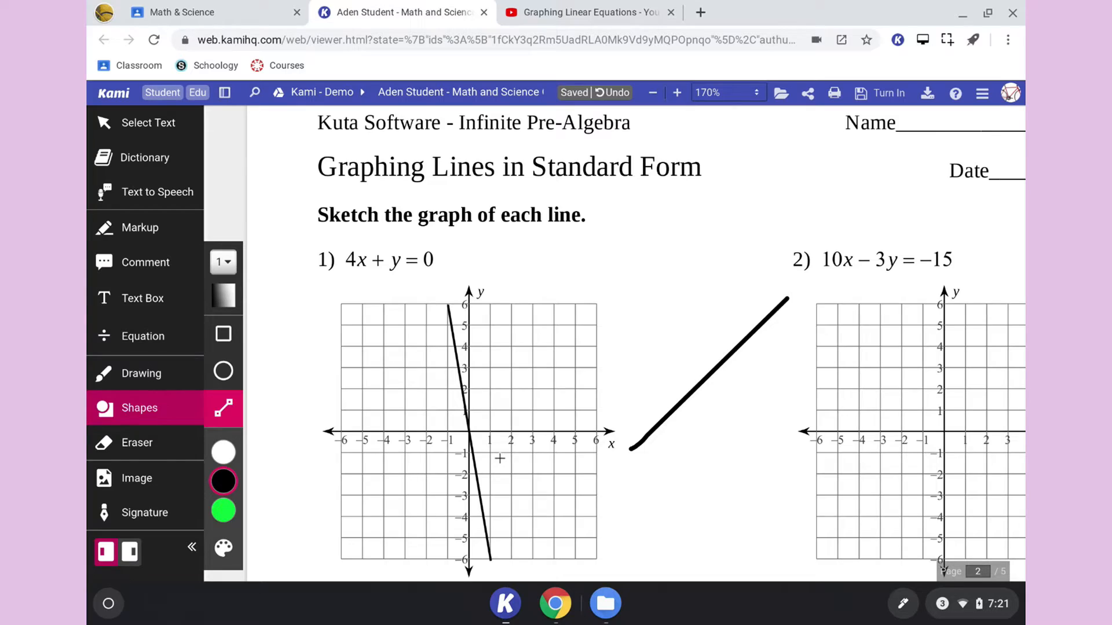
- Add arrowheads to both ends of the line on graph 1 and make the line dashed
left_click(463, 387)
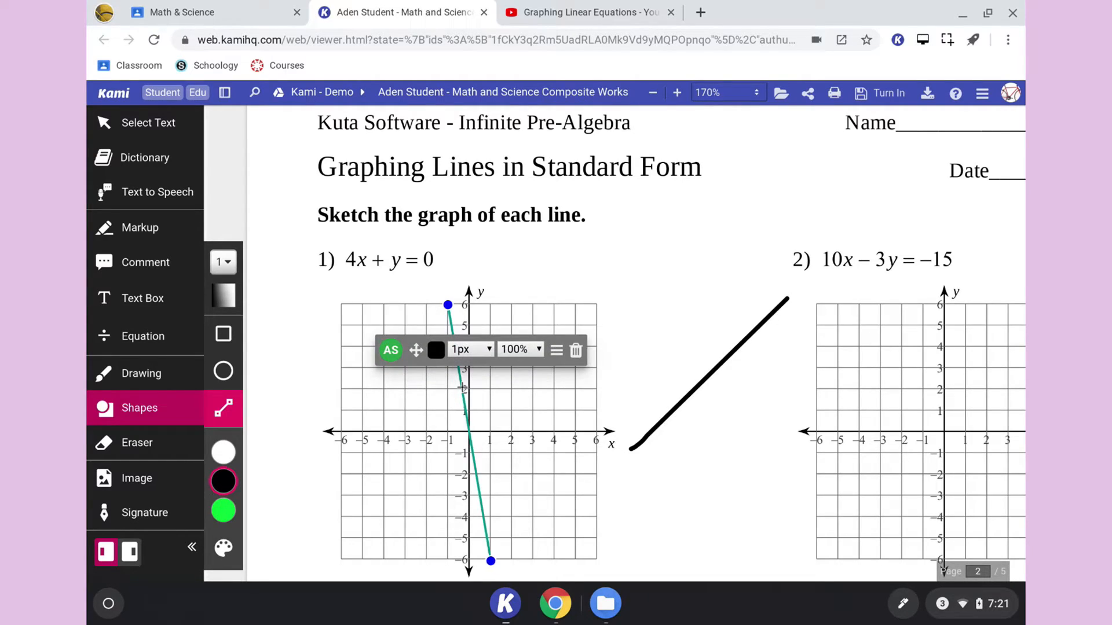
left_click(555, 351)
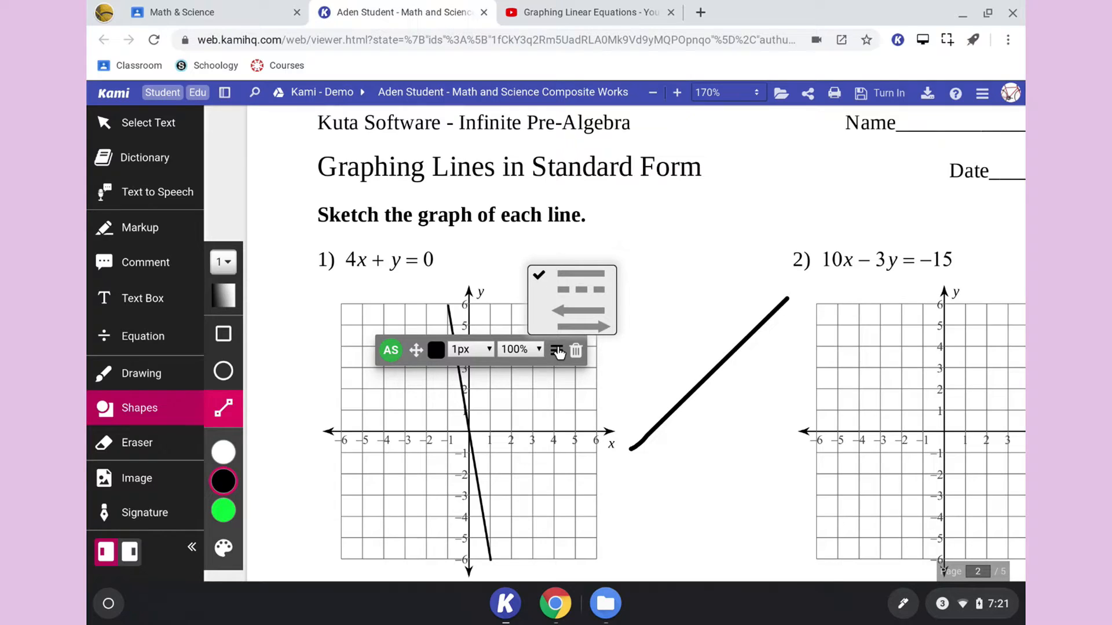
left_click(576, 310)
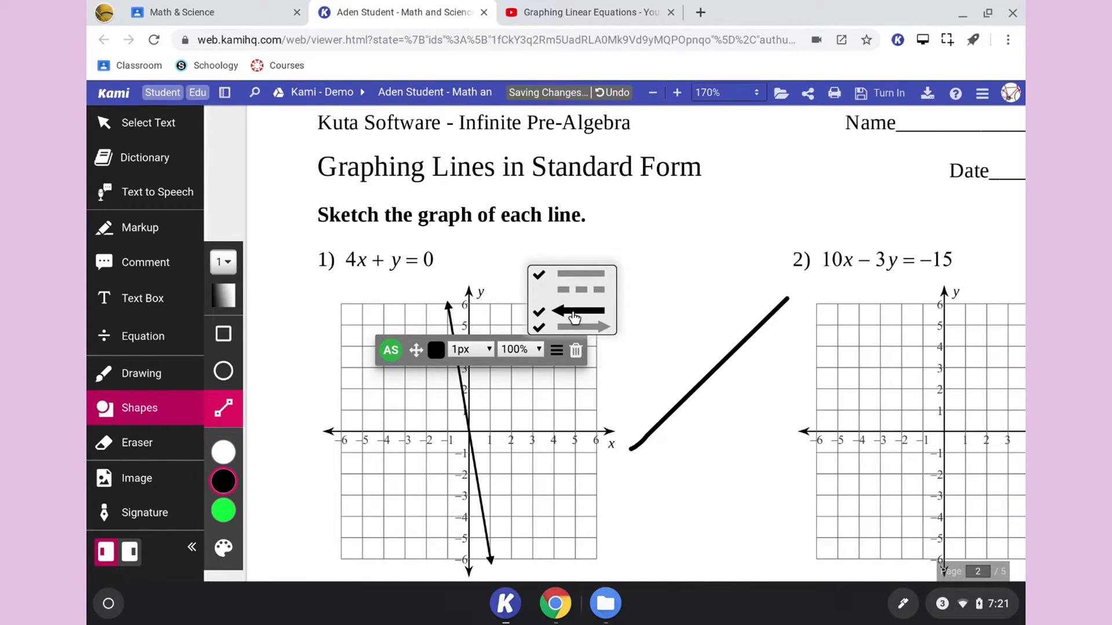
left_click(568, 385)
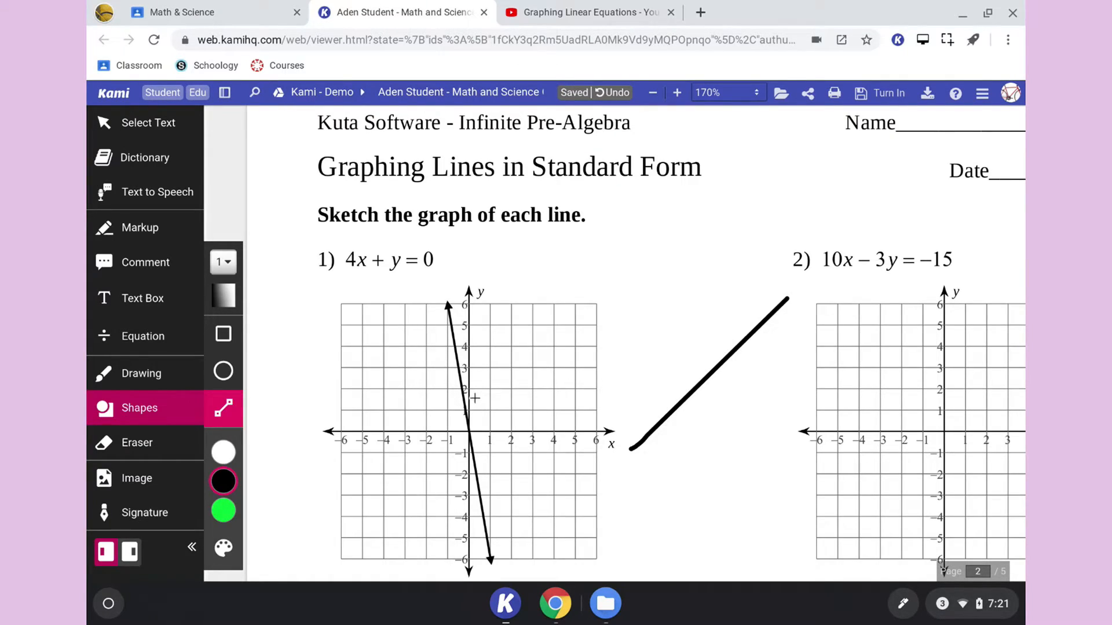
left_click(461, 389)
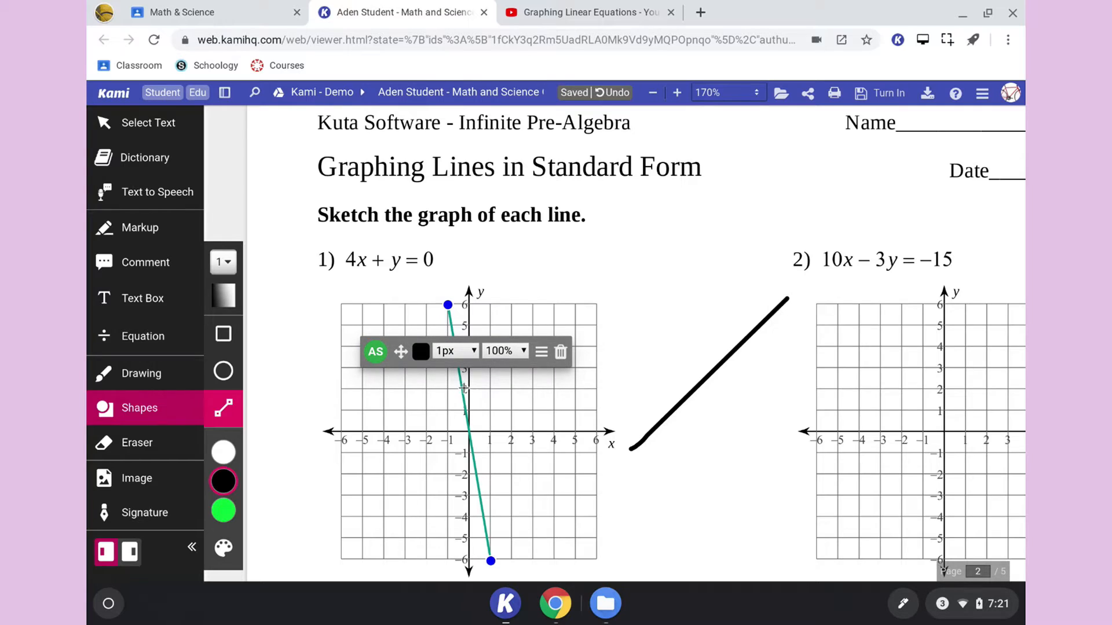
left_click(541, 352)
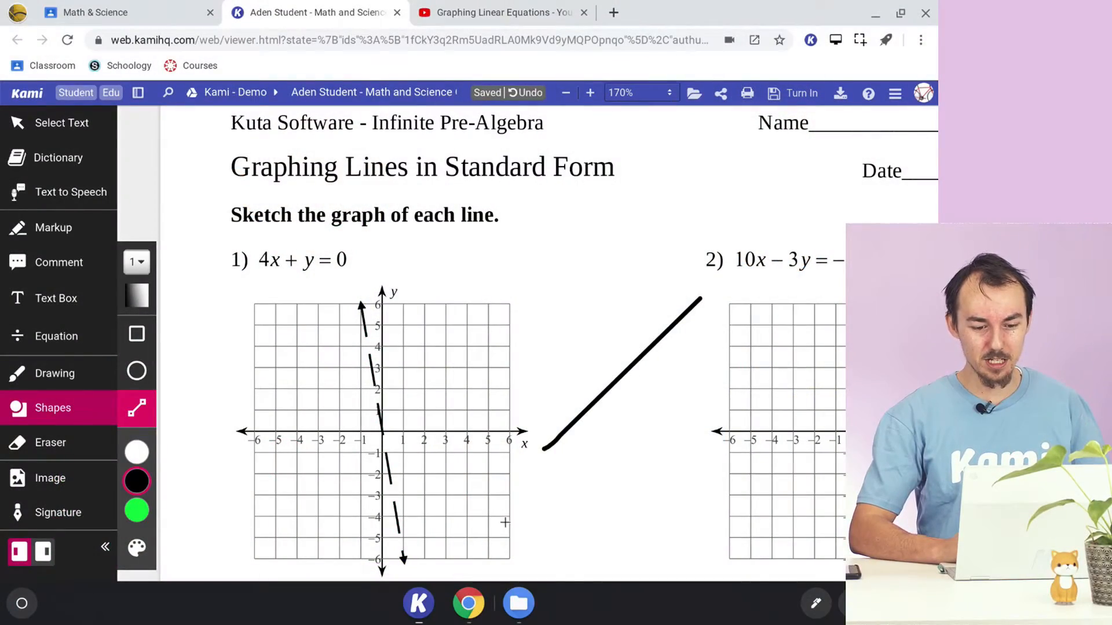
- Draw a horizontal and a vertical line meeting at a corner in the blank space below the diagonal stroke between graphs 1 and 2
scroll(505, 523, "down", 2)
scroll(505, 522, "down", 1)
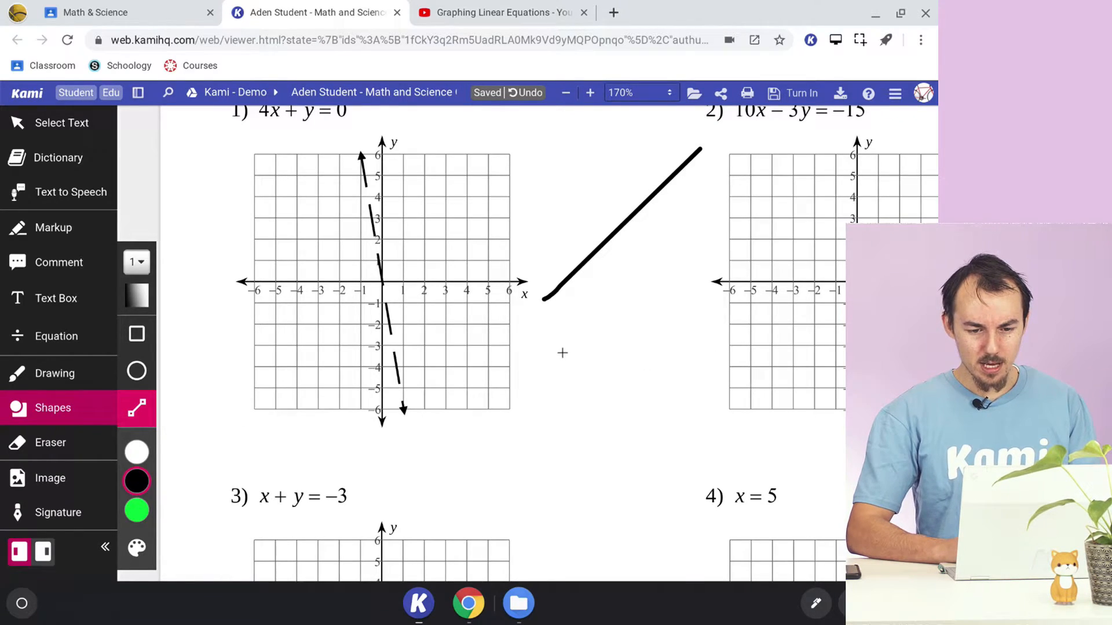
mouse_move(586, 503)
left_mouse_down()
mouse_move(687, 464)
mouse_move(711, 311)
mouse_move(639, 160)
mouse_move(698, 297)
mouse_move(561, 521)
mouse_move(492, 504)
mouse_move(628, 490)
left_mouse_up()
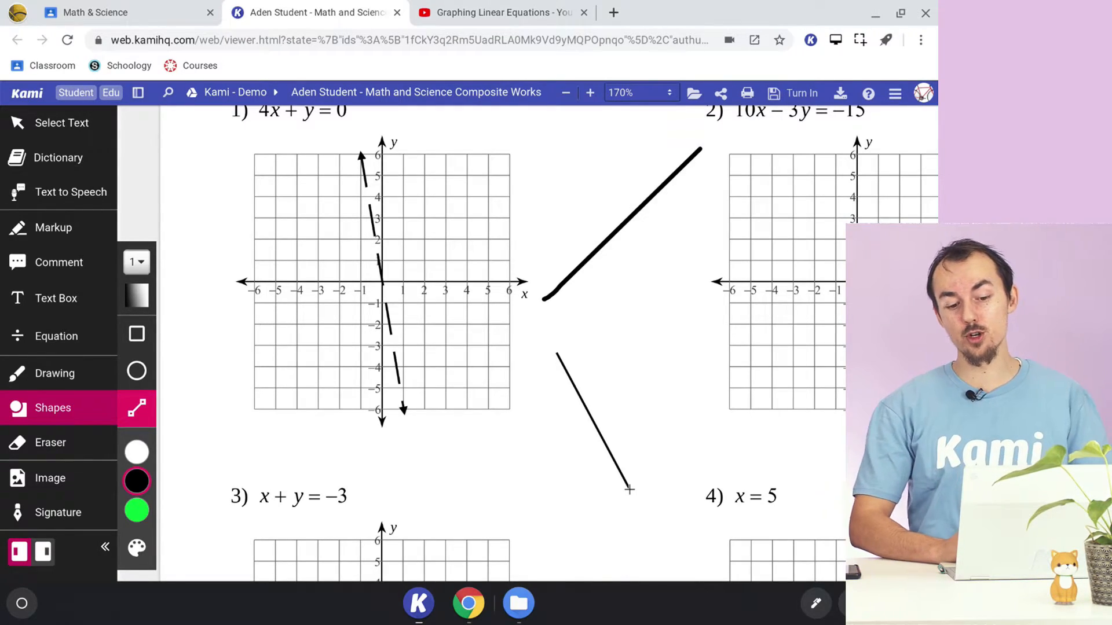
left_click_drag(628, 489, 699, 352)
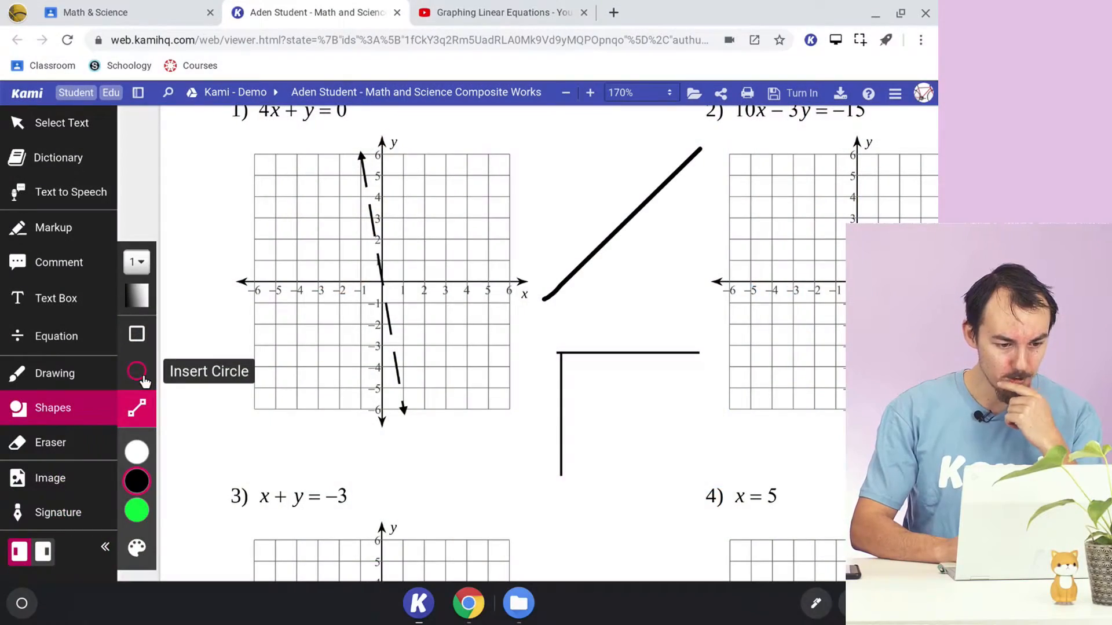
- Draw a circle about 5.5 units in radius around (1, 0) on graph 3 and a small circle beside that graph
left_click(142, 379)
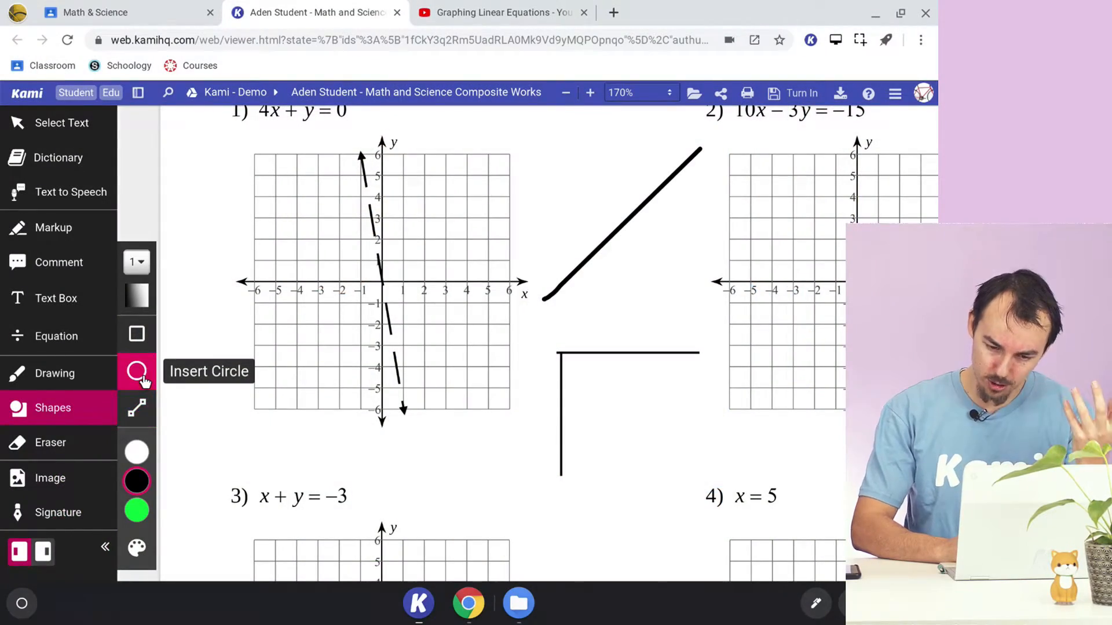
scroll(598, 406, "down", 3)
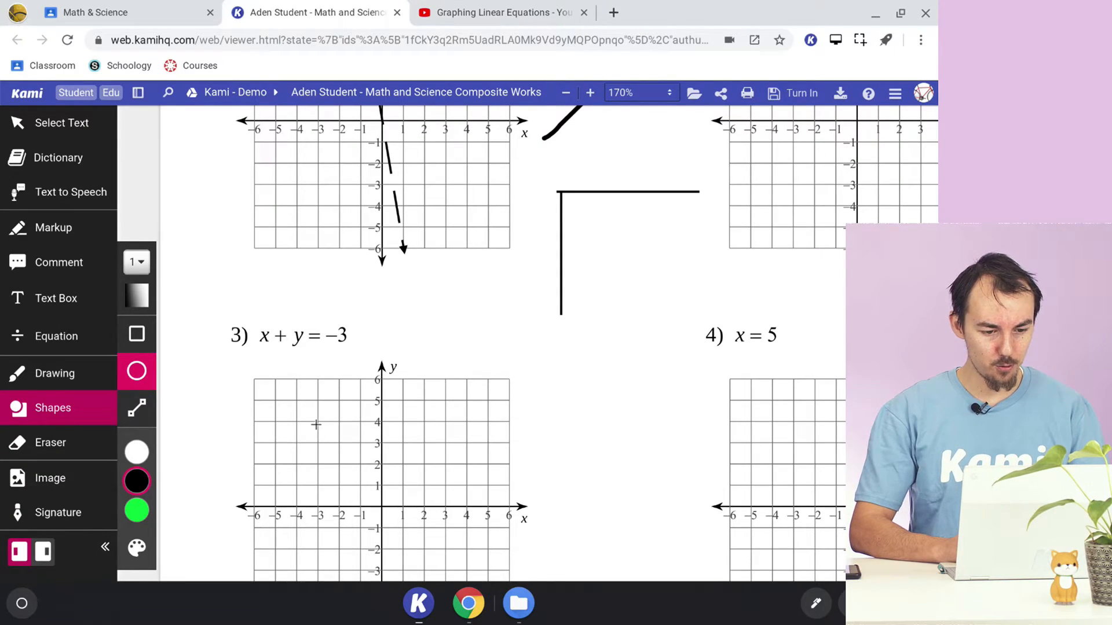
left_click_drag(319, 422, 484, 590)
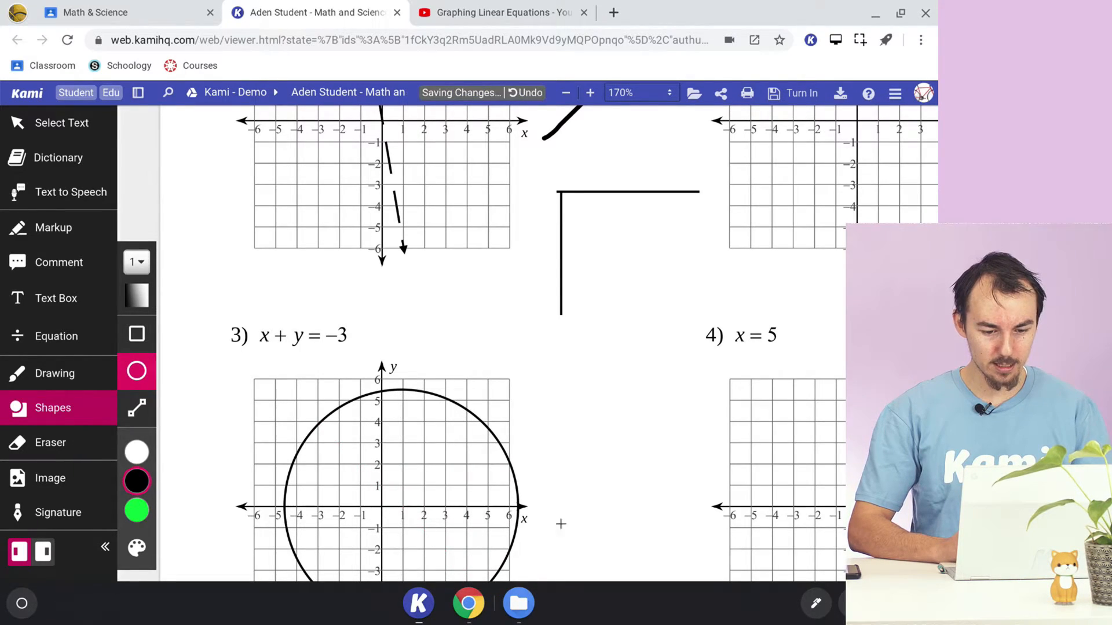
scroll(593, 404, "down", 3)
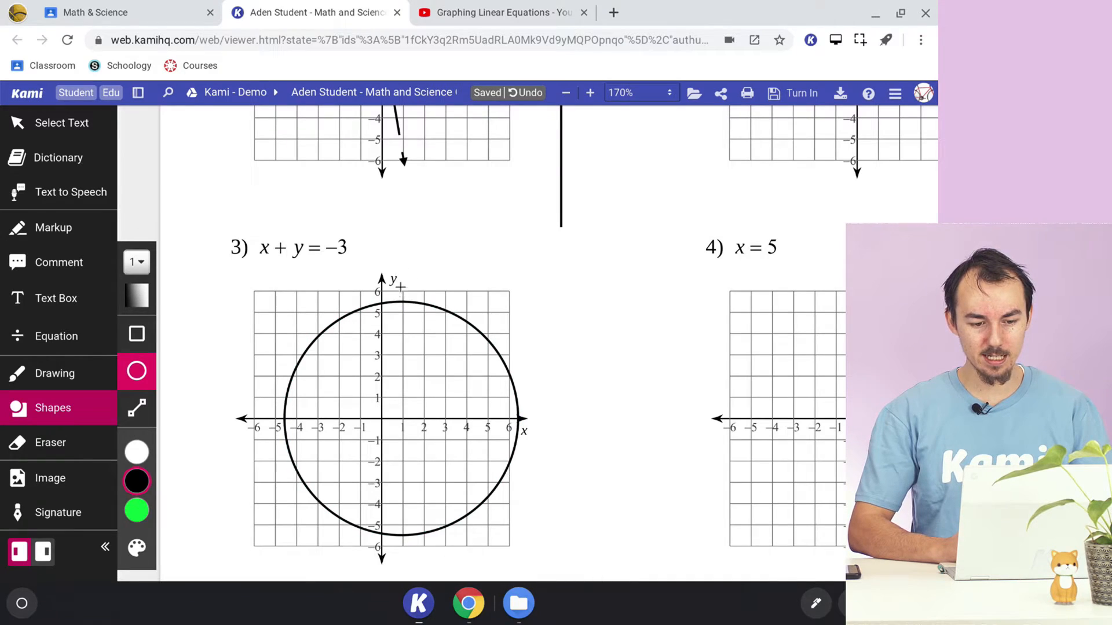
left_click_drag(547, 275, 579, 295)
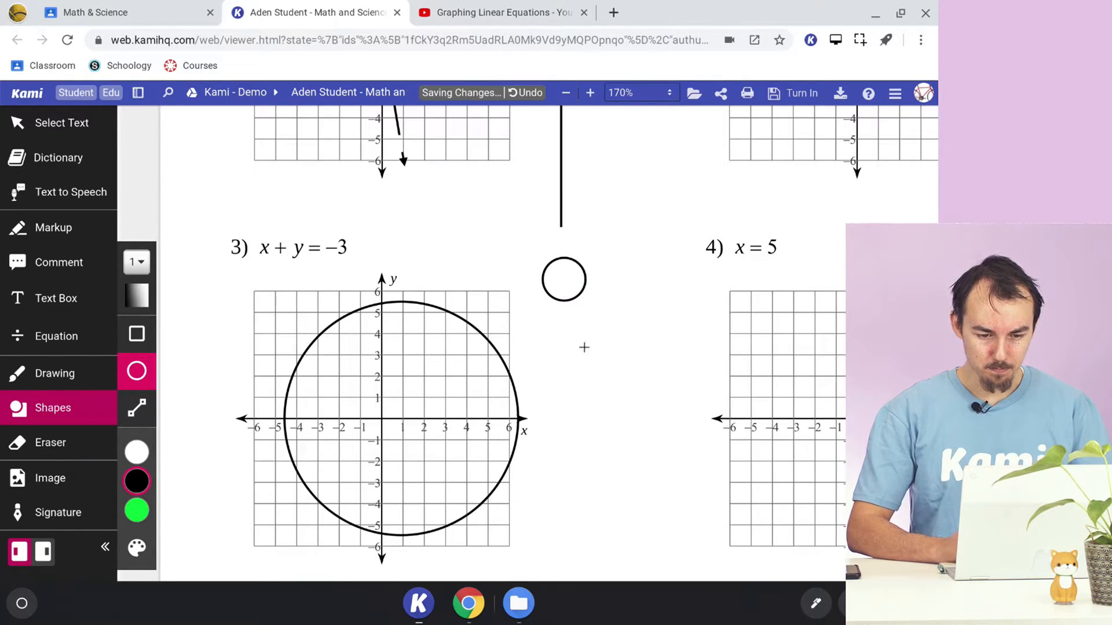
- Draw a tall rectangle in the blank space between graphs 3 and 4, below the small circle
left_click(136, 334)
scroll(548, 399, "right", 3)
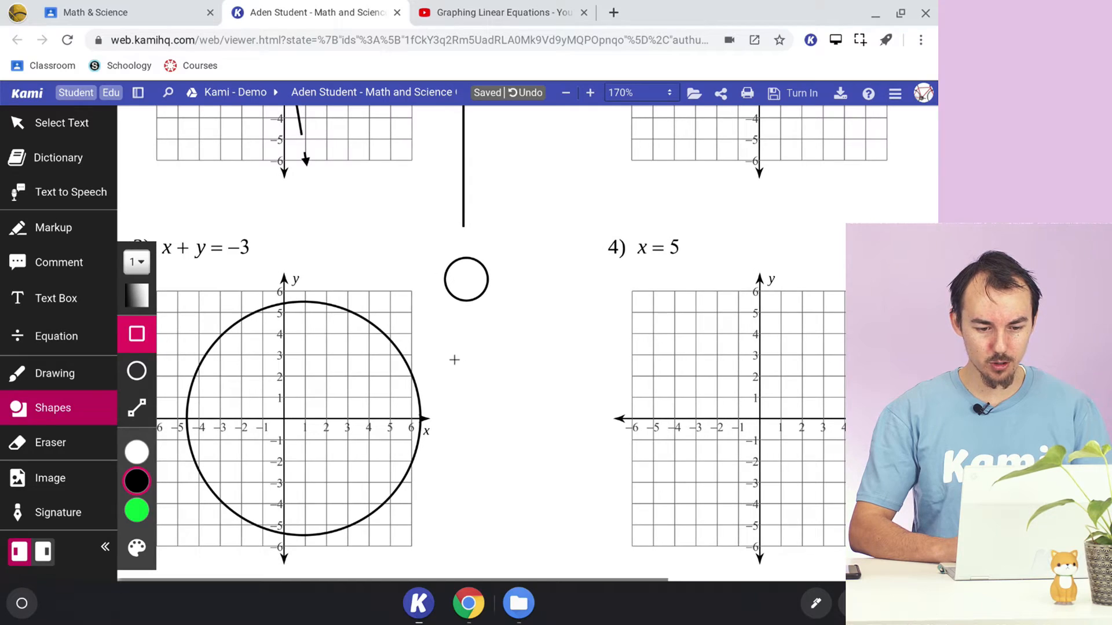
left_click_drag(486, 378, 563, 549)
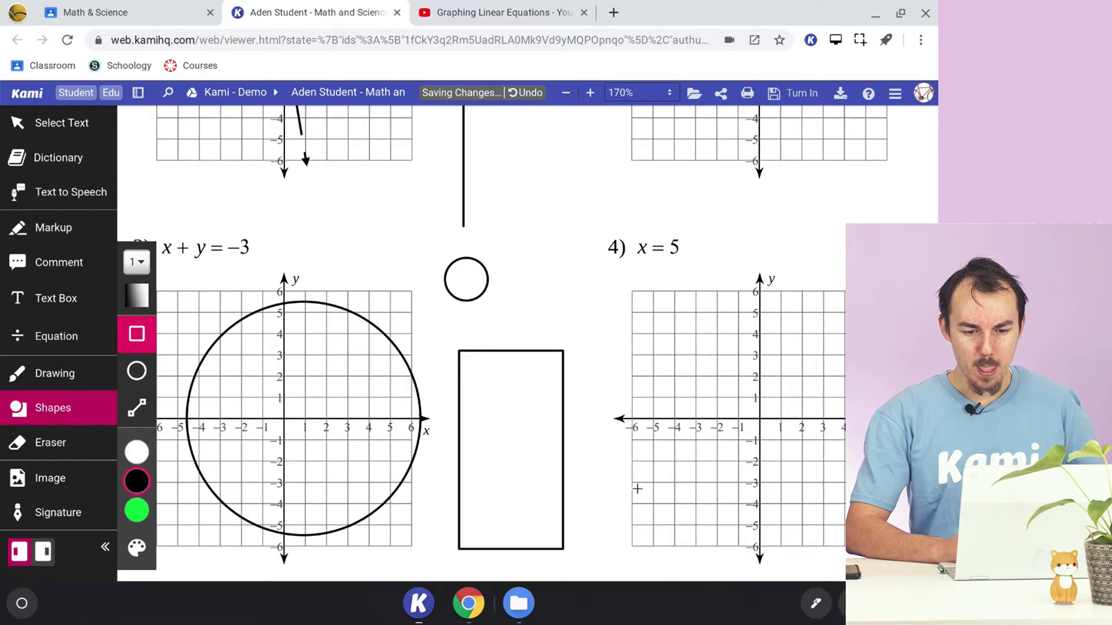
scroll(638, 489, "down", 2)
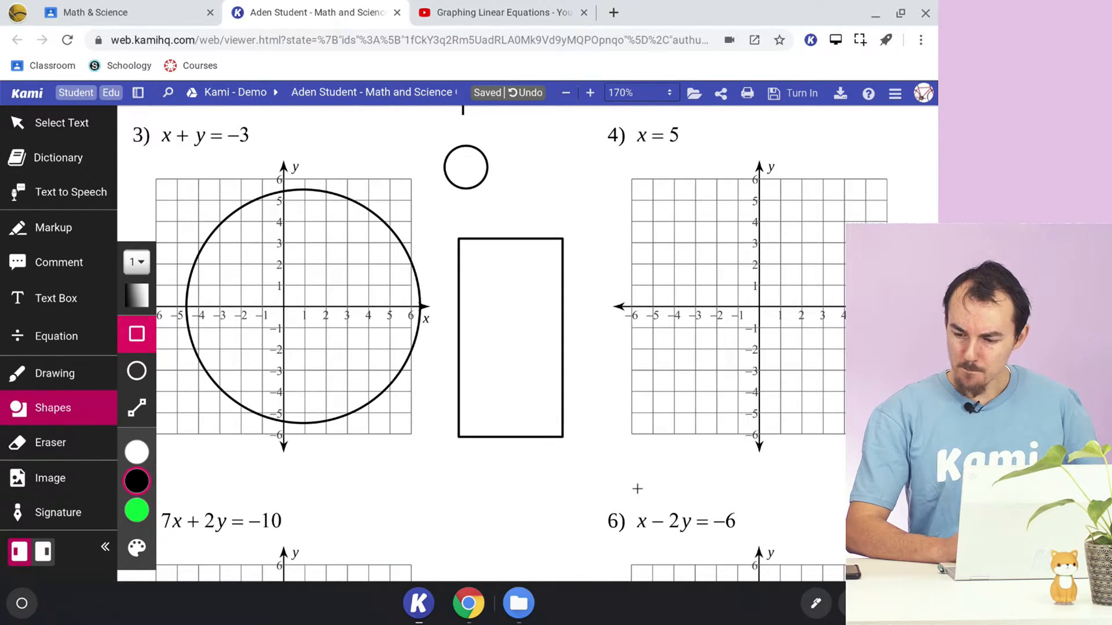
scroll(637, 489, "up", 1)
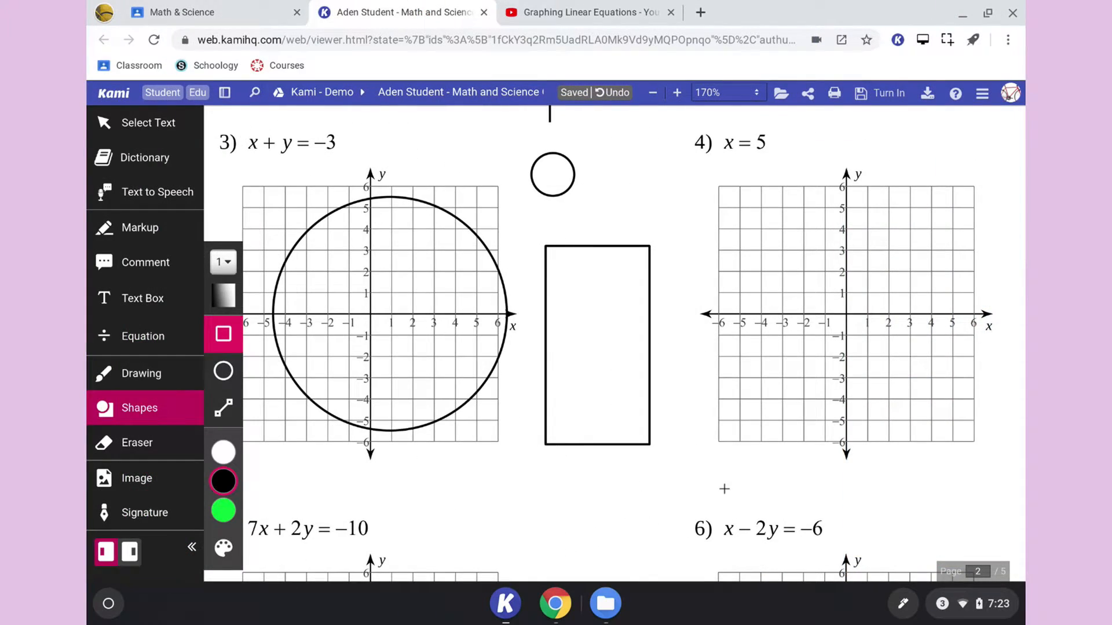
scroll(723, 490, "down", 1)
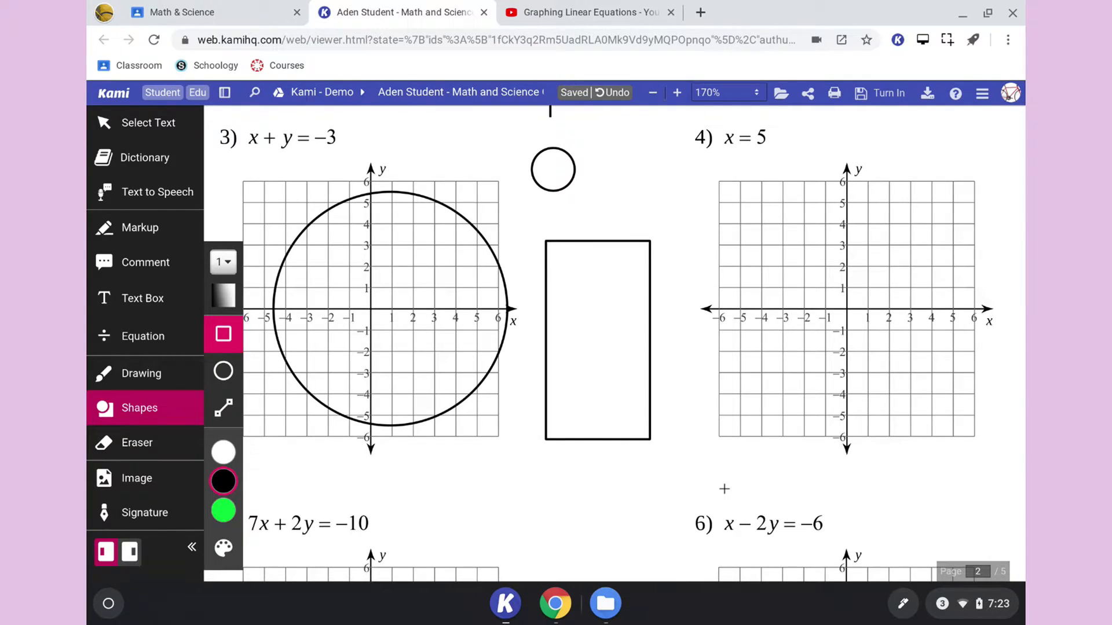
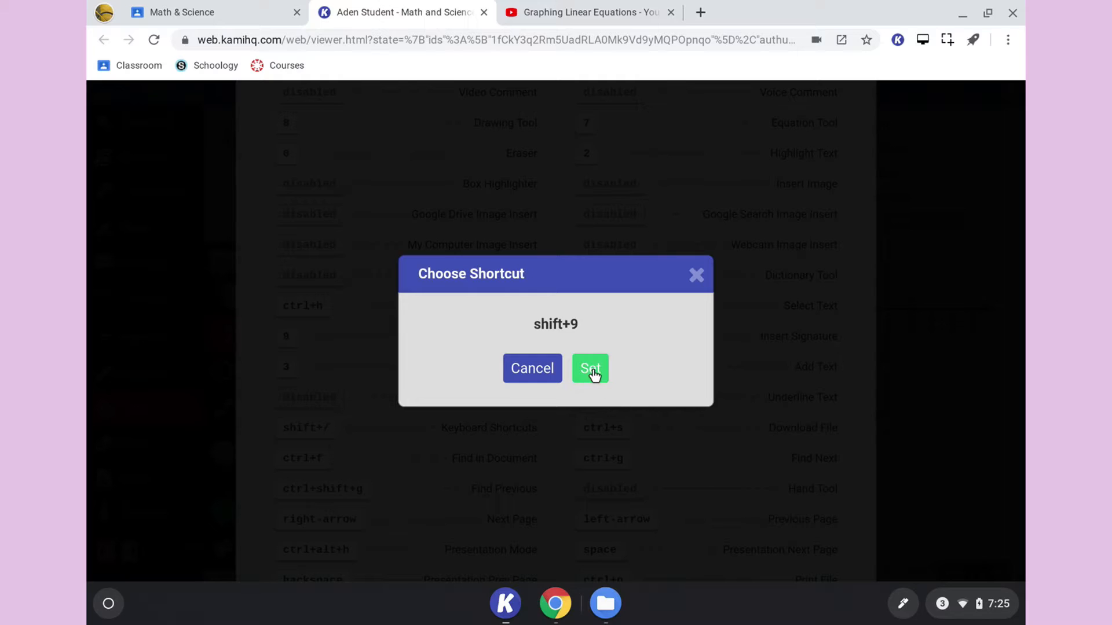
- Assign shift+9 as the Box Highlighter shortcut, close the shortcut list and activate the tool with it
left_click(590, 370)
scroll(883, 325, "up", 3)
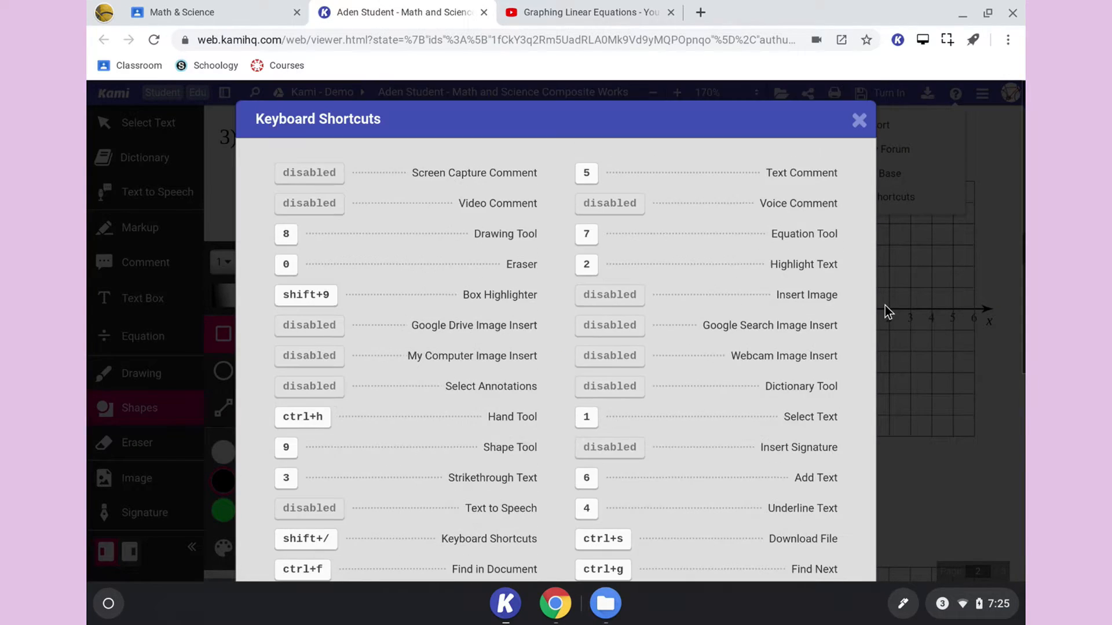
left_click(859, 97)
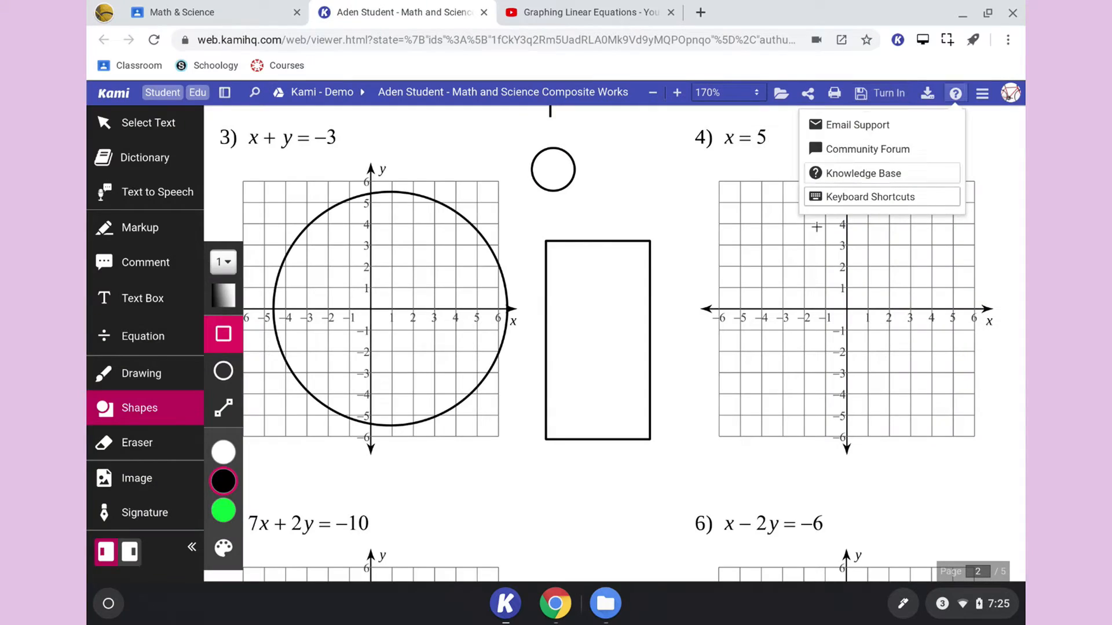
key("shift+9")
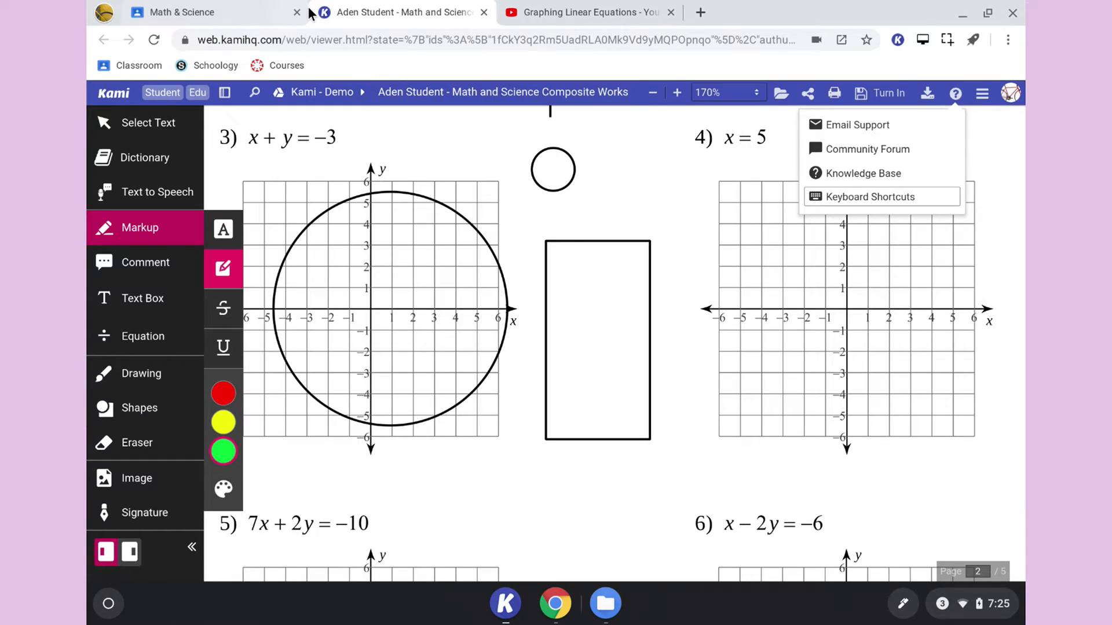
- Open the Knowledge Base, look over the help article collections and return to the worksheet's graphs
key("shift+/")
scroll(745, 263, "down", 8)
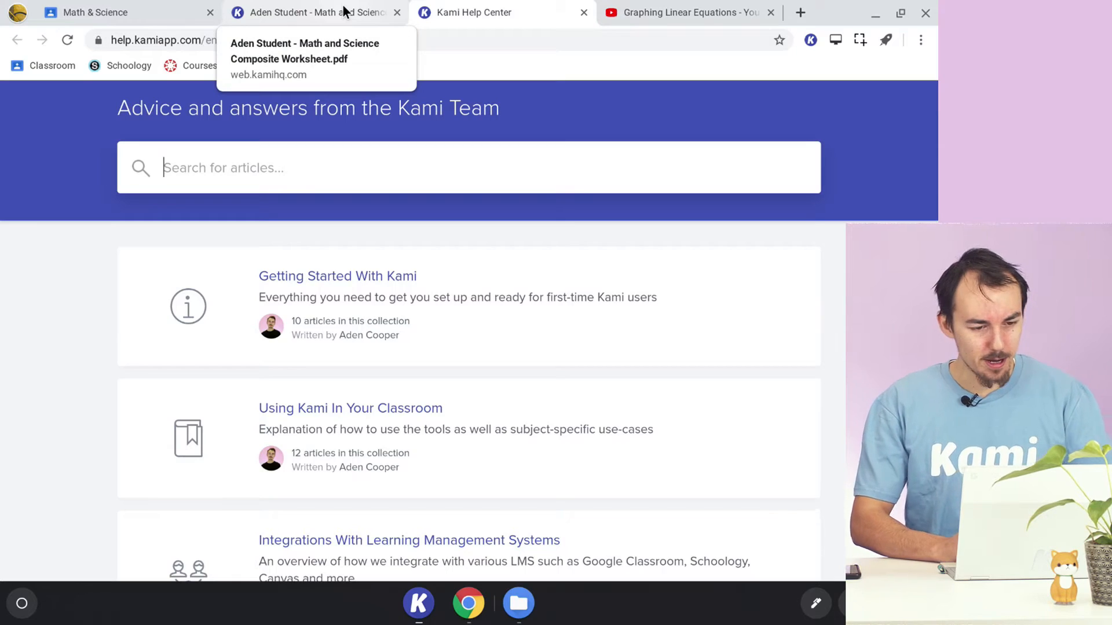
left_click(345, 10)
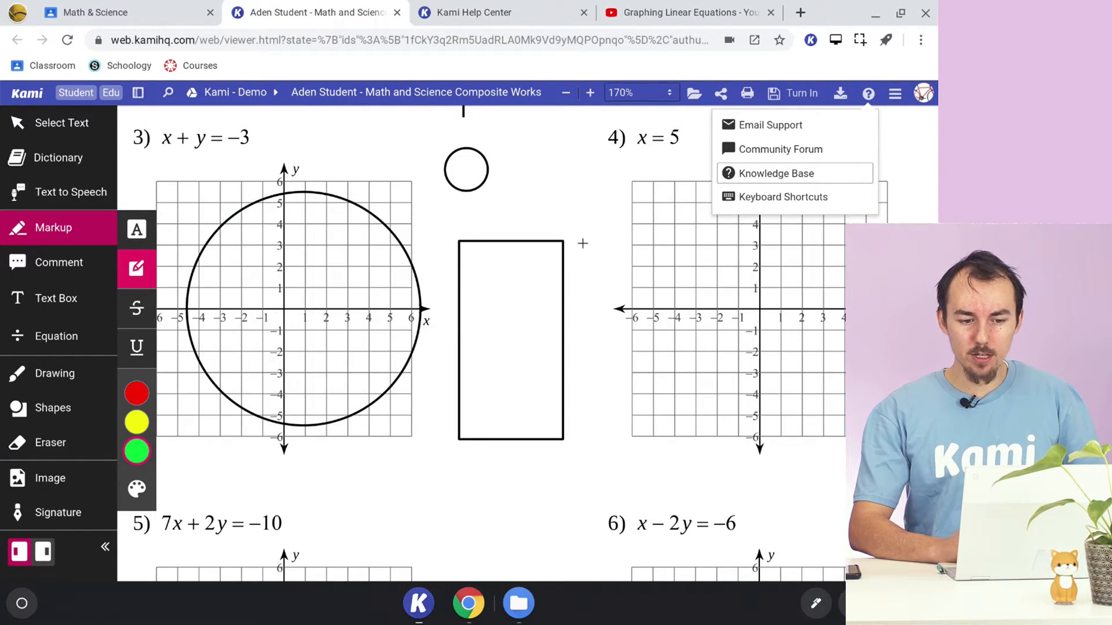
scroll(583, 243, "left", 2)
scroll(584, 243, "down", 1)
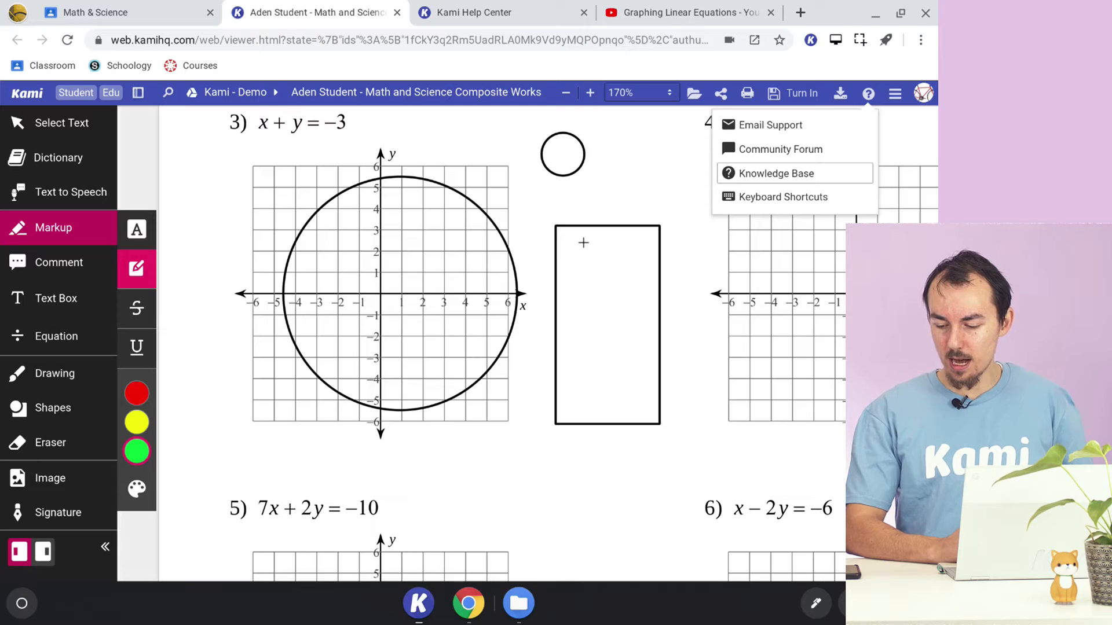
scroll(587, 220, "up", 1)
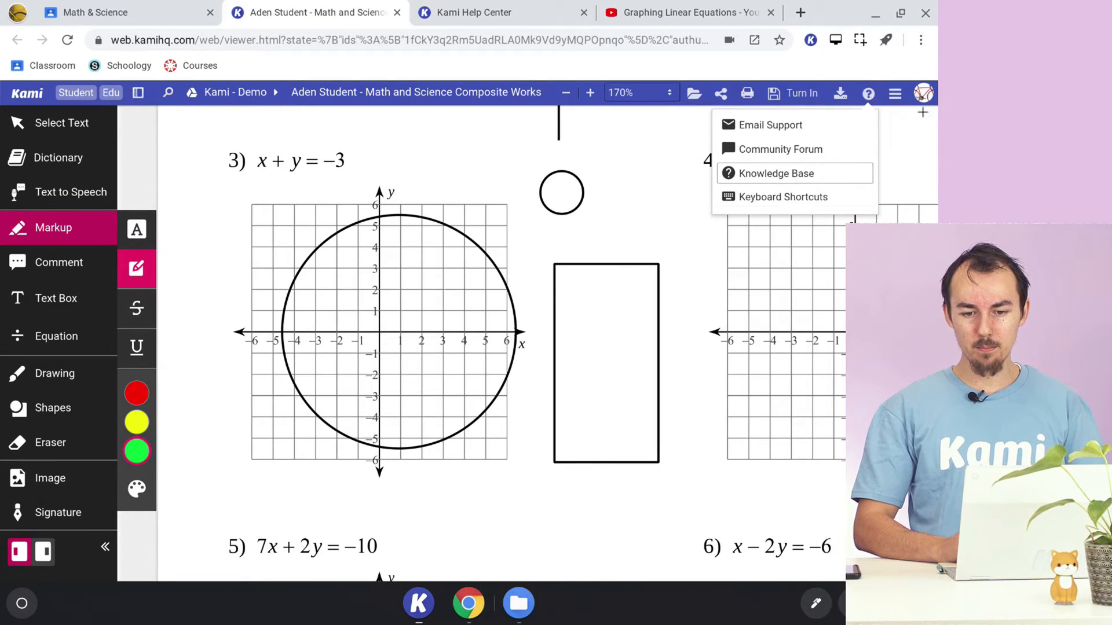
- Send the worksheet to Split and Merge and continue with it to the page-level view
left_click(894, 96)
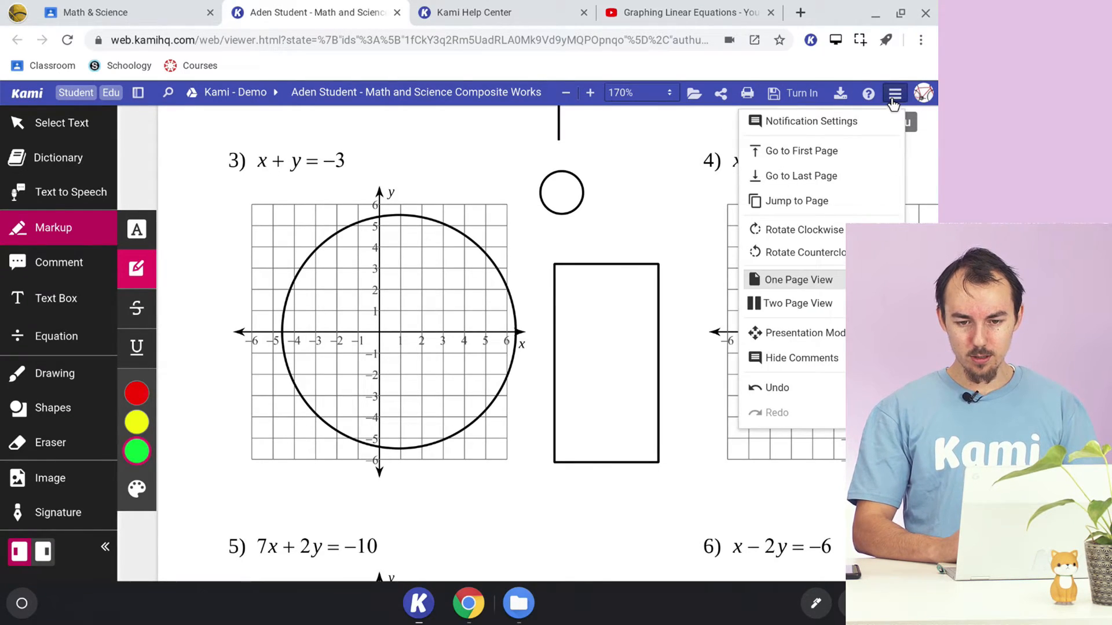
scroll(842, 189, "up", 2)
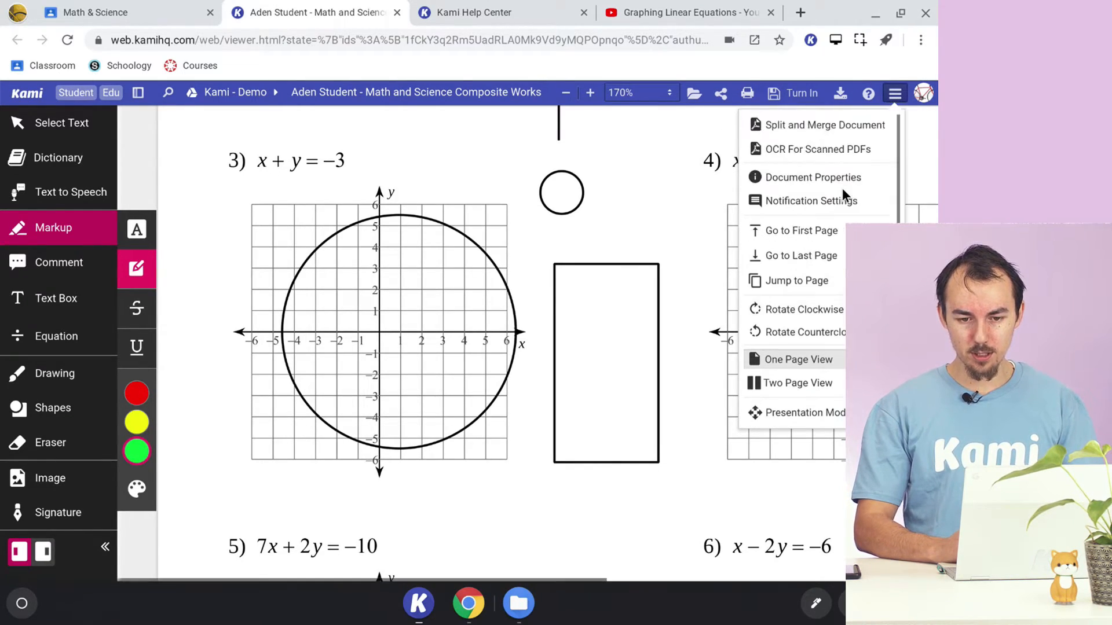
left_click(826, 126)
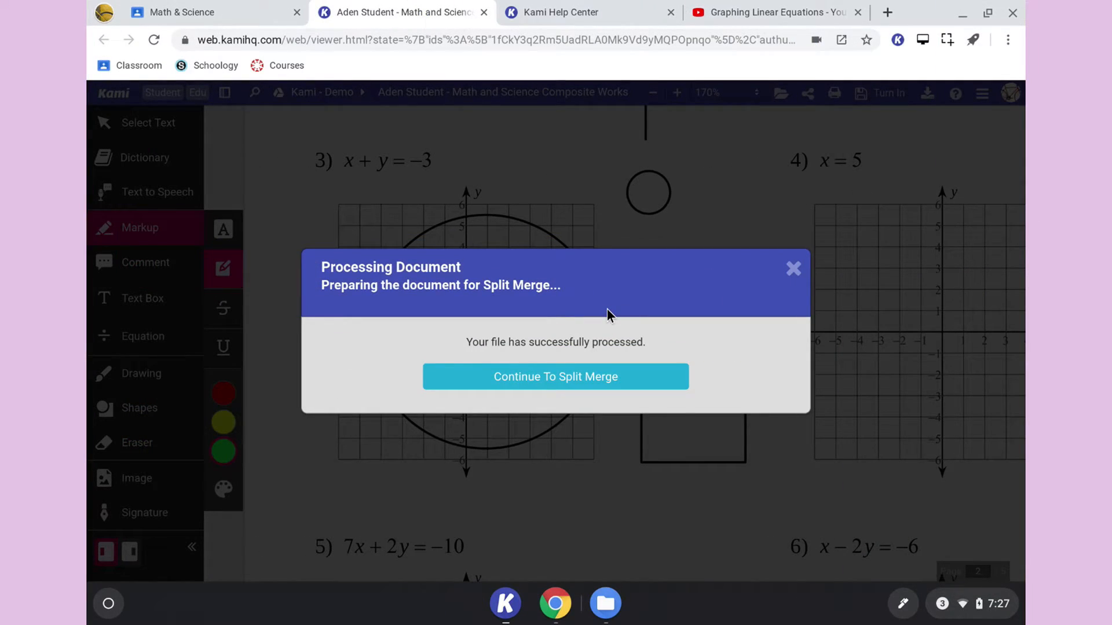
left_click(596, 377)
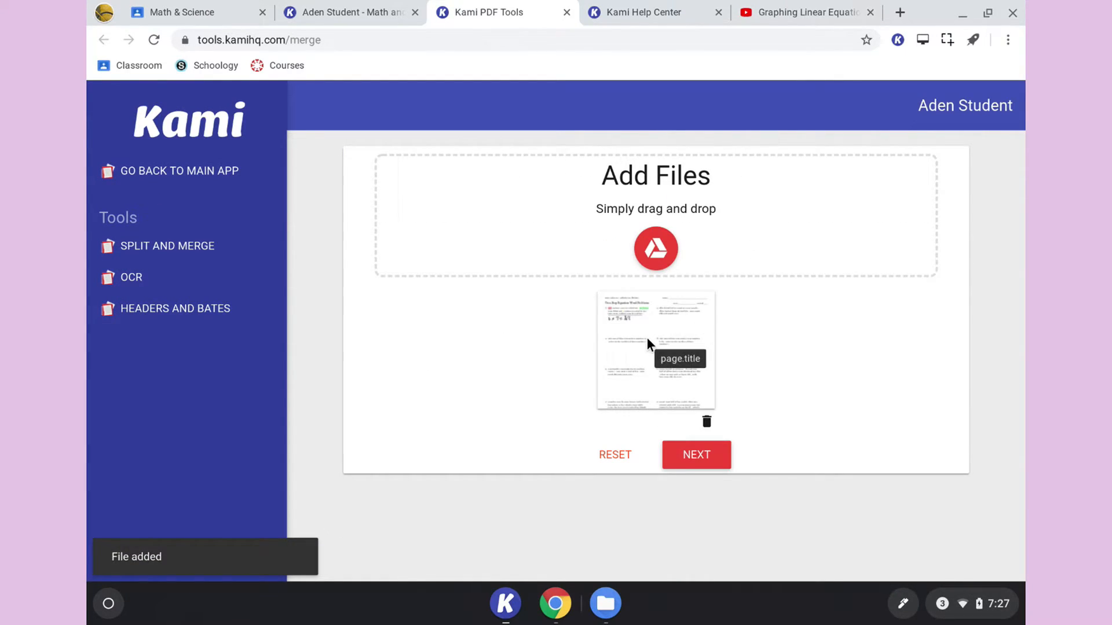
left_click(688, 457)
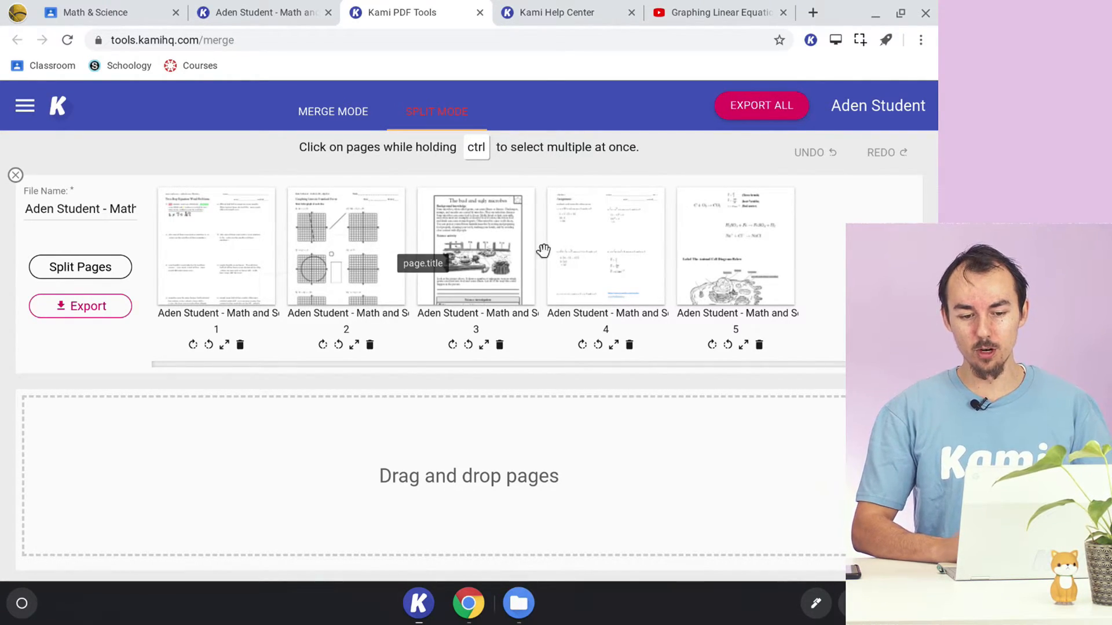
- Delete page 5 from the document and undo the deletion
left_click(741, 247)
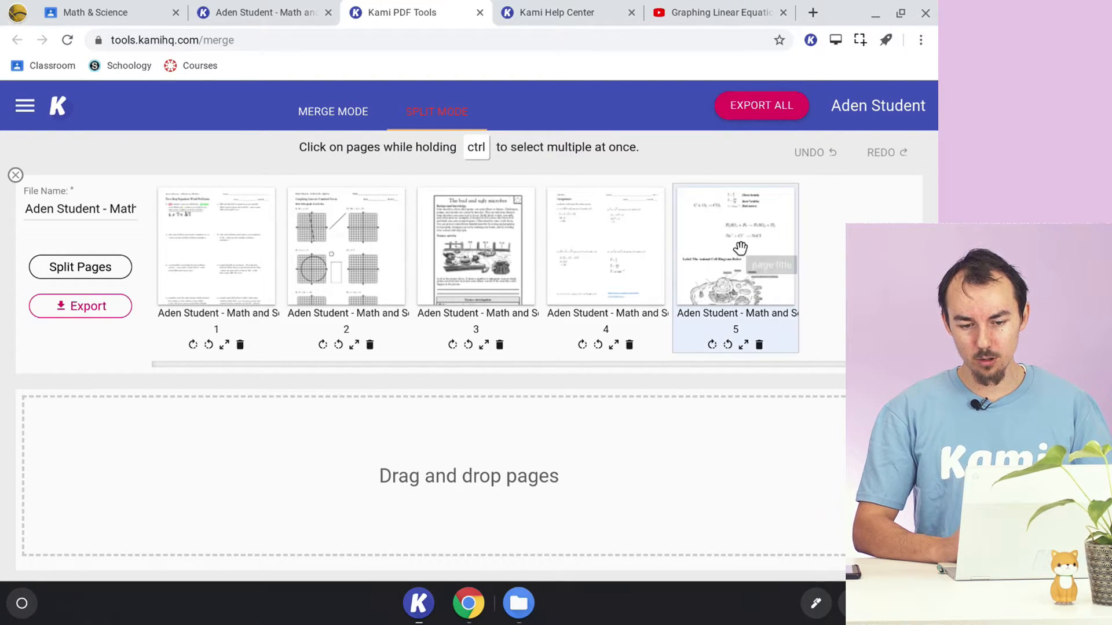
left_click(759, 345)
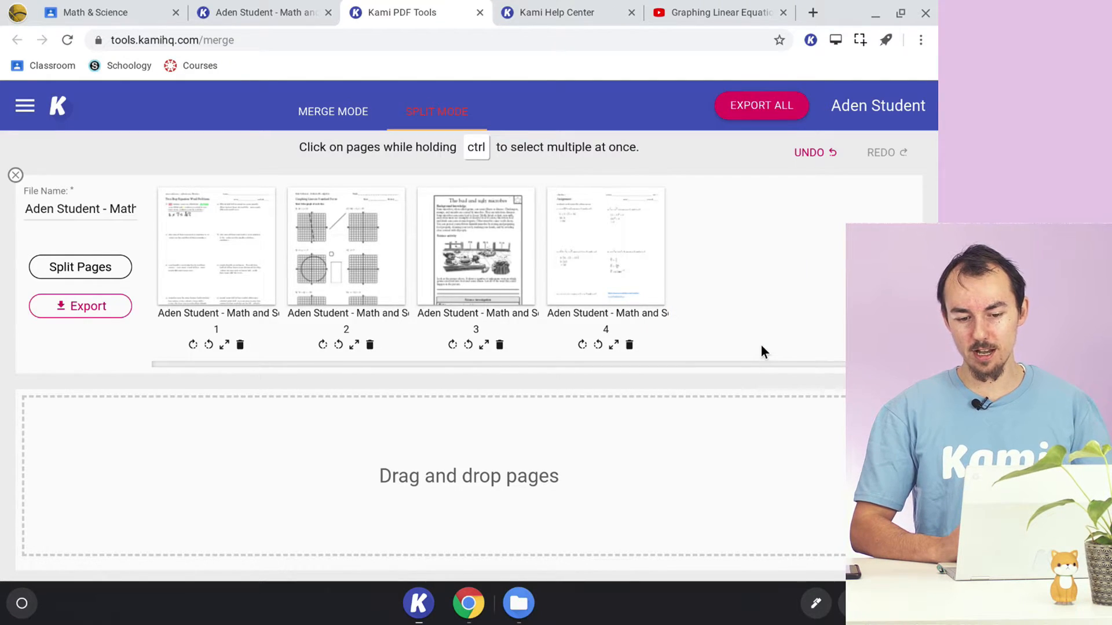
left_click(813, 154)
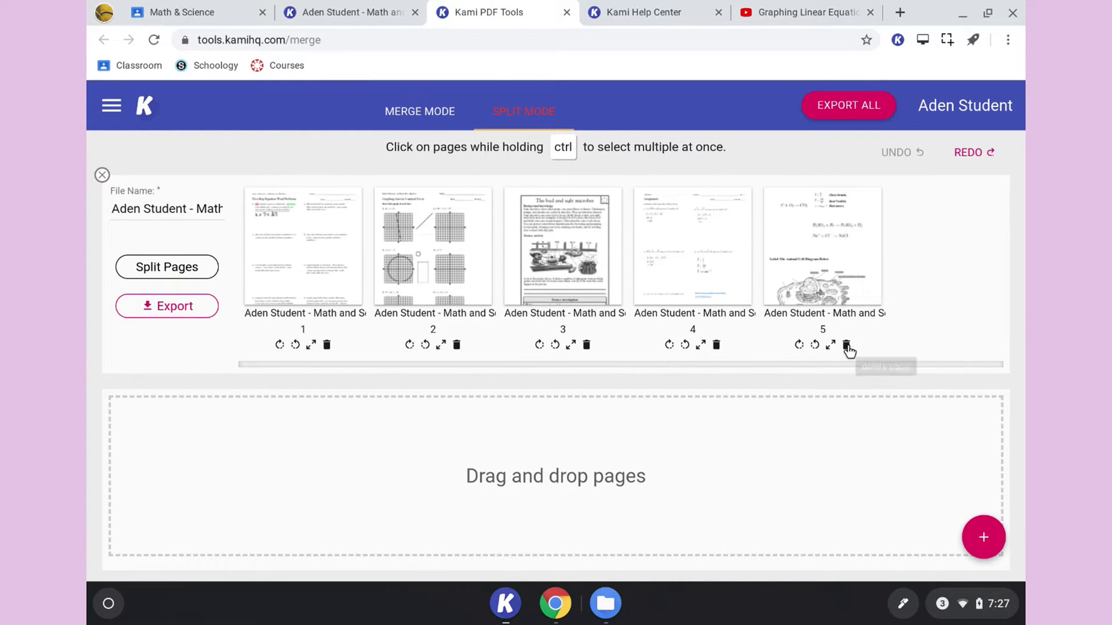
- Move page 5 out of the worksheet into a separate new document and export that document
left_click(832, 232)
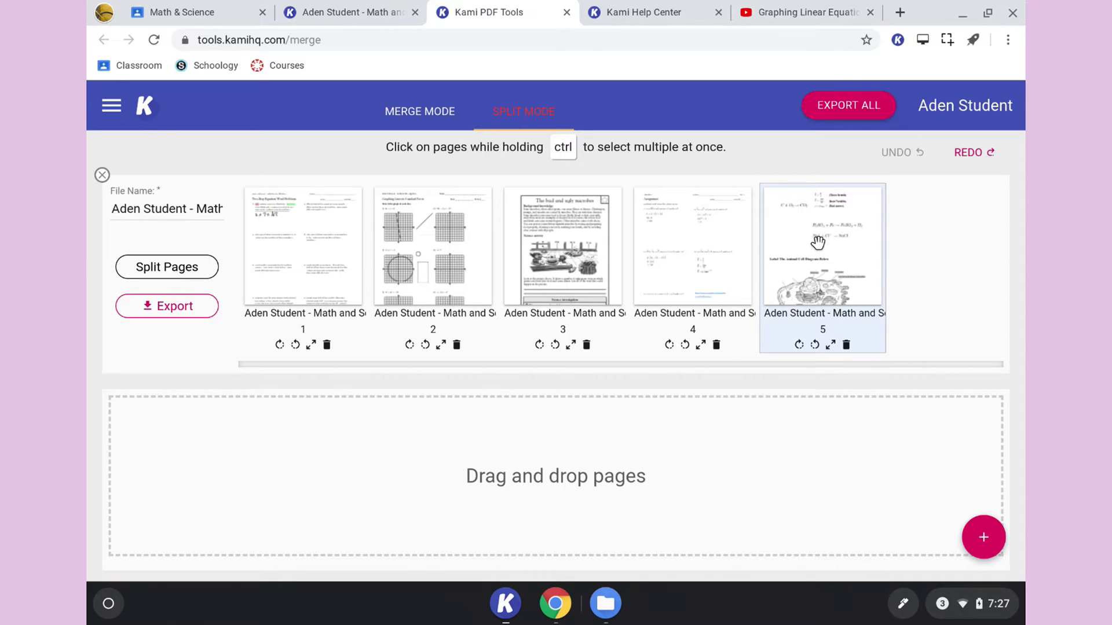
left_click_drag(817, 243, 553, 449)
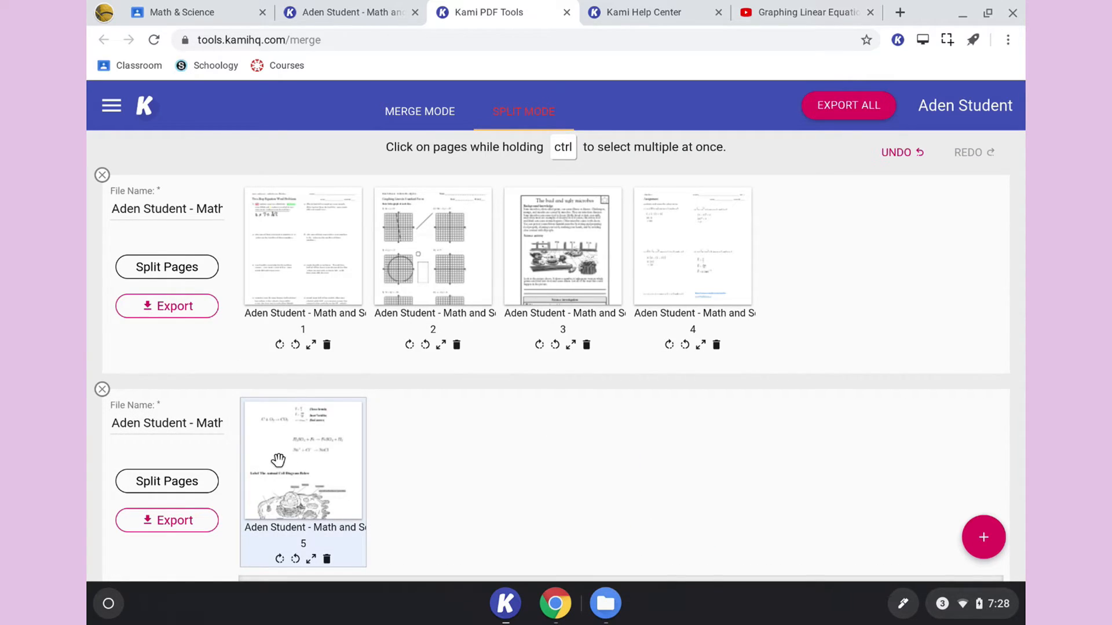
left_click(178, 522)
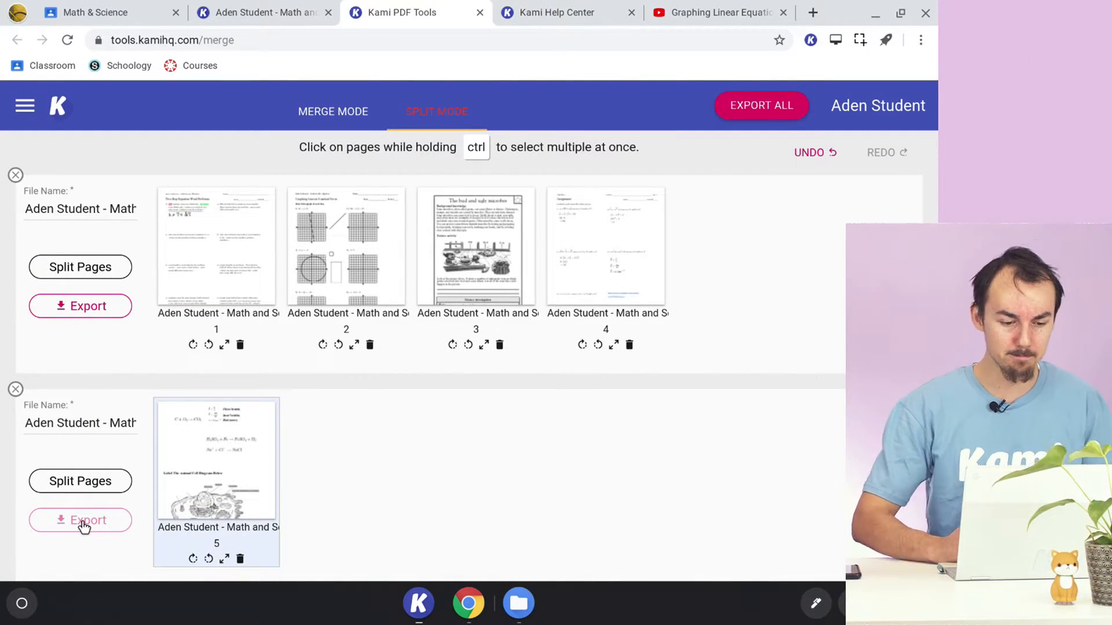
left_click(102, 522)
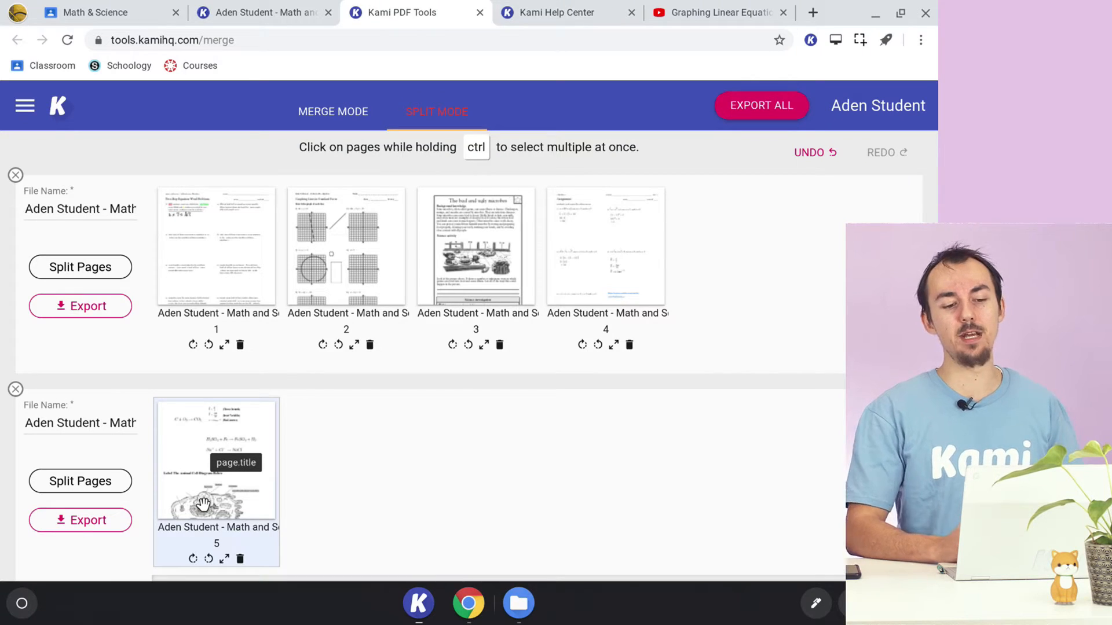
- Switch to merge mode and browse the Google Drive files for a document to add
left_click(326, 112)
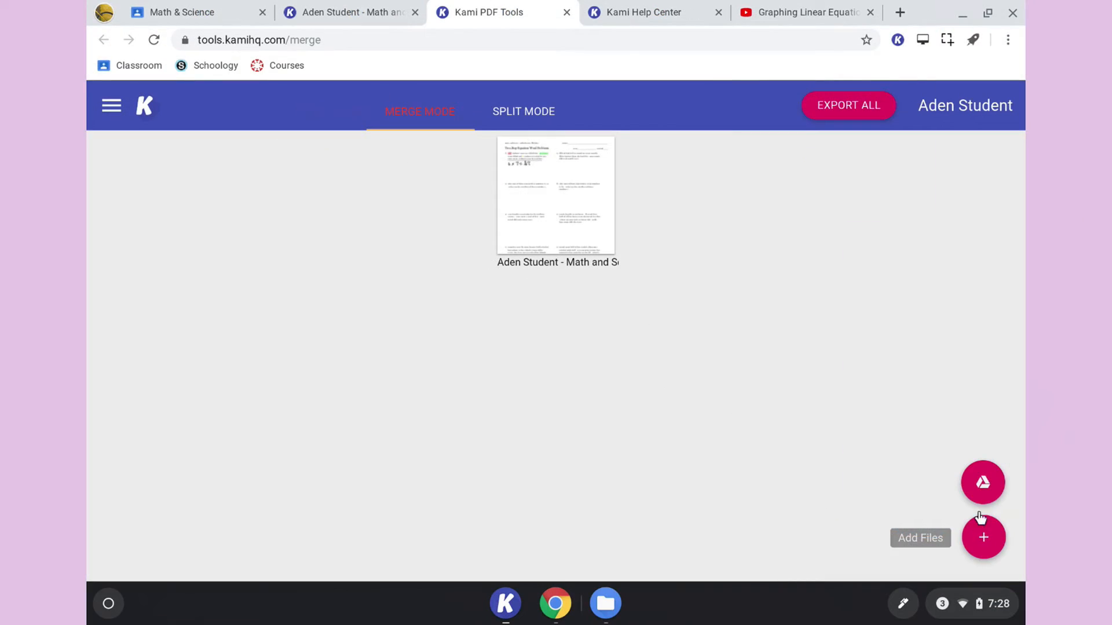
left_click(982, 489)
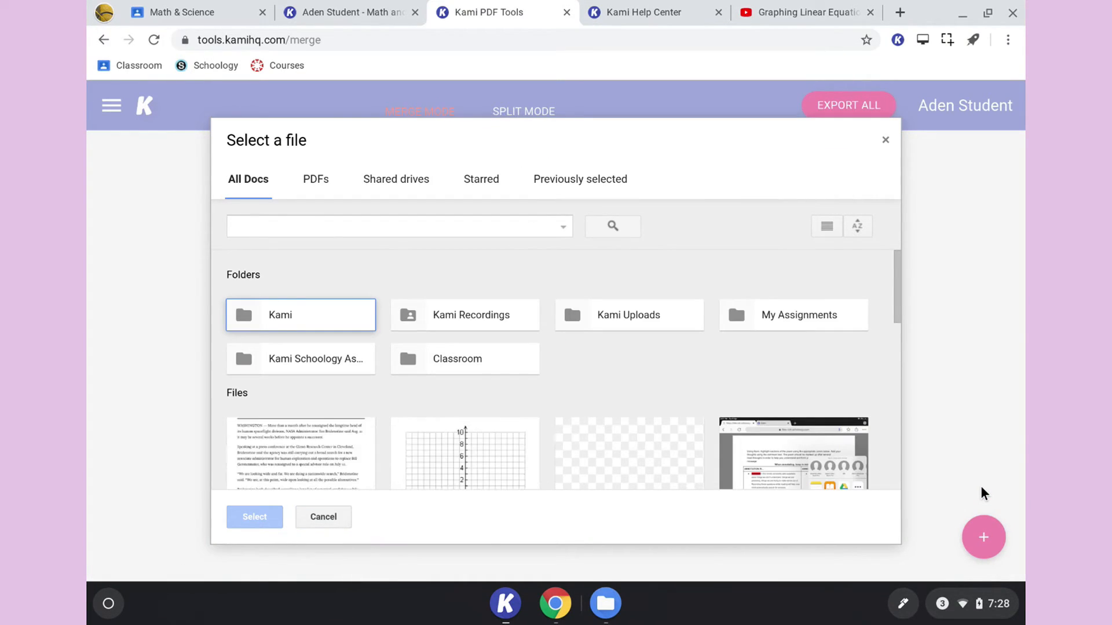
scroll(647, 384, "down", 1)
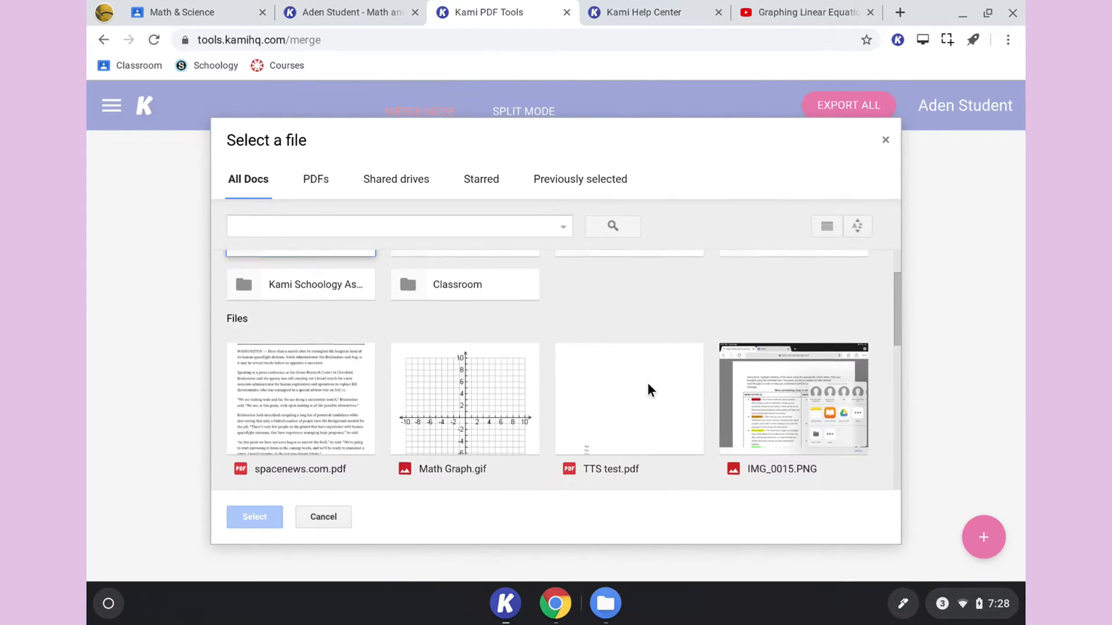
scroll(648, 384, "down", 2)
scroll(647, 383, "down", 2)
scroll(648, 383, "down", 2)
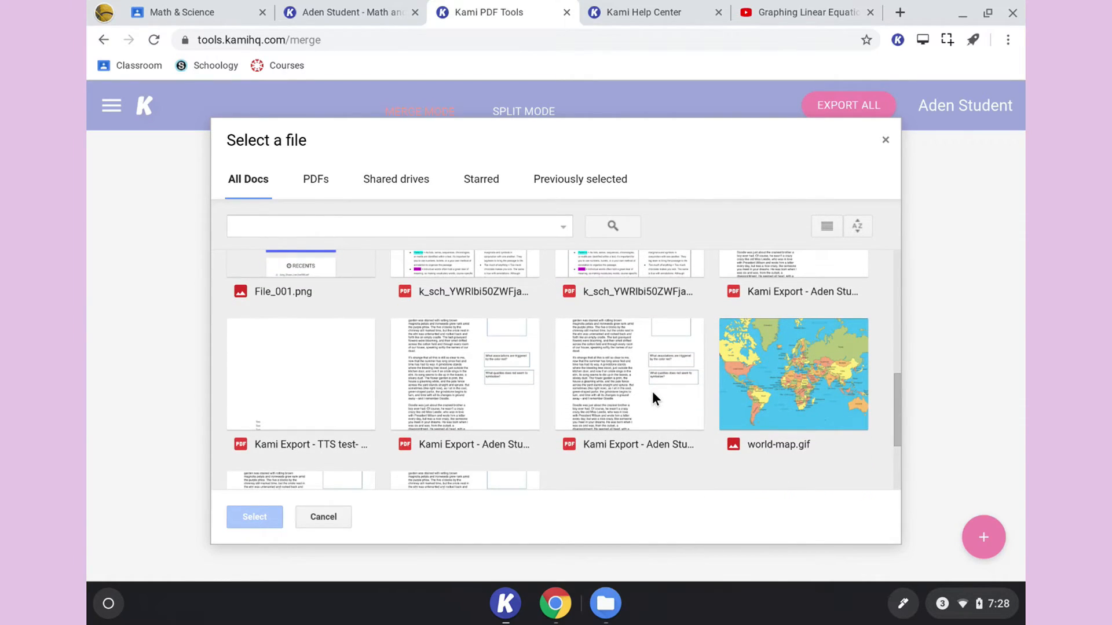
scroll(652, 392, "up", 4)
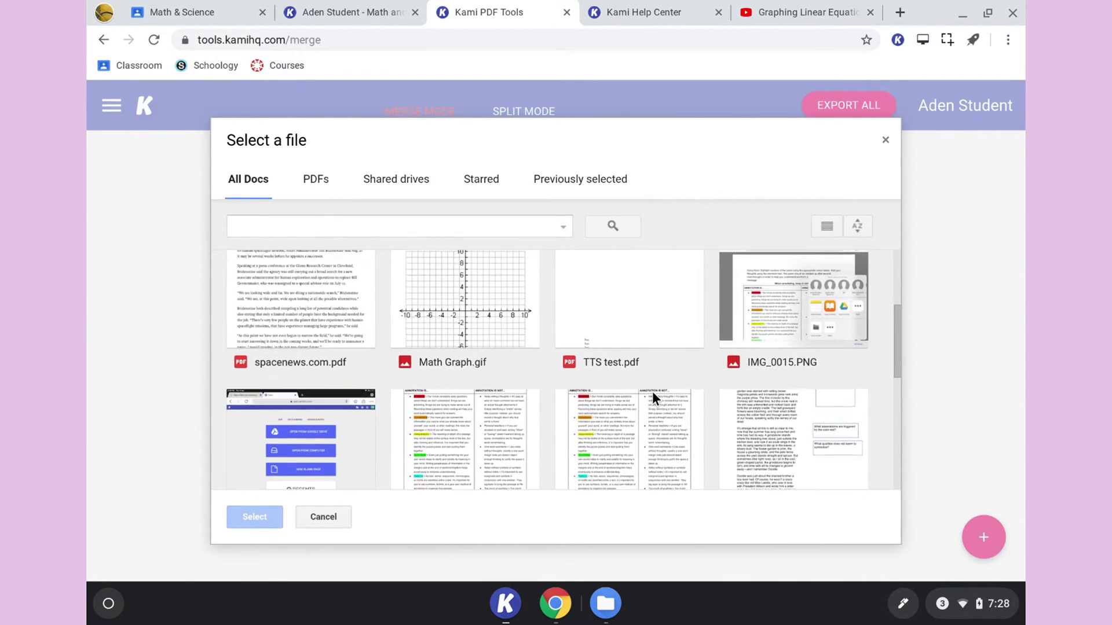
scroll(652, 391, "up", 1)
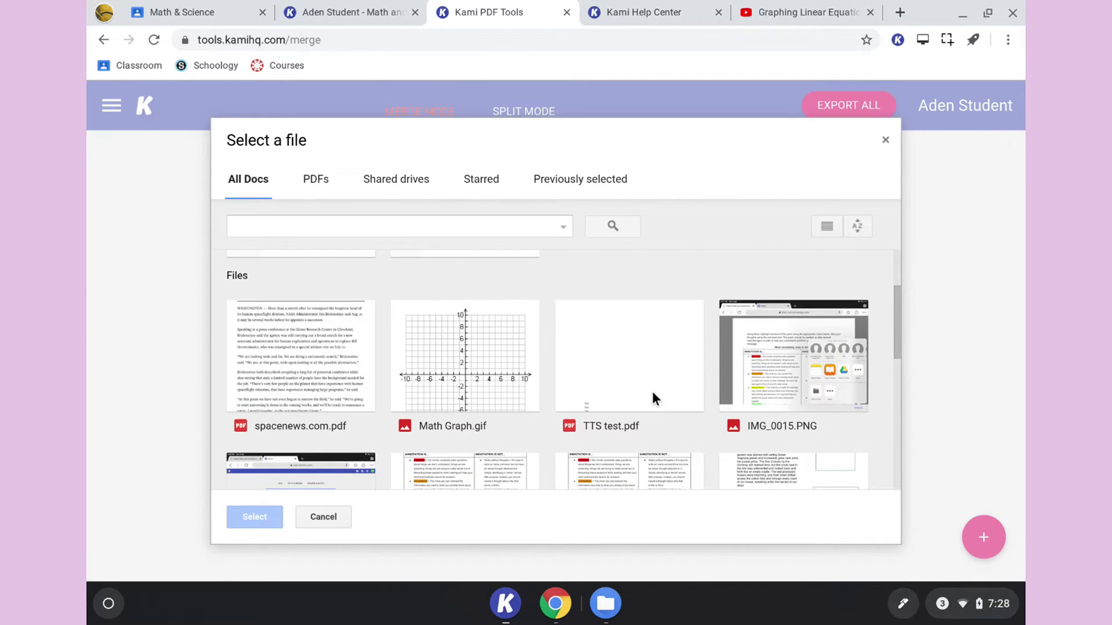
scroll(652, 391, "down", 1)
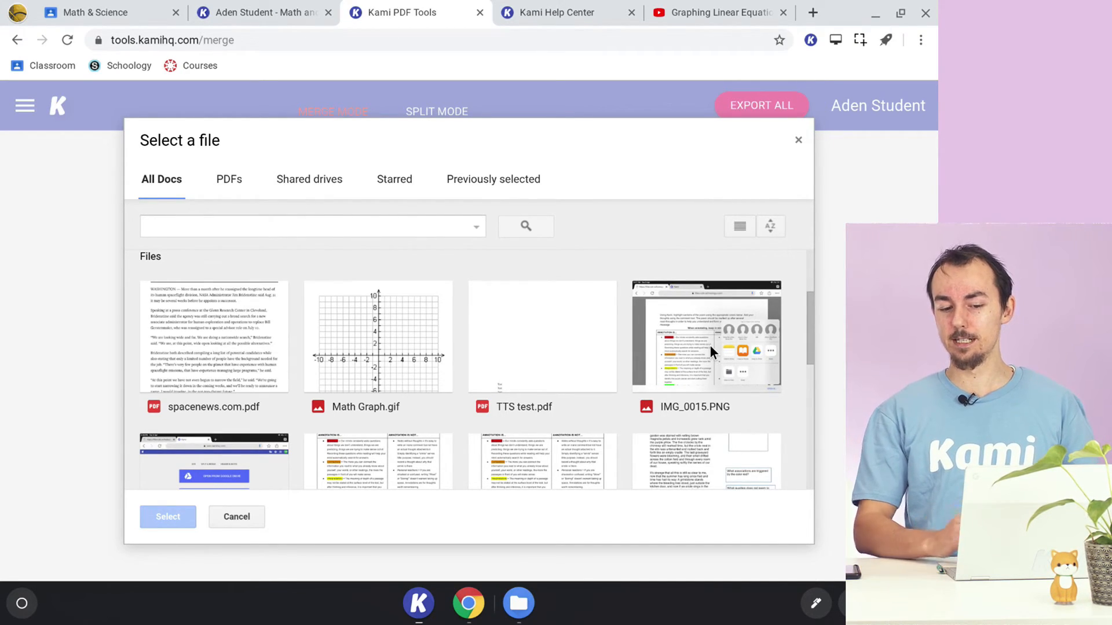
scroll(709, 345, "down", 7)
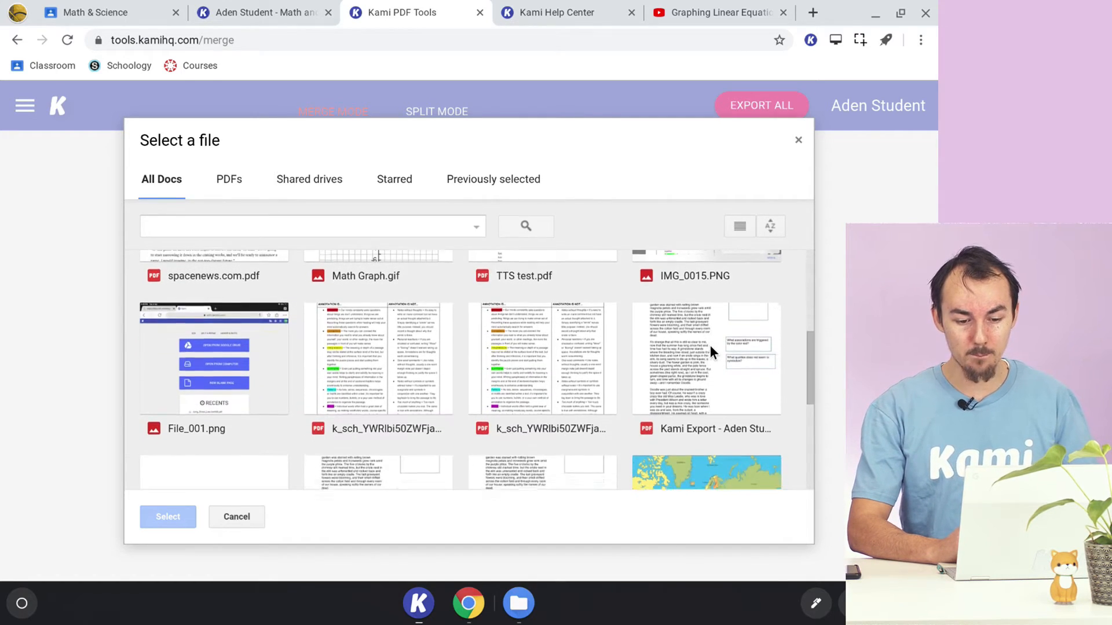
scroll(395, 372, "up", 8)
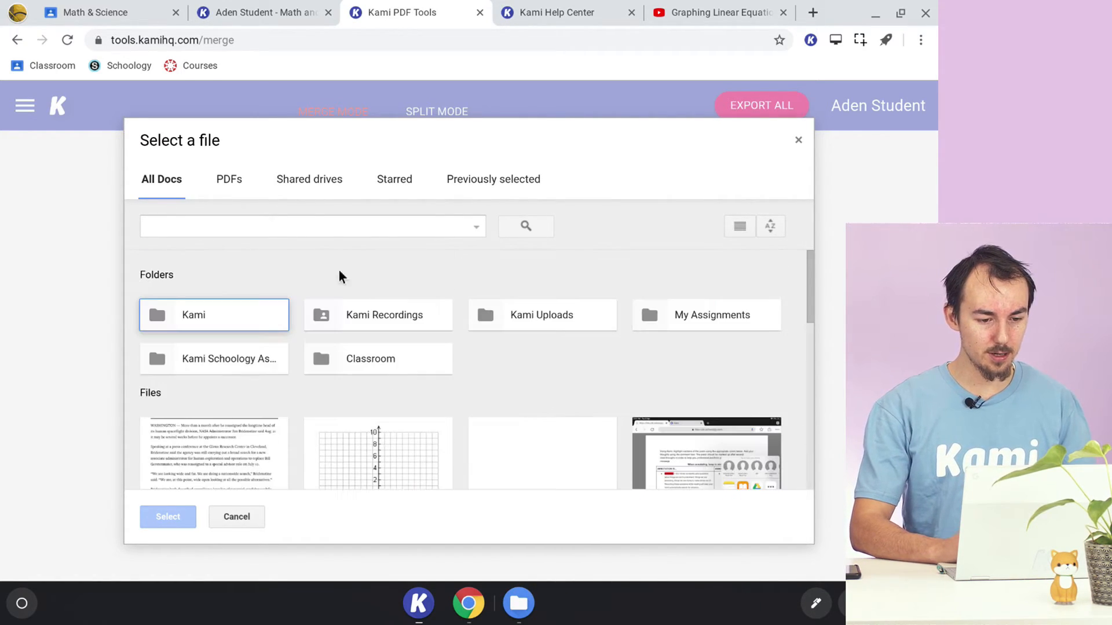
- Search the Drive files for "doc", look through the matches, clear the search and cancel the file selection
left_click(311, 227)
type("doc")
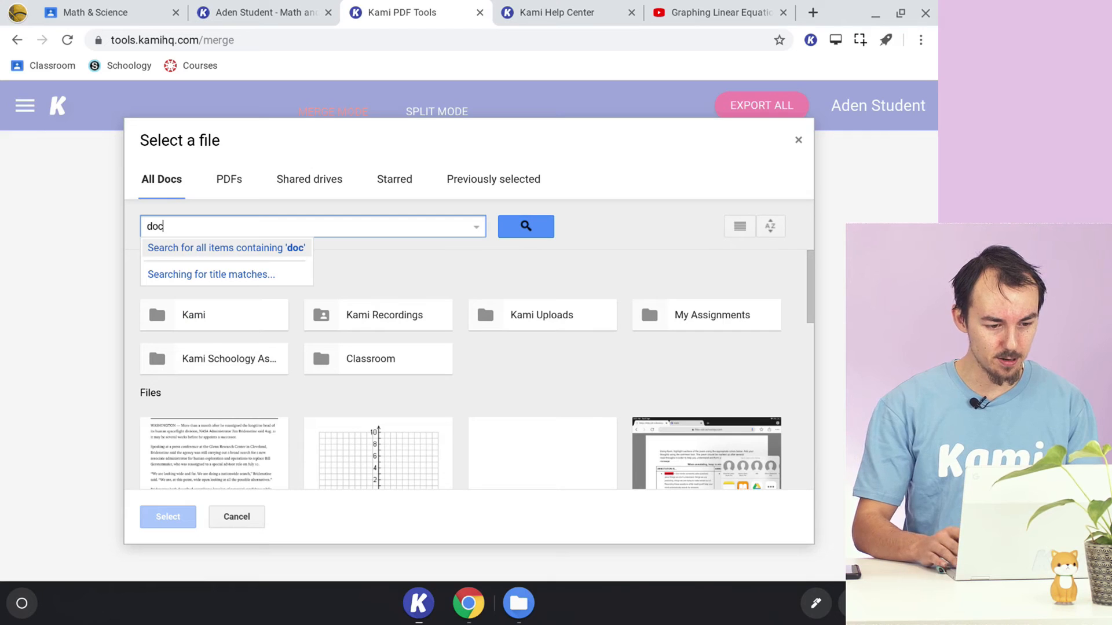
key("Return")
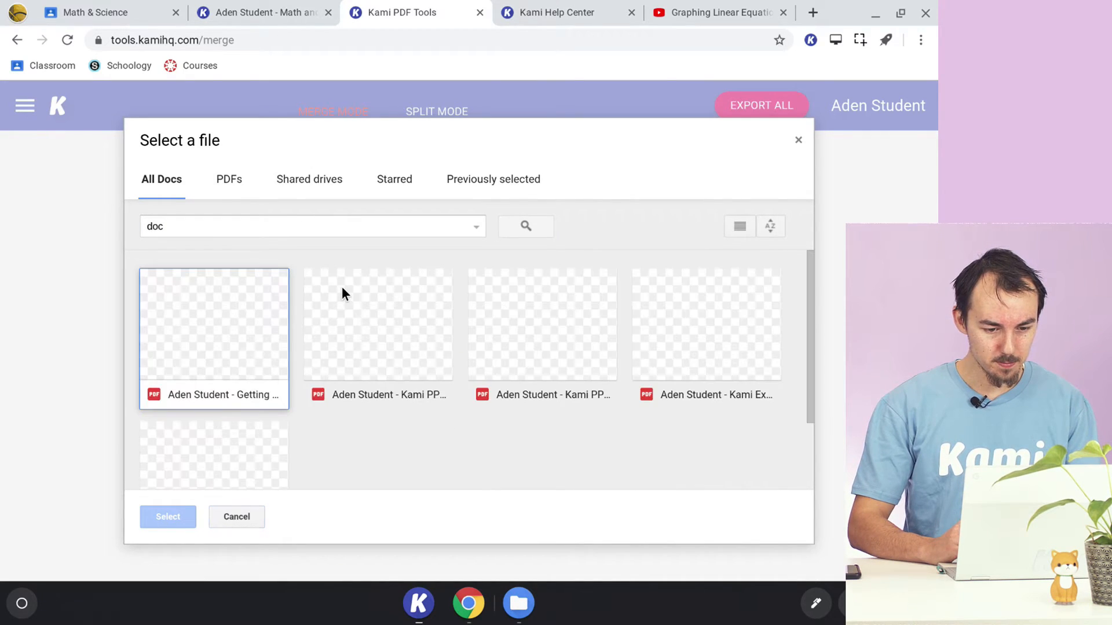
scroll(342, 286, "down", 2)
scroll(341, 287, "up", 2)
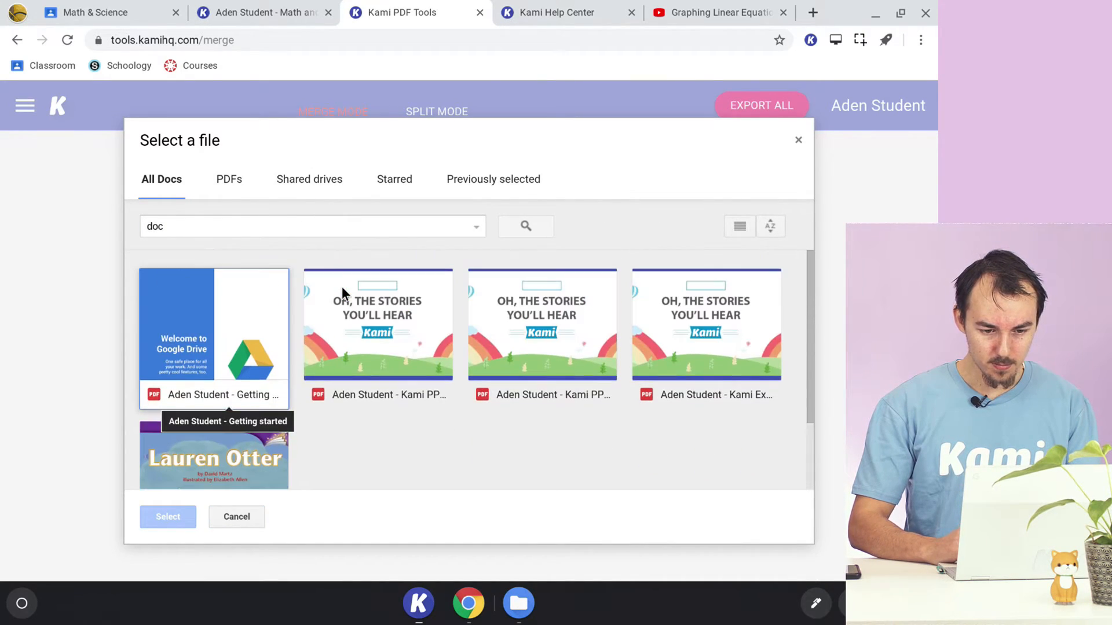
left_click(255, 226)
key("BackSpace")
key("BackSpace")
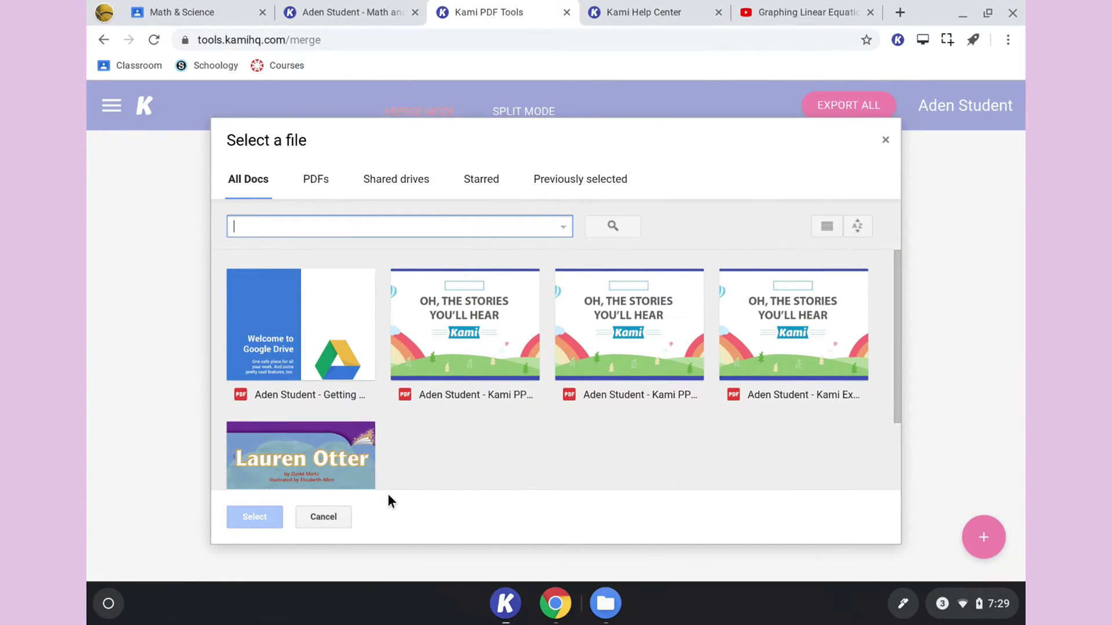
left_click(322, 515)
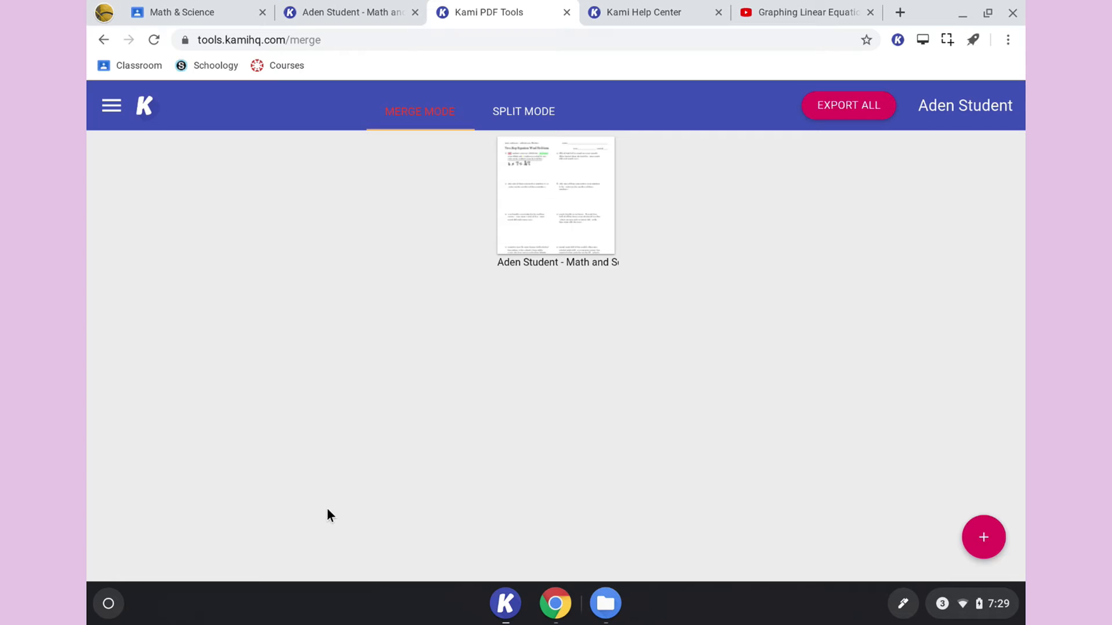
- Add the second k_sch PDF from Google Drive to the merge list
mouse_move(983, 537)
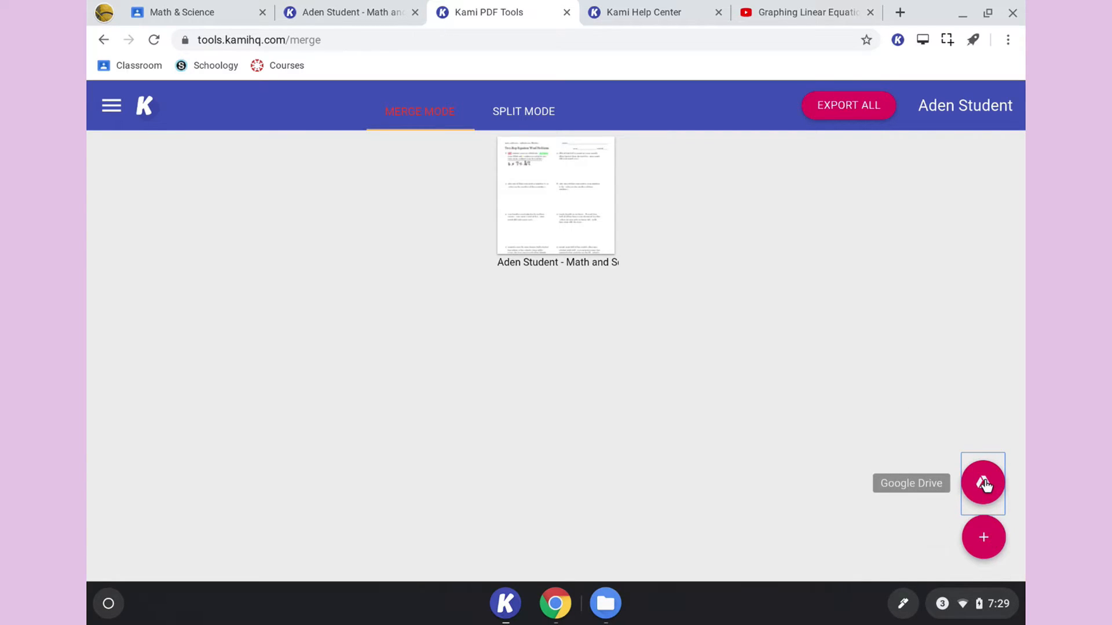
left_click(984, 483)
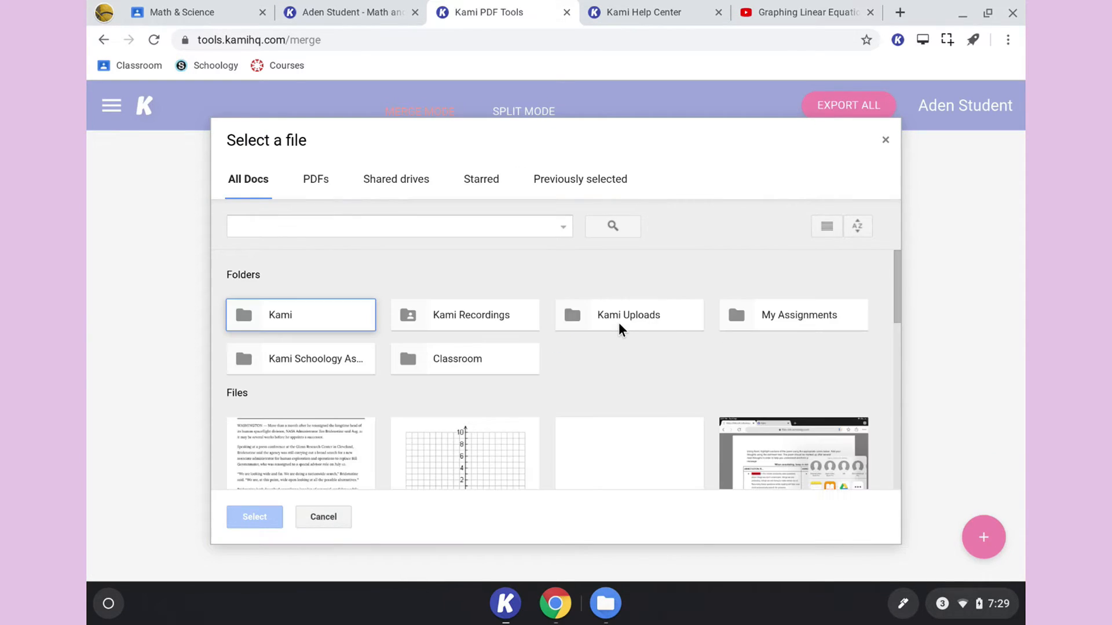
scroll(619, 324, "down", 3)
scroll(618, 322, "down", 1)
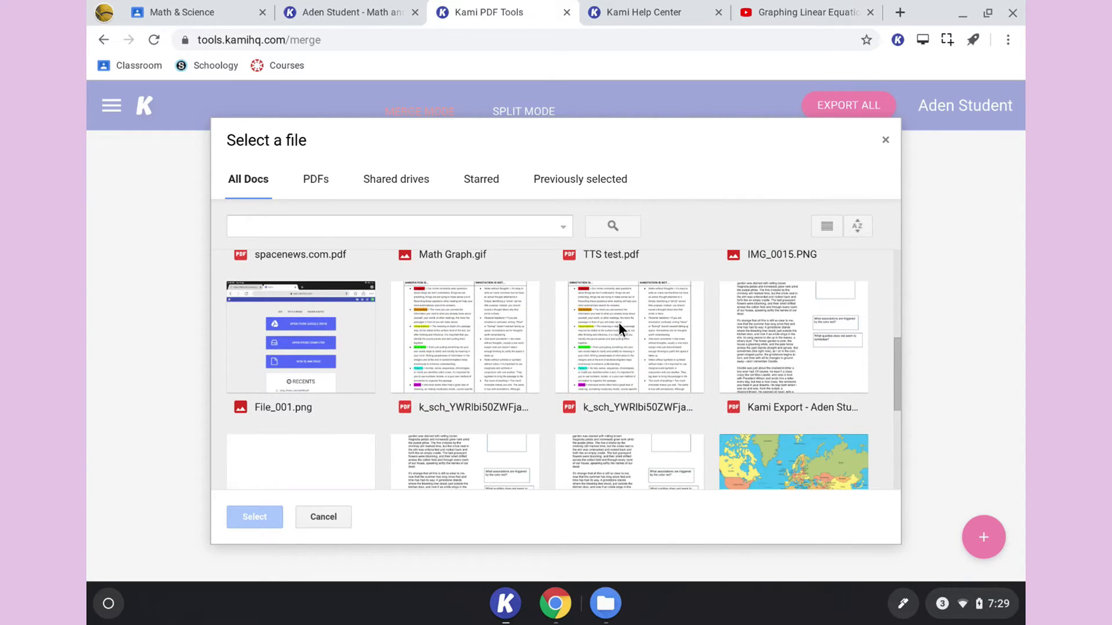
double_click(624, 329)
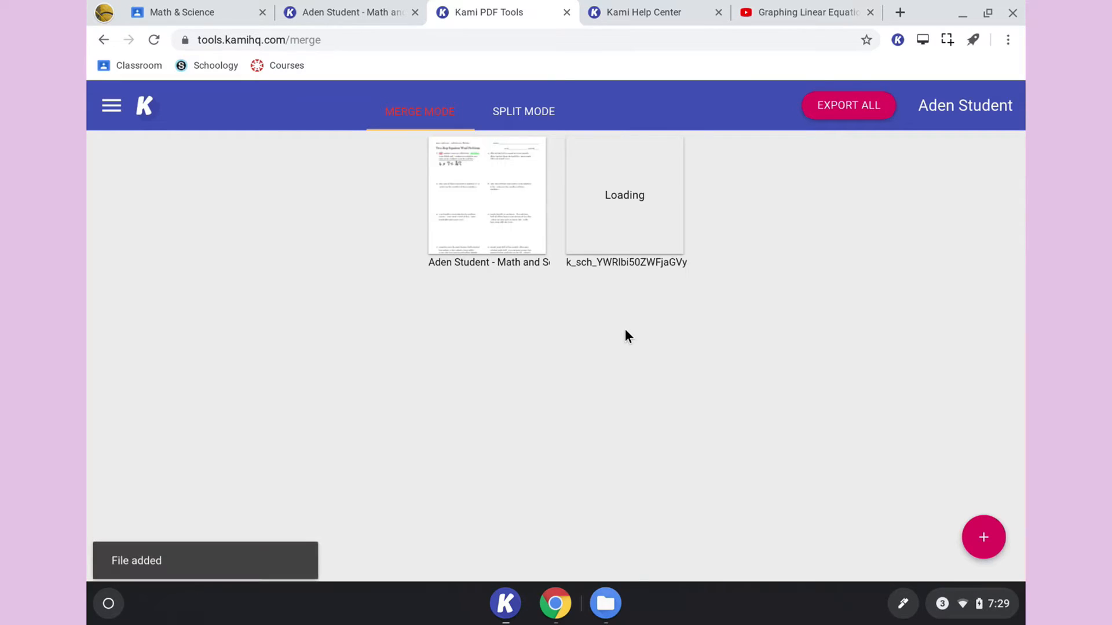
- Switch to split mode and move page 1 of the k_sch PDF to the start of the four-page worksheet
left_click(499, 116)
scroll(455, 382, "down", 1)
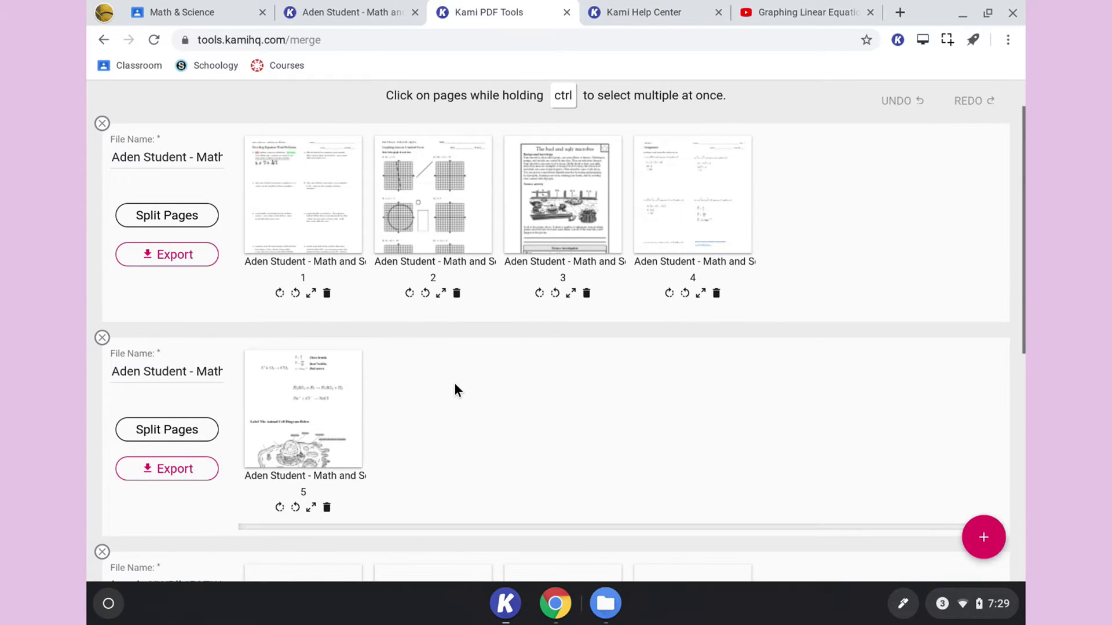
scroll(454, 382, "down", 4)
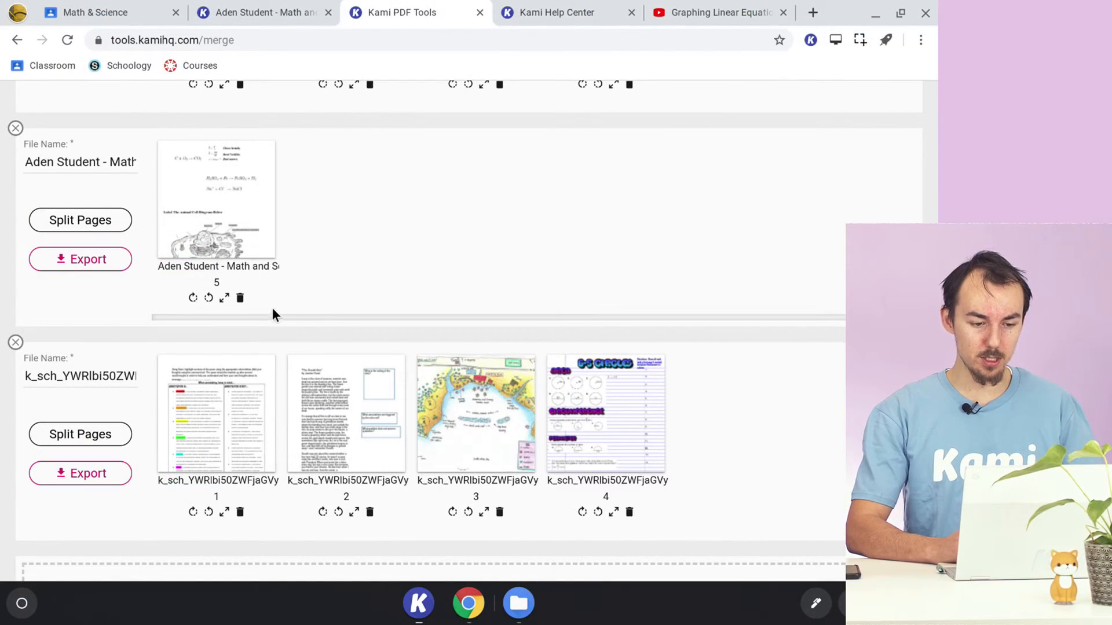
left_click_drag(251, 432, 331, 159)
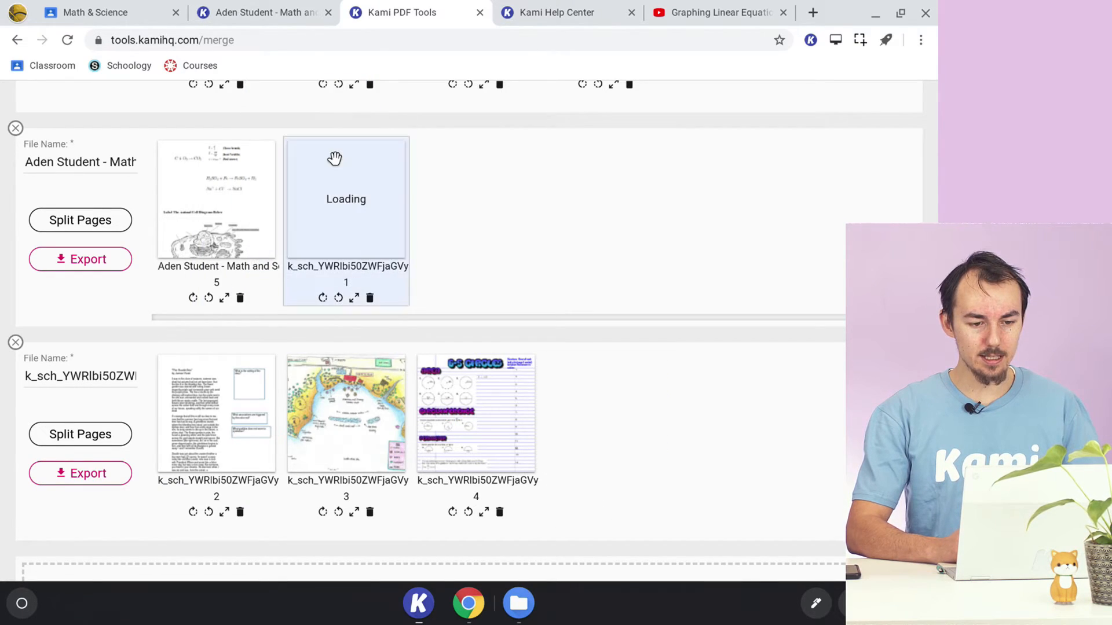
scroll(336, 163, "up", 5)
left_click_drag(371, 487, 233, 261)
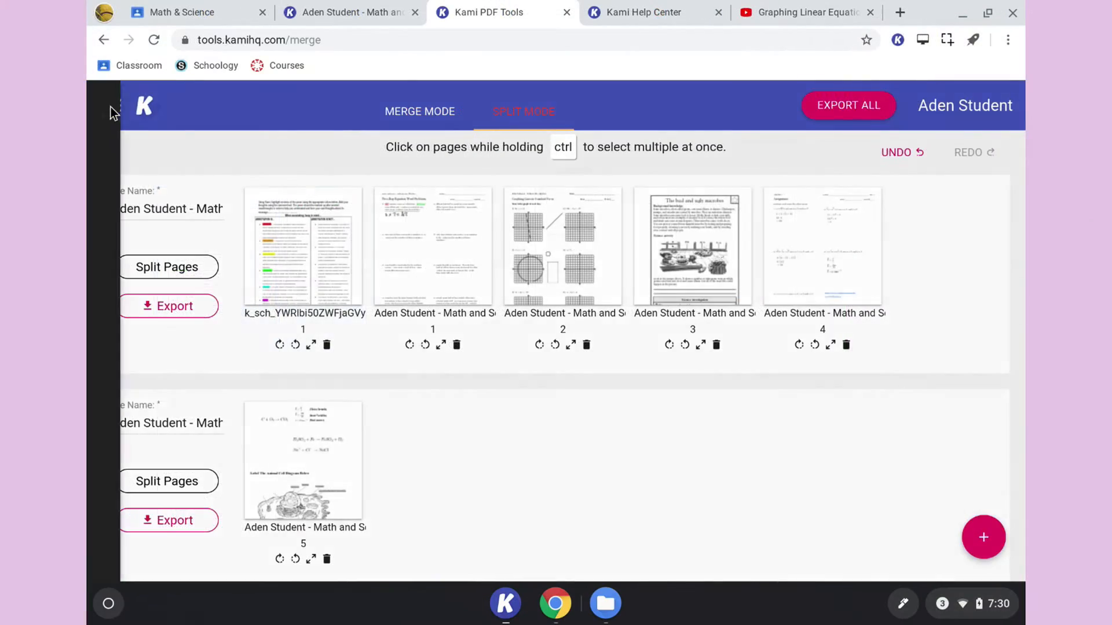
- Open the OCR tool, add a Kami Export PDF from Google Drive and continue to the next stage
left_click(24, 109)
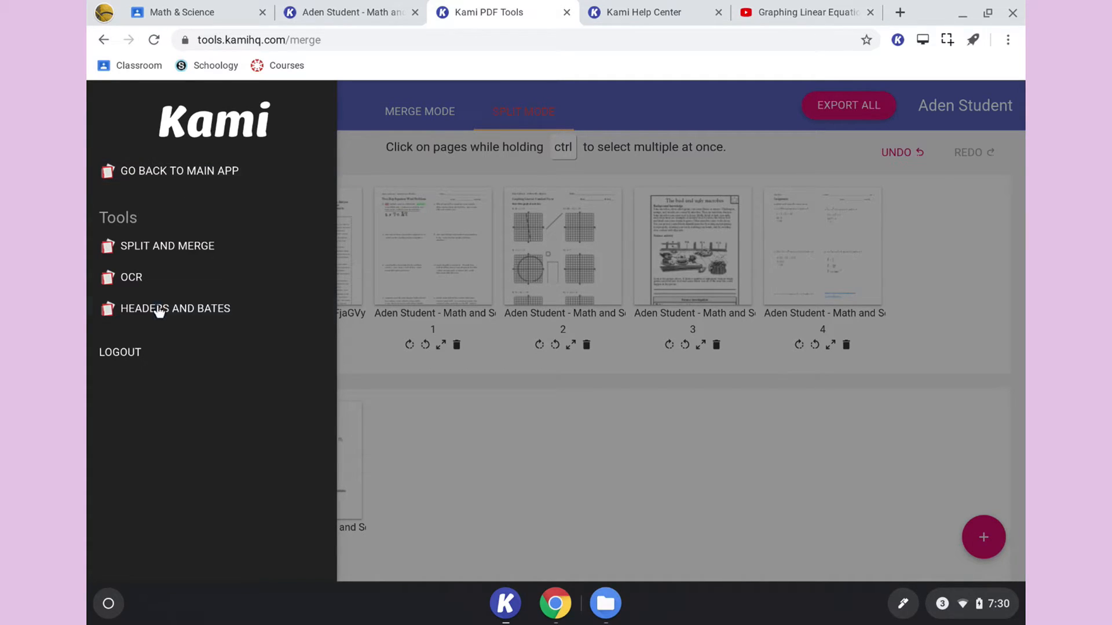
left_click(165, 280)
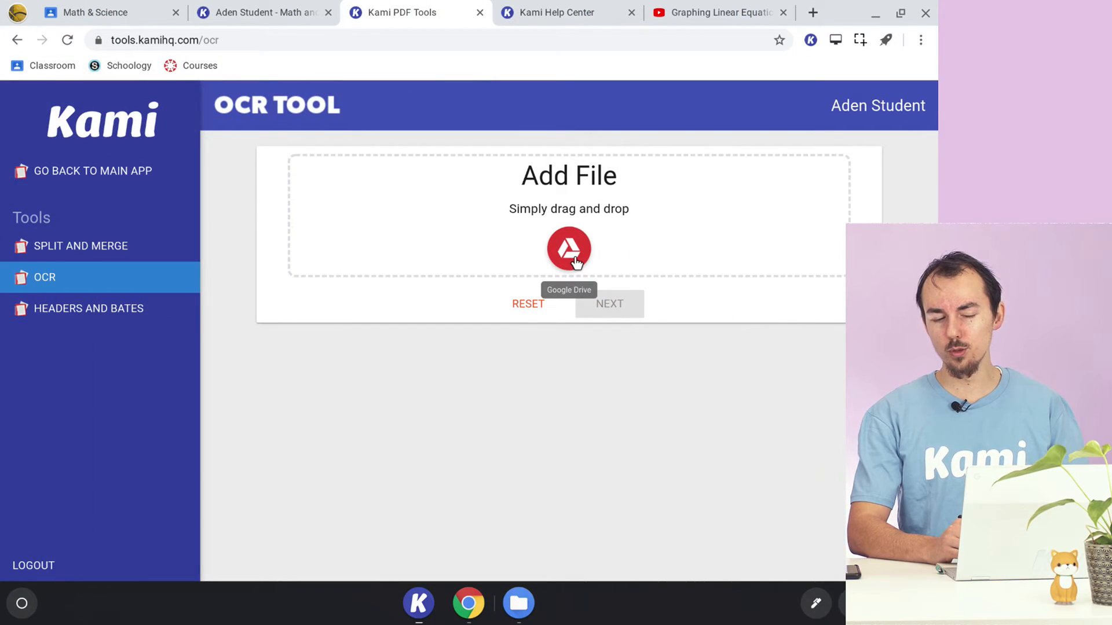
left_click(574, 260)
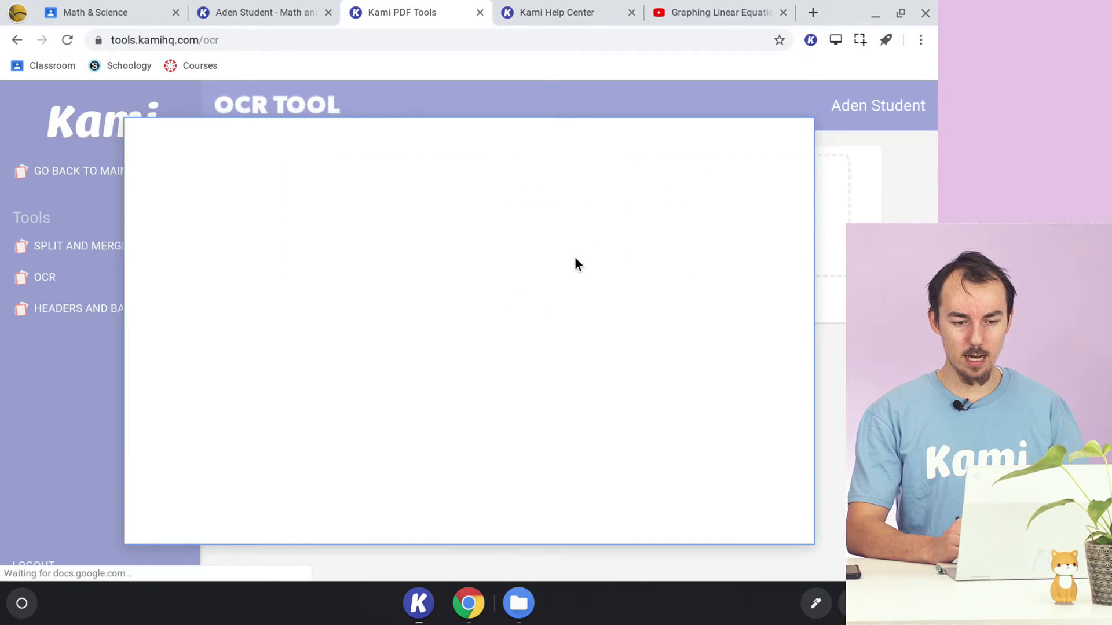
scroll(439, 324, "down", 4)
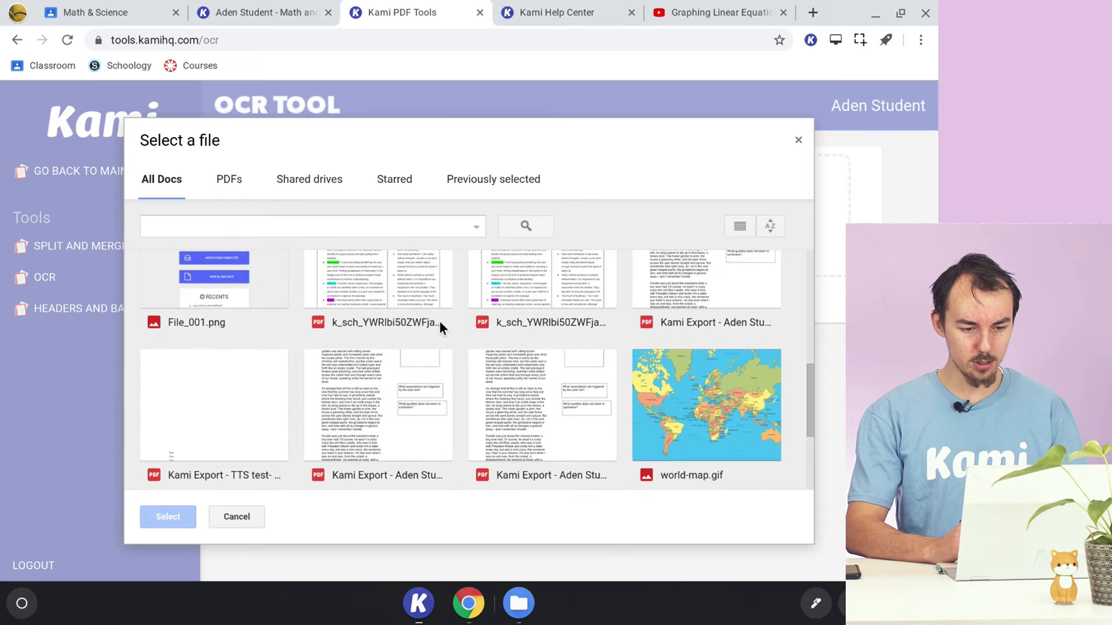
scroll(439, 328, "down", 3)
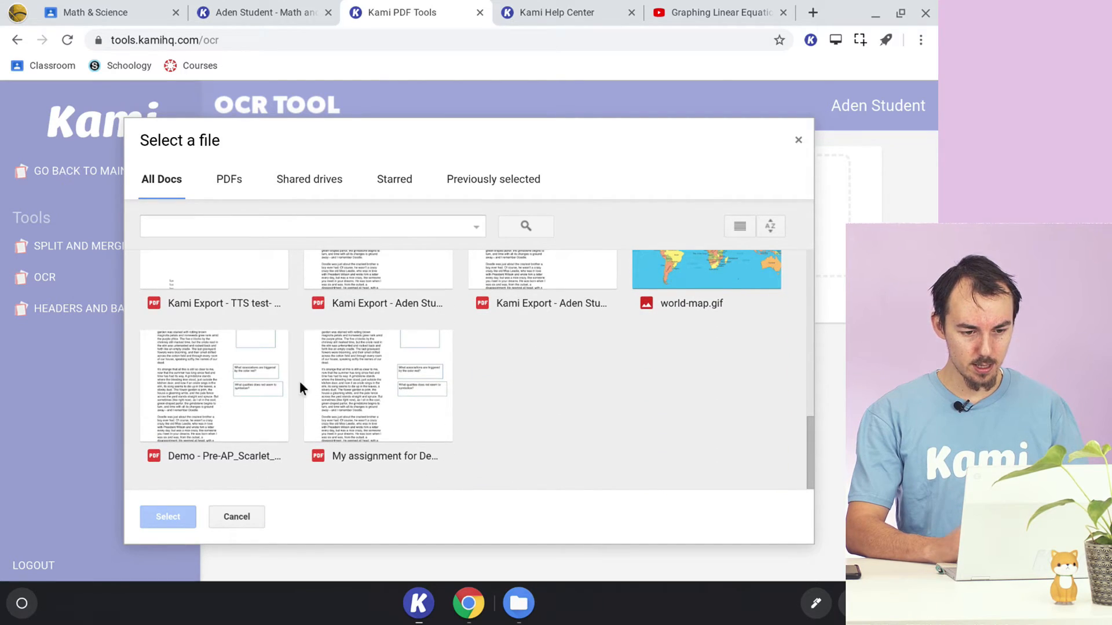
scroll(621, 371, "up", 5)
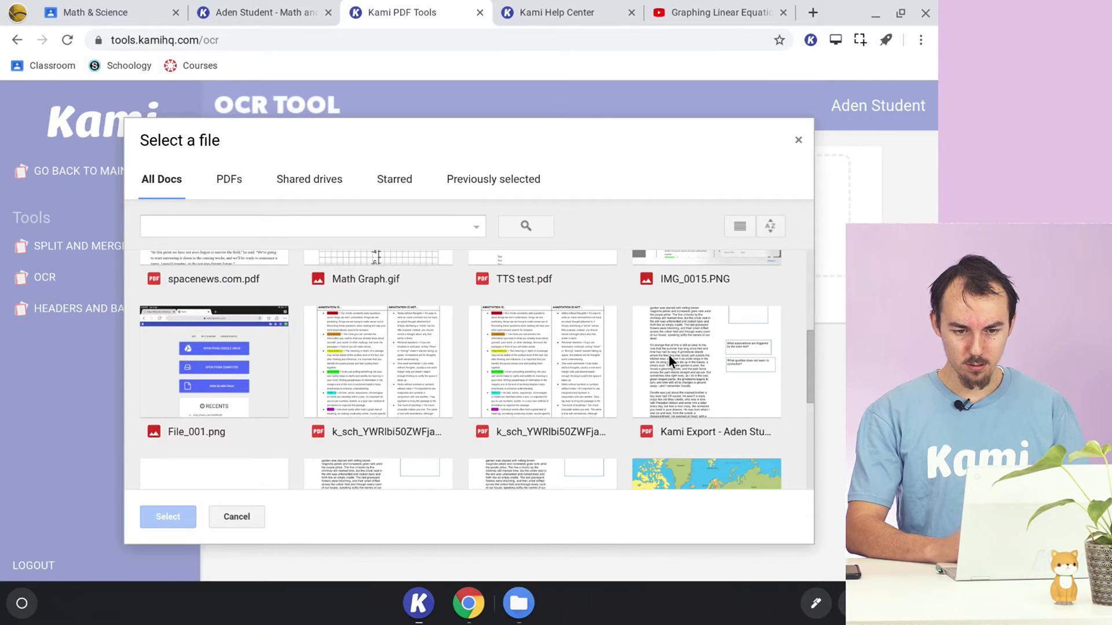
double_click(707, 359)
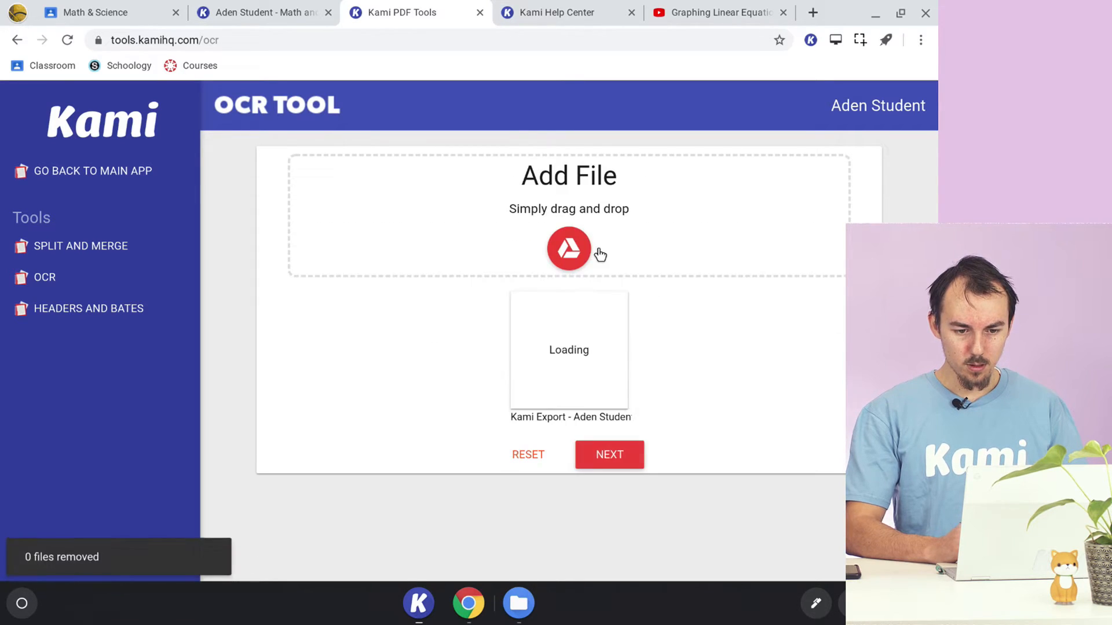
left_click(604, 457)
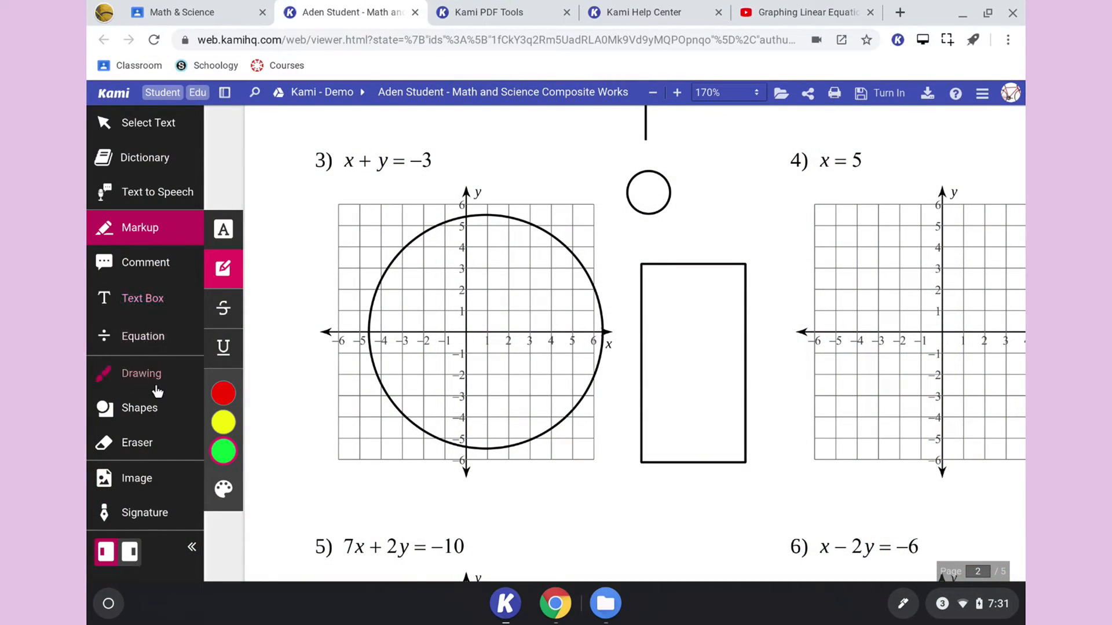
- Draw a large black rectangle with the fill setting across problems 3 and 4 on page 2
left_click(148, 414)
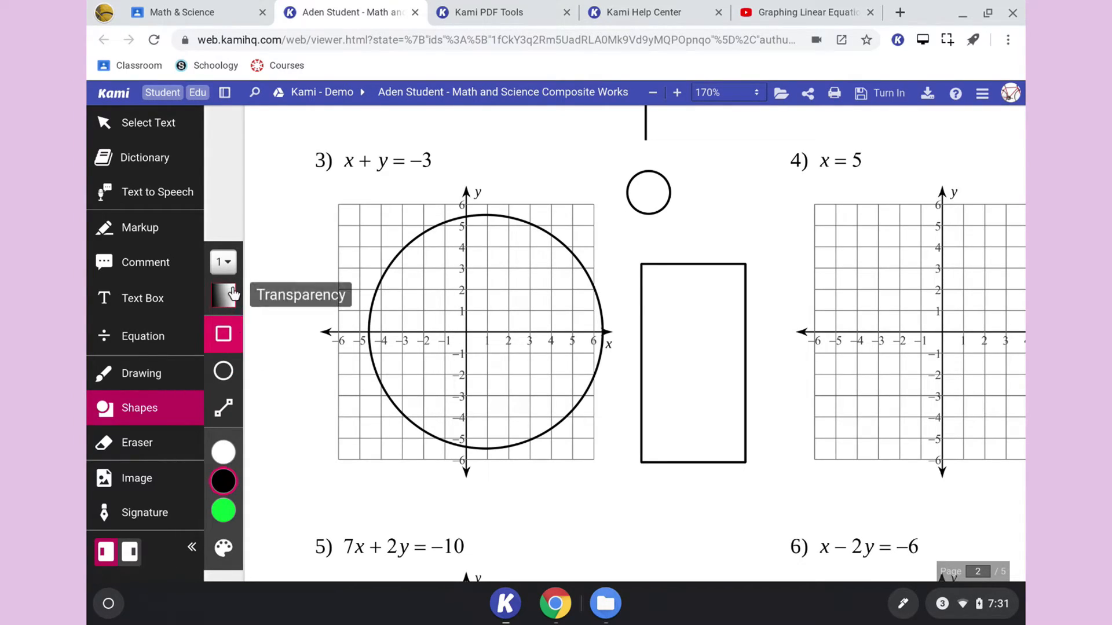
left_click(223, 262)
left_click(275, 270)
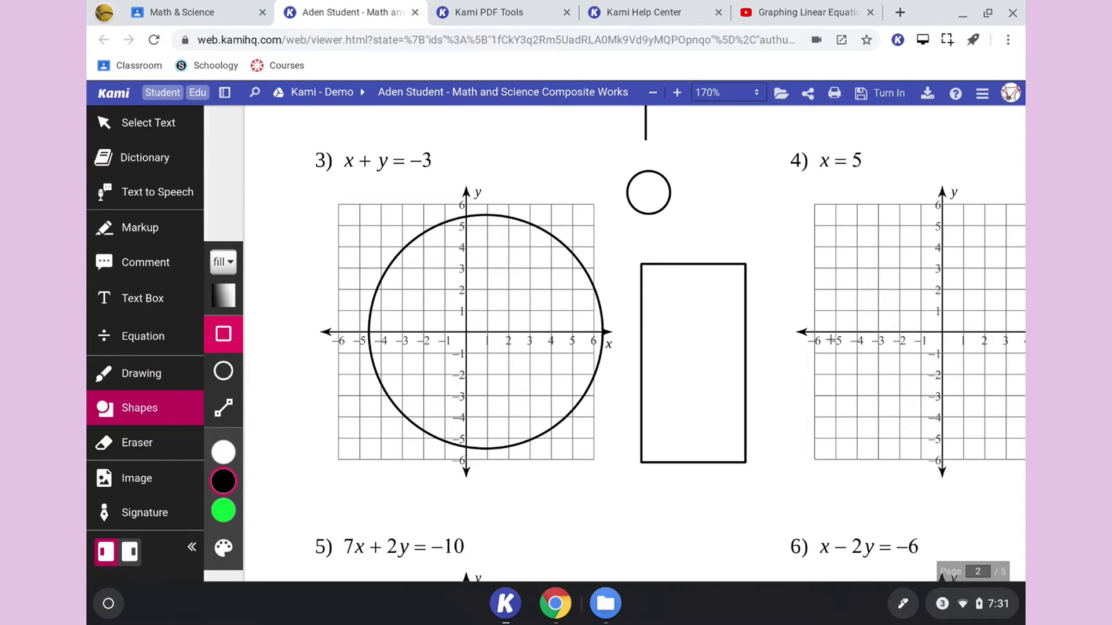
left_click_drag(868, 372, 275, 179)
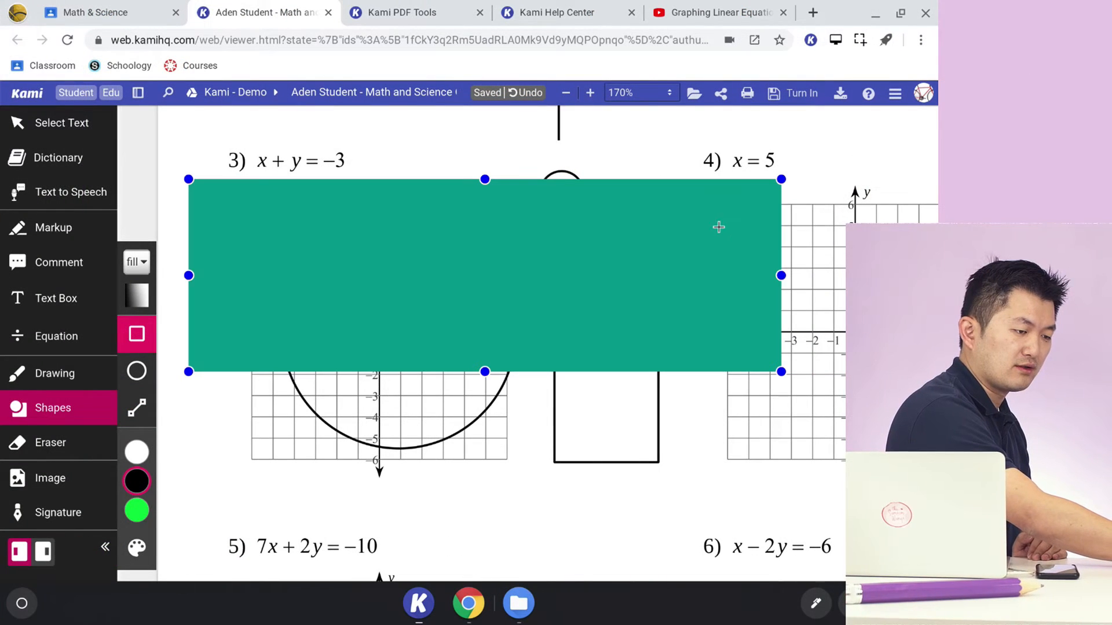
- Delete the large filled rectangle covering problems 3 and 4
mouse_move(792, 216)
mouse_move(769, 199)
left_click(865, 162)
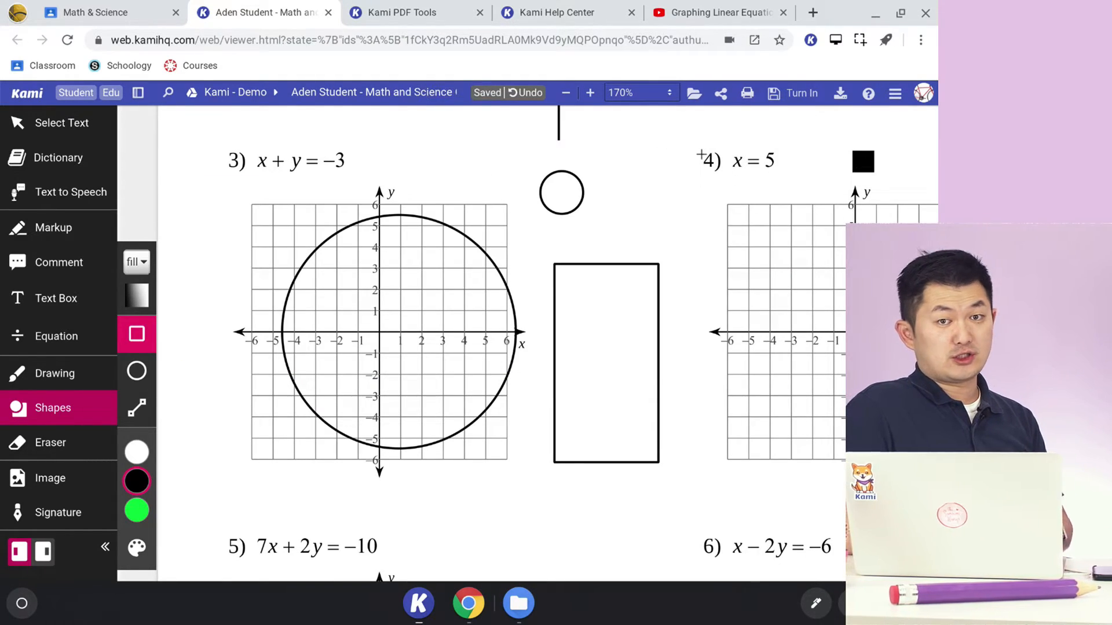
- Cover the "Kuta Software - Infinite Pre-Algebra" heading on page 2 with a white filled rectangle
scroll(502, 362, "up", 1)
scroll(502, 362, "up", 10)
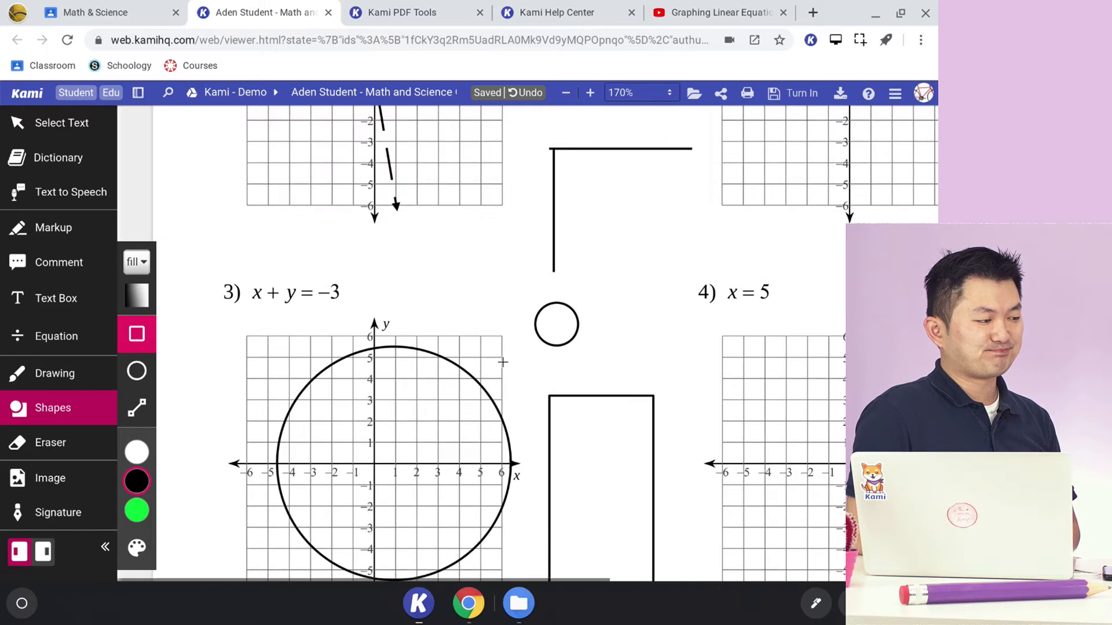
scroll(505, 369, "down", 3)
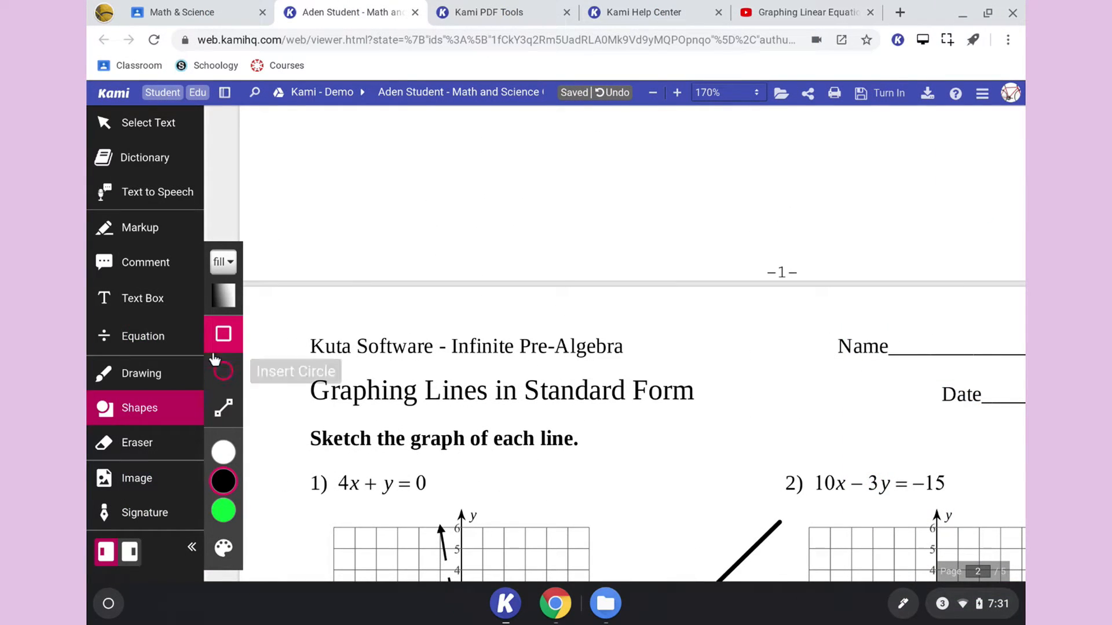
left_click(224, 452)
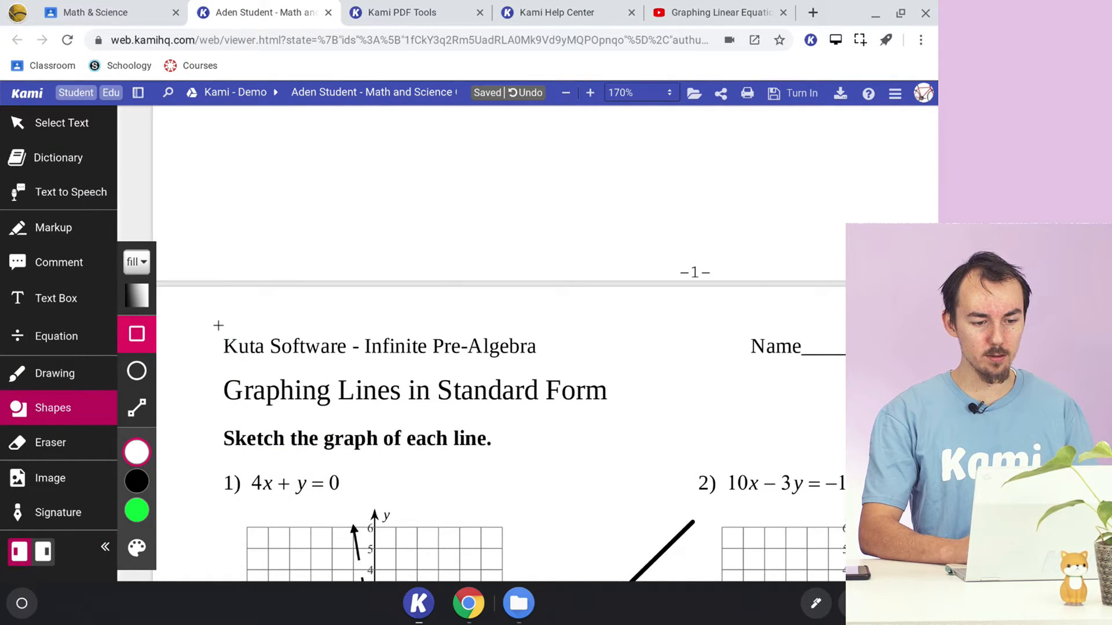
left_click_drag(283, 345, 563, 363)
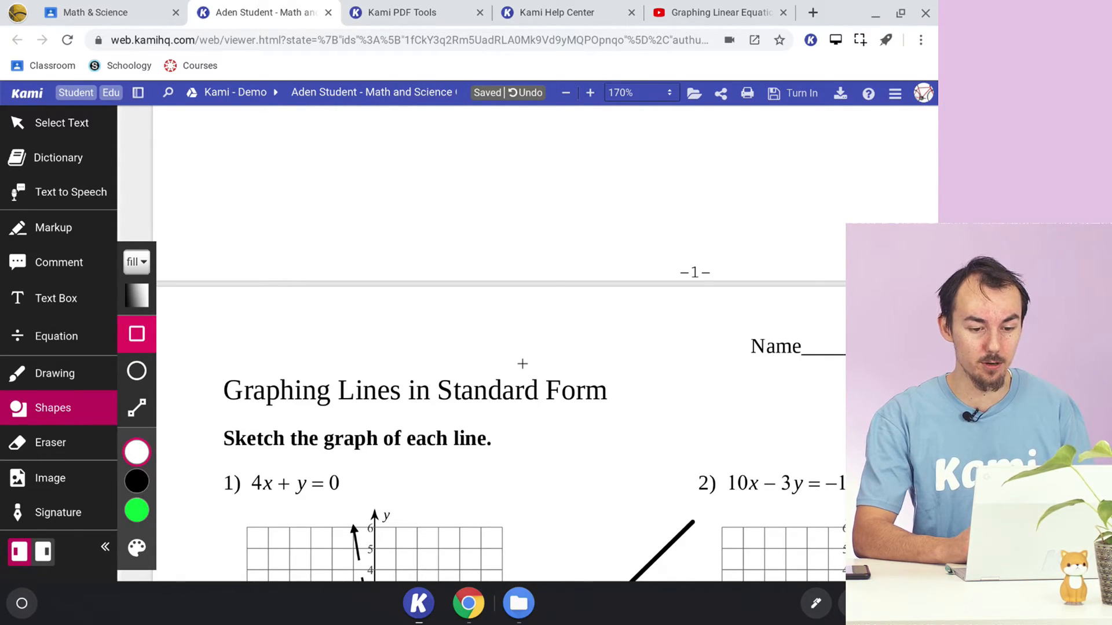
left_click(507, 351)
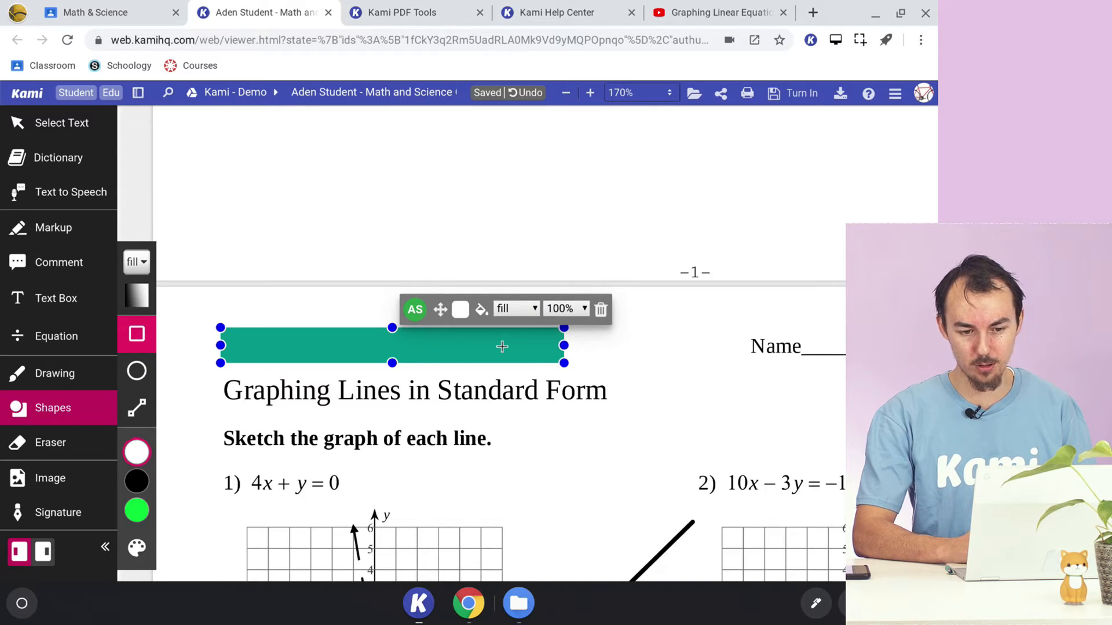
left_click(601, 309)
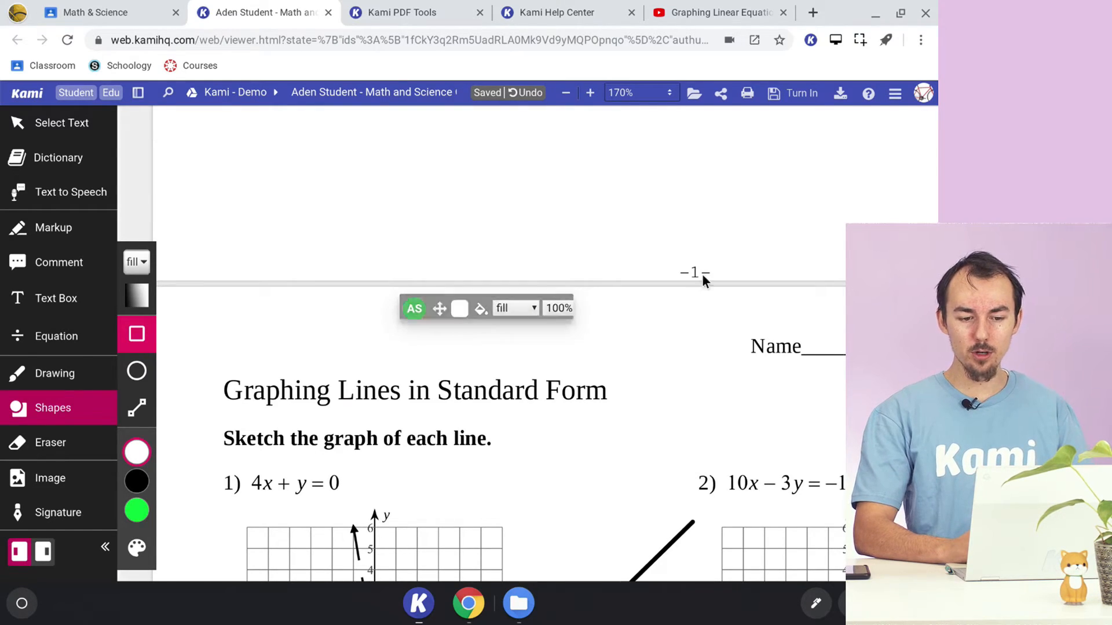
left_click(499, 342)
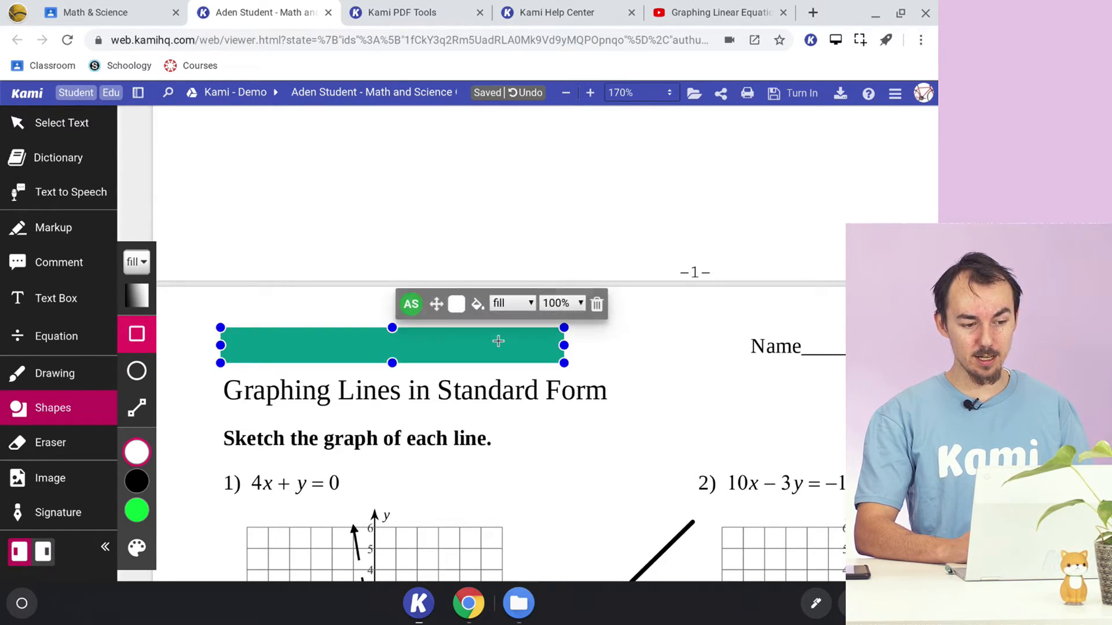
- Go to the animal cell diagram on page 5 and set the page zoom to Automatic
mouse_move(144, 469)
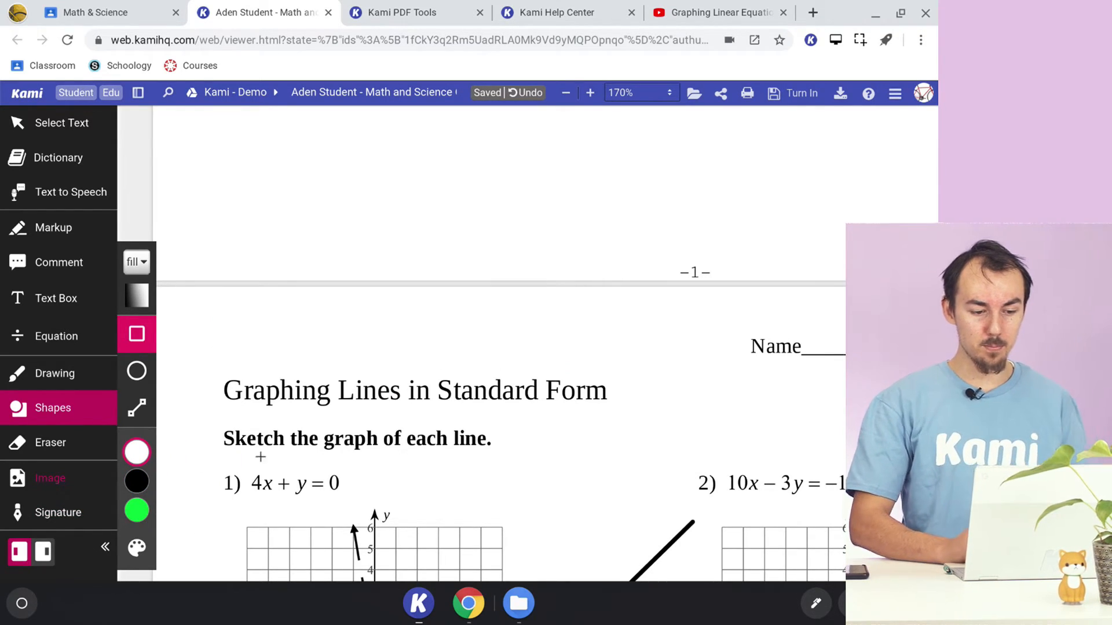
scroll(505, 357, "down", 5)
scroll(505, 357, "down", 15)
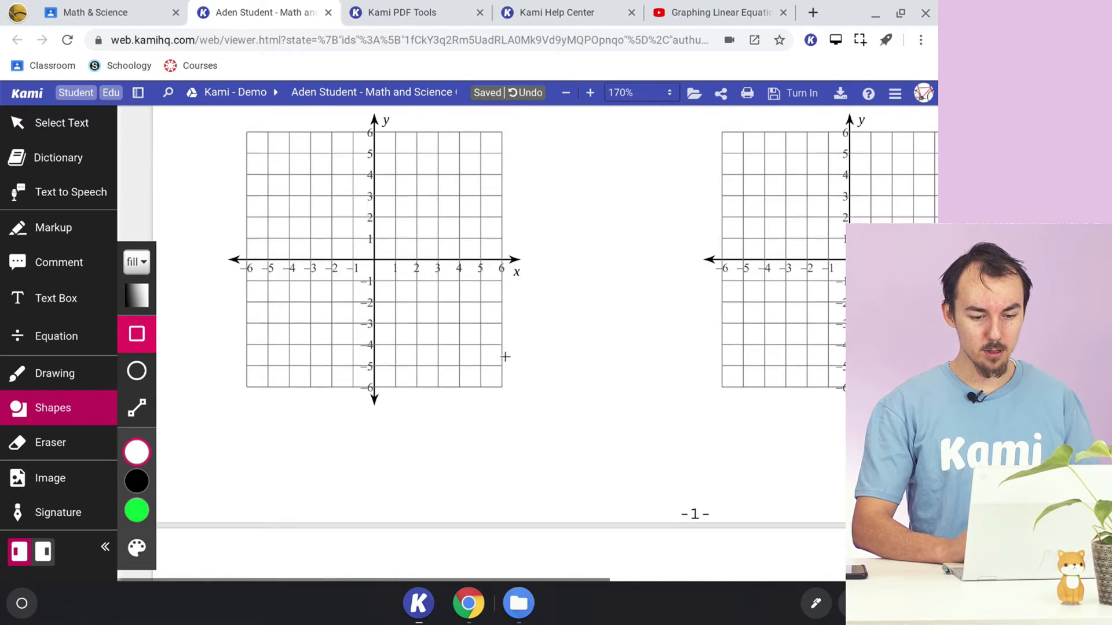
scroll(505, 361, "down", 20)
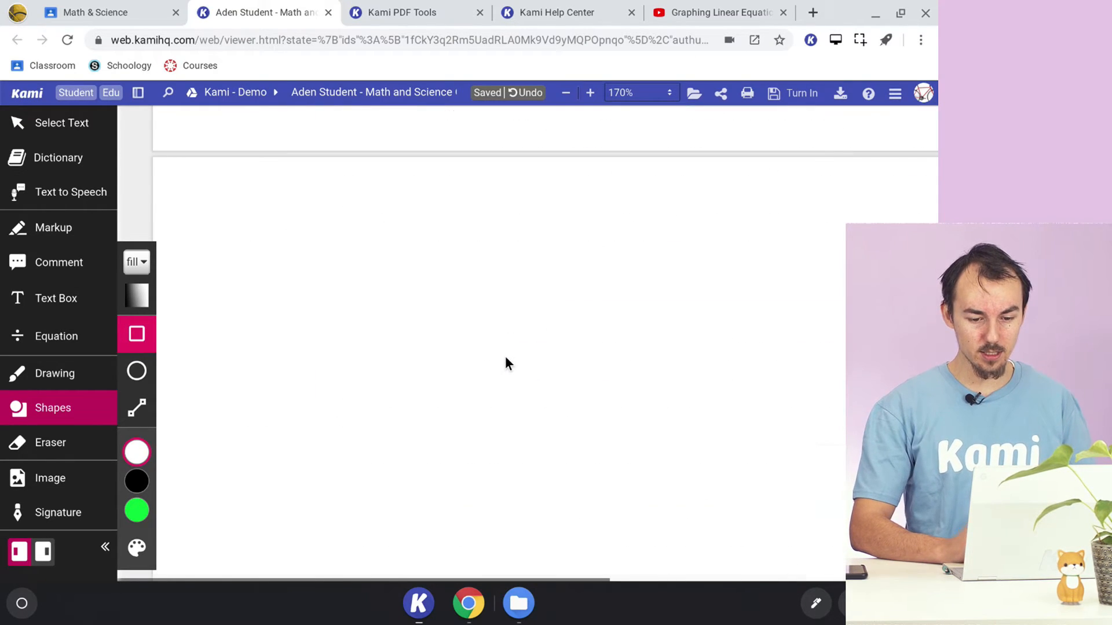
scroll(688, 213, "up", 6)
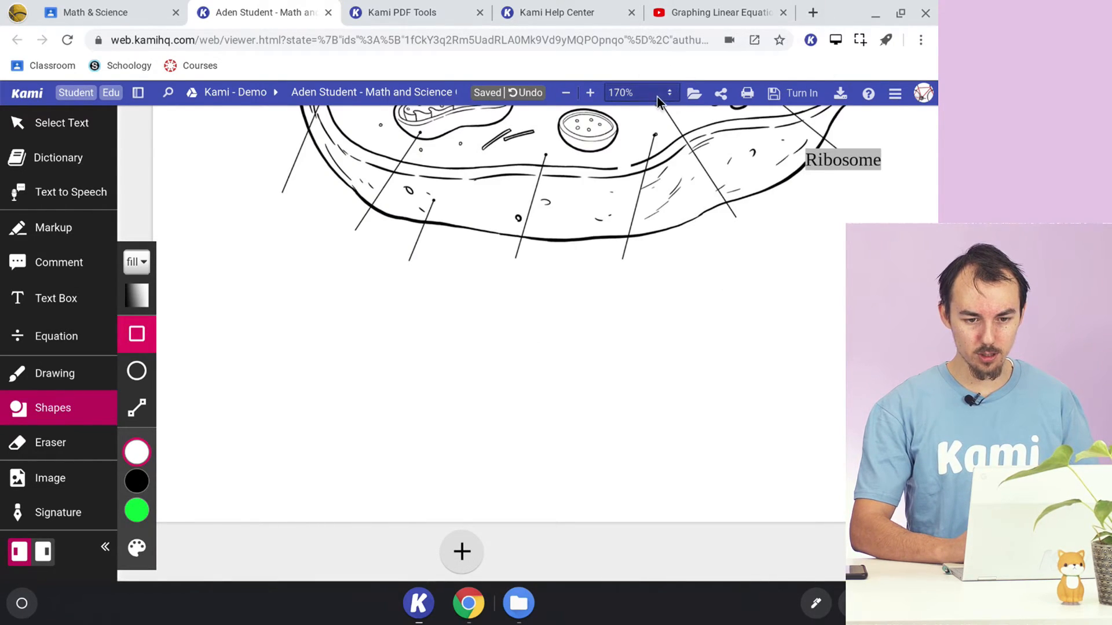
left_click(657, 94)
left_click(745, 137)
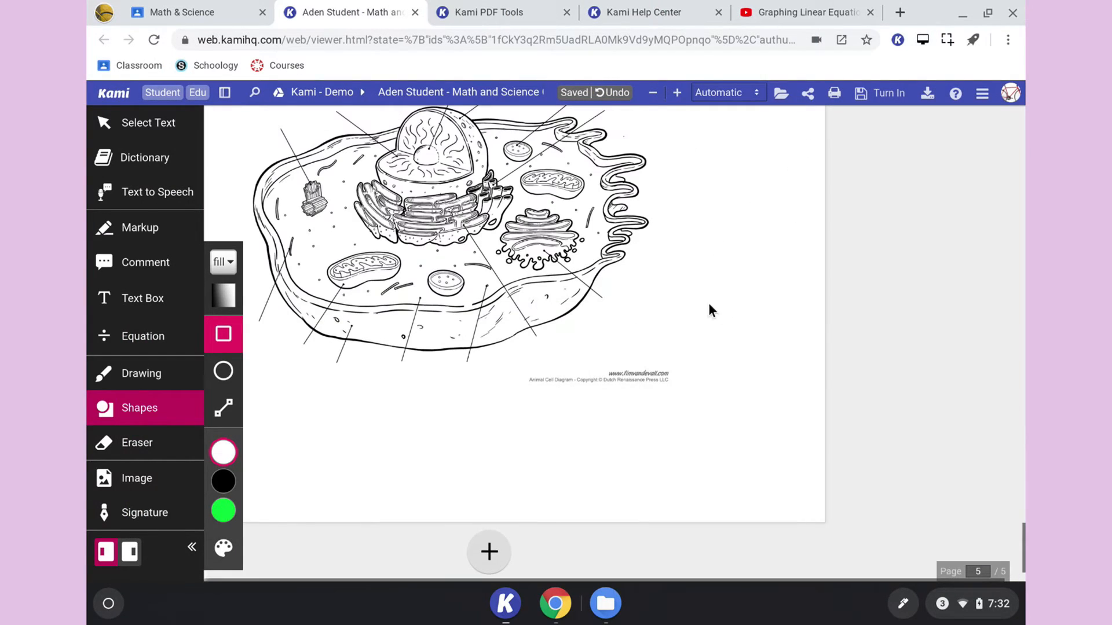
scroll(639, 288, "down", 1)
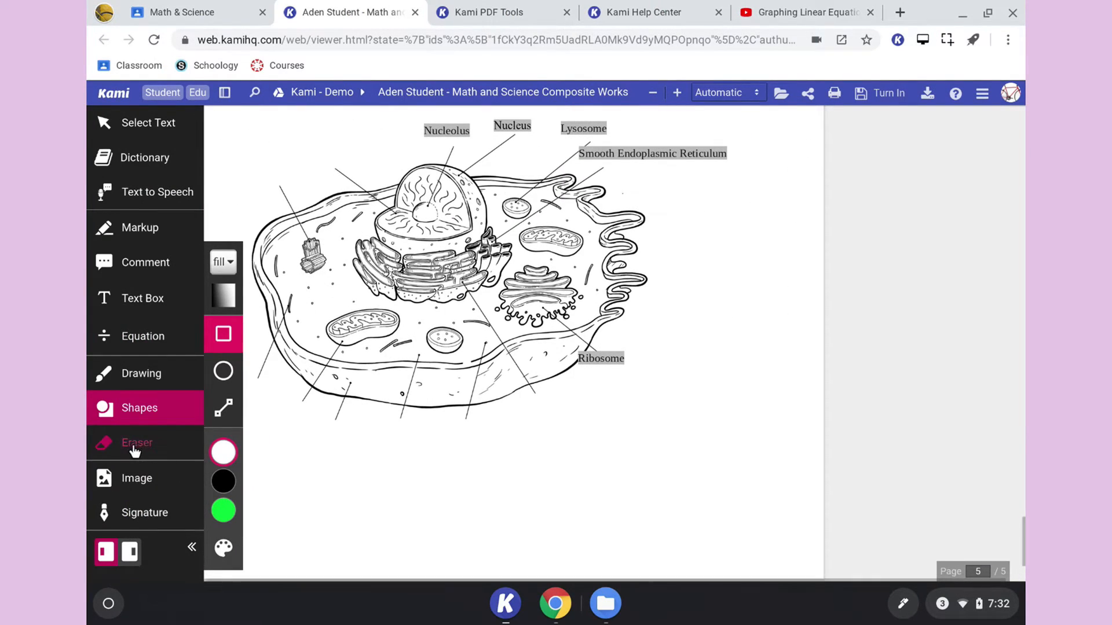
- Choose Math Graph.gif from Google Drive as the image to insert
left_click(136, 480)
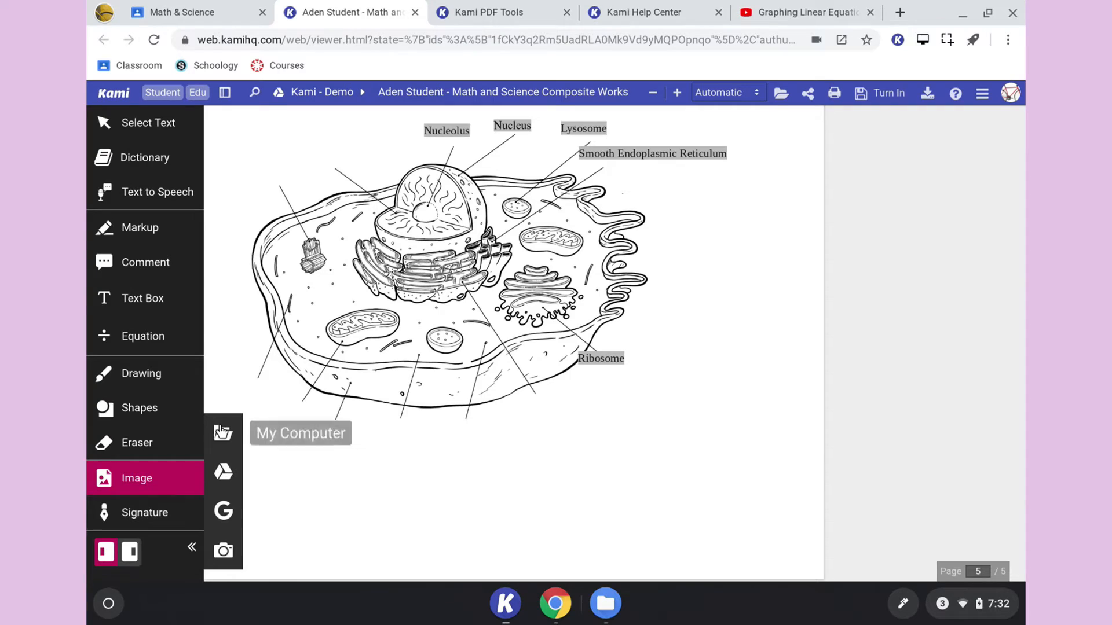
left_click(225, 473)
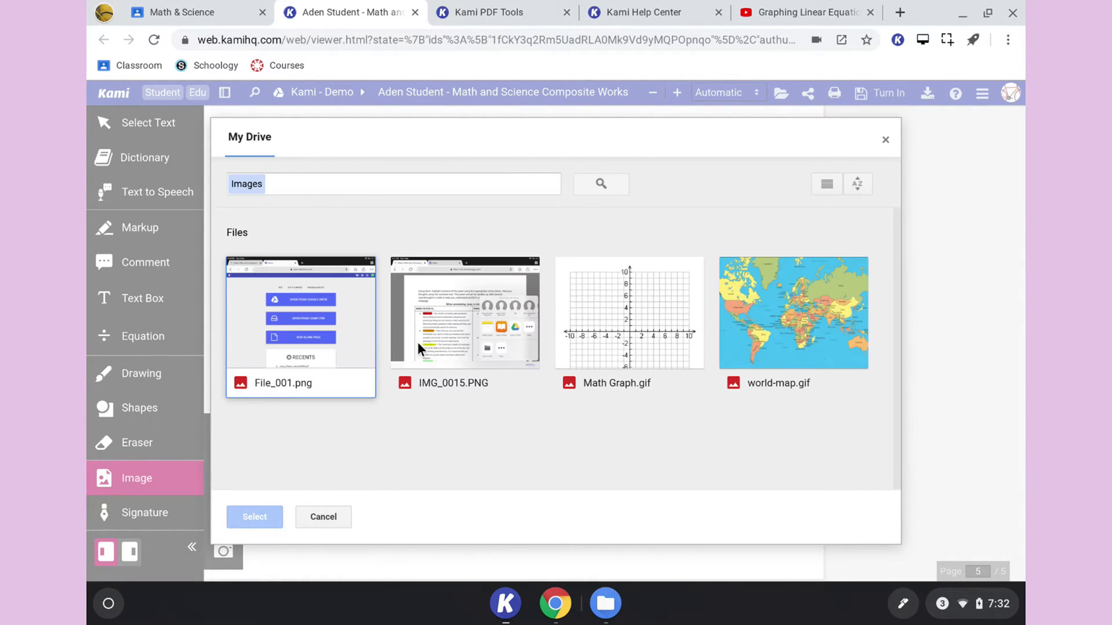
left_click(645, 316)
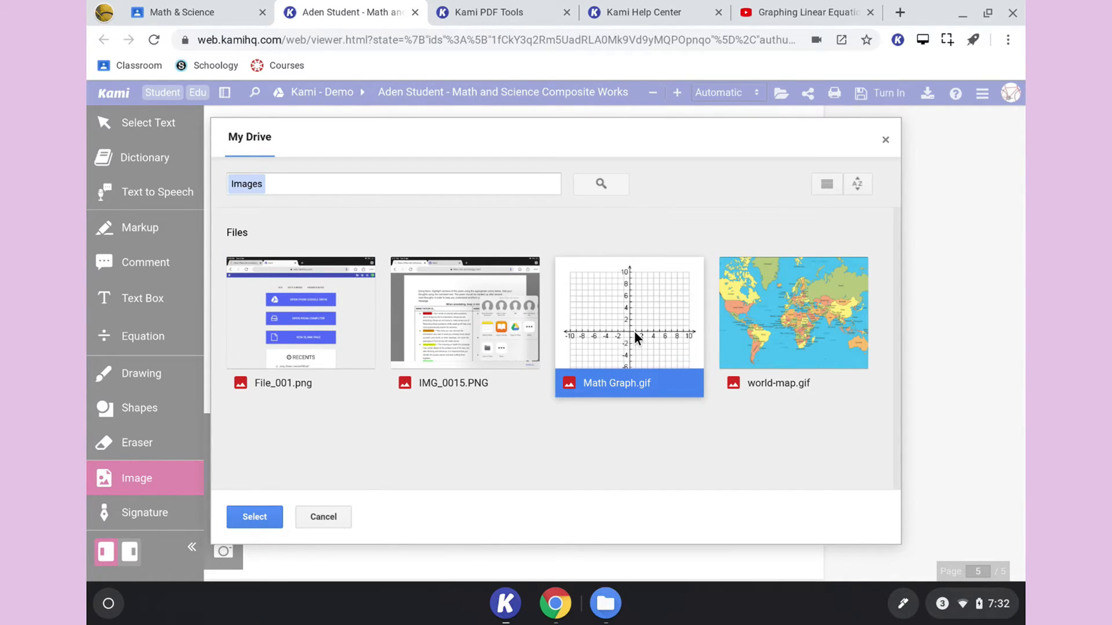
double_click(634, 331)
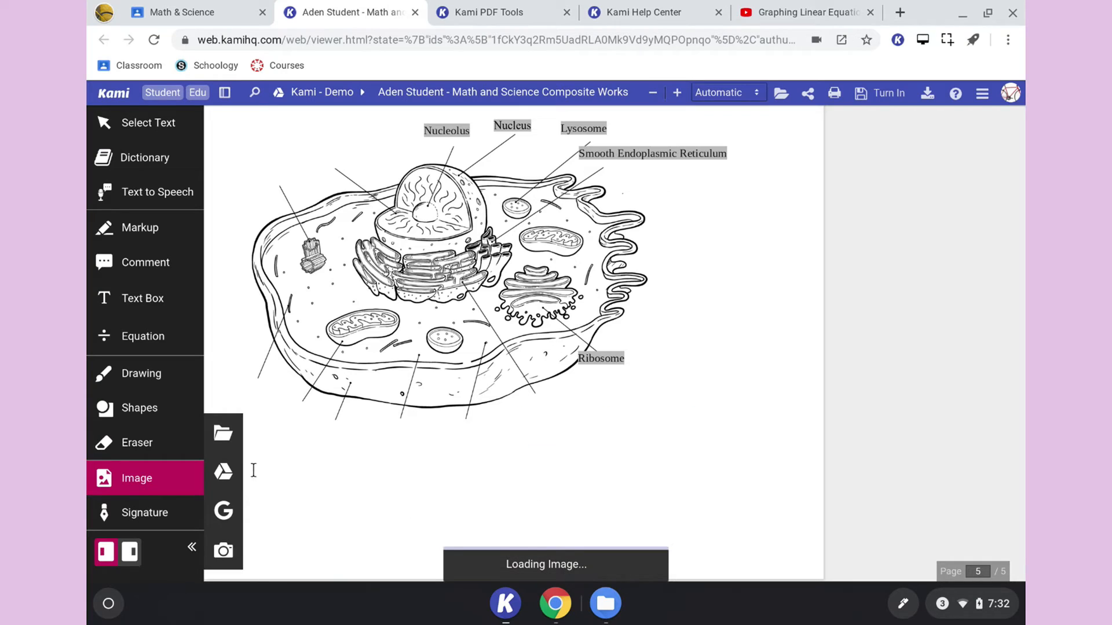
- Place the graph image on page 4, over the area between problems 2 and 4
scroll(607, 442, "down", 1)
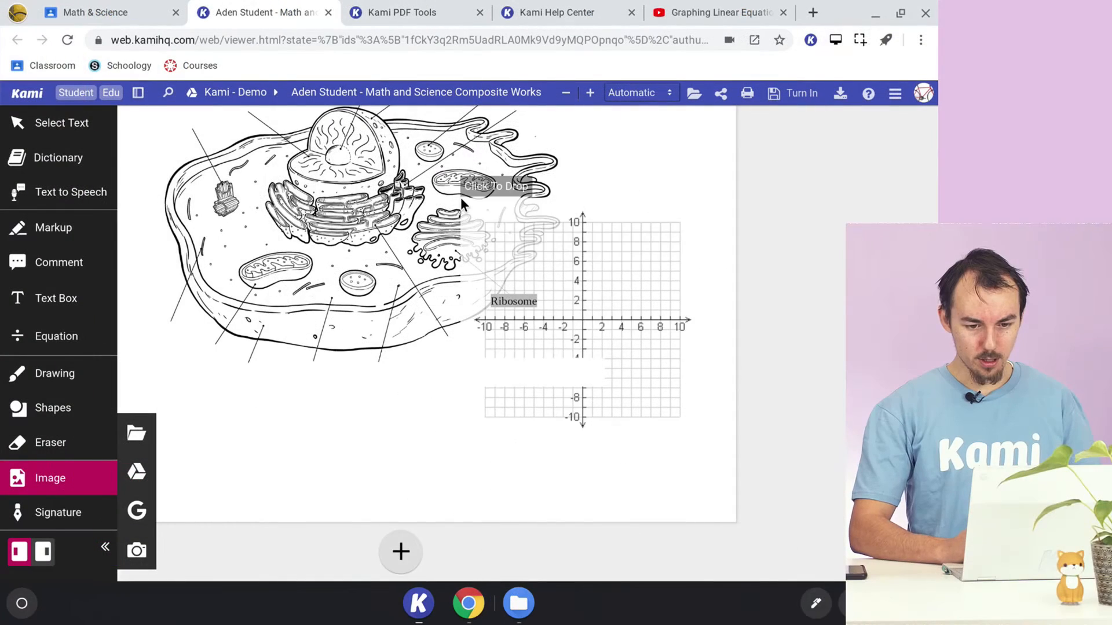
scroll(548, 196, "up", 5)
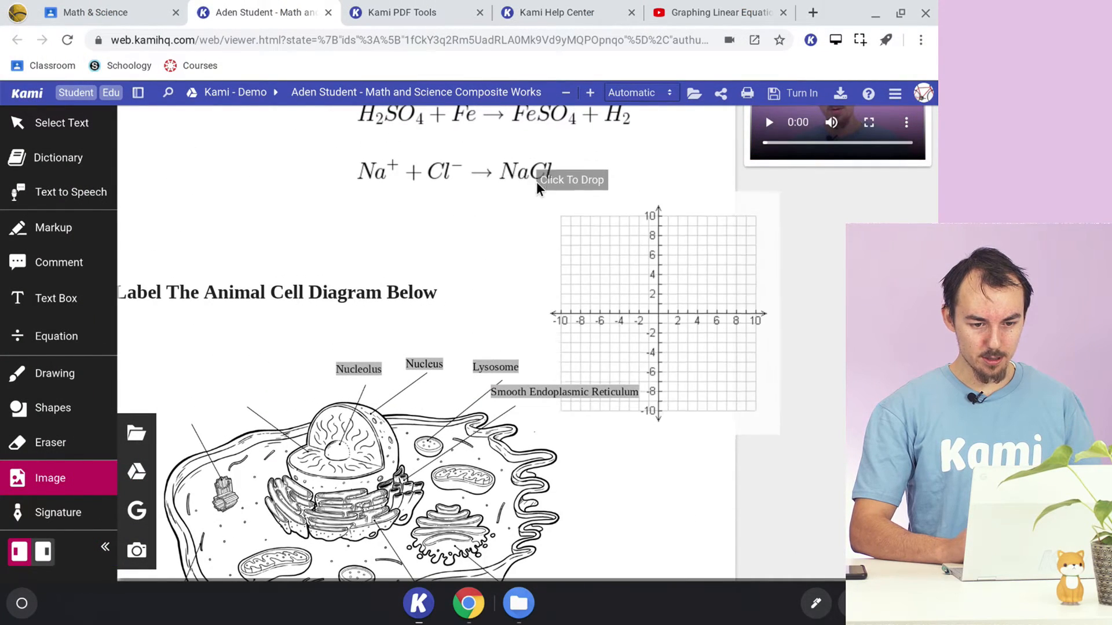
scroll(246, 199, "up", 4)
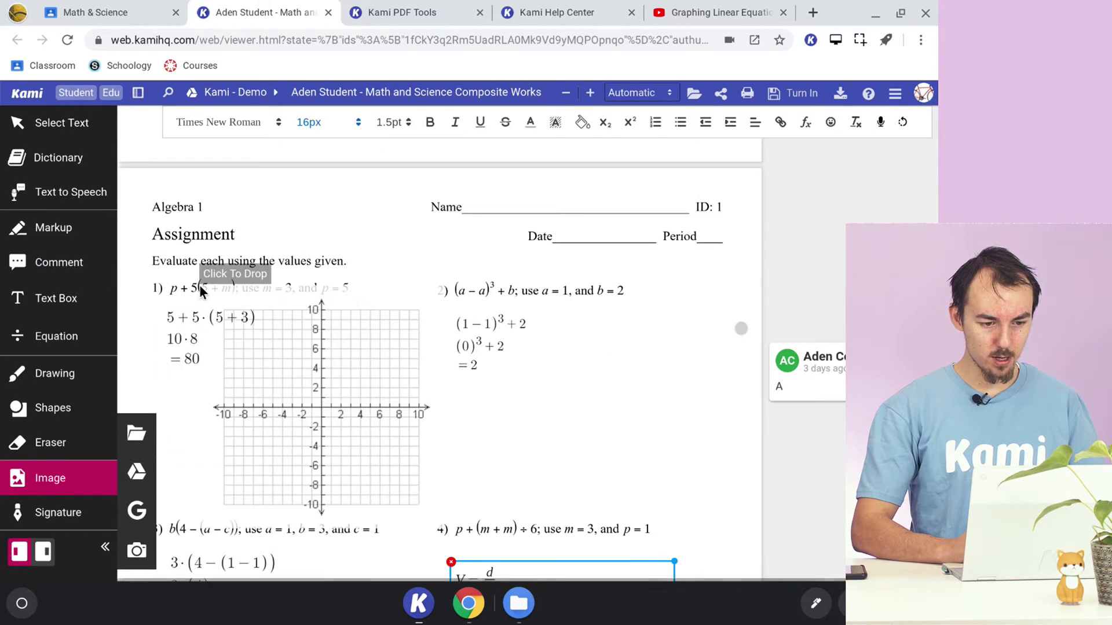
left_click(241, 308)
left_click_drag(422, 371, 597, 417)
left_click(702, 427)
scroll(702, 426, "down", 2)
left_click(570, 410)
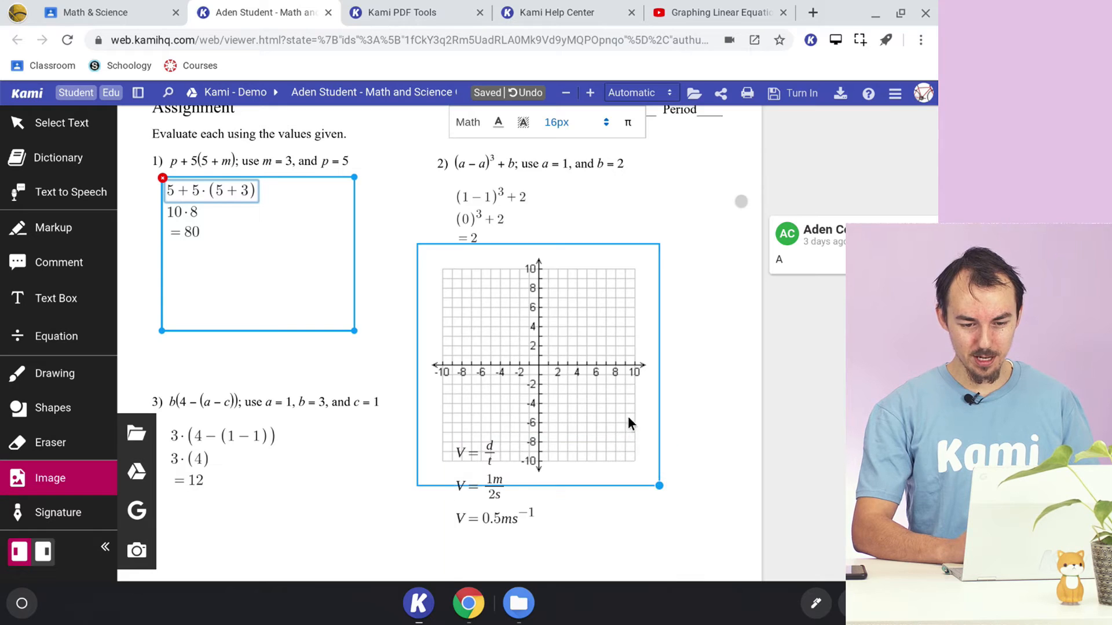
- Shrink the graph image and position it beside the worked solution of problem 2
left_click_drag(620, 400, 539, 348)
left_click_drag(571, 426, 516, 366)
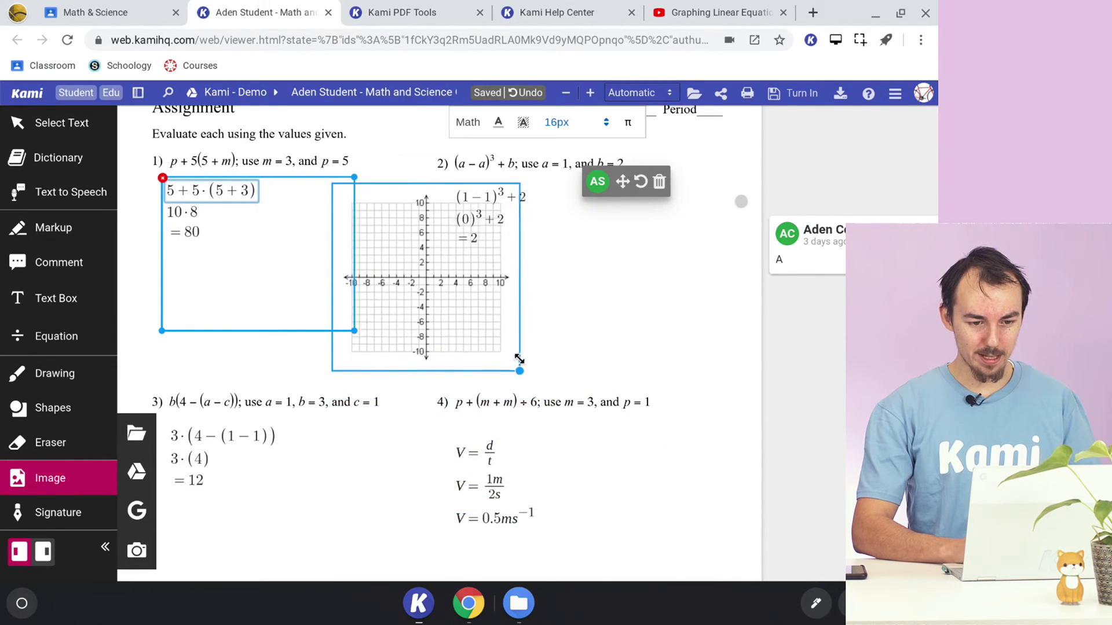
left_click_drag(428, 263, 484, 331)
left_click_drag(571, 332, 694, 284)
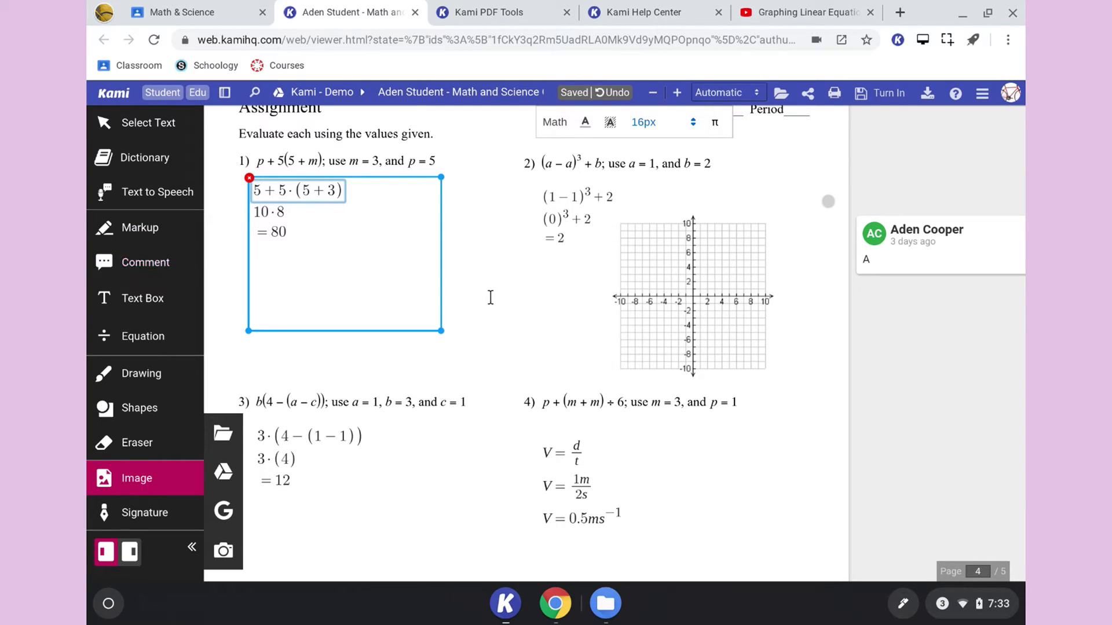
- Preview the Blank Page and Grid Page types for new pages at the document's end and close the dialog without adding any
scroll(489, 296, "down", 3)
scroll(490, 297, "down", 4)
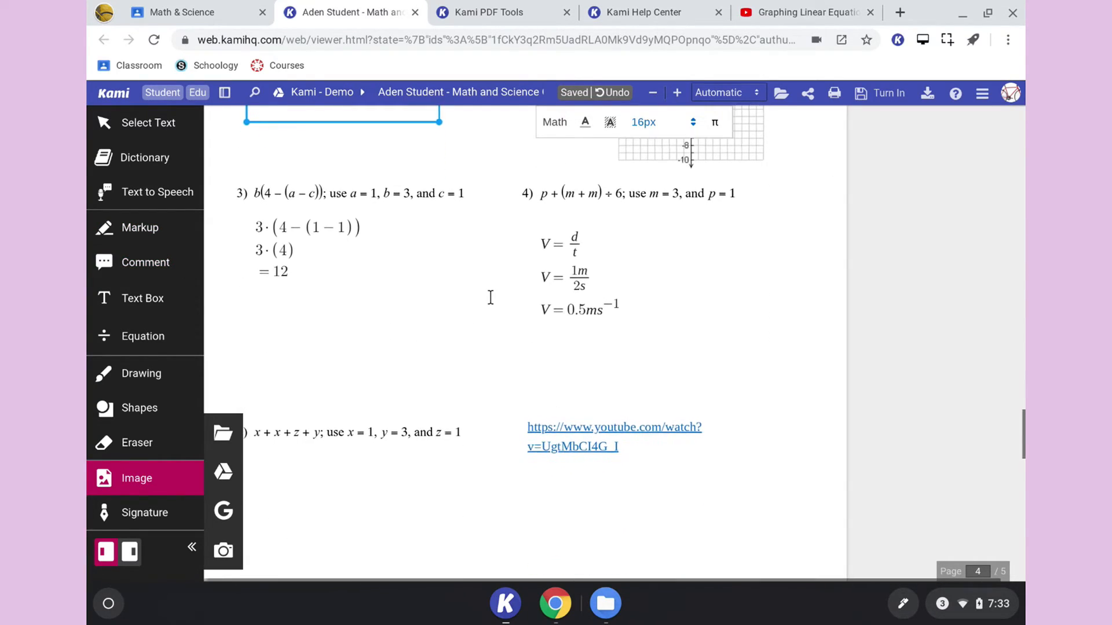
scroll(490, 297, "down", 10)
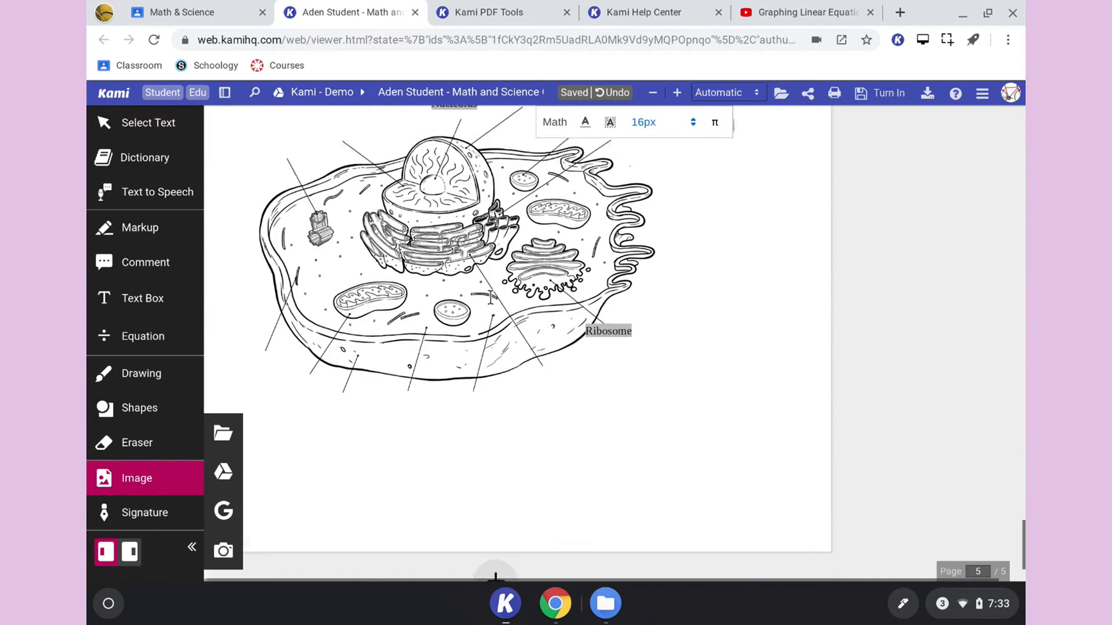
scroll(490, 297, "up", 5)
scroll(490, 297, "down", 4)
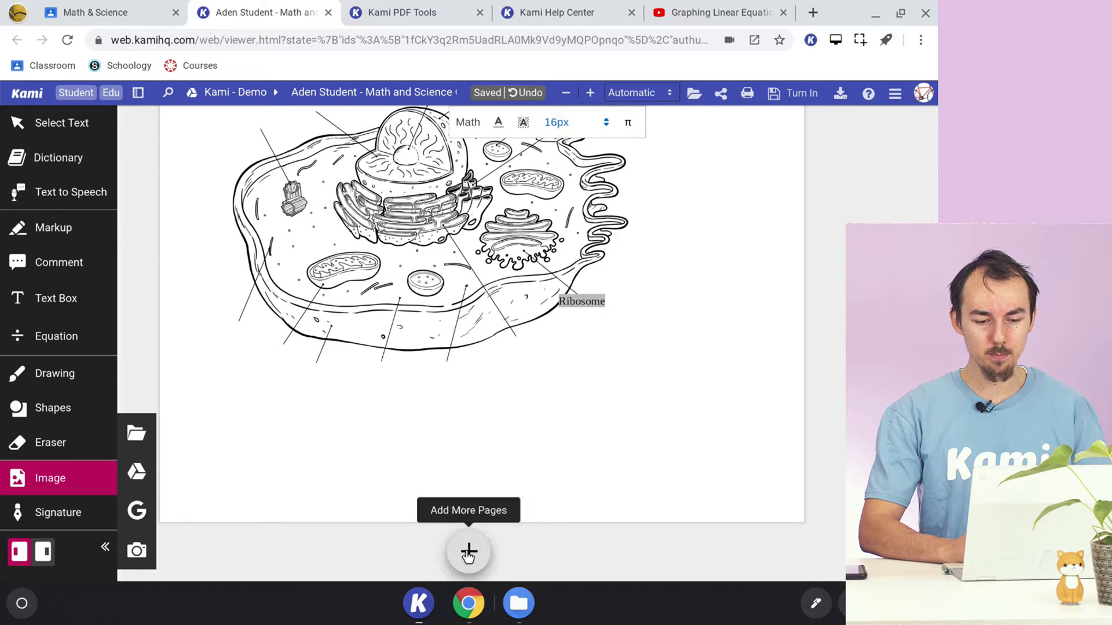
left_click(468, 552)
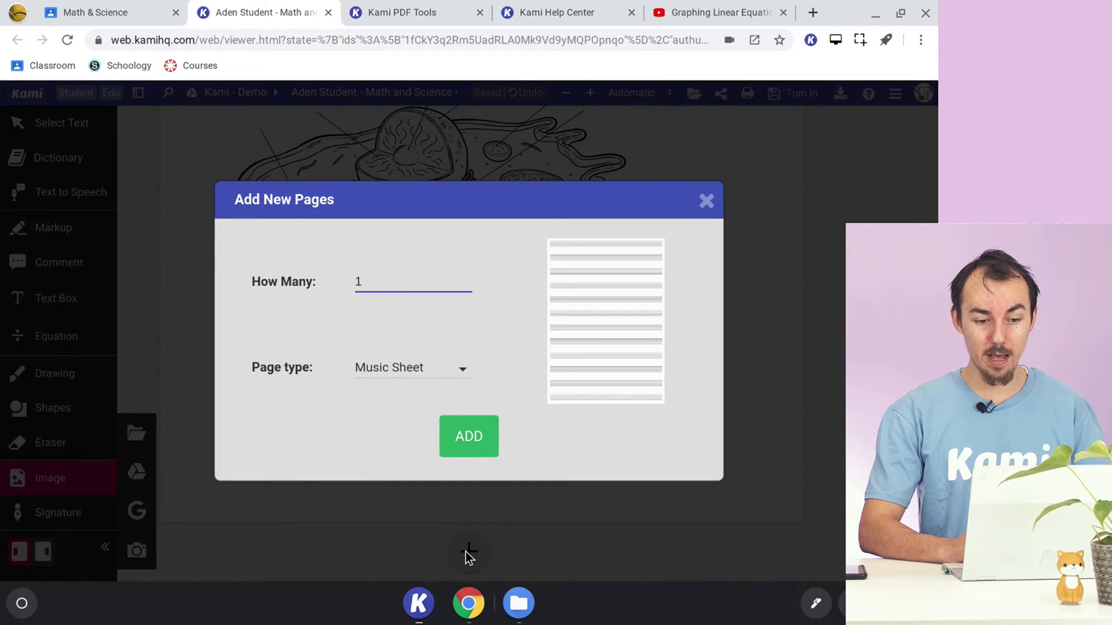
left_click(435, 366)
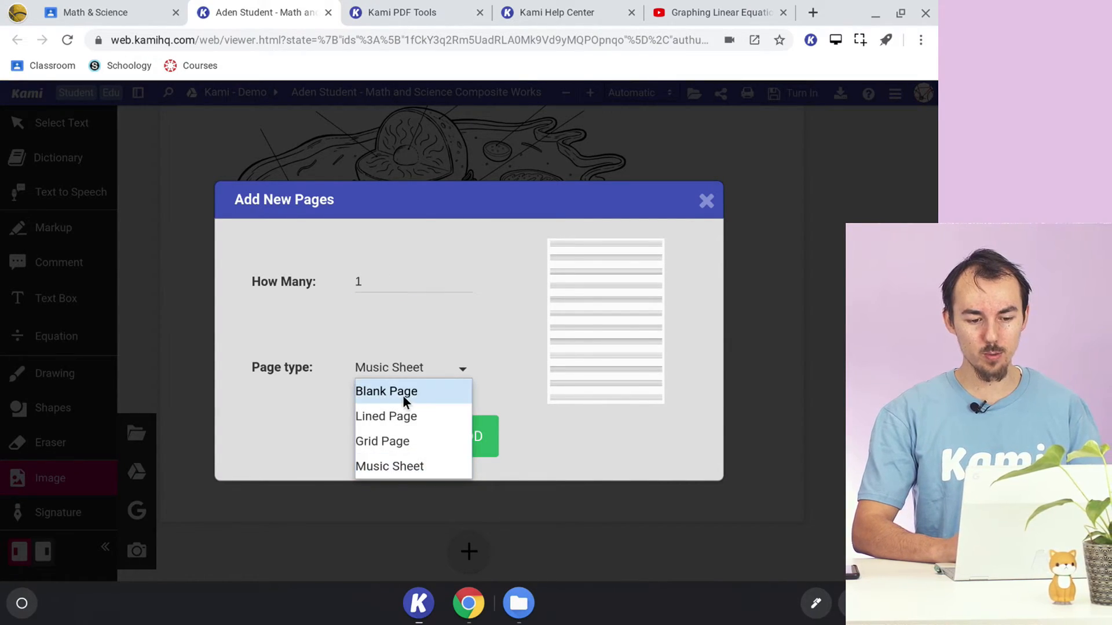
left_click(403, 396)
left_click(415, 370)
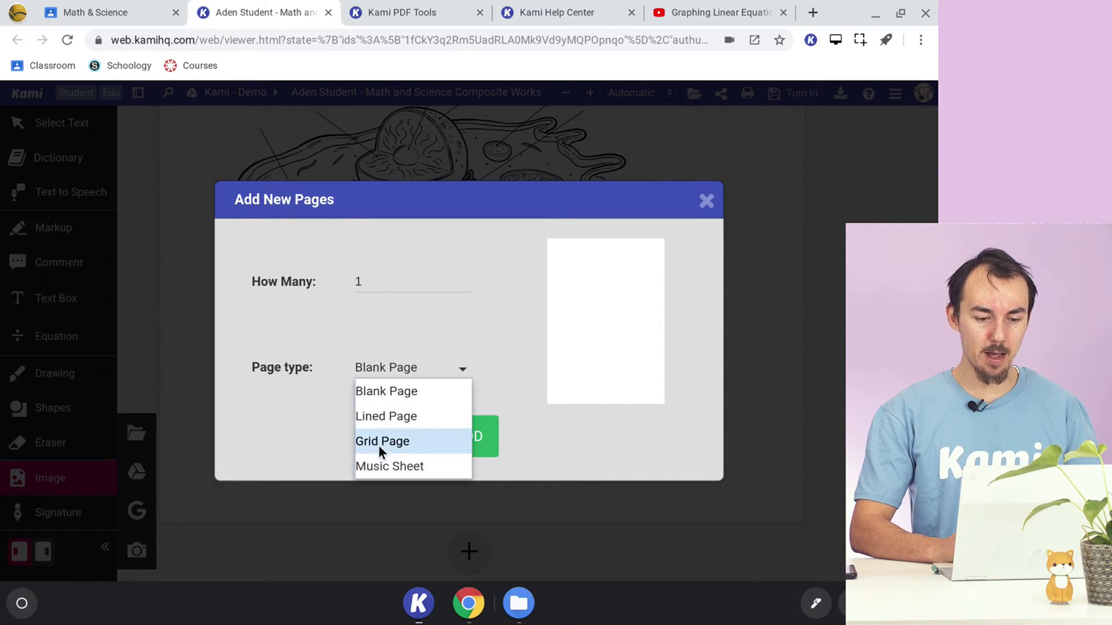
left_click(382, 441)
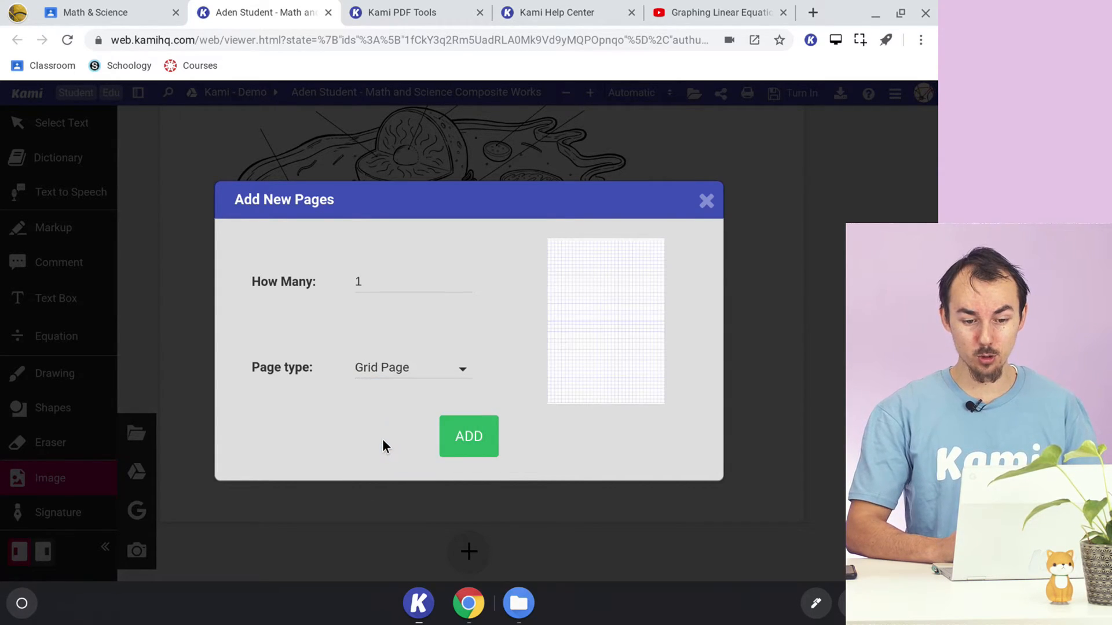
left_click(401, 371)
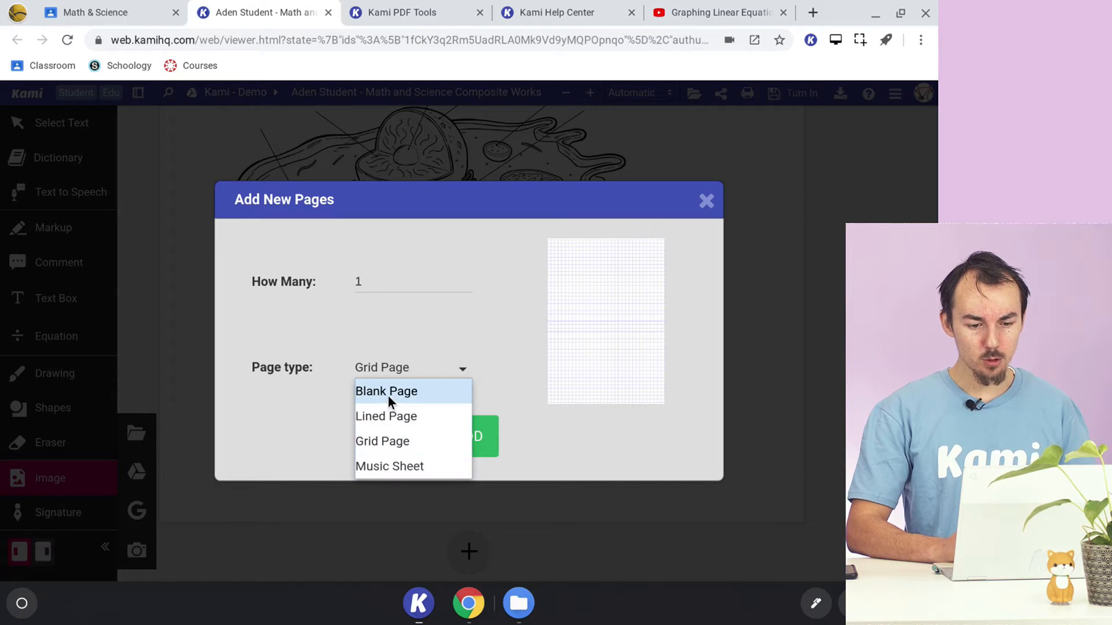
left_click(387, 393)
left_click(706, 201)
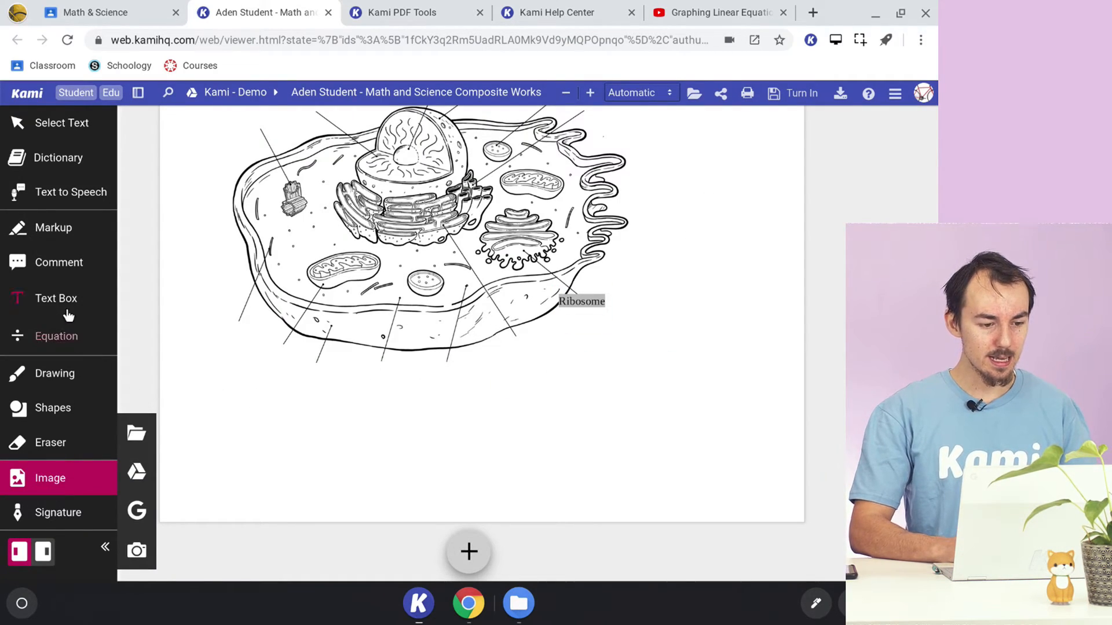
- Place a screen capture comment beside the "Label The Animal Cell Diagram Below" heading on page 5
left_click(70, 278)
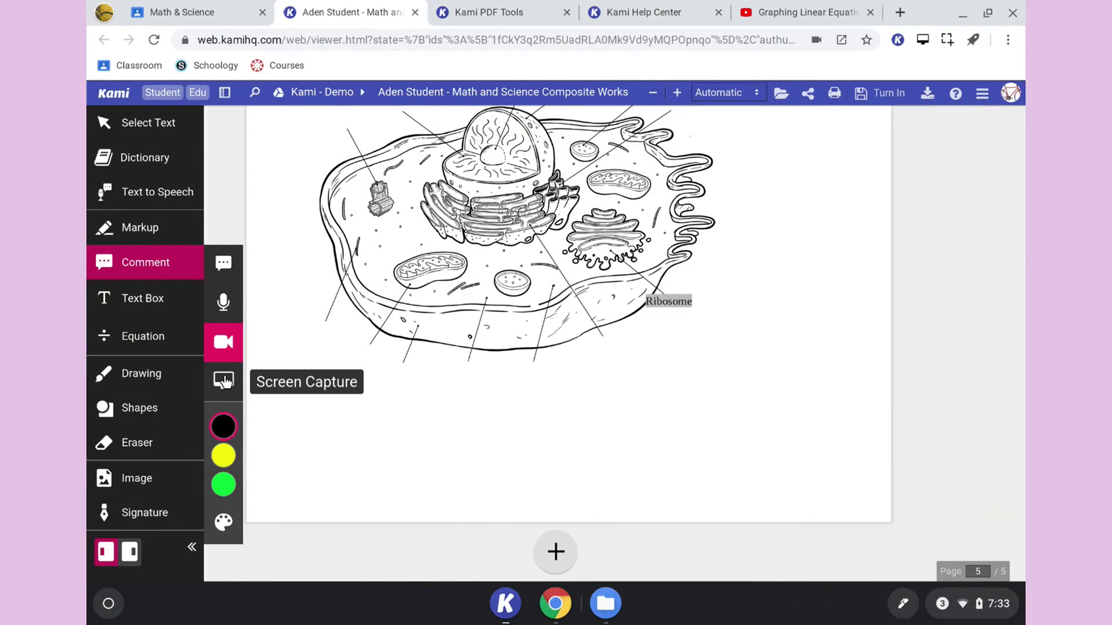
left_click(224, 381)
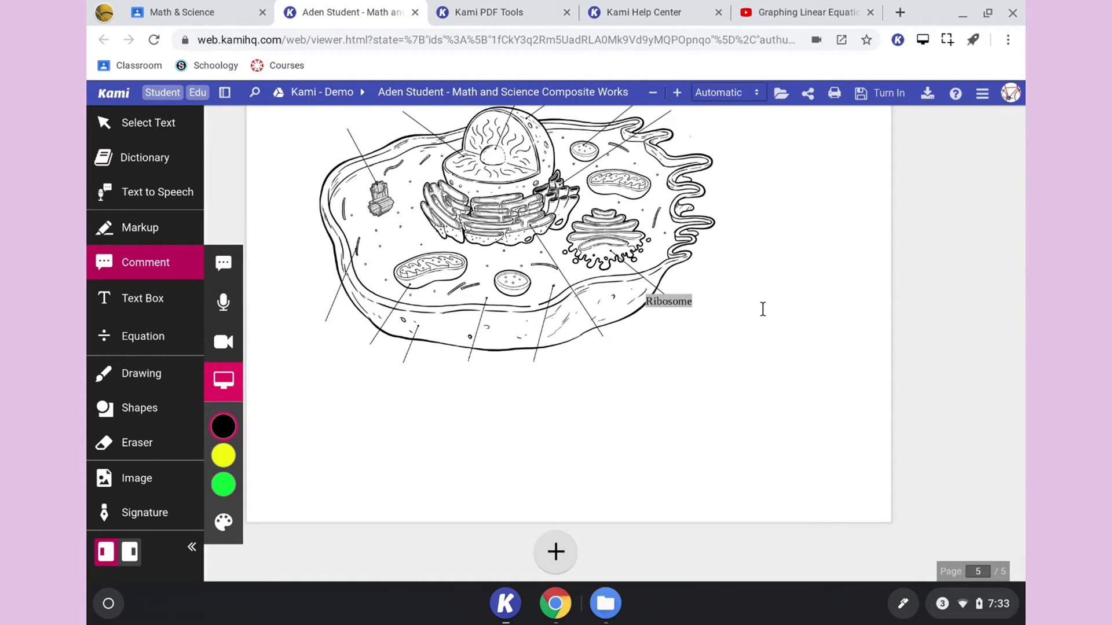
scroll(761, 310, "up", 3)
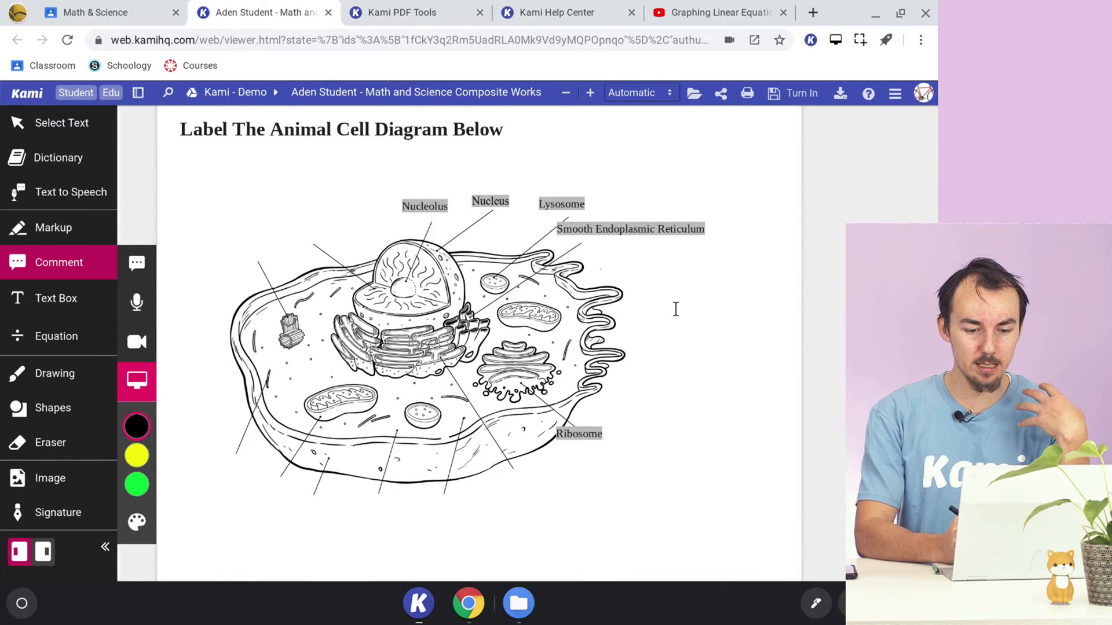
scroll(676, 309, "up", 1)
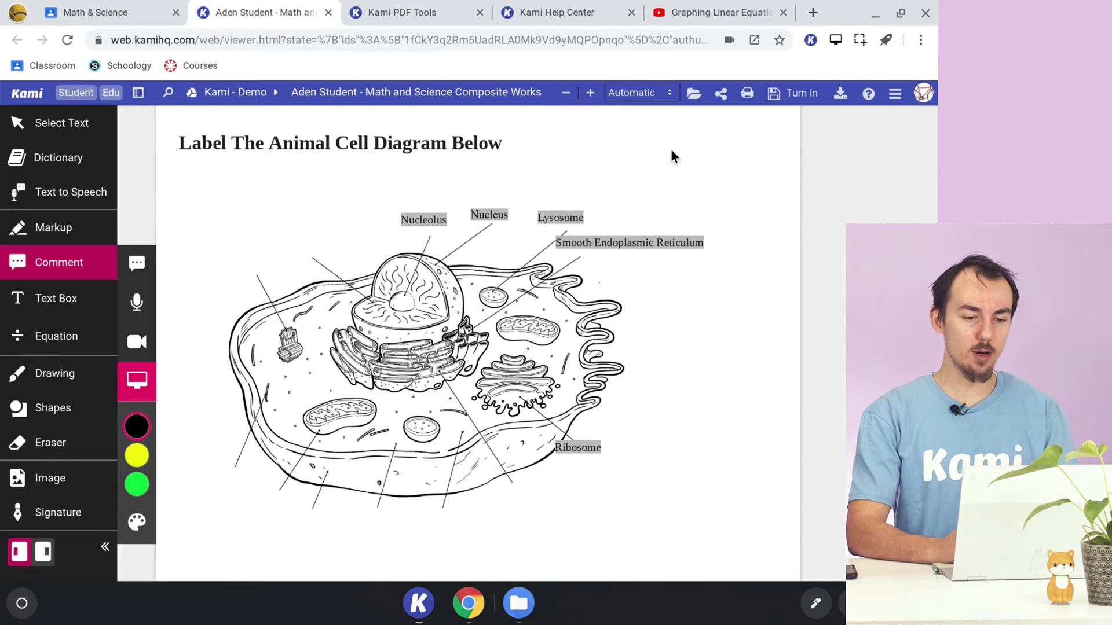
scroll(672, 155, "up", 1)
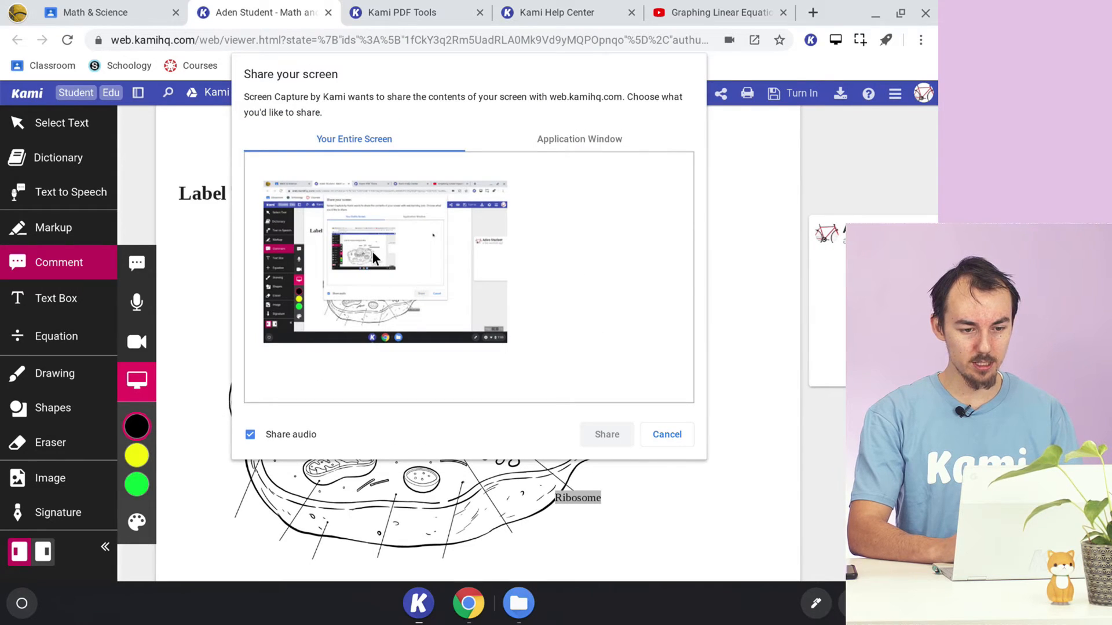
- Share the entire screen with audio to start the screen capture recording and dismiss the sharing notification
left_click(374, 254)
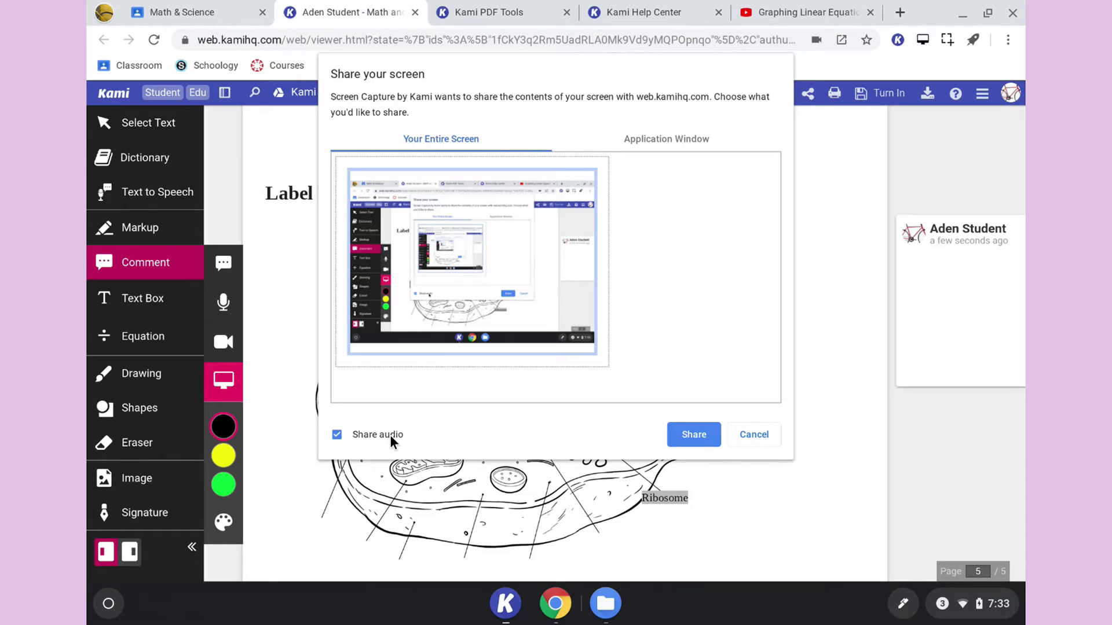
left_click(691, 435)
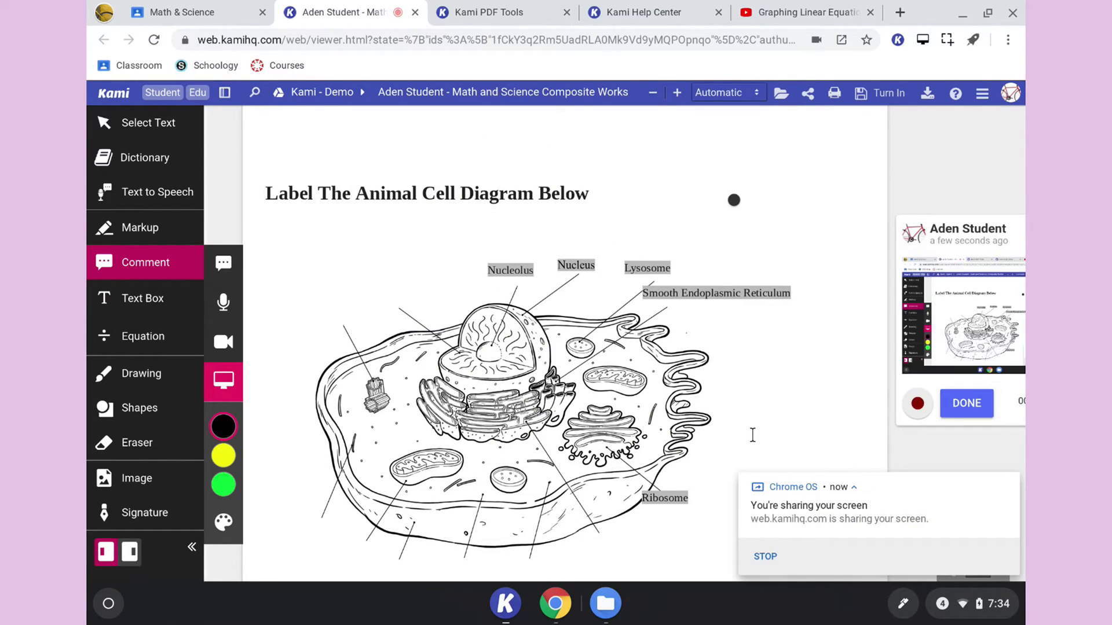
left_click(1005, 497)
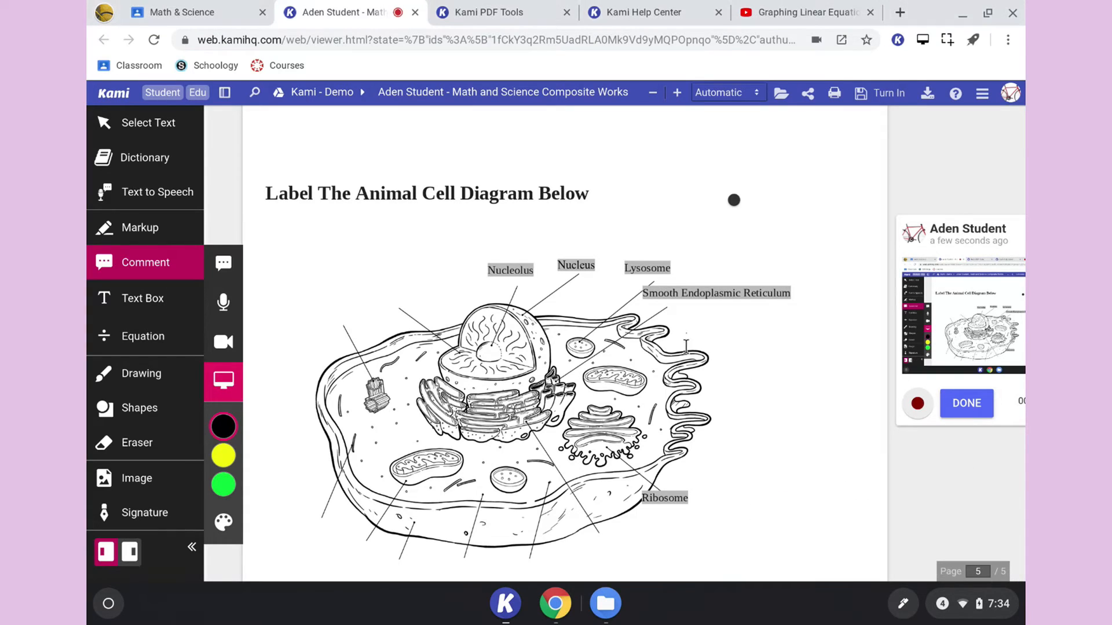
- Record a scroll up and down through the animal cell diagram on page 5, then finish the screen capture
scroll(451, 356, "up", 1)
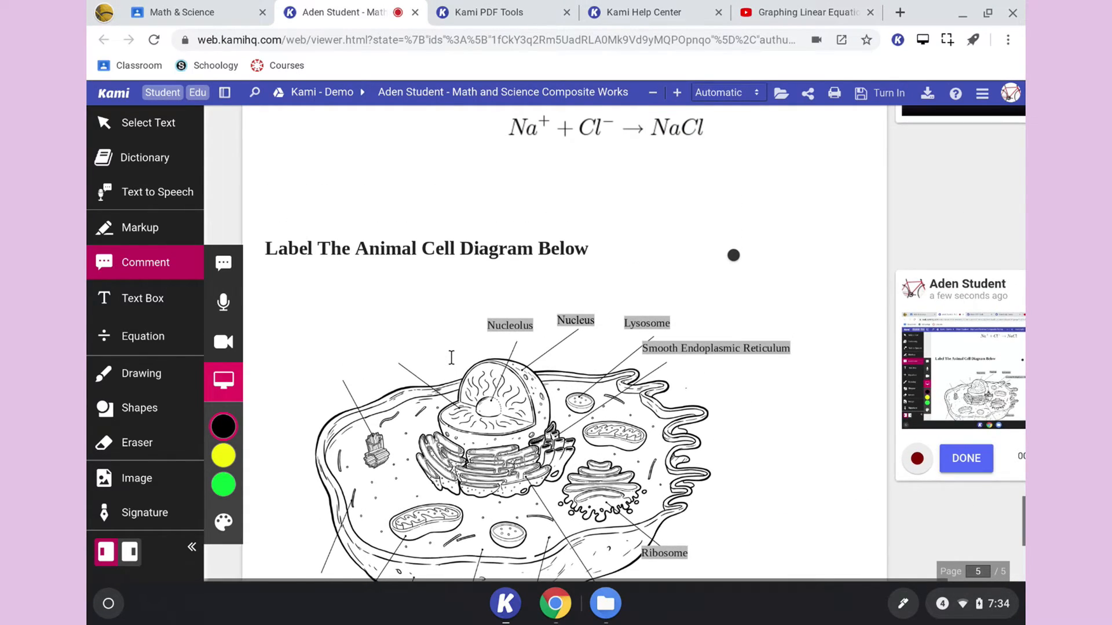
scroll(423, 314, "down", 3)
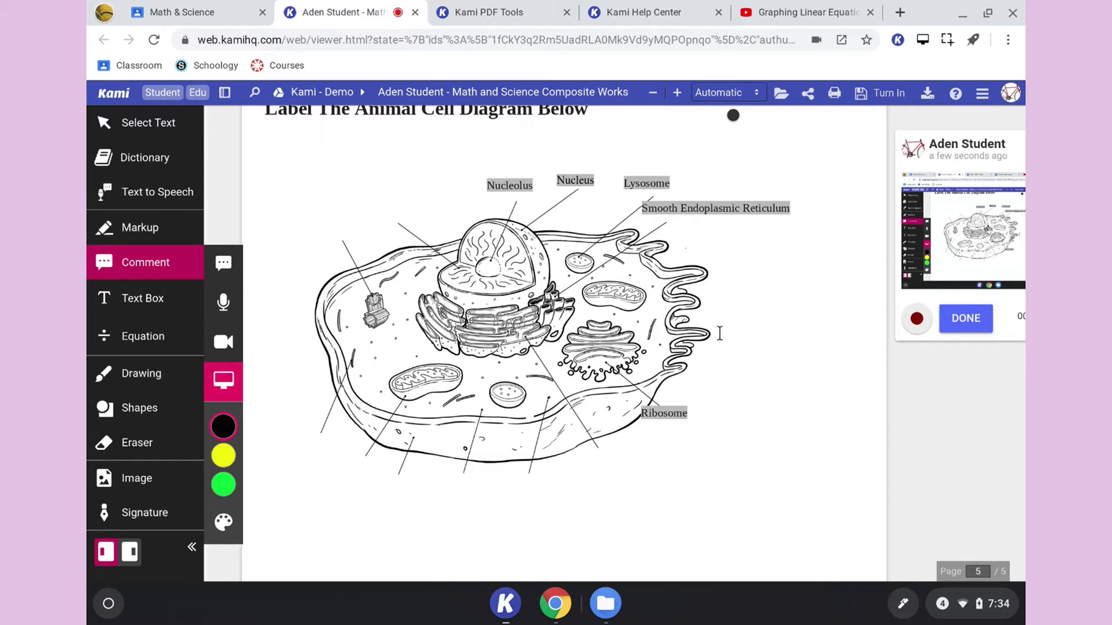
scroll(715, 440, "down", 2)
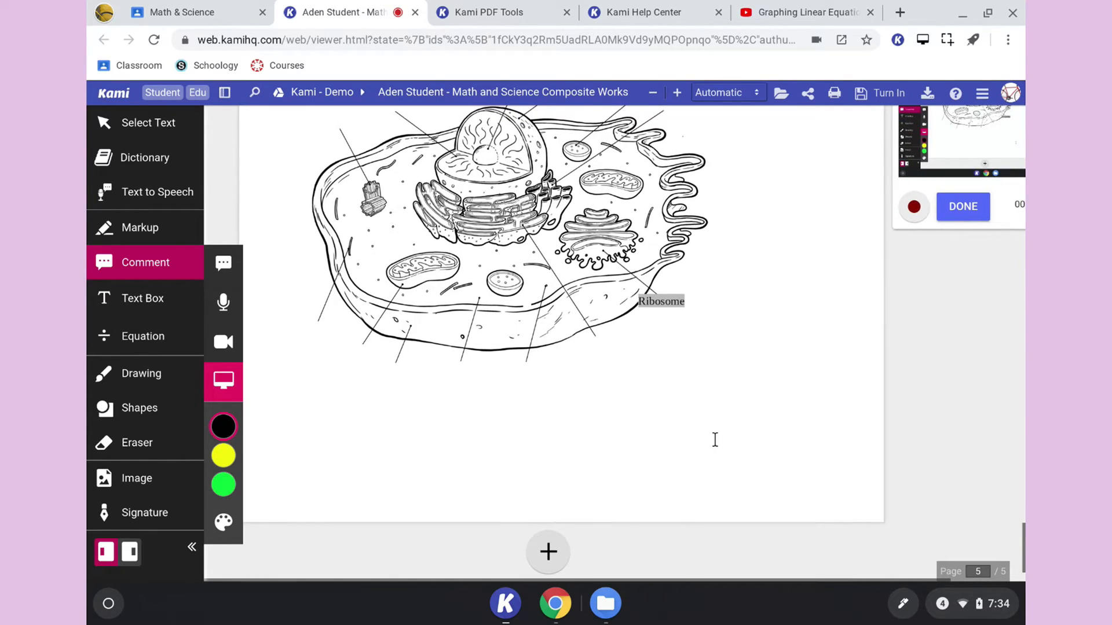
scroll(715, 440, "up", 3)
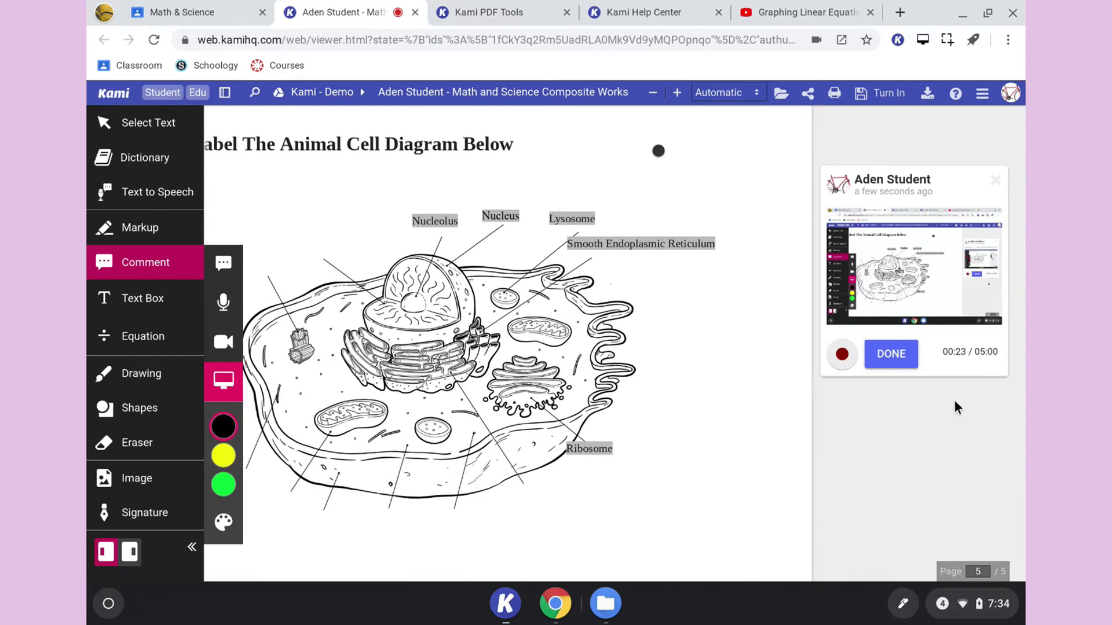
left_click(882, 355)
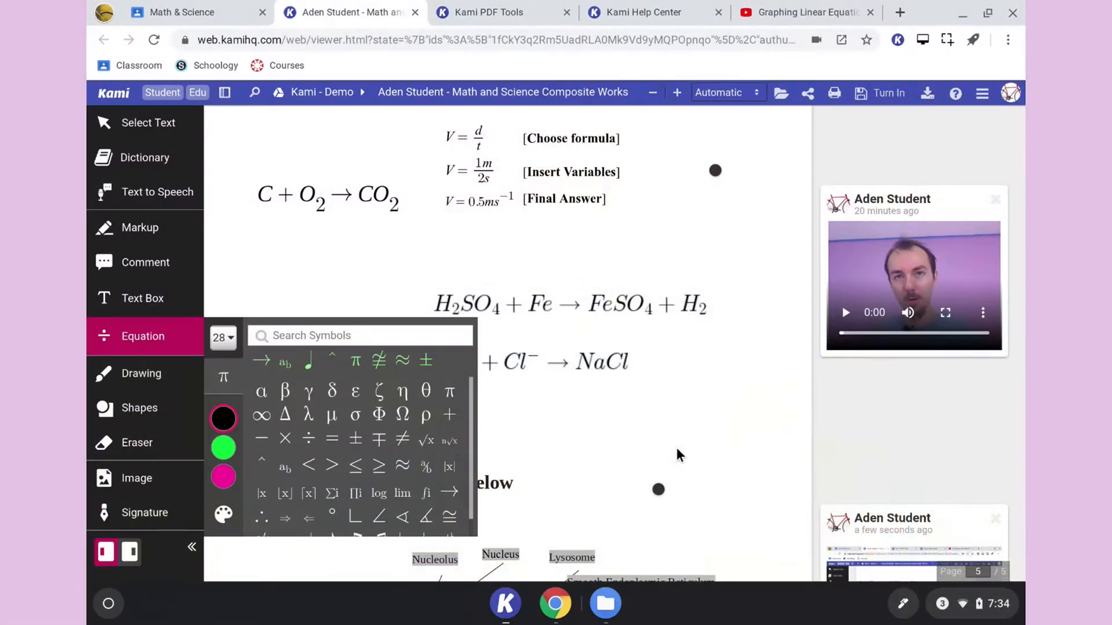
- Add an equation below the NaCl reaction on page 5 reading He with a leading superscript 4
scroll(679, 454, "down", 2)
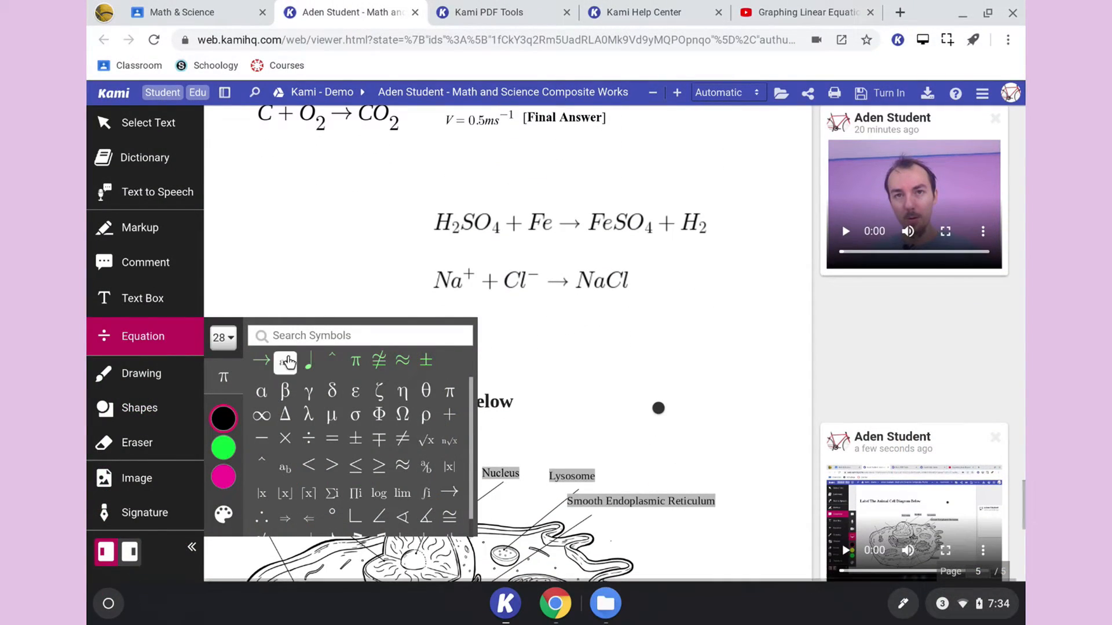
left_click(662, 340)
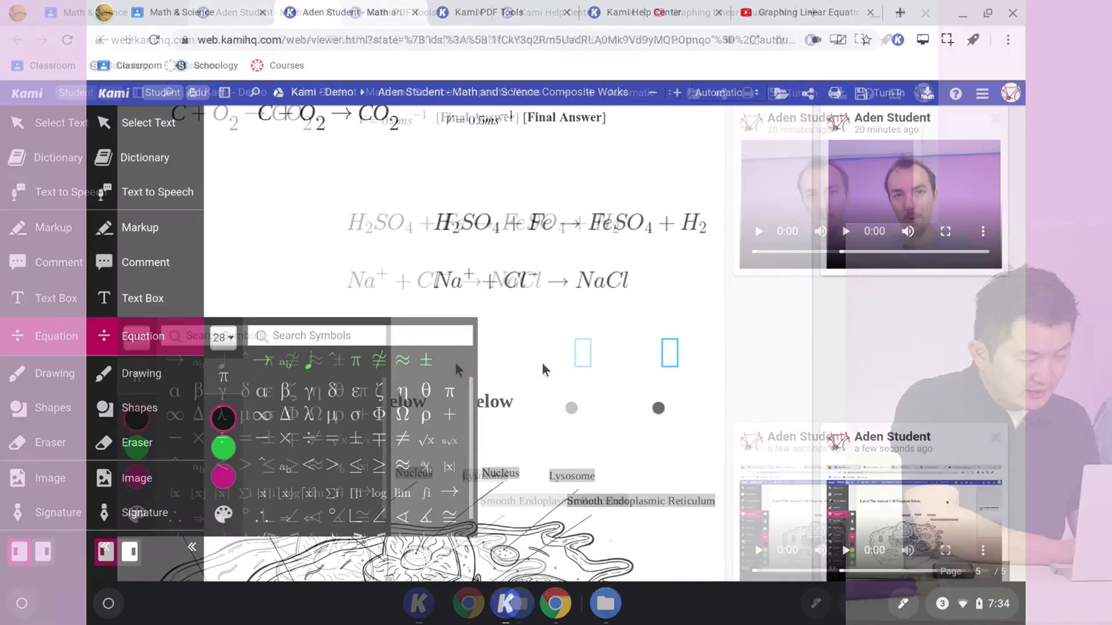
type("He")
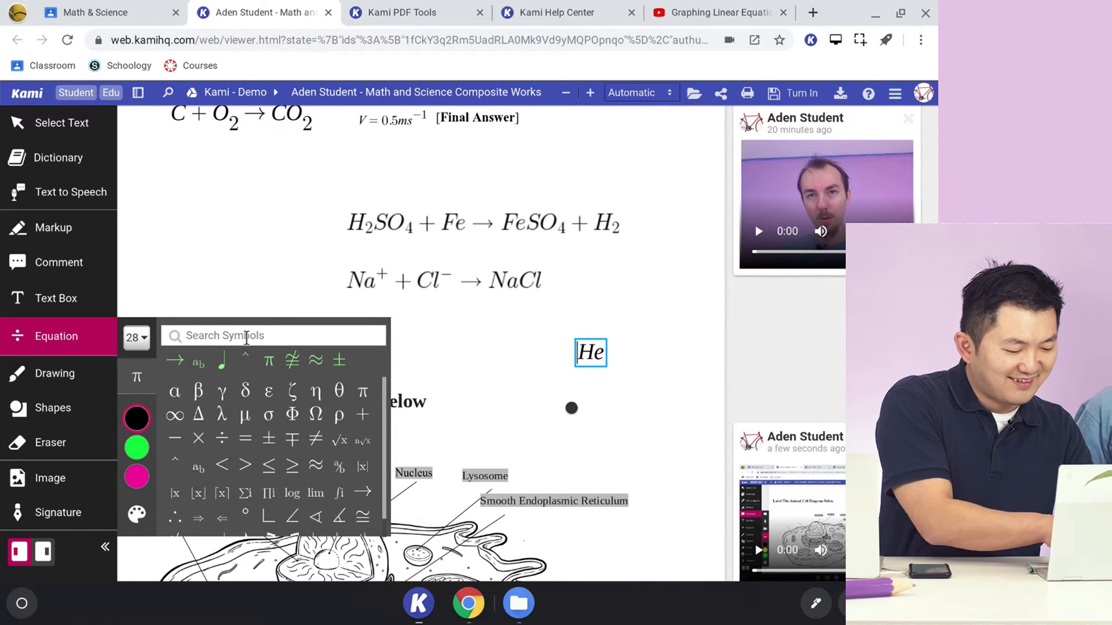
type("^")
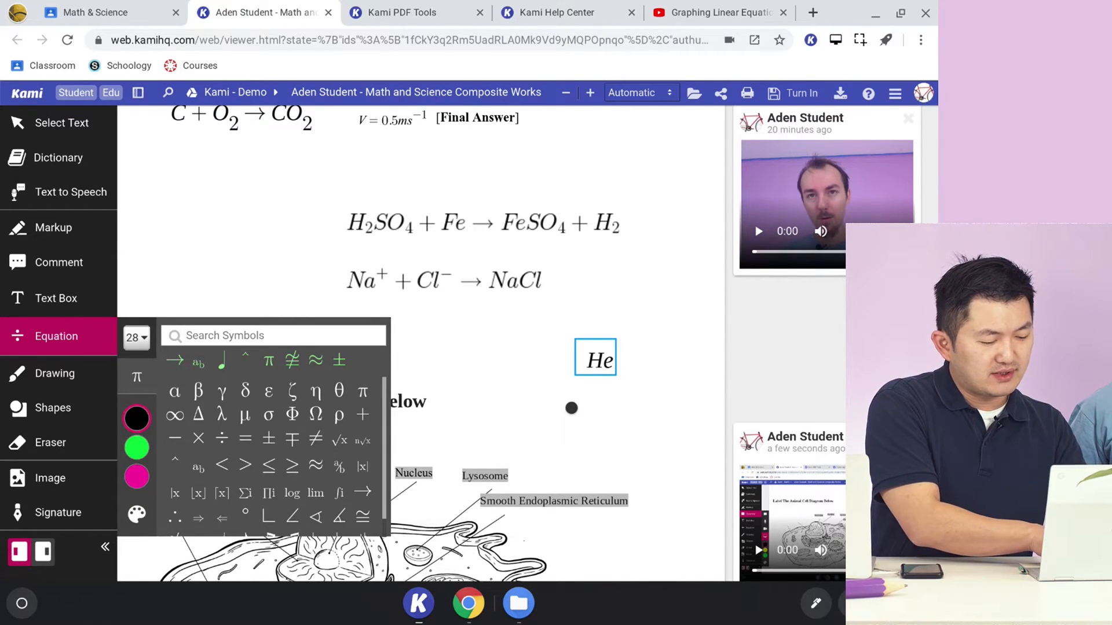
type("4")
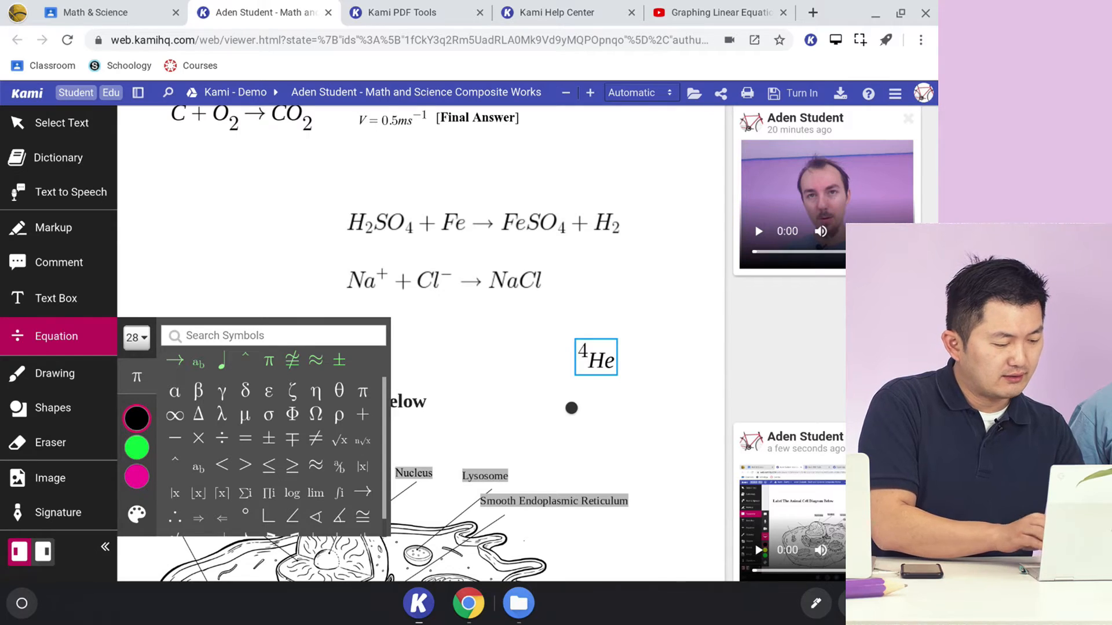
- Find the subscript symbol with the search "sub" and add a subscript 2 before He, beneath the superscript 4
left_click(209, 336)
type("sub")
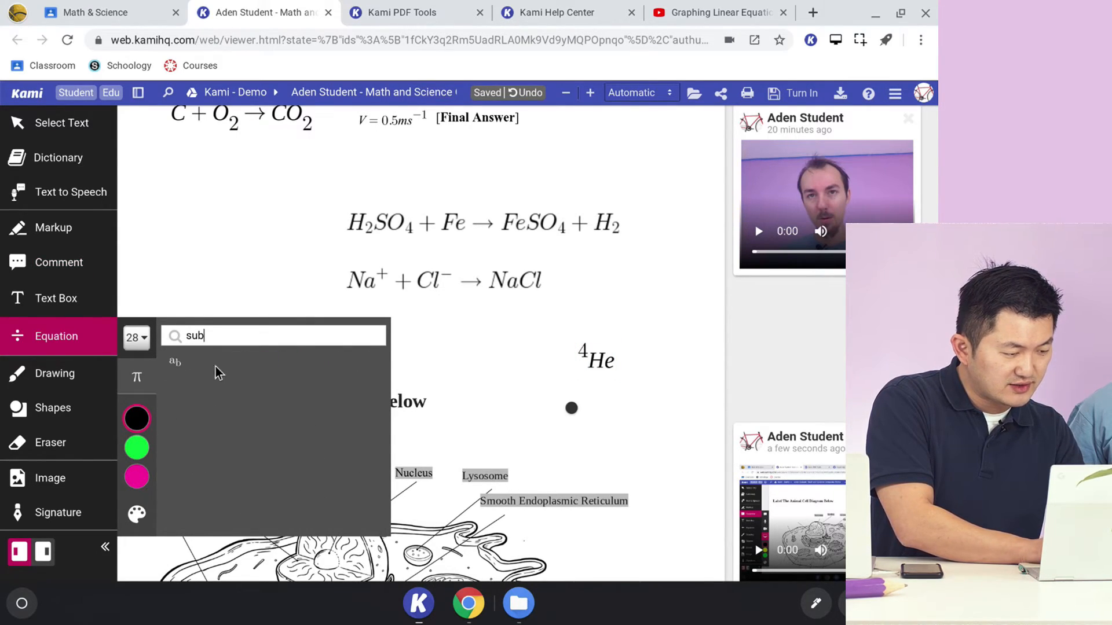
left_click(588, 362)
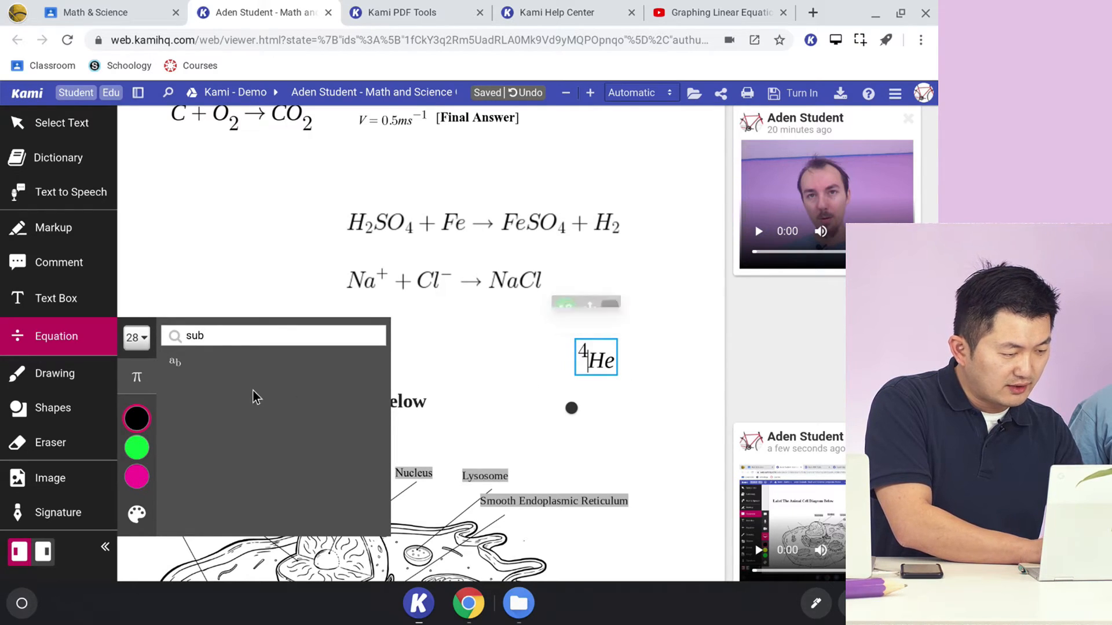
left_click(173, 360)
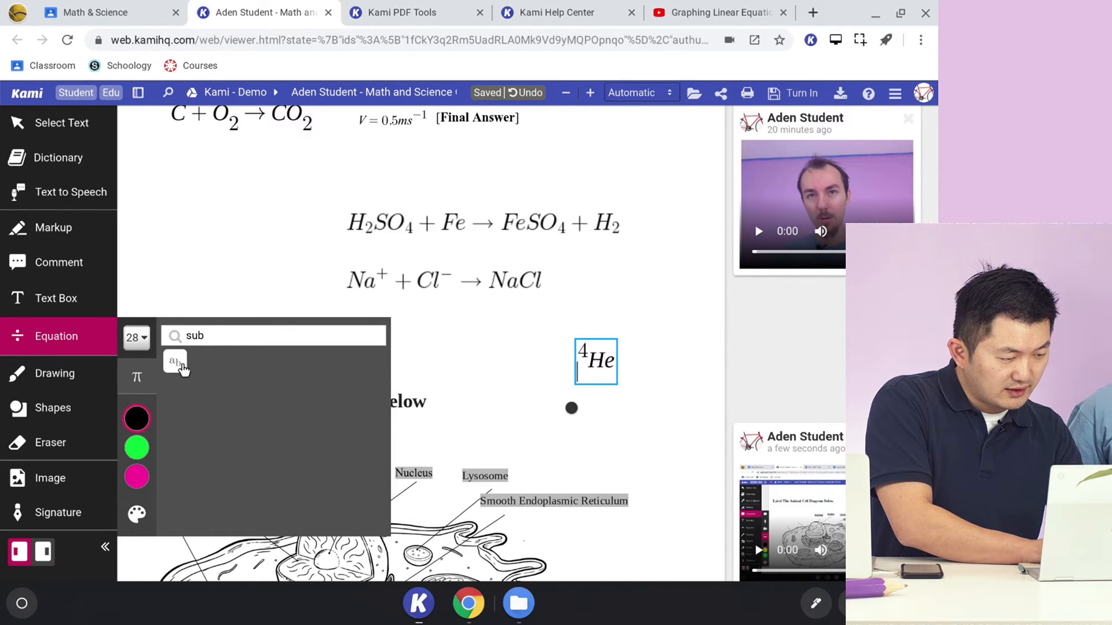
type("2")
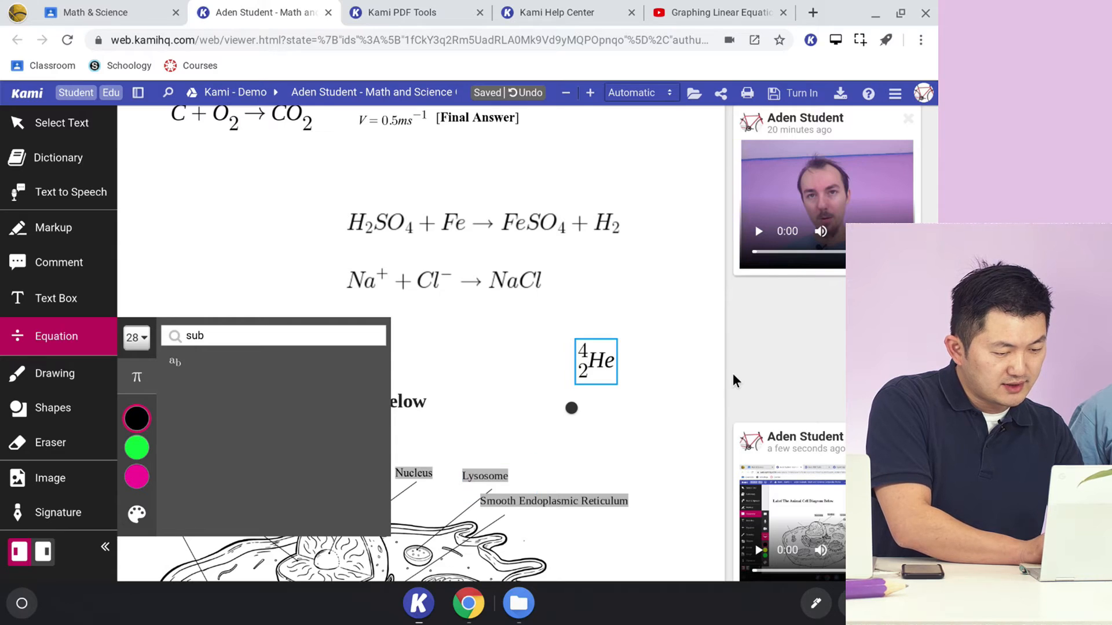
left_click(606, 360)
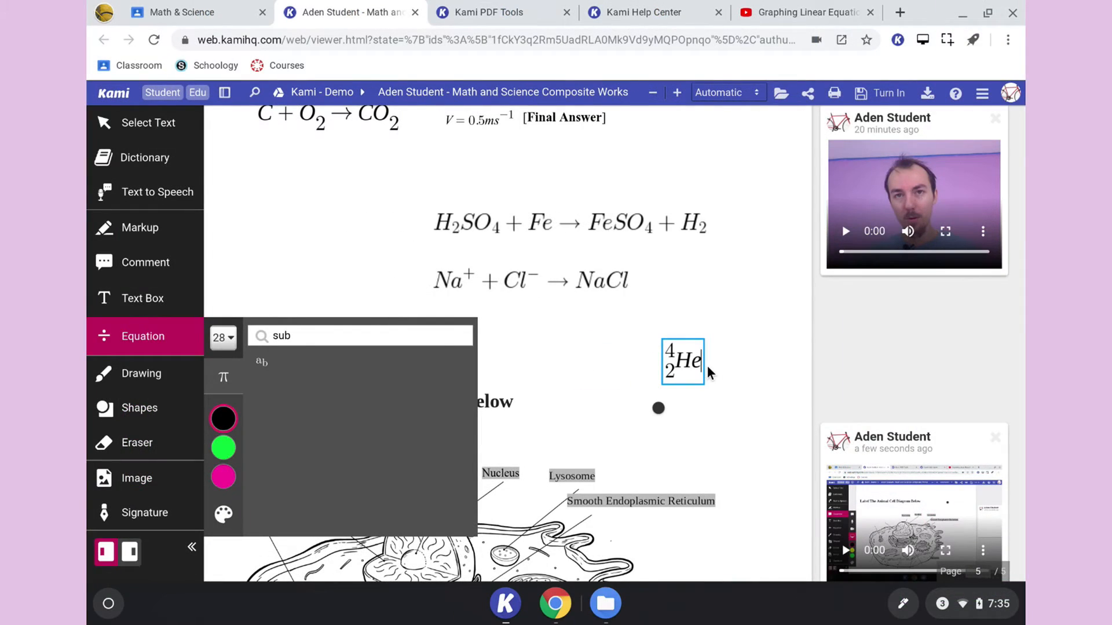
left_click(700, 363)
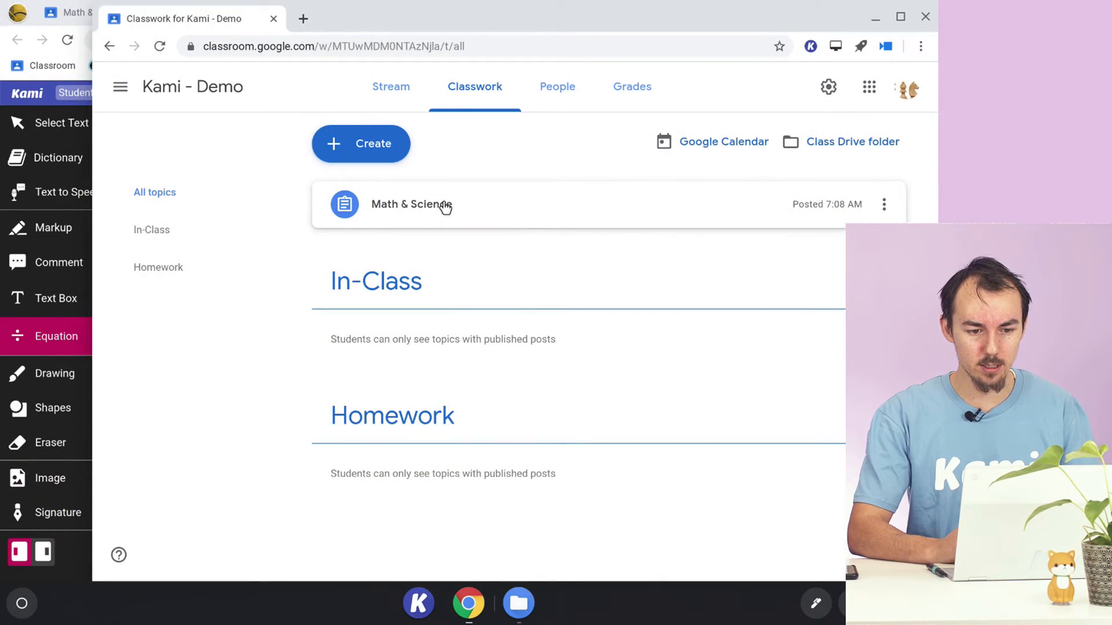
- In the teacher's Google Classroom window, open the first student's worksheet from the assigned work of the Math & Science assignment
left_click(444, 207)
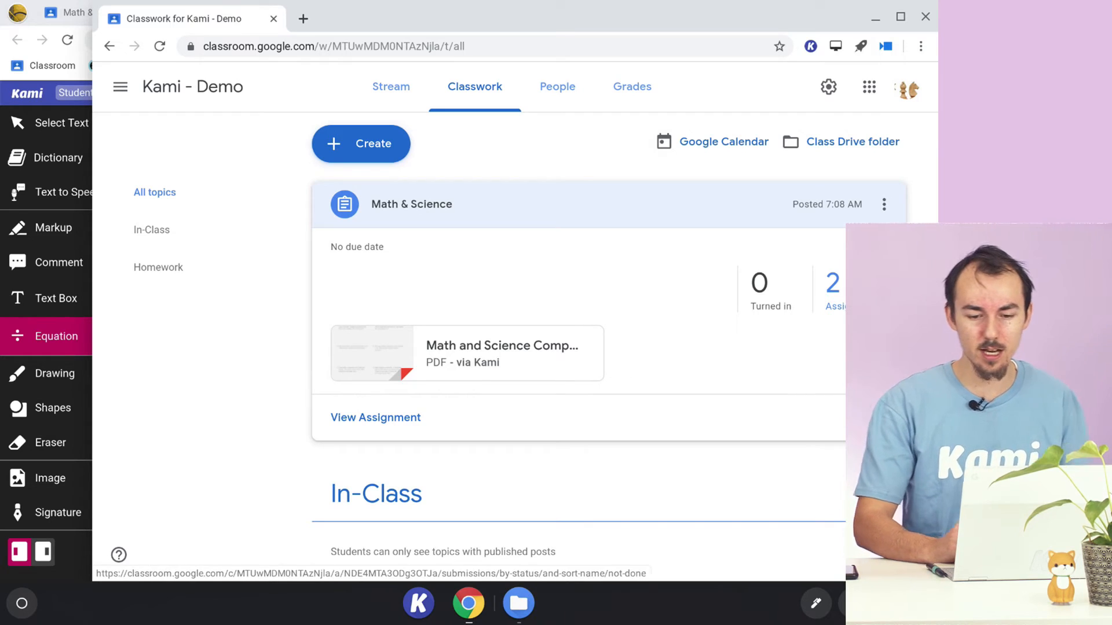
left_click(842, 306)
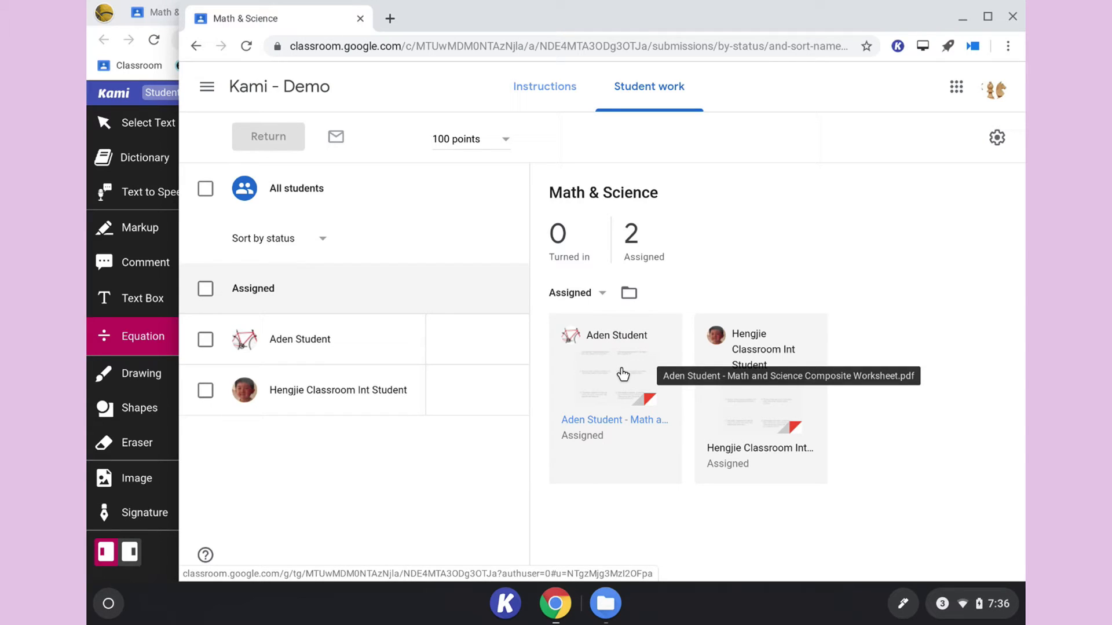
left_click(623, 374)
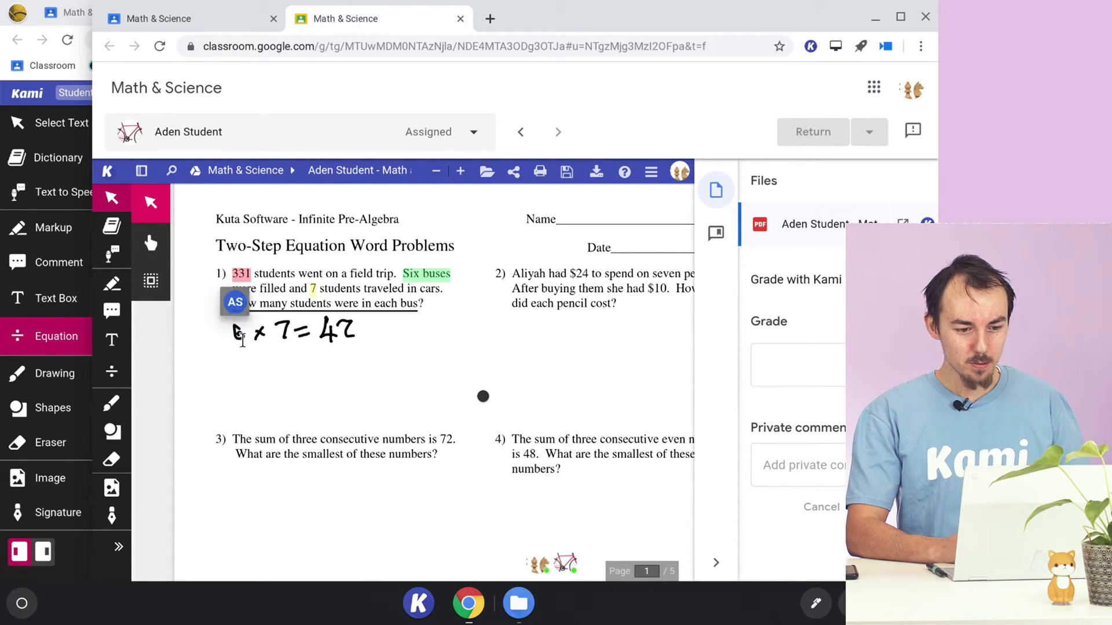
- Switch to the student's Kami document and draw three short black squiggles below the handwritten calculation of problem 1 on page 1
left_click(52, 11)
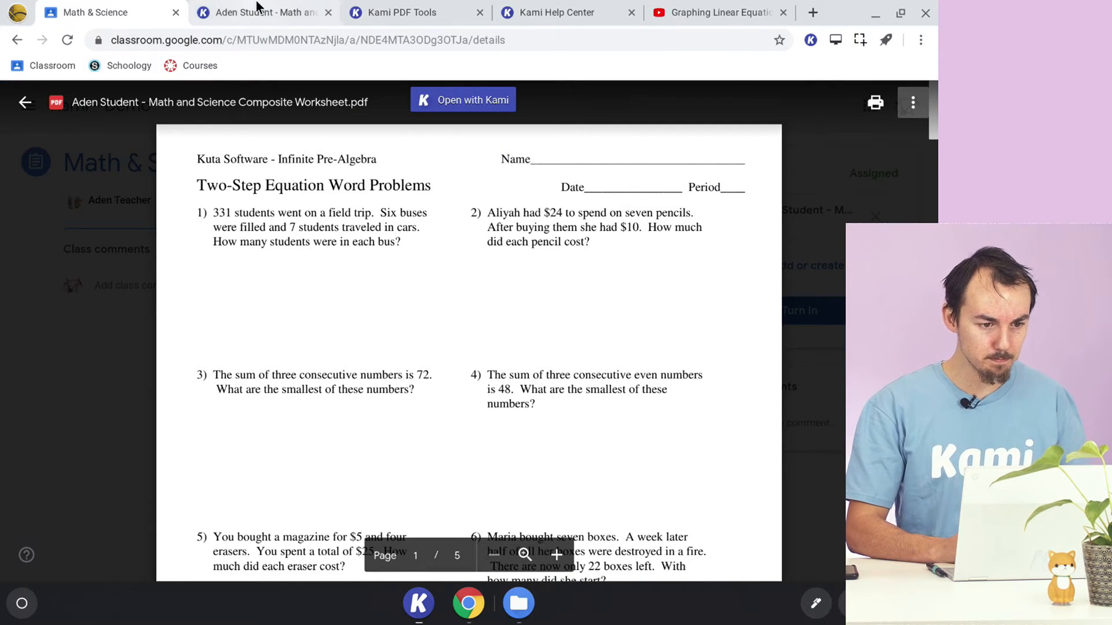
left_click(253, 11)
left_click(76, 381)
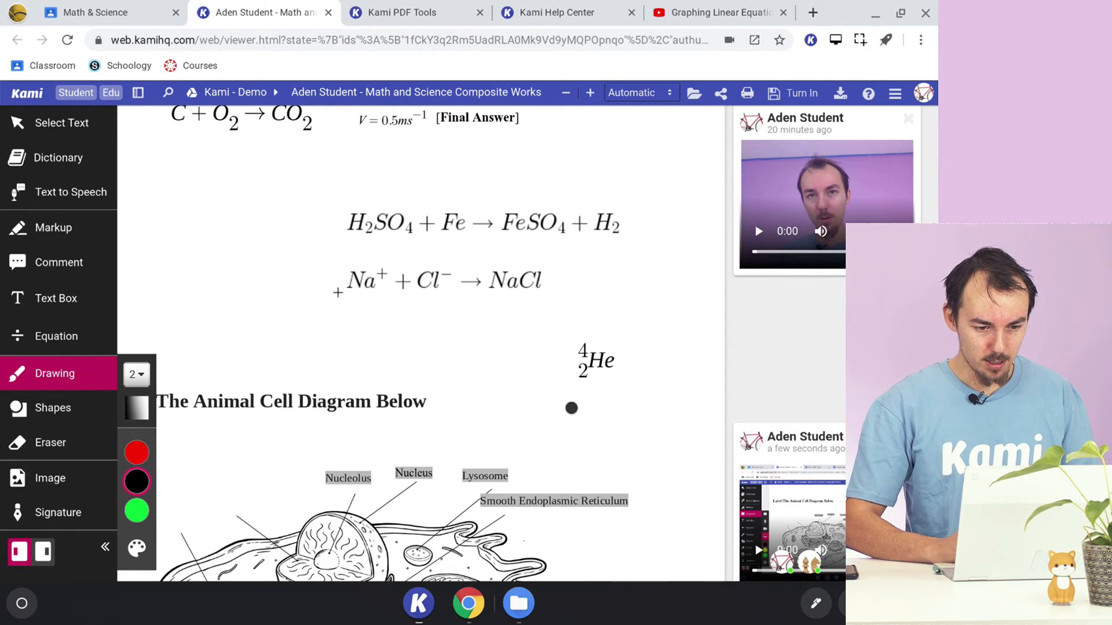
scroll(398, 335, "down", 20)
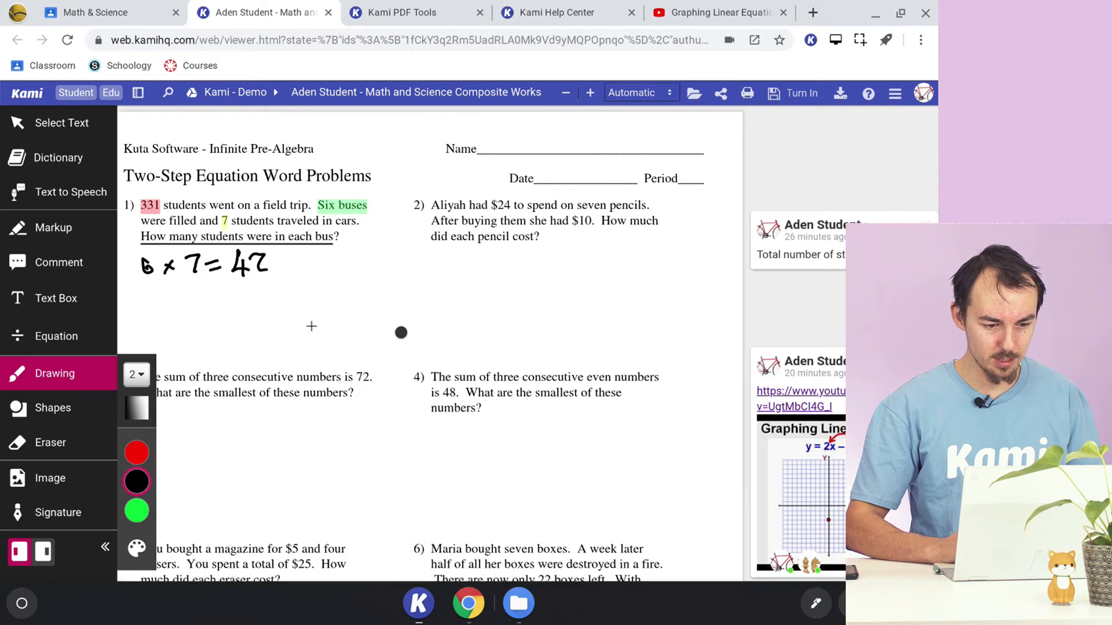
mouse_move(176, 302)
left_mouse_down()
mouse_move(219, 310)
mouse_move(387, 291)
left_mouse_up()
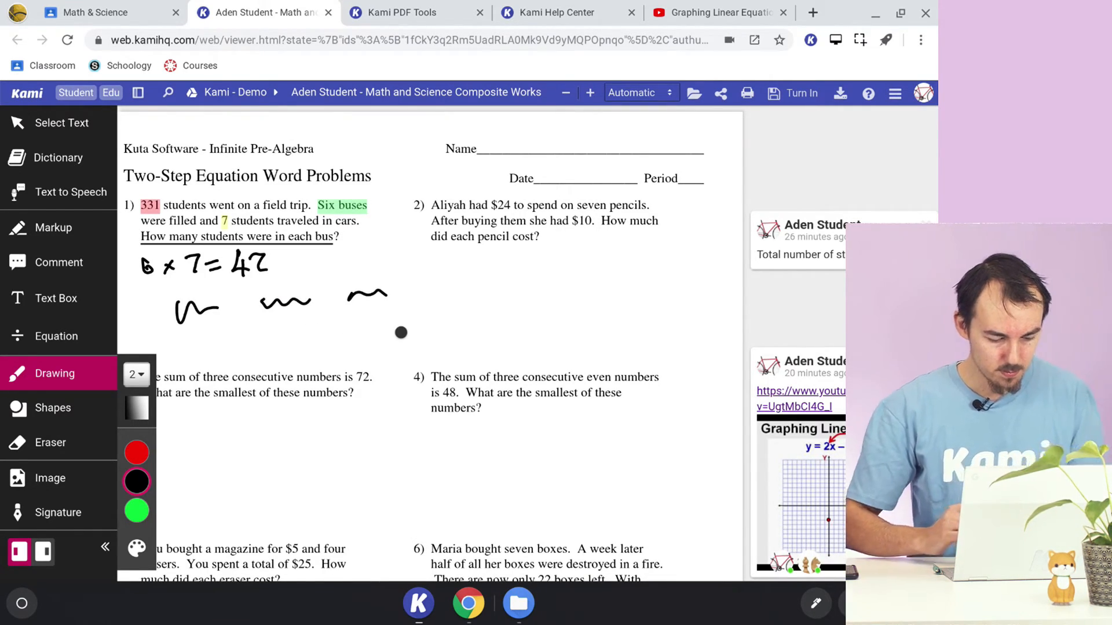
- In the teacher's grading view, comment "Are you doing alright?" on the "Two-Step Equation Word Problems" heading and return to the student's document
key("alt+Tab")
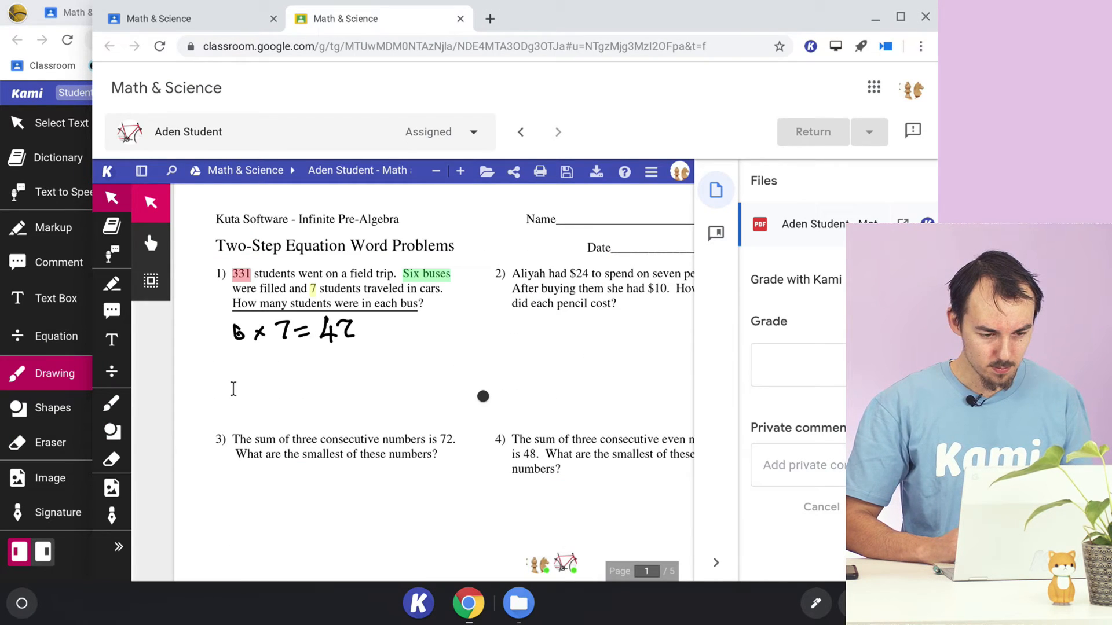
scroll(285, 387, "down", 2)
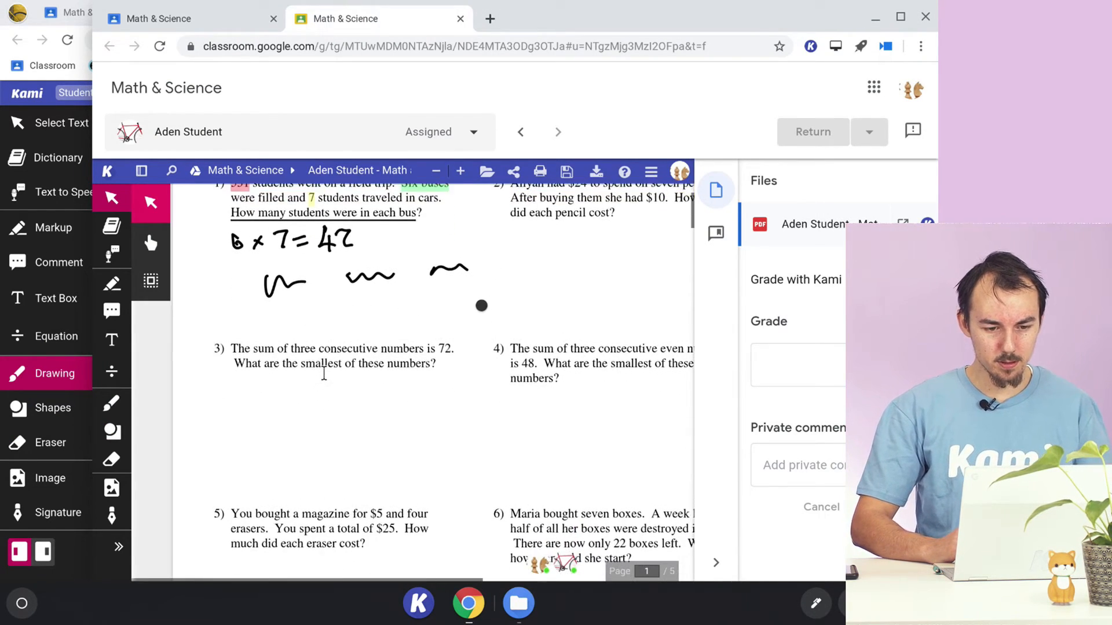
scroll(288, 347, "up", 1)
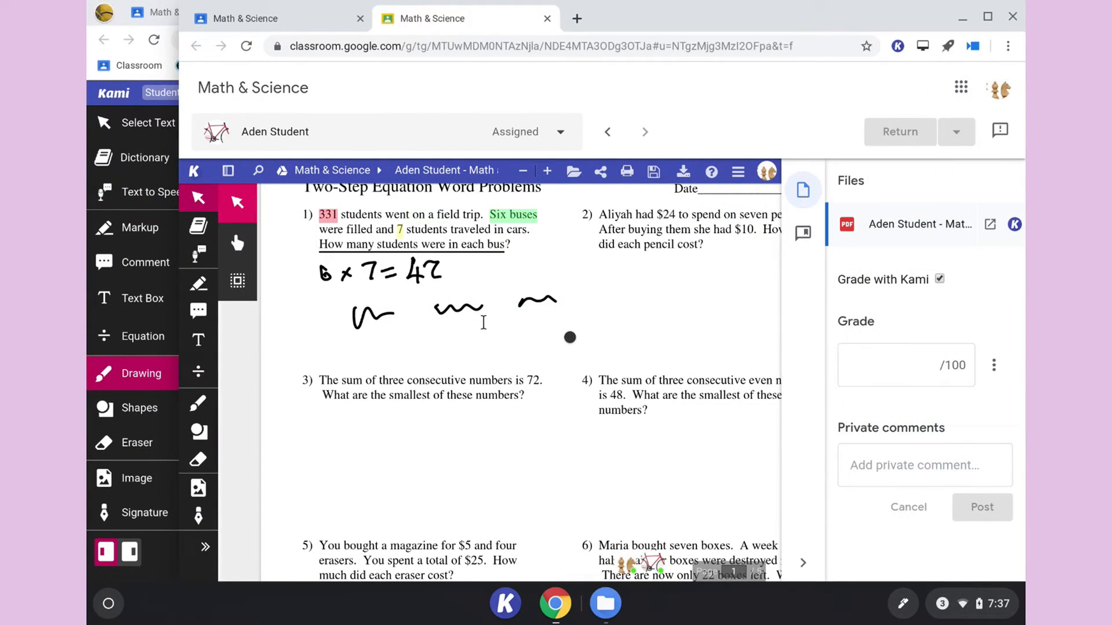
scroll(483, 322, "up", 1)
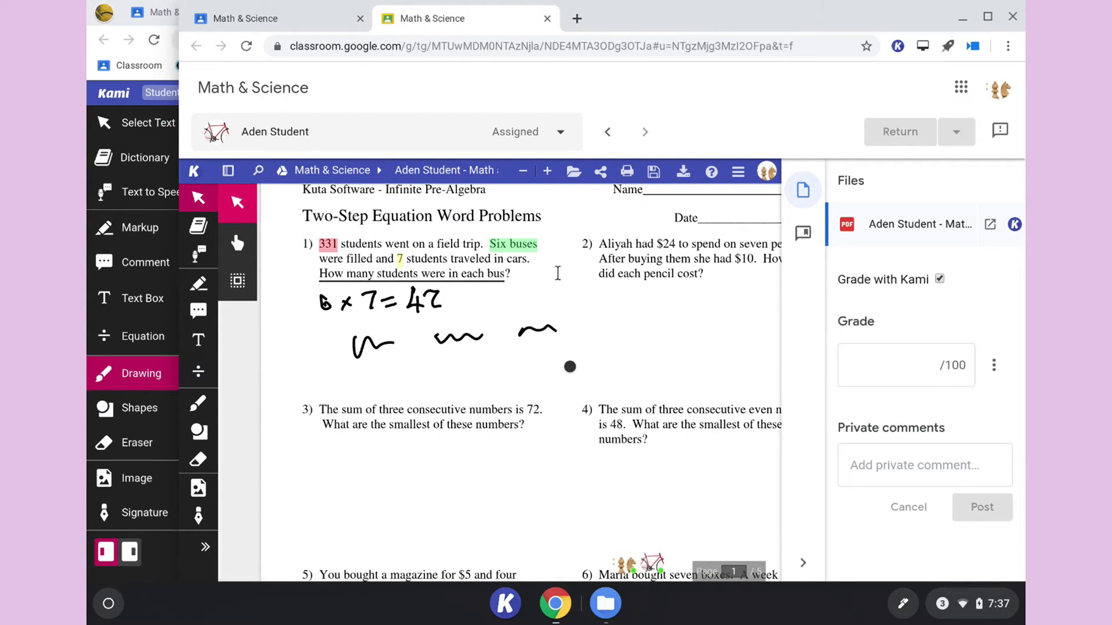
scroll(559, 279, "up", 1)
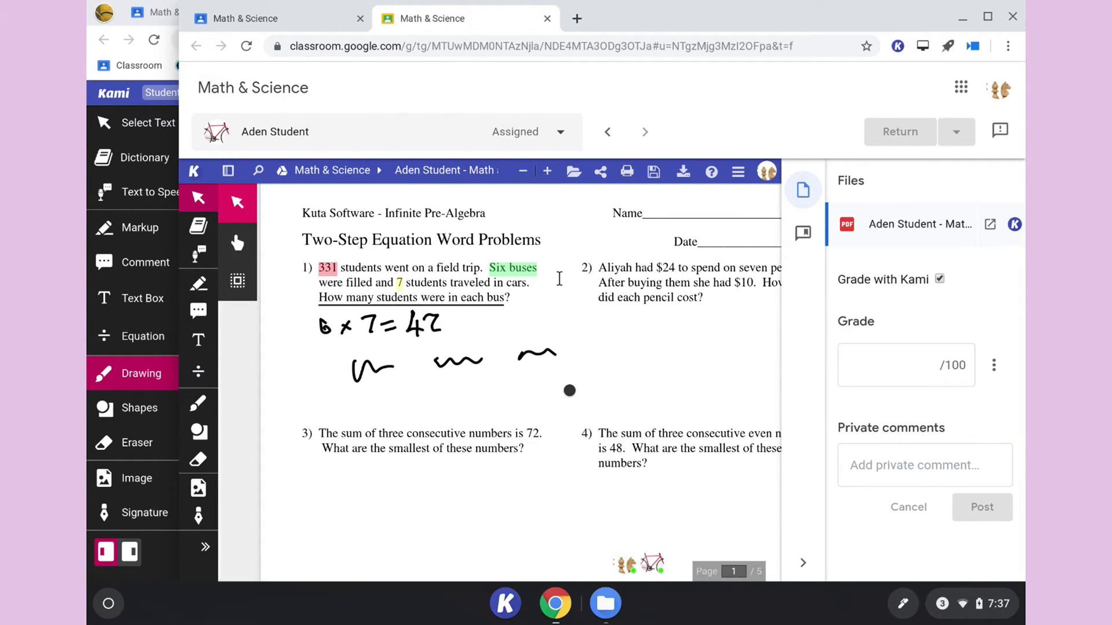
left_click(198, 311)
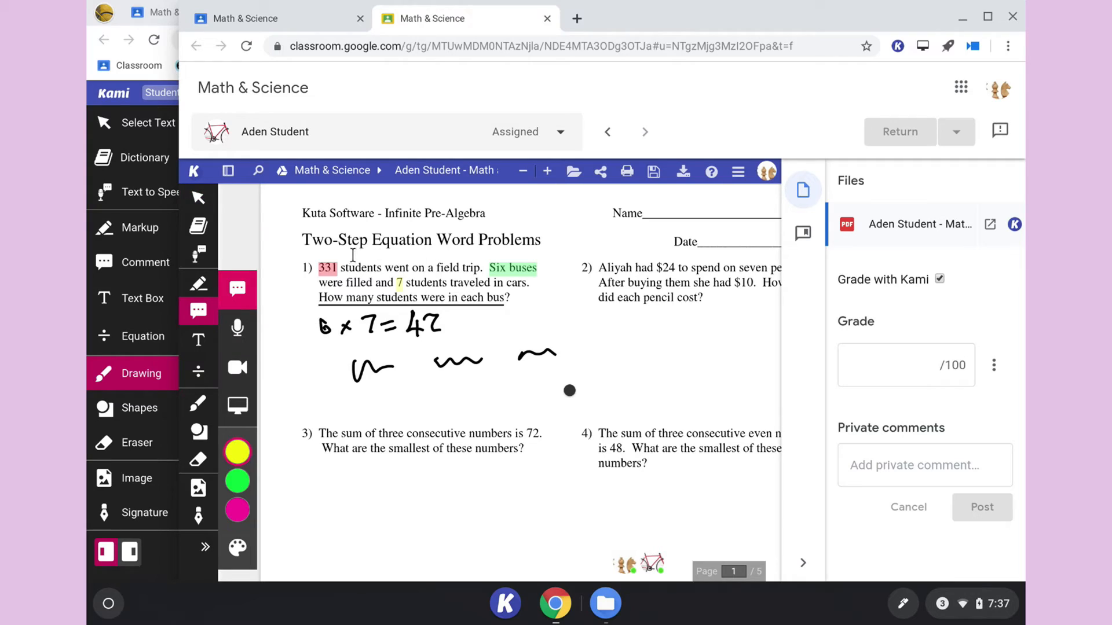
left_click_drag(303, 238, 542, 243)
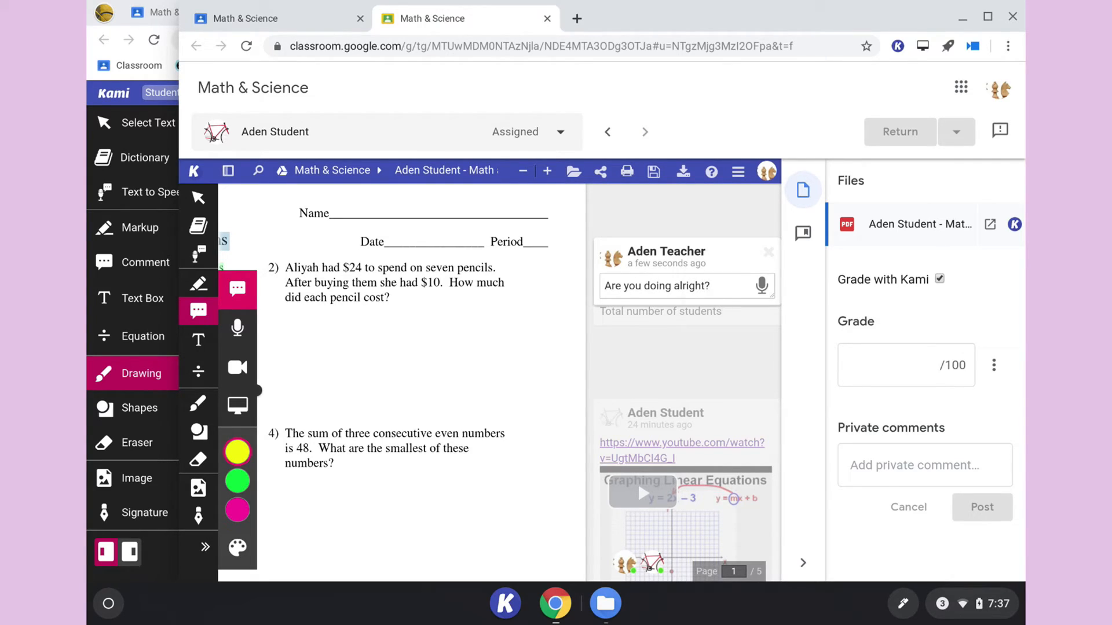
key("Return")
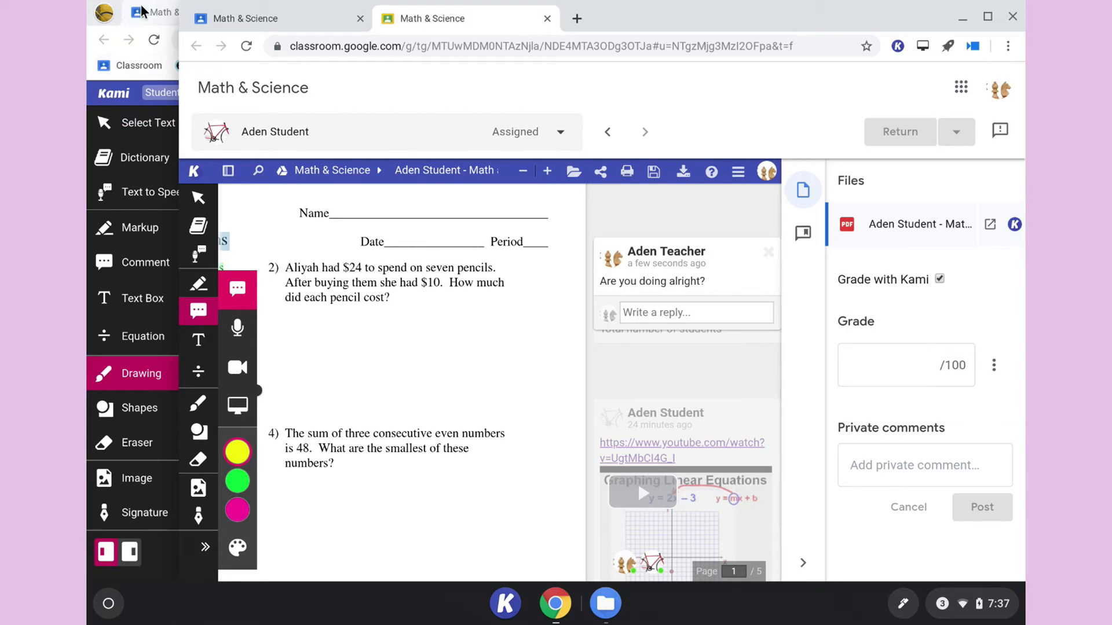
left_click(139, 11)
left_click(316, 14)
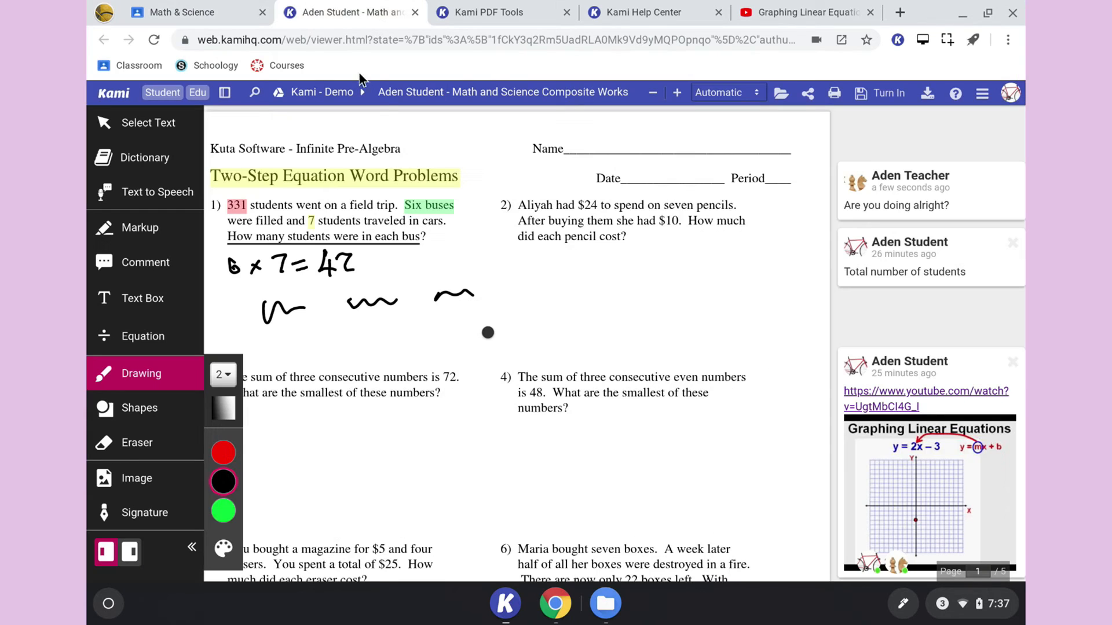
- Reply "Yep, I'm doing fine!!" to the teacher's comment on the "Two-Step Equation Word Problems" heading
left_click(953, 208)
left_click(941, 238)
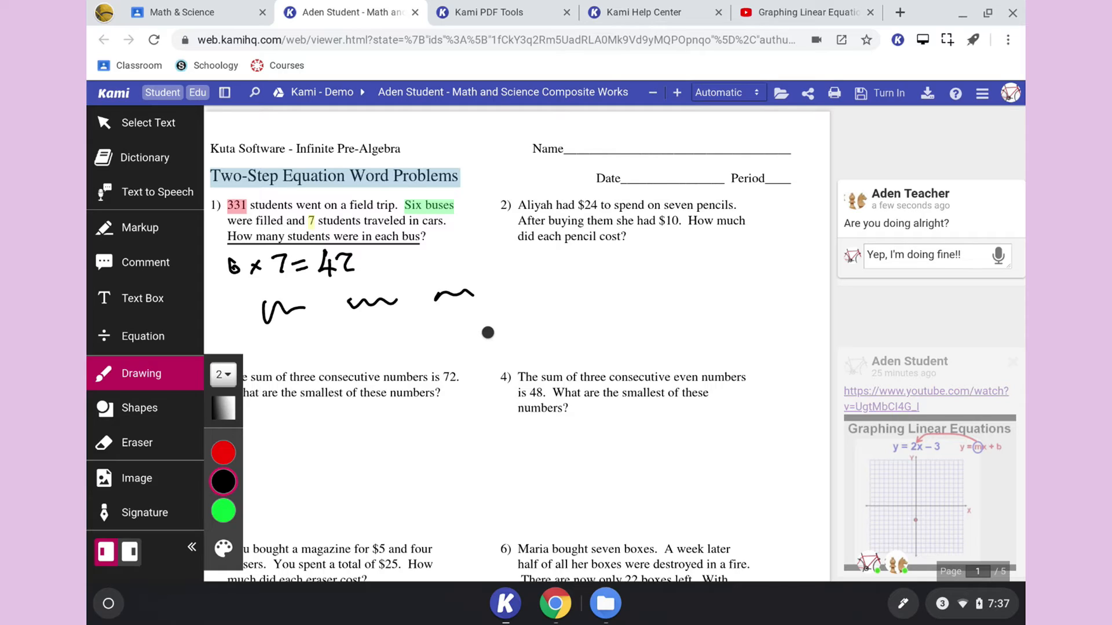
key("Return")
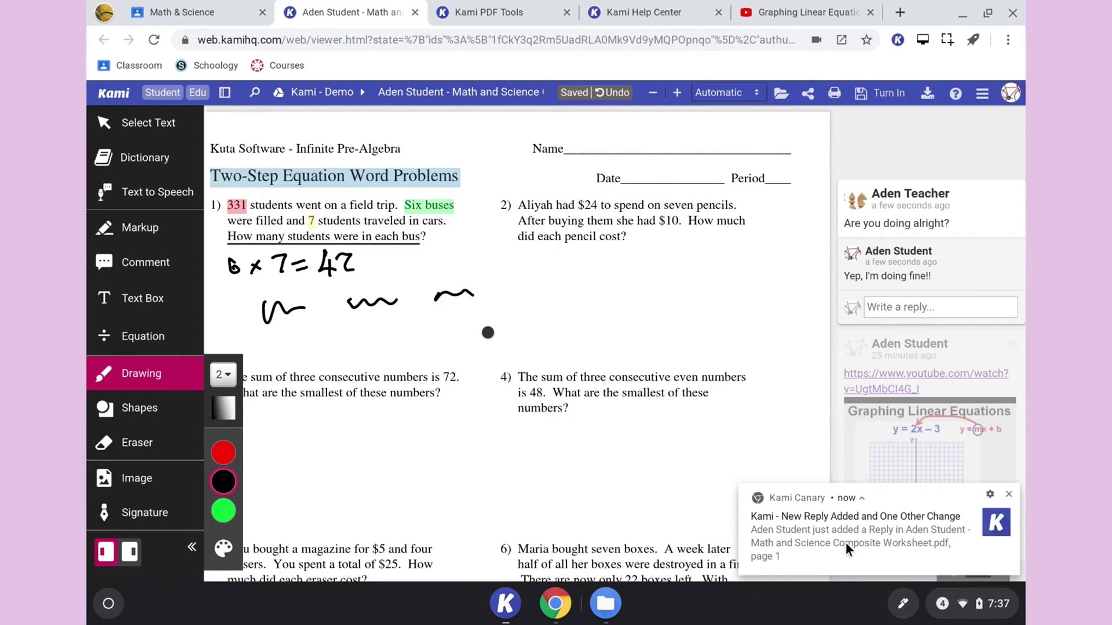
- Check the notification settings offered for the new reply alert, keep "Don't block", and dismiss the notification
left_click(990, 496)
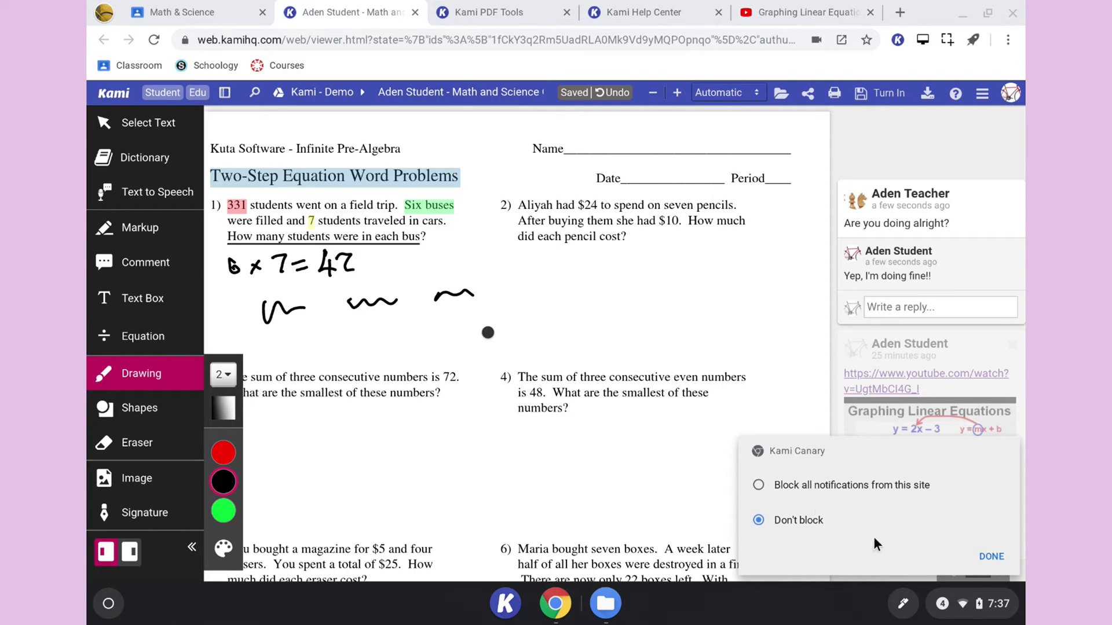
left_click(991, 556)
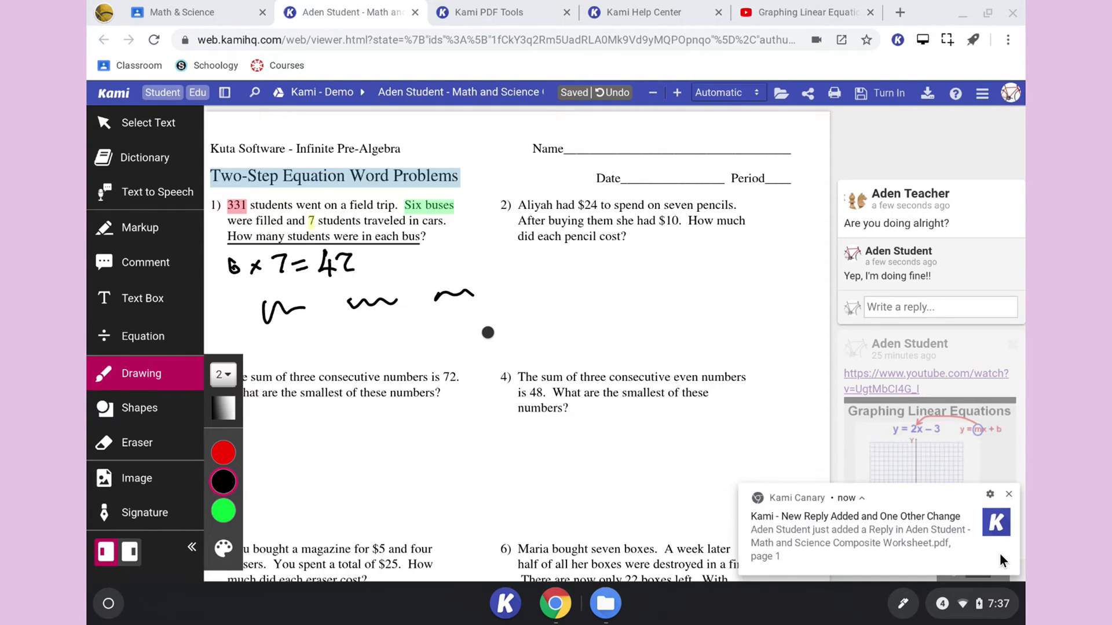
left_click(1008, 496)
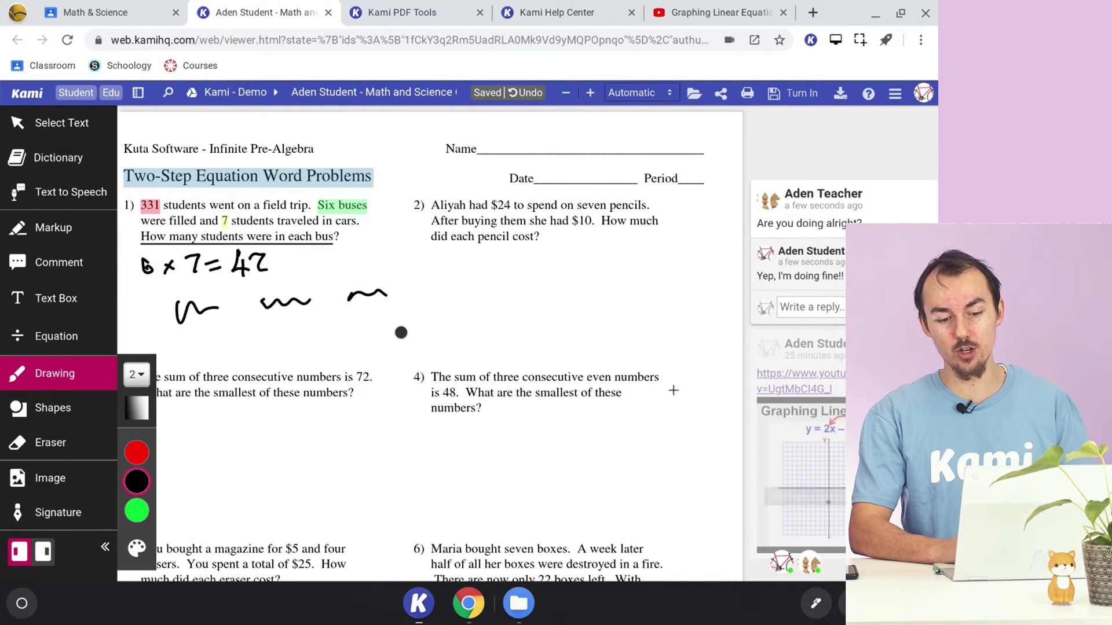
- Temporarily hide and redisplay the student's and the teacher's annotations to view each person's contributions to the document separately
scroll(663, 377, "down", 1)
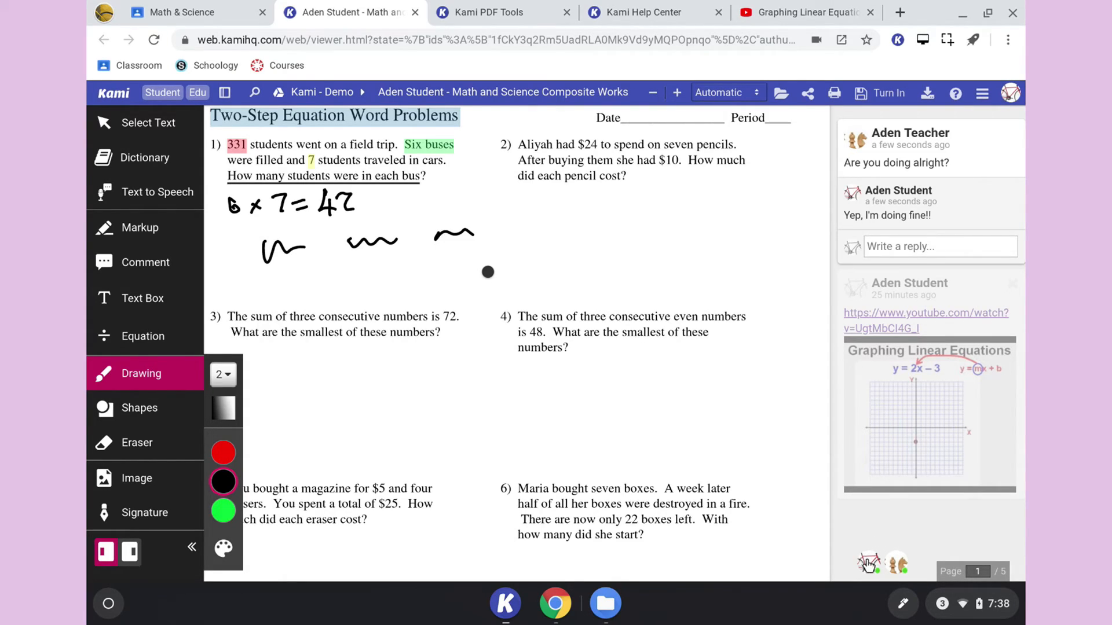
left_click(868, 565)
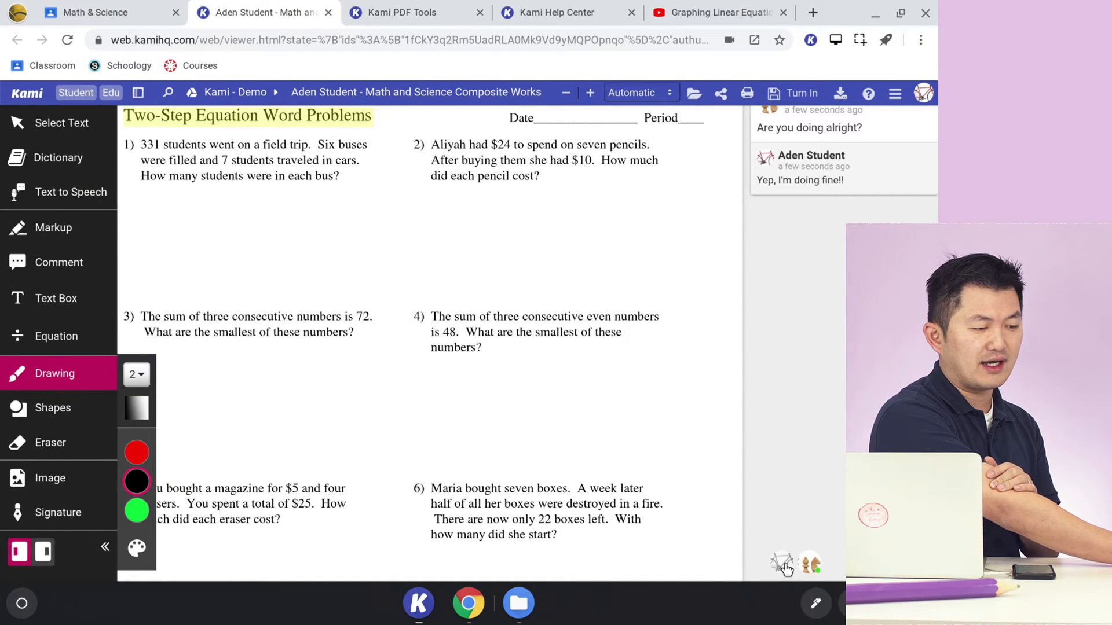
left_click(871, 565)
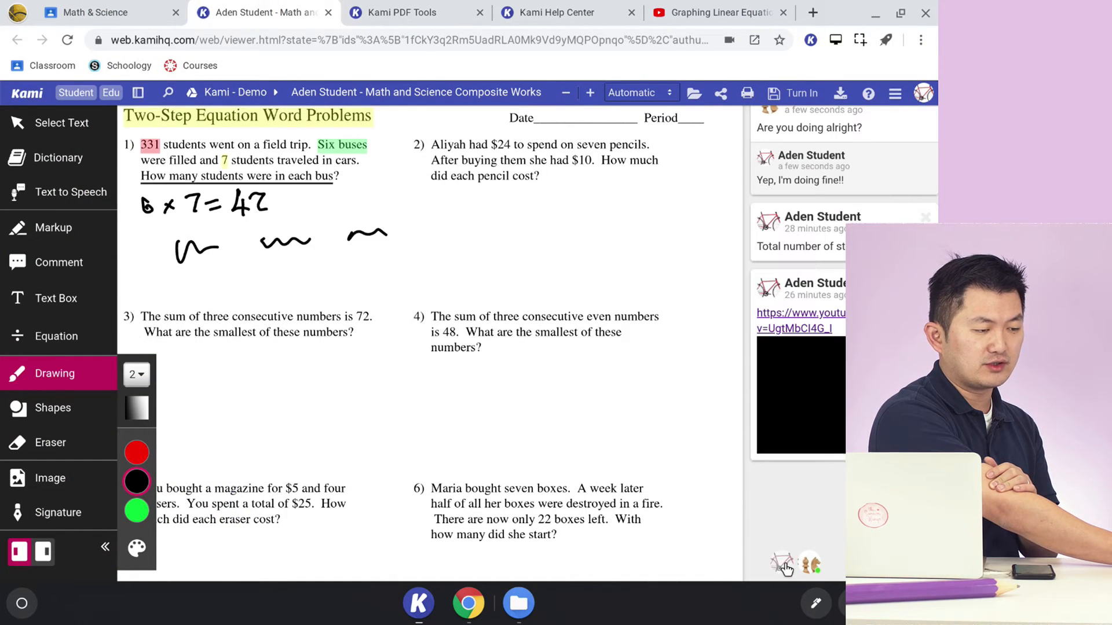
left_click(812, 564)
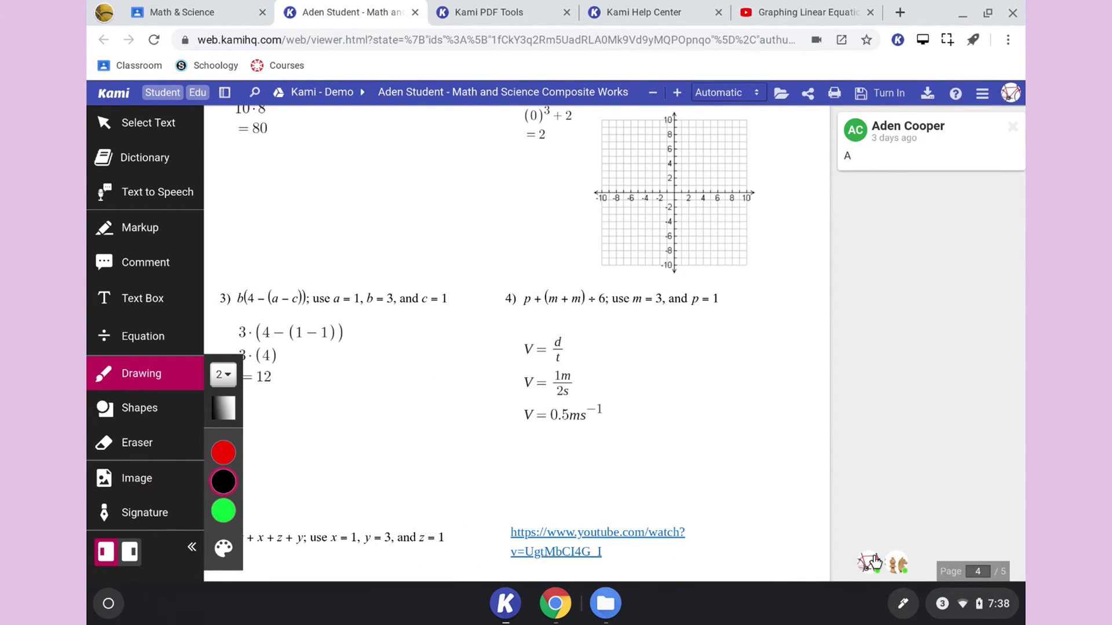
left_click(873, 562)
left_click(874, 562)
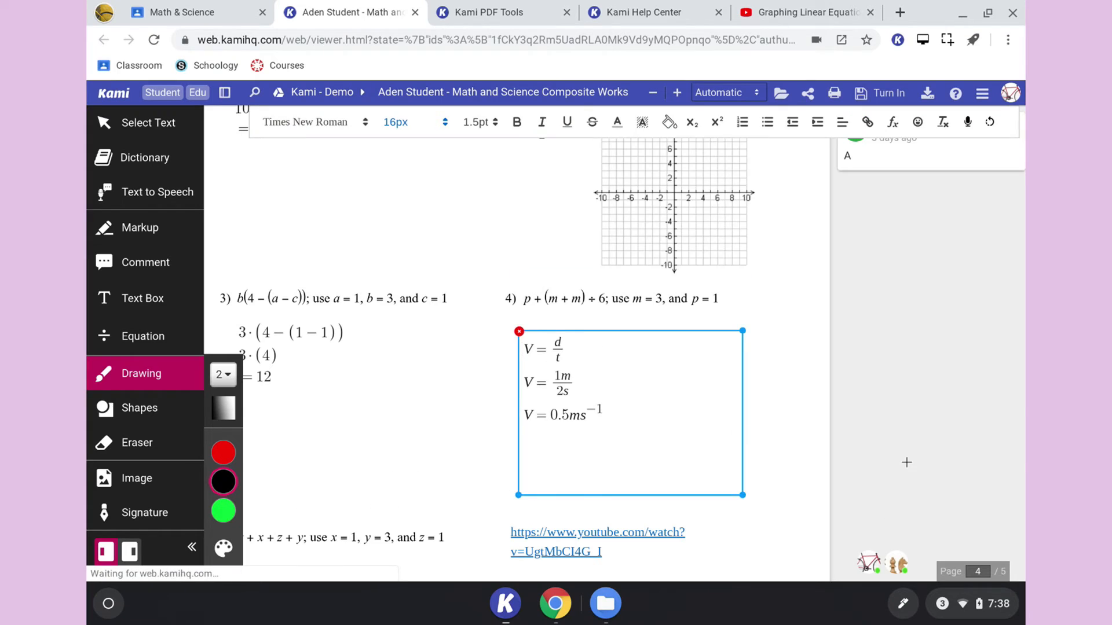
- Open the document's sharing options from page 1 and upload the file to get a link
scroll(907, 463, "down", 3)
scroll(910, 470, "up", 9)
scroll(907, 463, "up", 15)
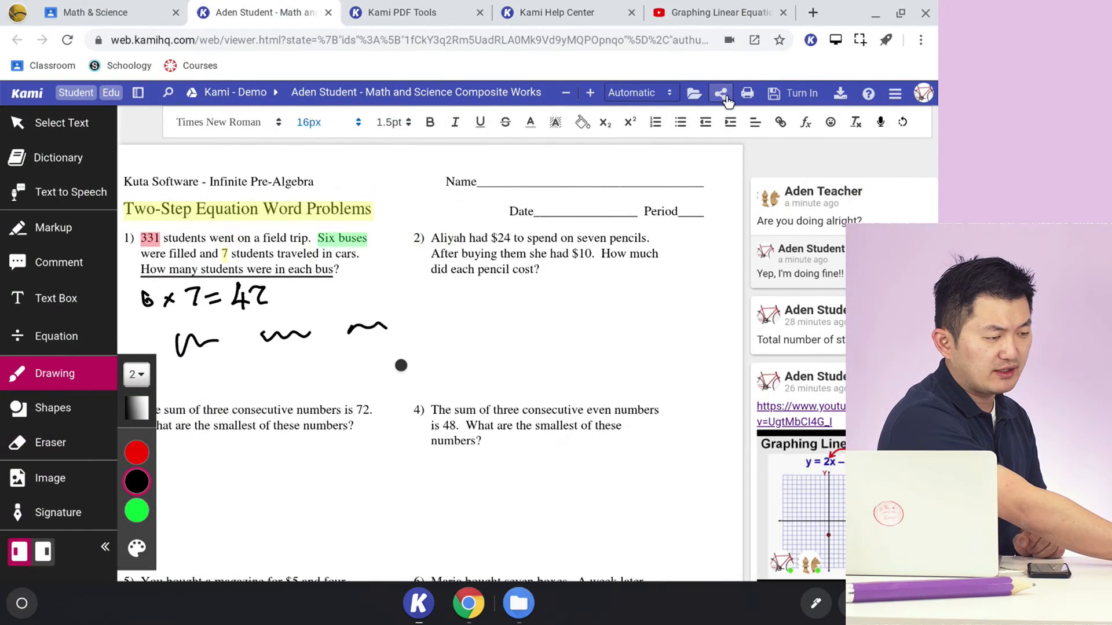
left_click(814, 100)
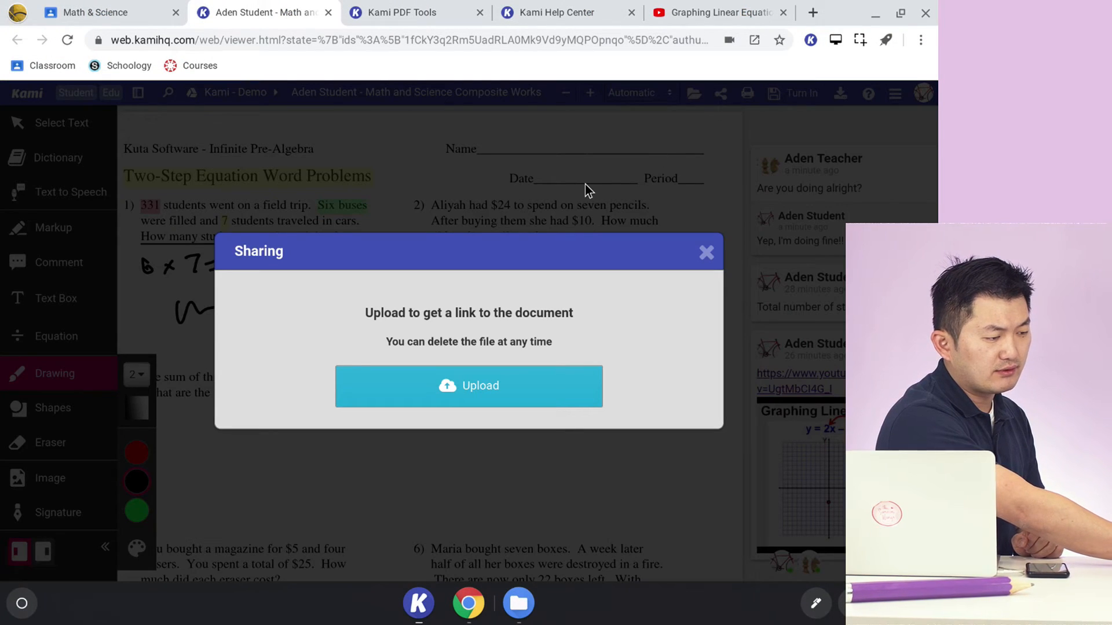
left_click(508, 370)
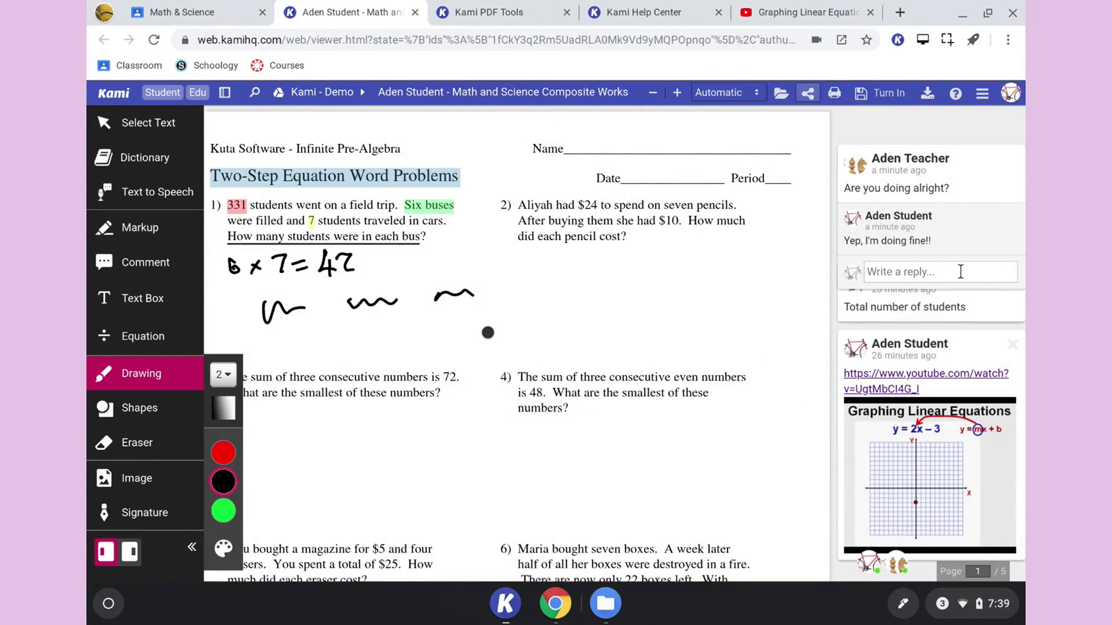
- Use voice dictation to add a reply to the teacher's comment thread with a greeting, the speaker's name and a remark about its spelling
left_click(960, 271)
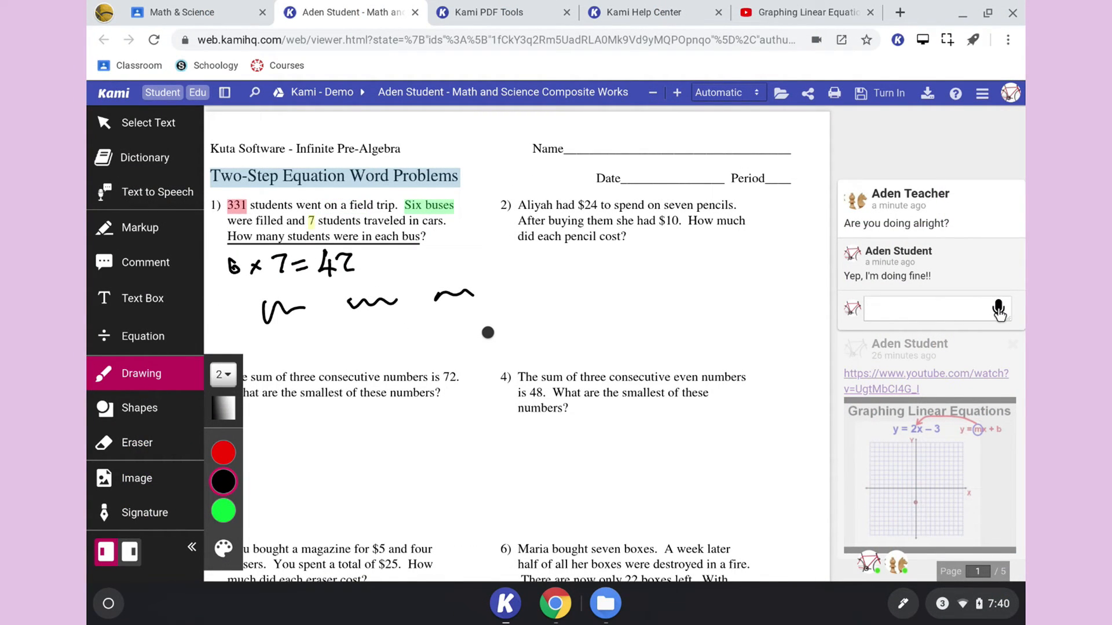
left_click(998, 310)
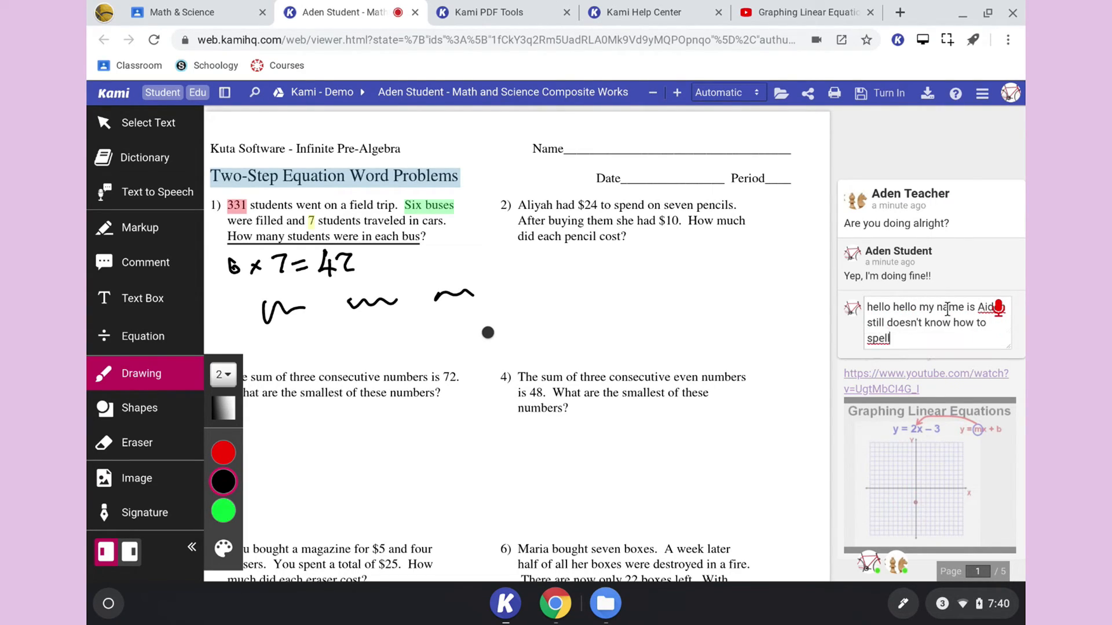
left_click(992, 314)
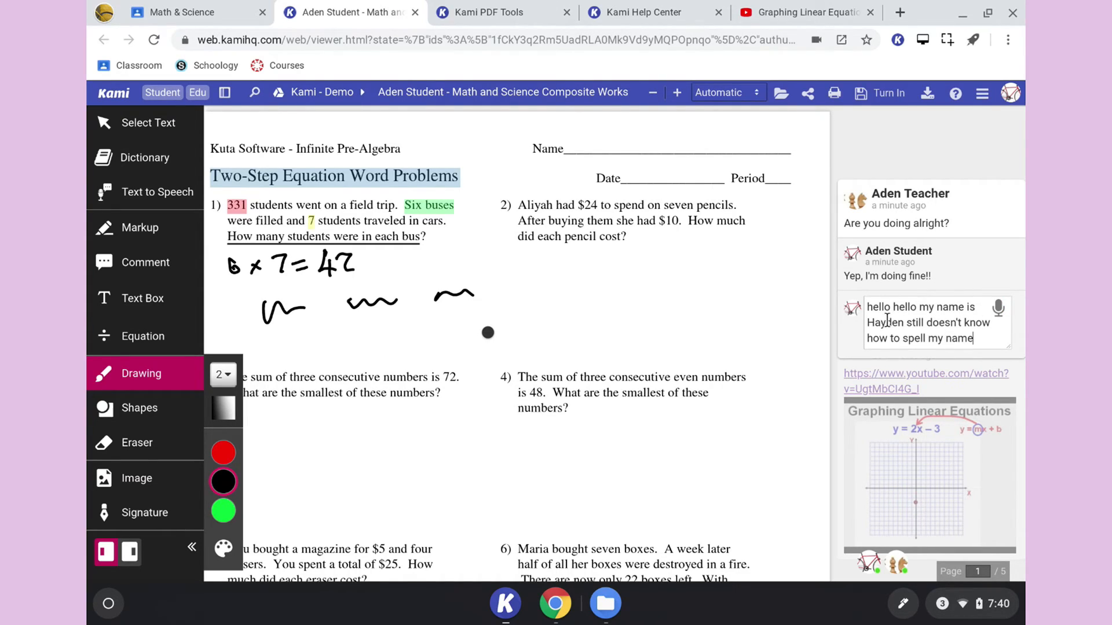
double_click(887, 322)
left_click(987, 341)
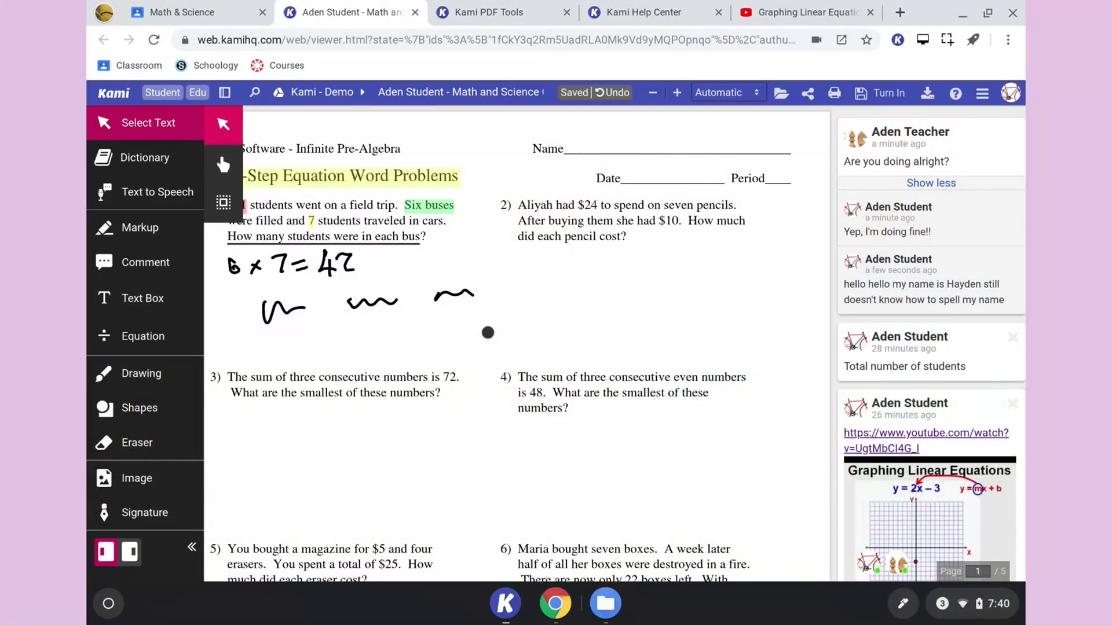
- Select the handwritten calculation and squiggles below problem 1 together, move them below problem 2, and place a copy below problem 4
left_click(223, 202)
left_click_drag(762, 418, 728, 242)
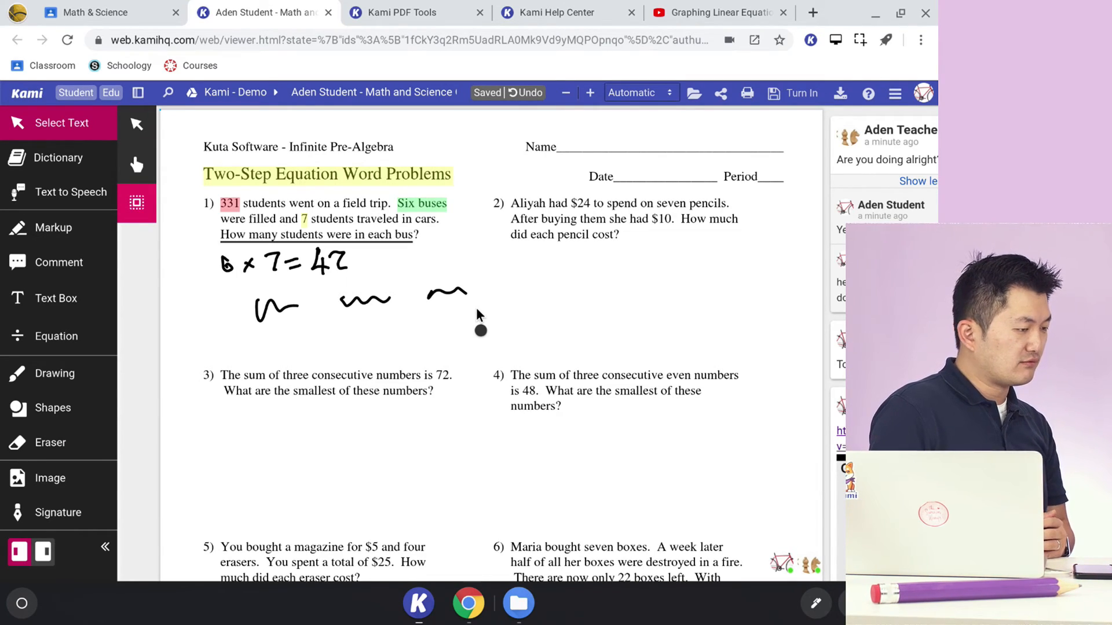
mouse_move(478, 316)
left_mouse_down()
mouse_move(171, 241)
mouse_move(178, 253)
left_mouse_up()
left_click_drag(370, 260, 345, 272)
left_click_drag(369, 337, 678, 334)
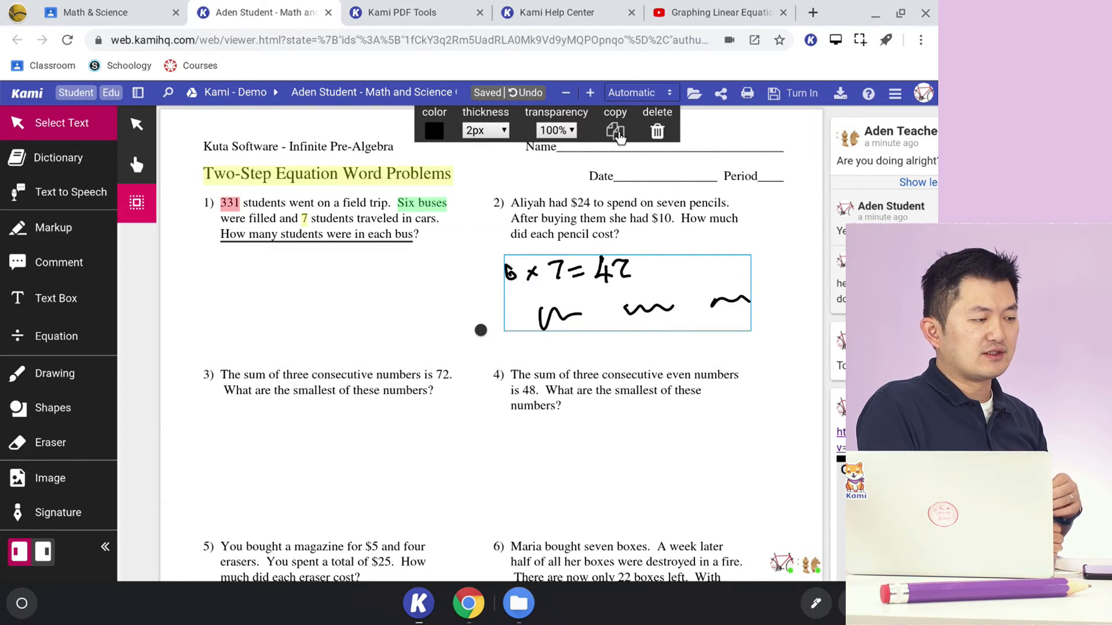
key("ctrl+v")
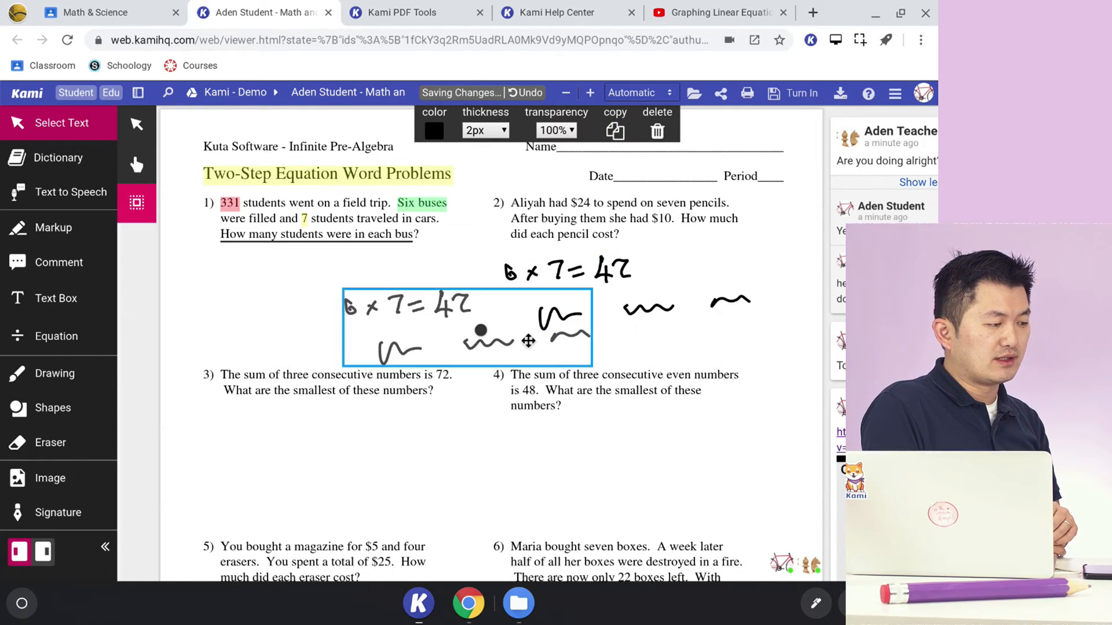
mouse_move(494, 323)
left_mouse_down()
mouse_move(701, 365)
mouse_move(724, 474)
mouse_move(666, 469)
left_mouse_up()
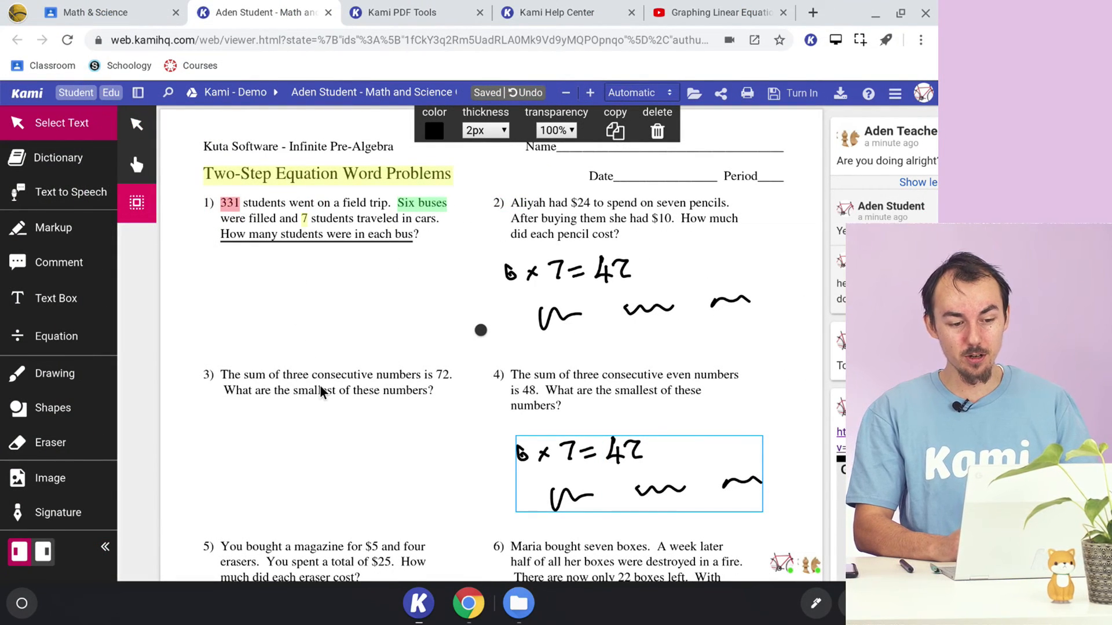
scroll(335, 319, "down", 20)
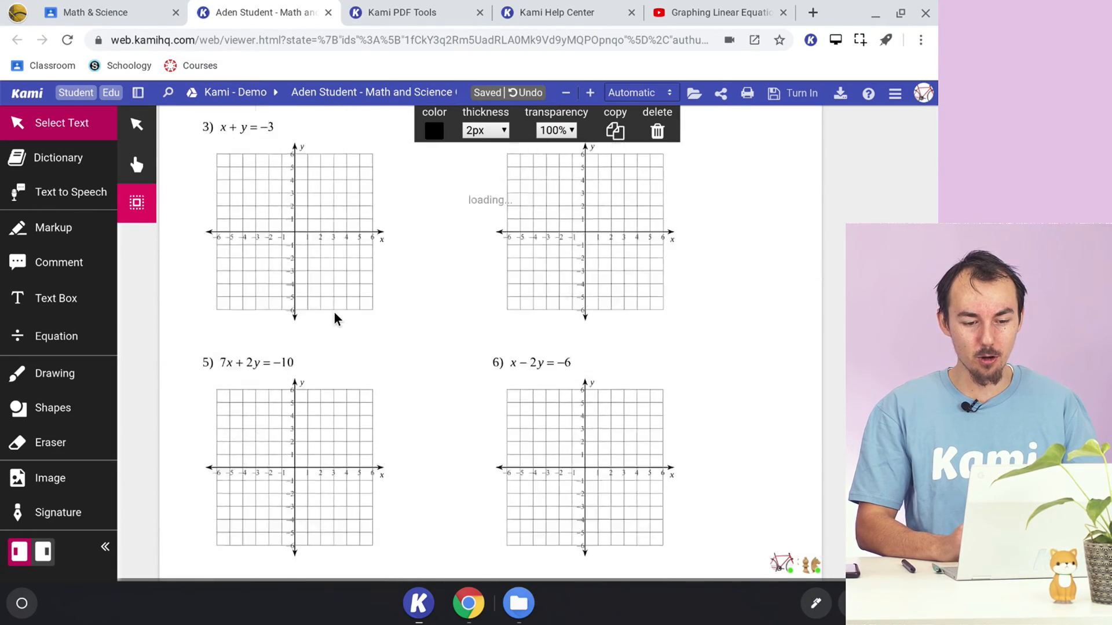
scroll(334, 318, "down", 6)
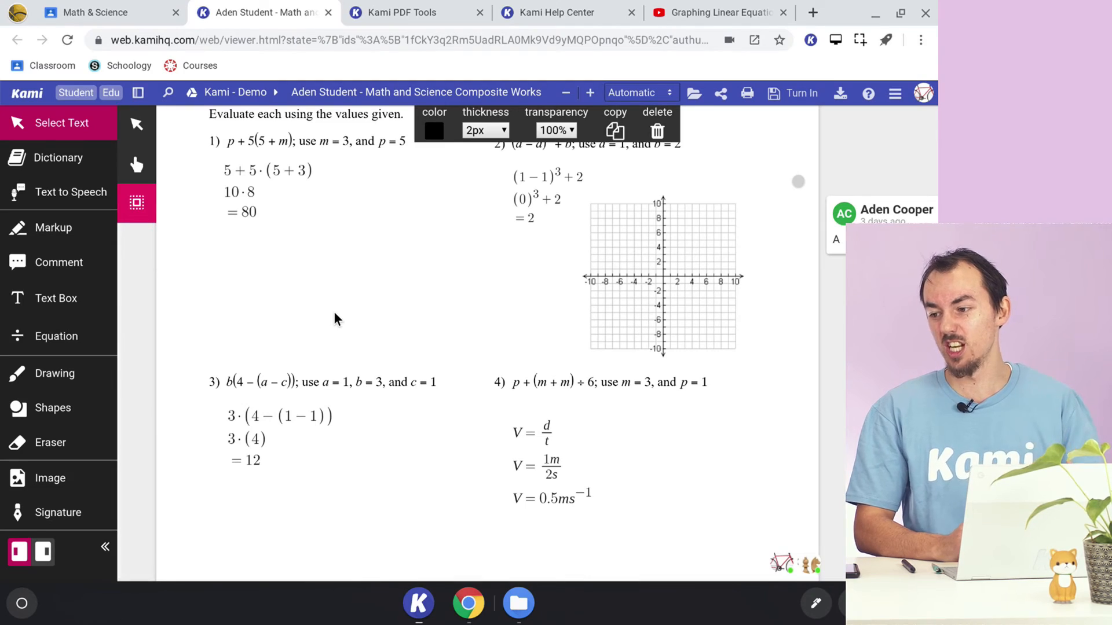
scroll(334, 318, "up", 20)
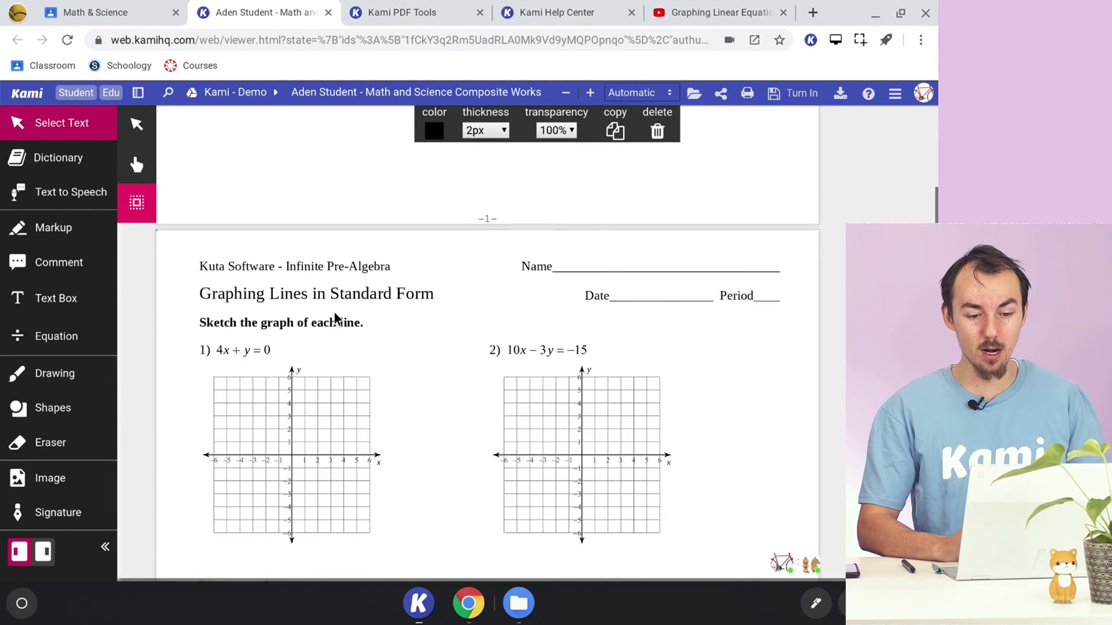